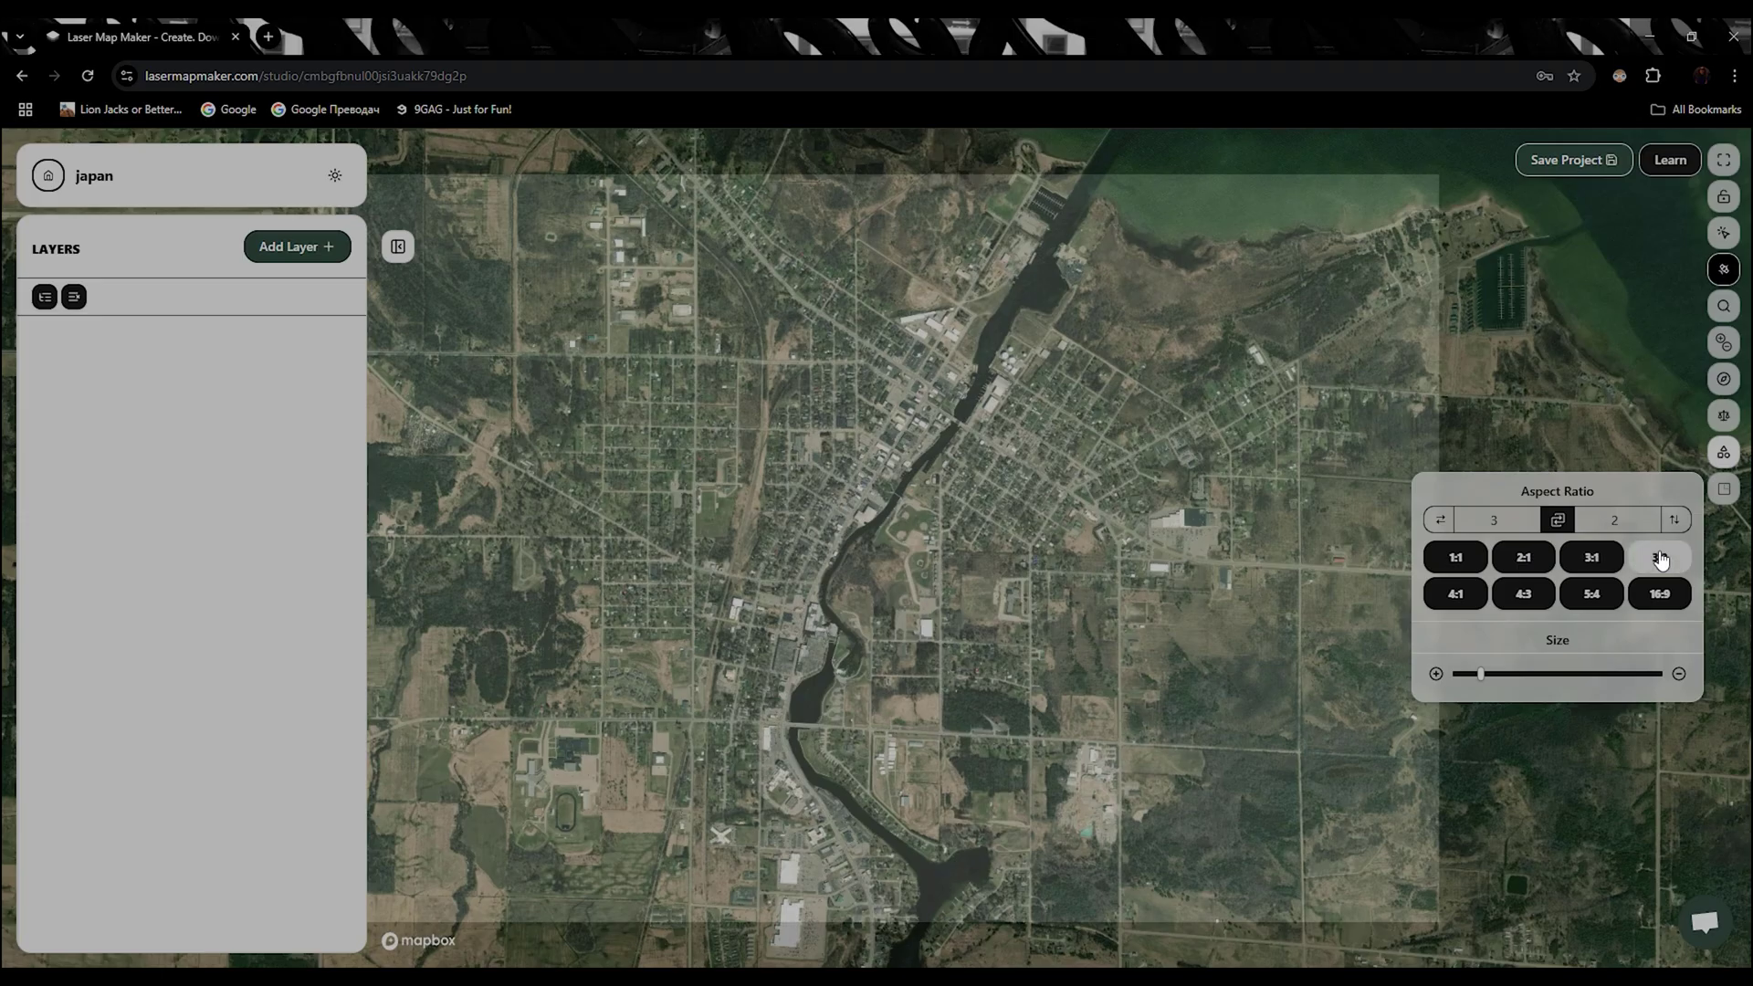
# Try the 2:1 aspect ratio for the map frame, set it back to 4:3, and adjust the frame size.
pyautogui.click(1472, 598)
pyautogui.click(1508, 607)
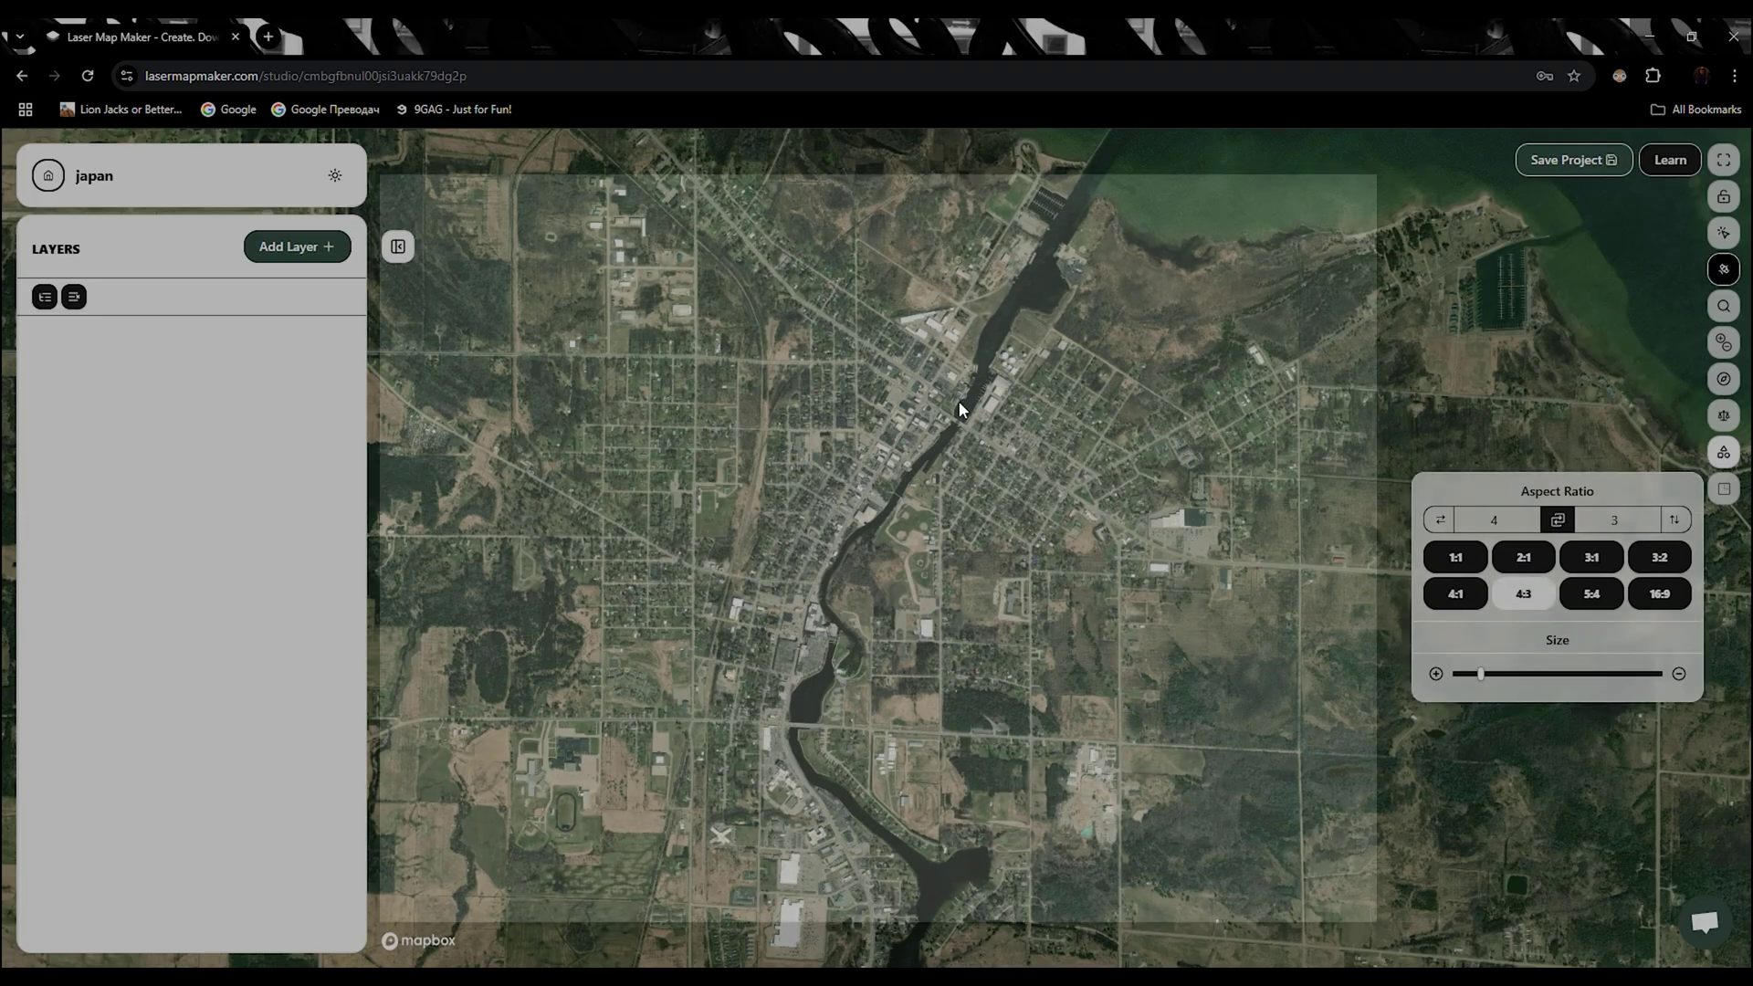
pyautogui.click(1534, 558)
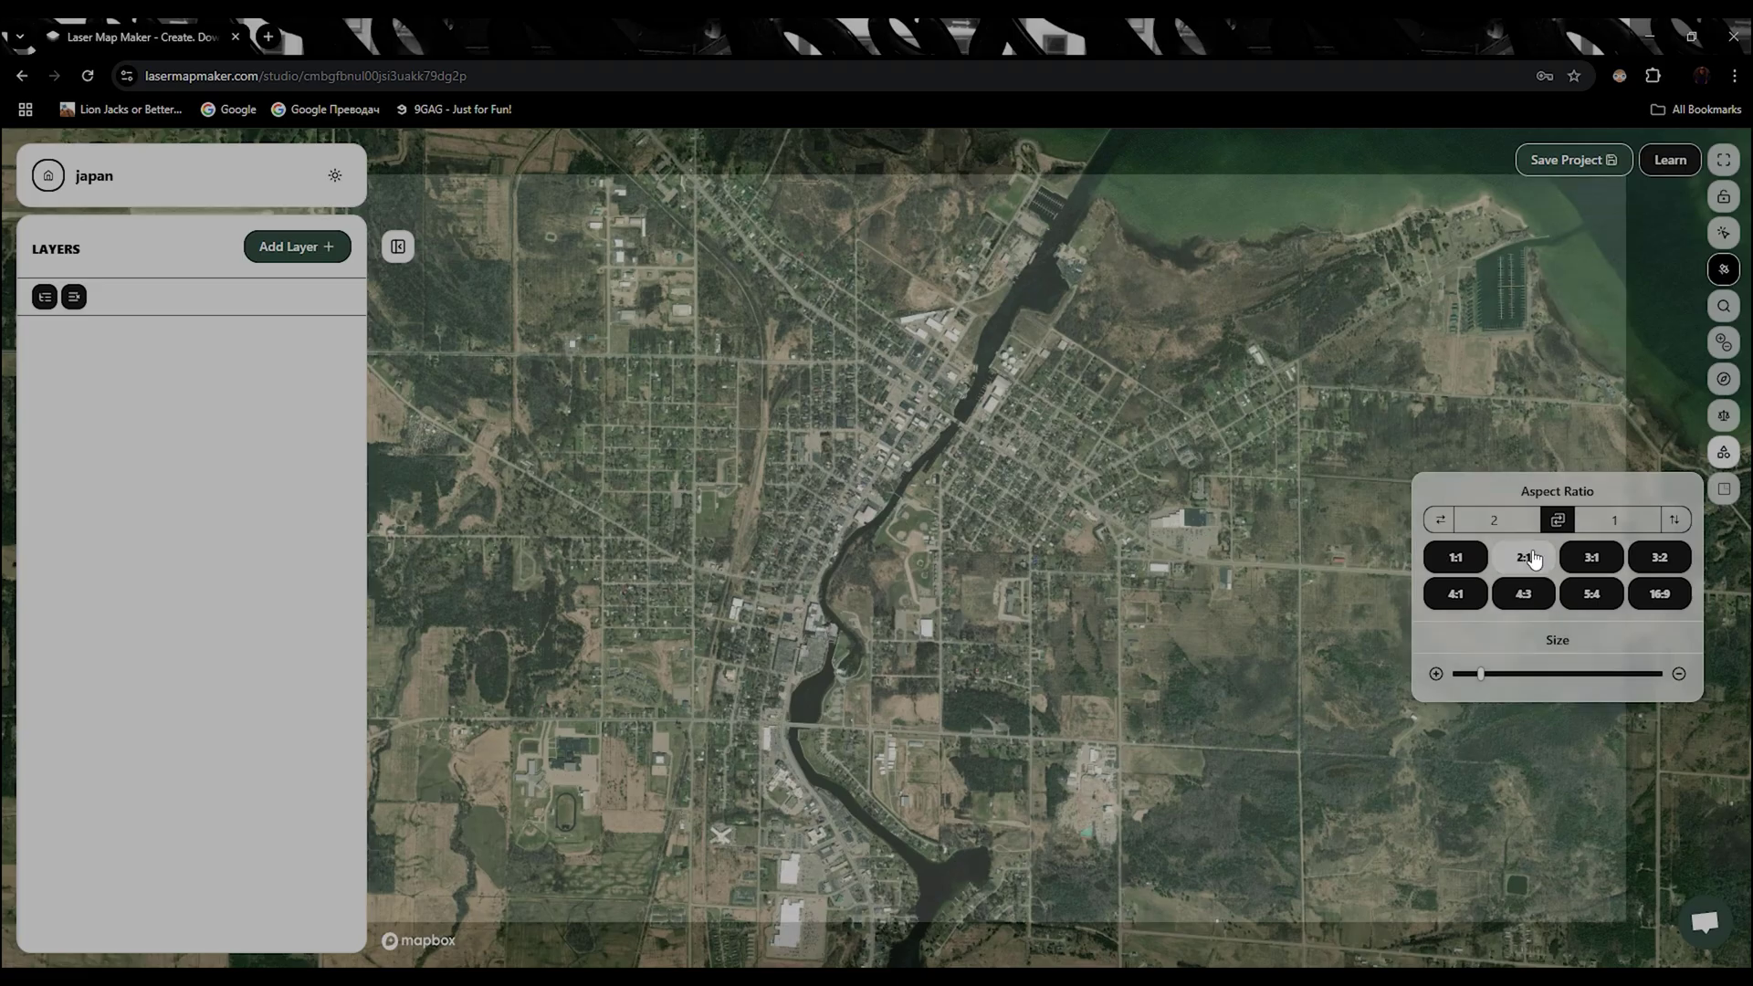
pyautogui.click(1521, 607)
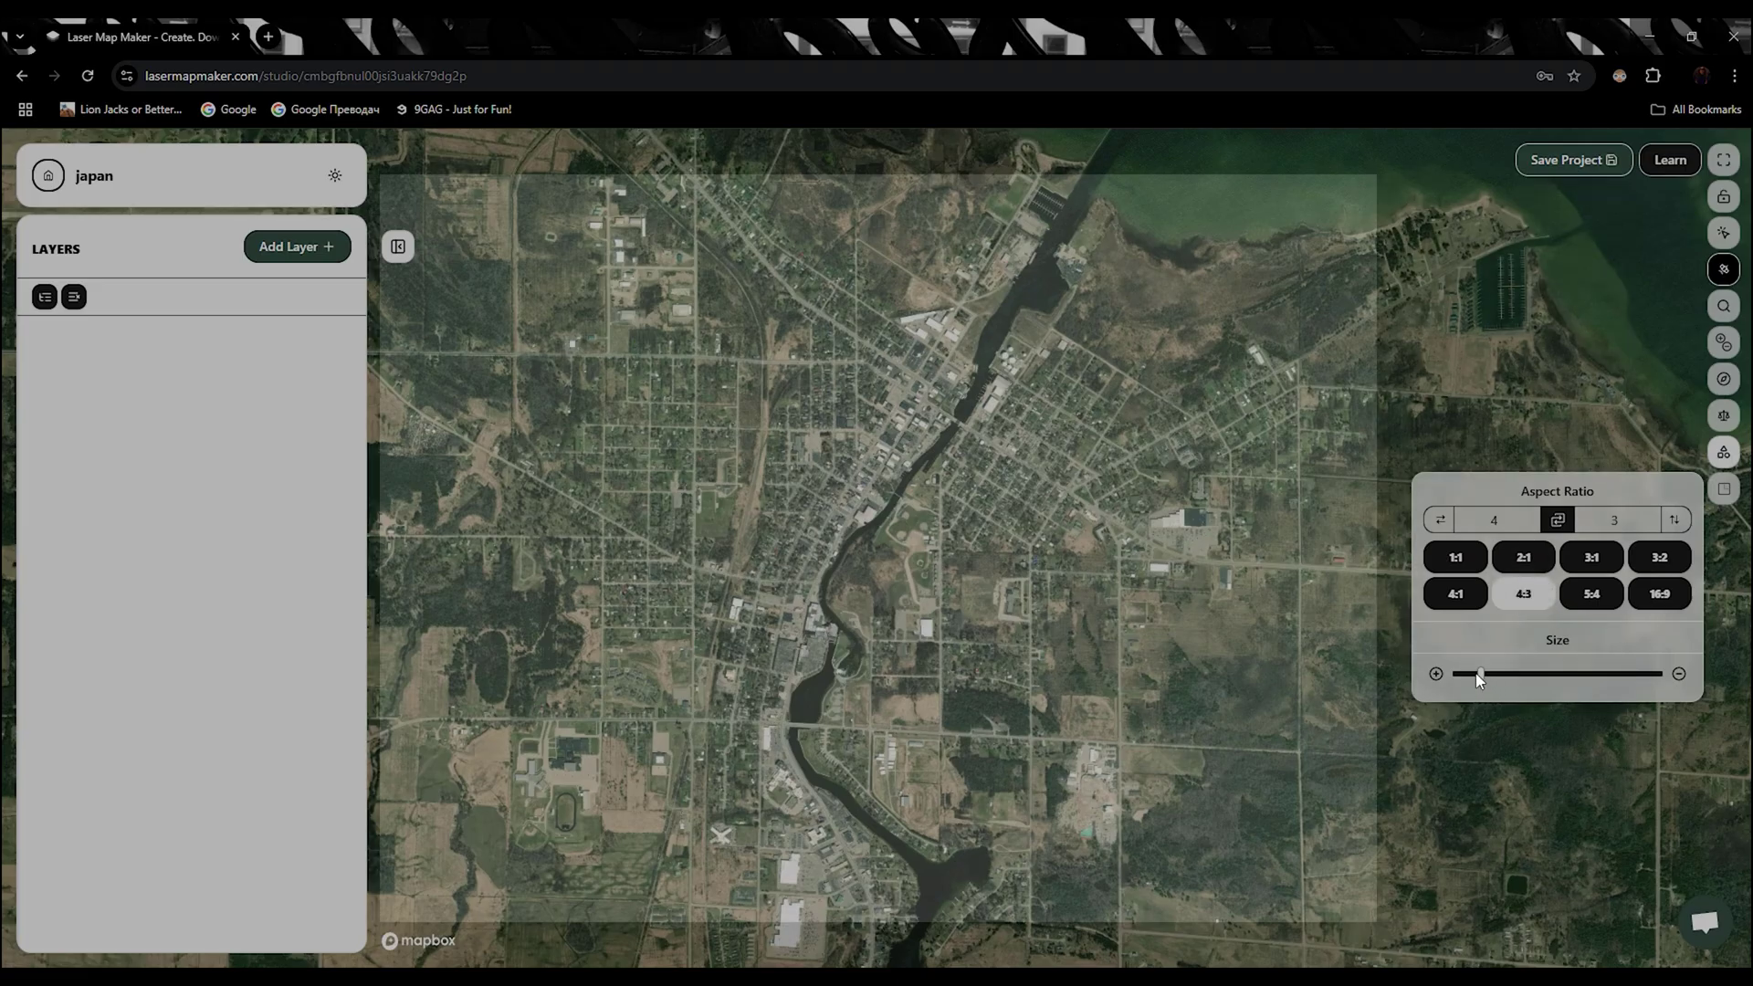
pyautogui.moveTo(1475, 672); pyautogui.dragTo(1481, 676)
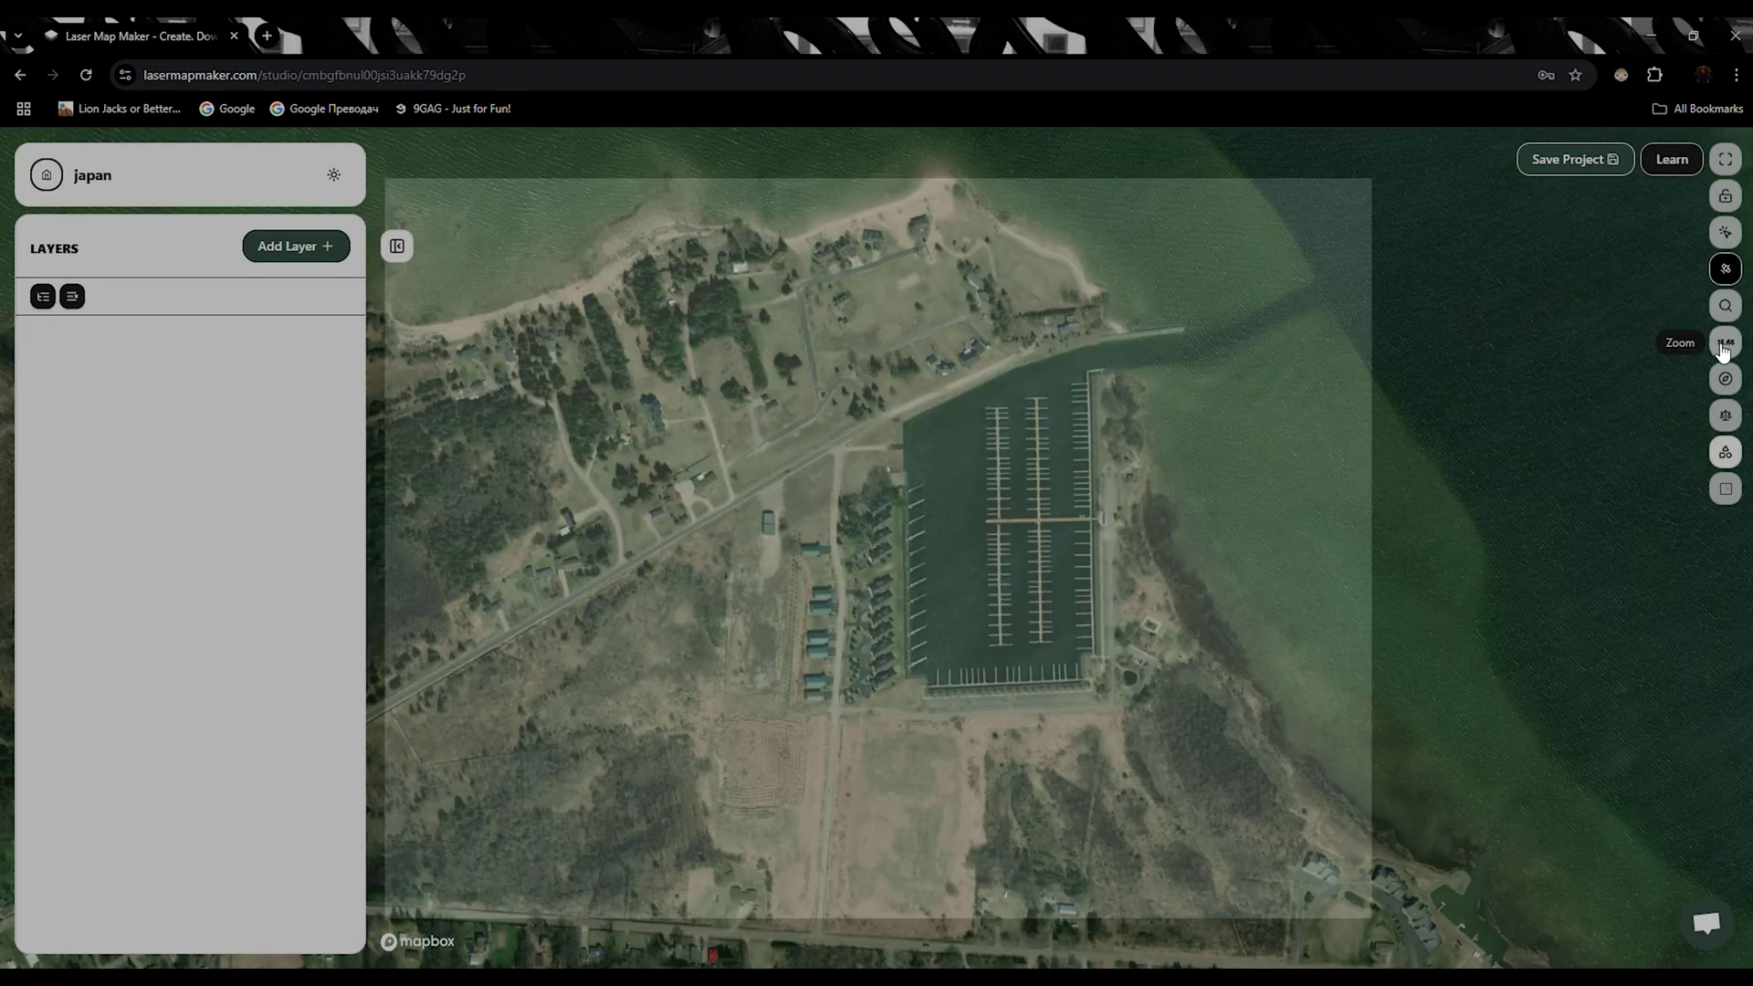
# Rotate the map through a full turn in 30-degree increments, ending at 0 degrees.
pyautogui.click(1722, 347)
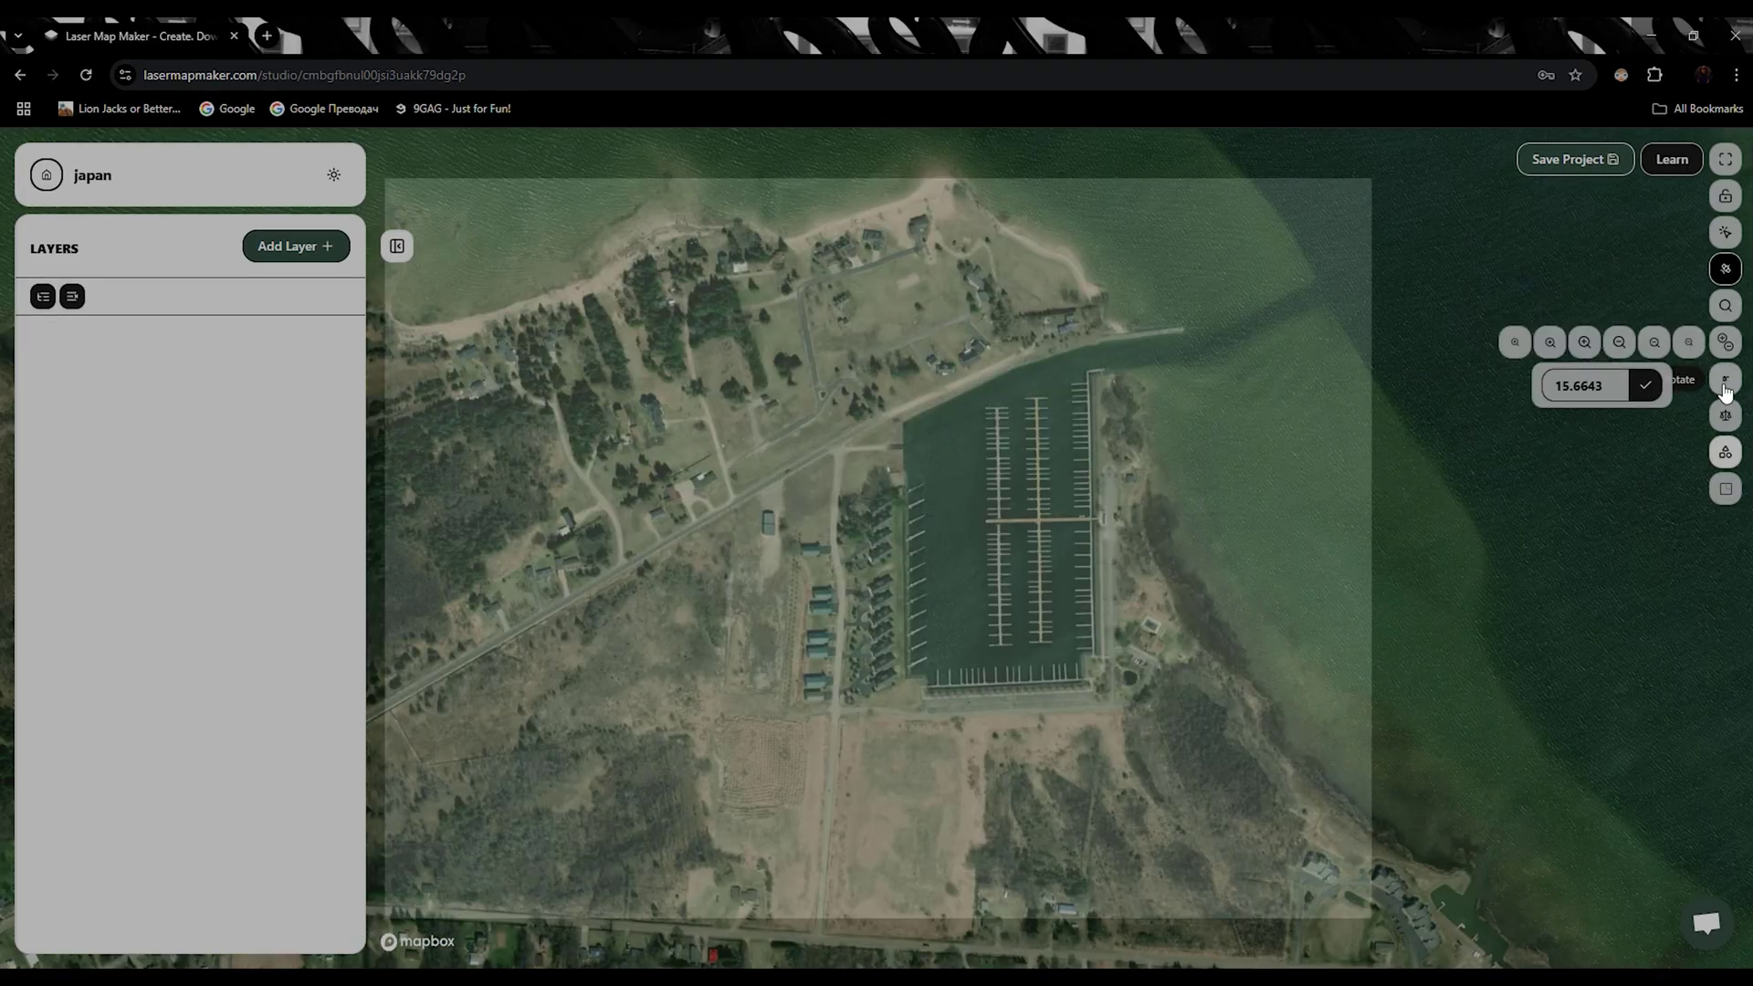
pyautogui.click(1726, 383)
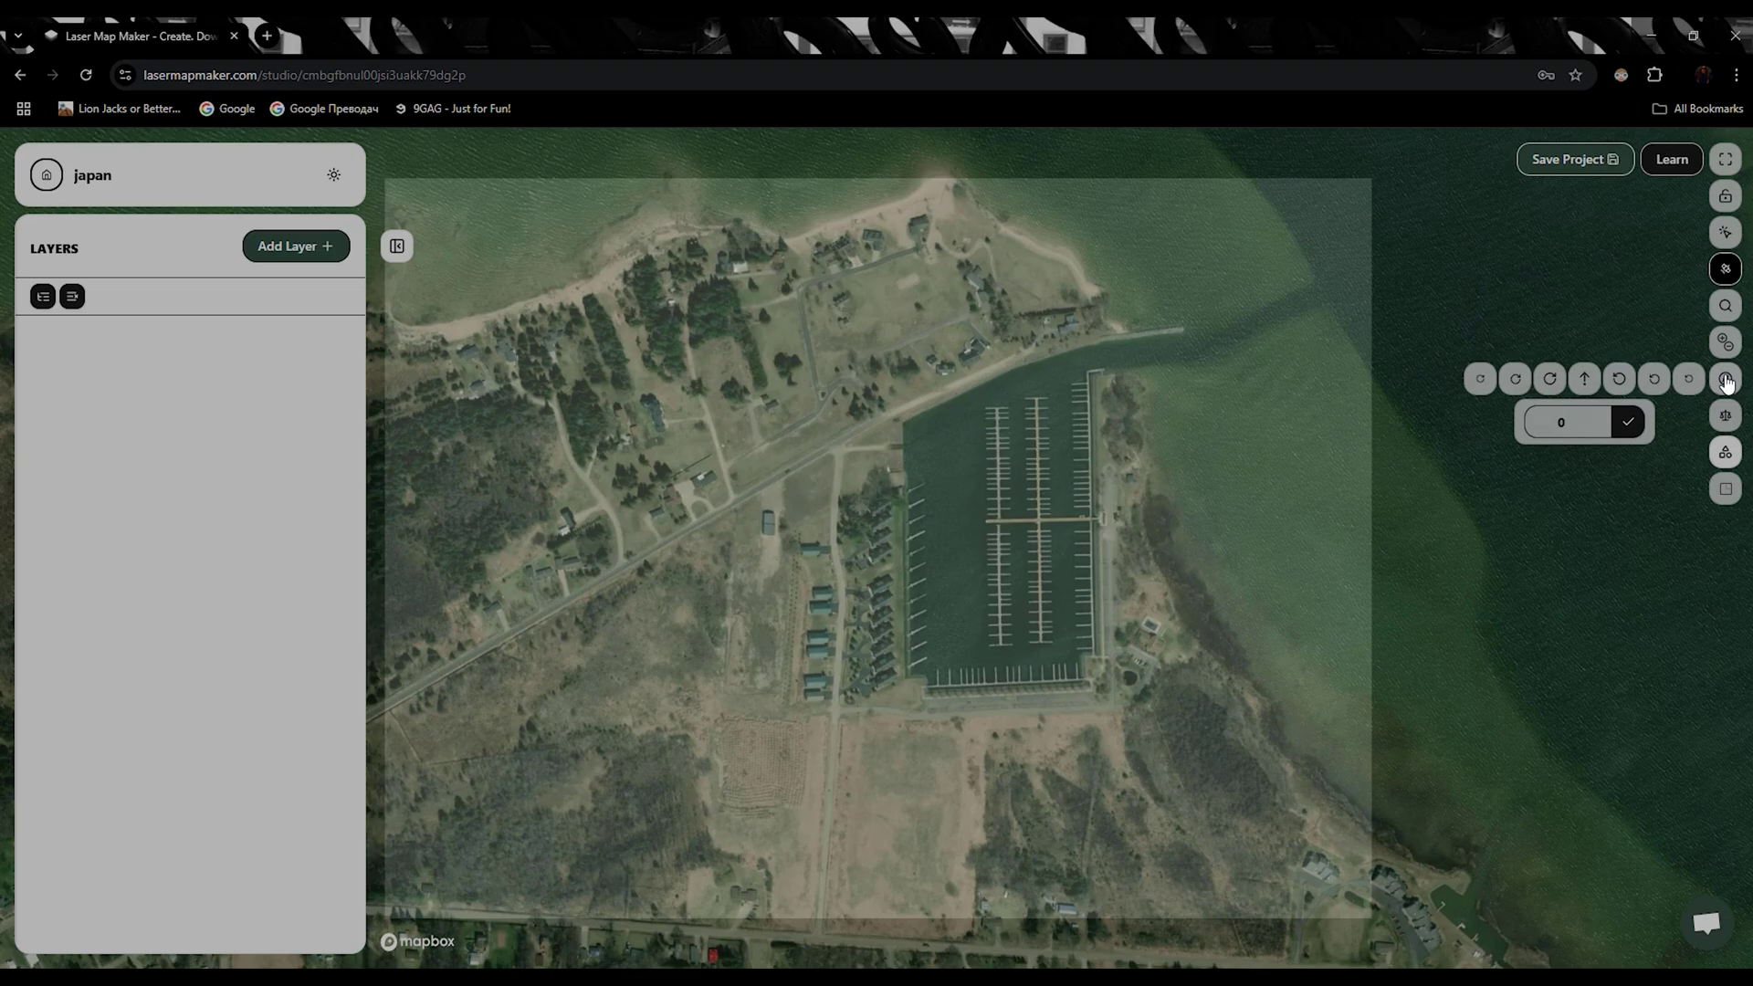
pyautogui.click(1621, 379)
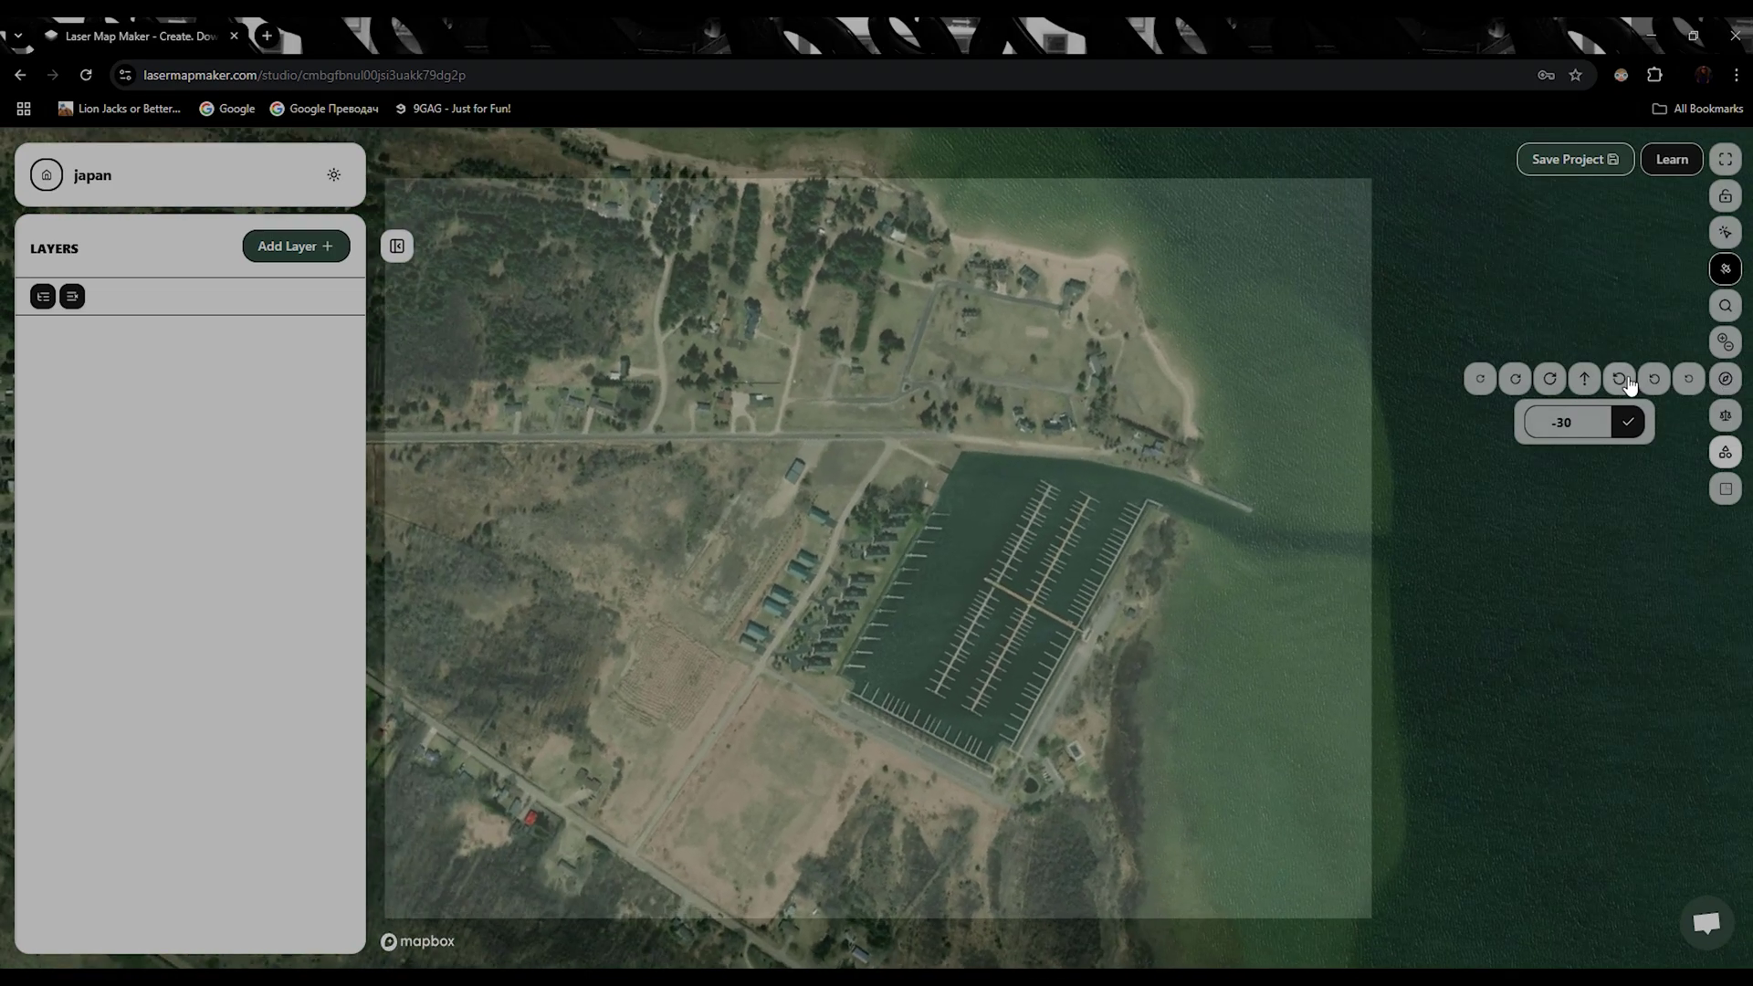
pyautogui.click(1626, 379)
pyautogui.click(1626, 380)
pyautogui.click(1626, 380)
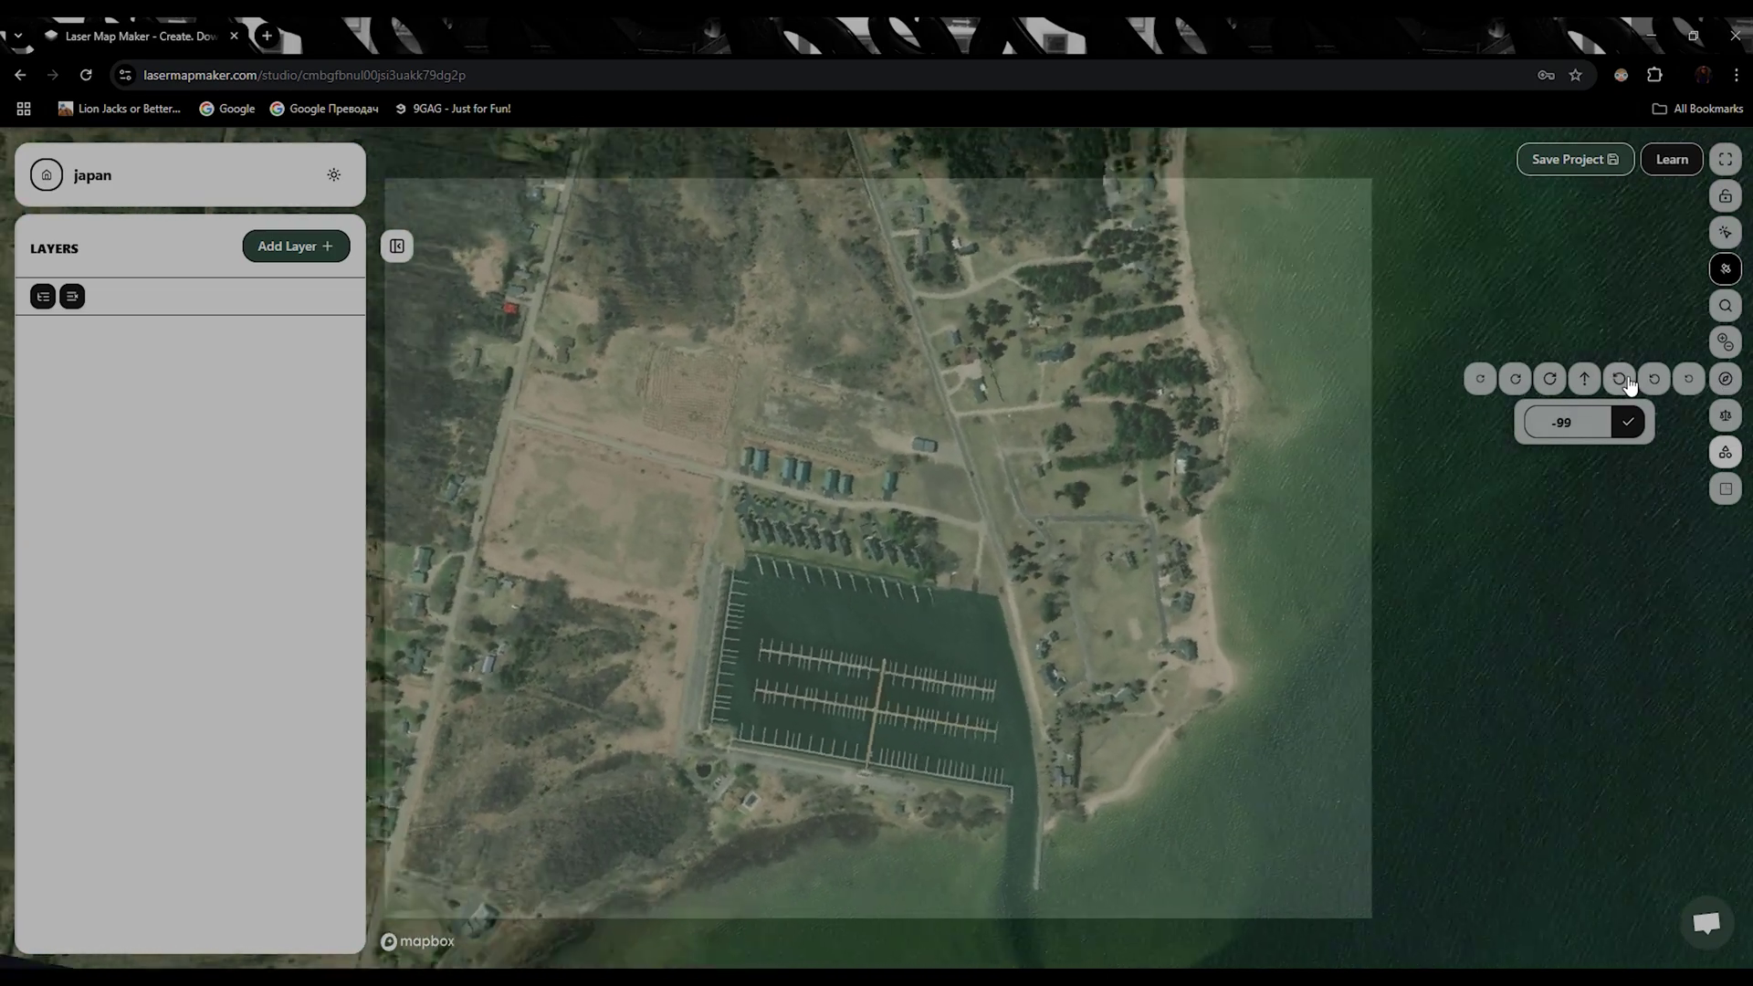
pyautogui.click(1626, 380)
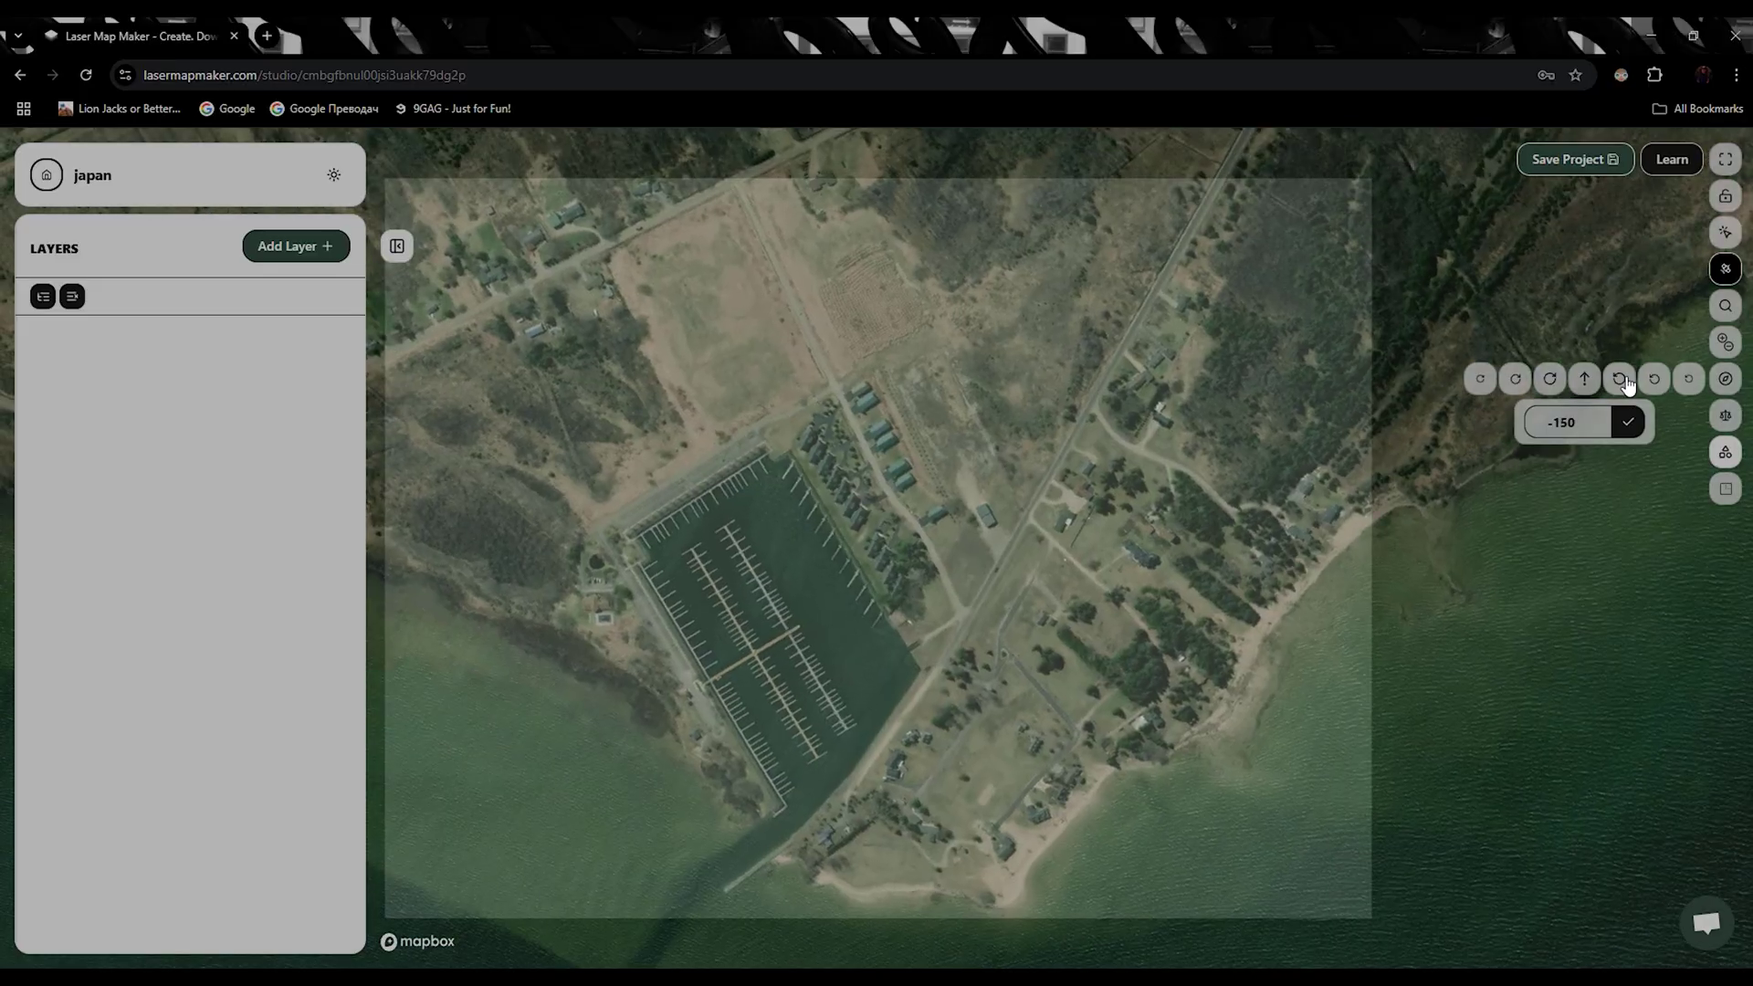
pyautogui.click(1627, 380)
pyautogui.click(1626, 380)
pyautogui.click(1626, 380)
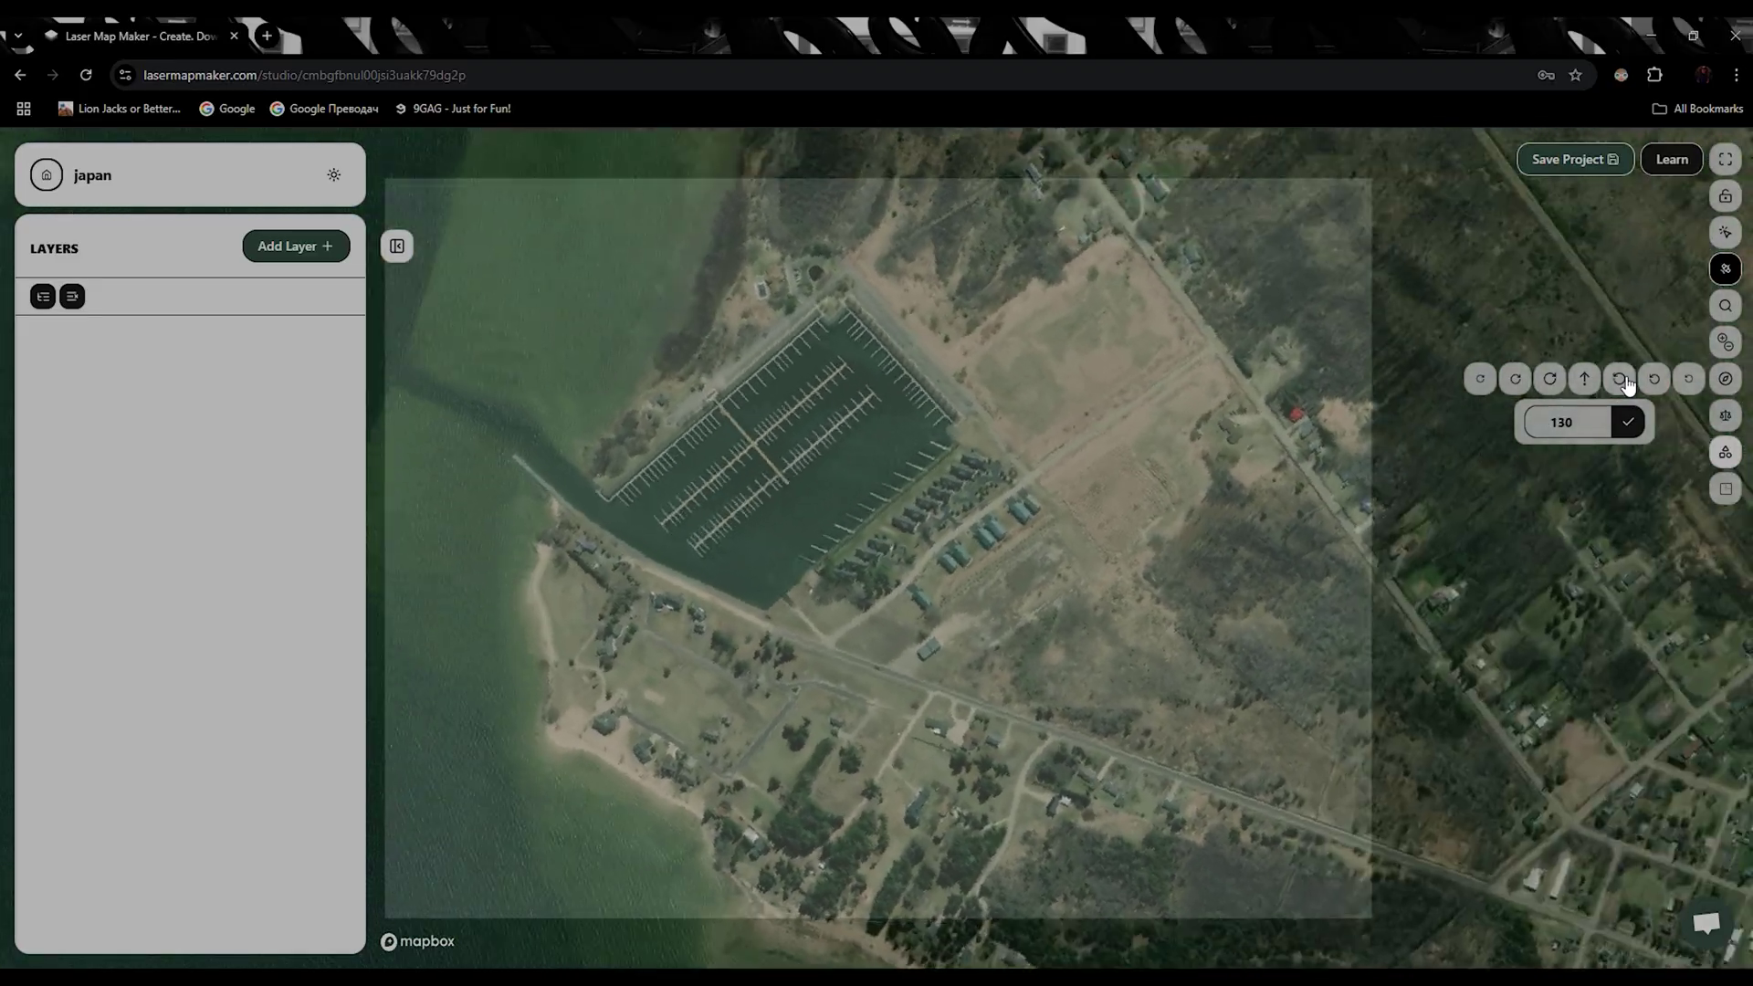
pyautogui.click(1626, 380)
pyautogui.click(1626, 380)
pyautogui.click(1626, 380)
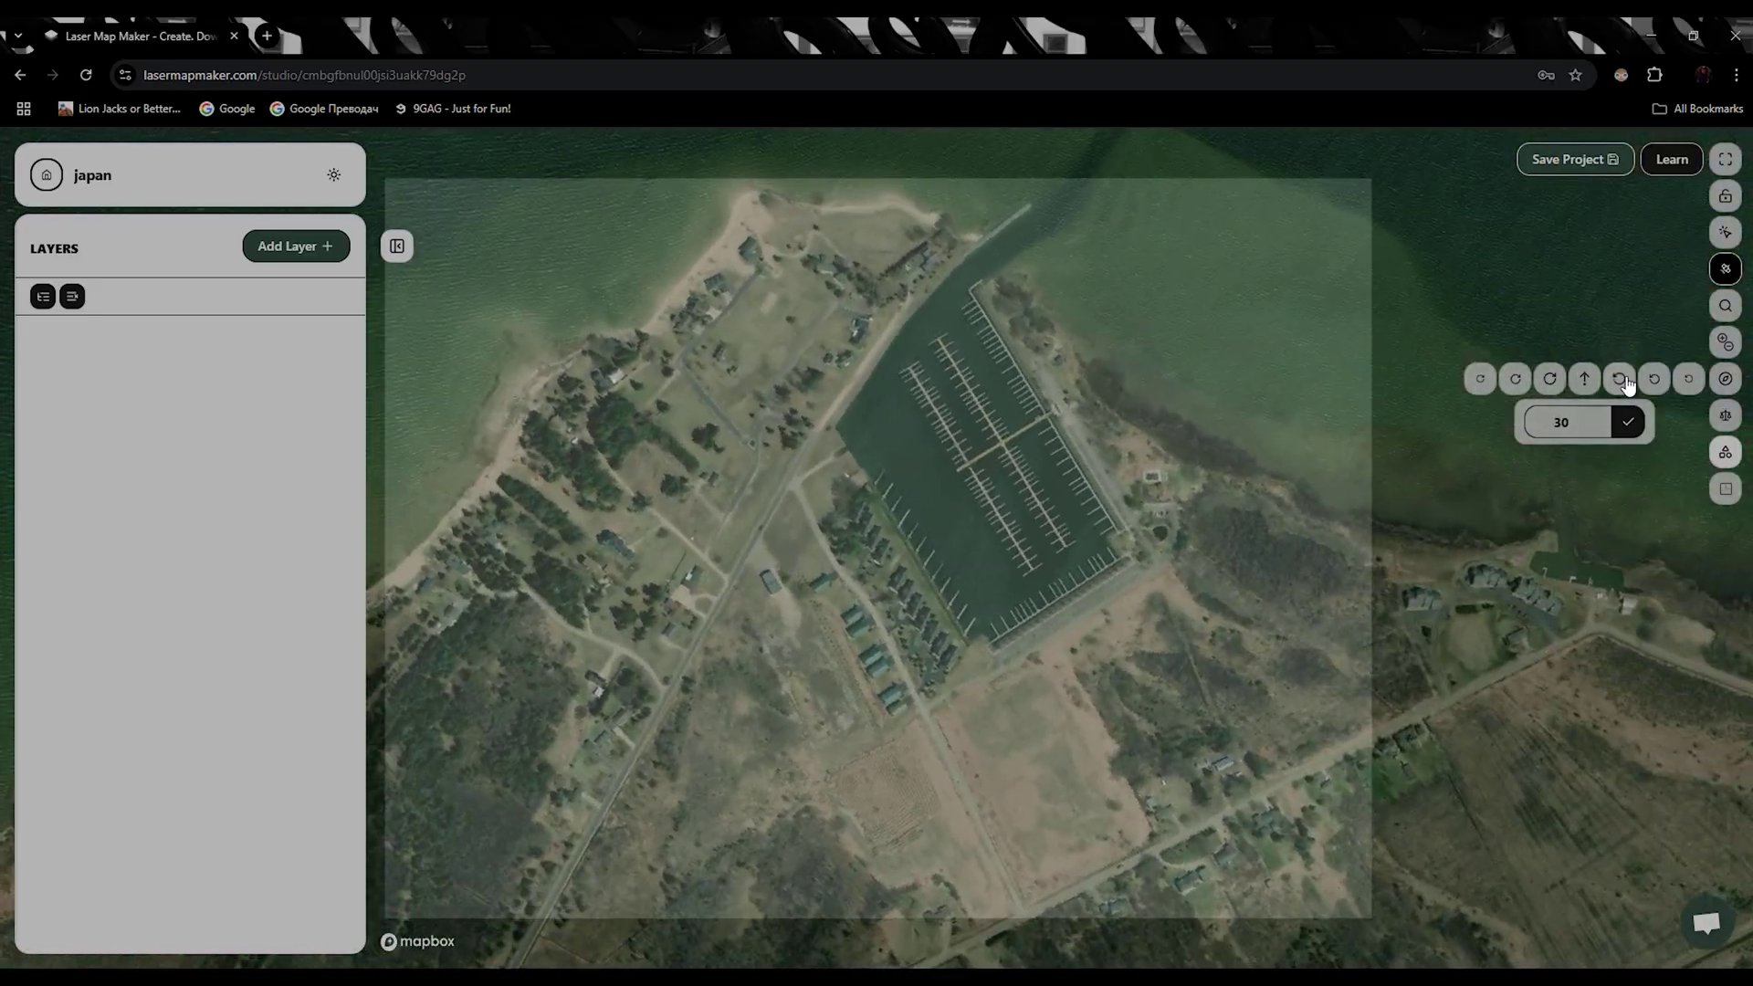
pyautogui.click(1626, 379)
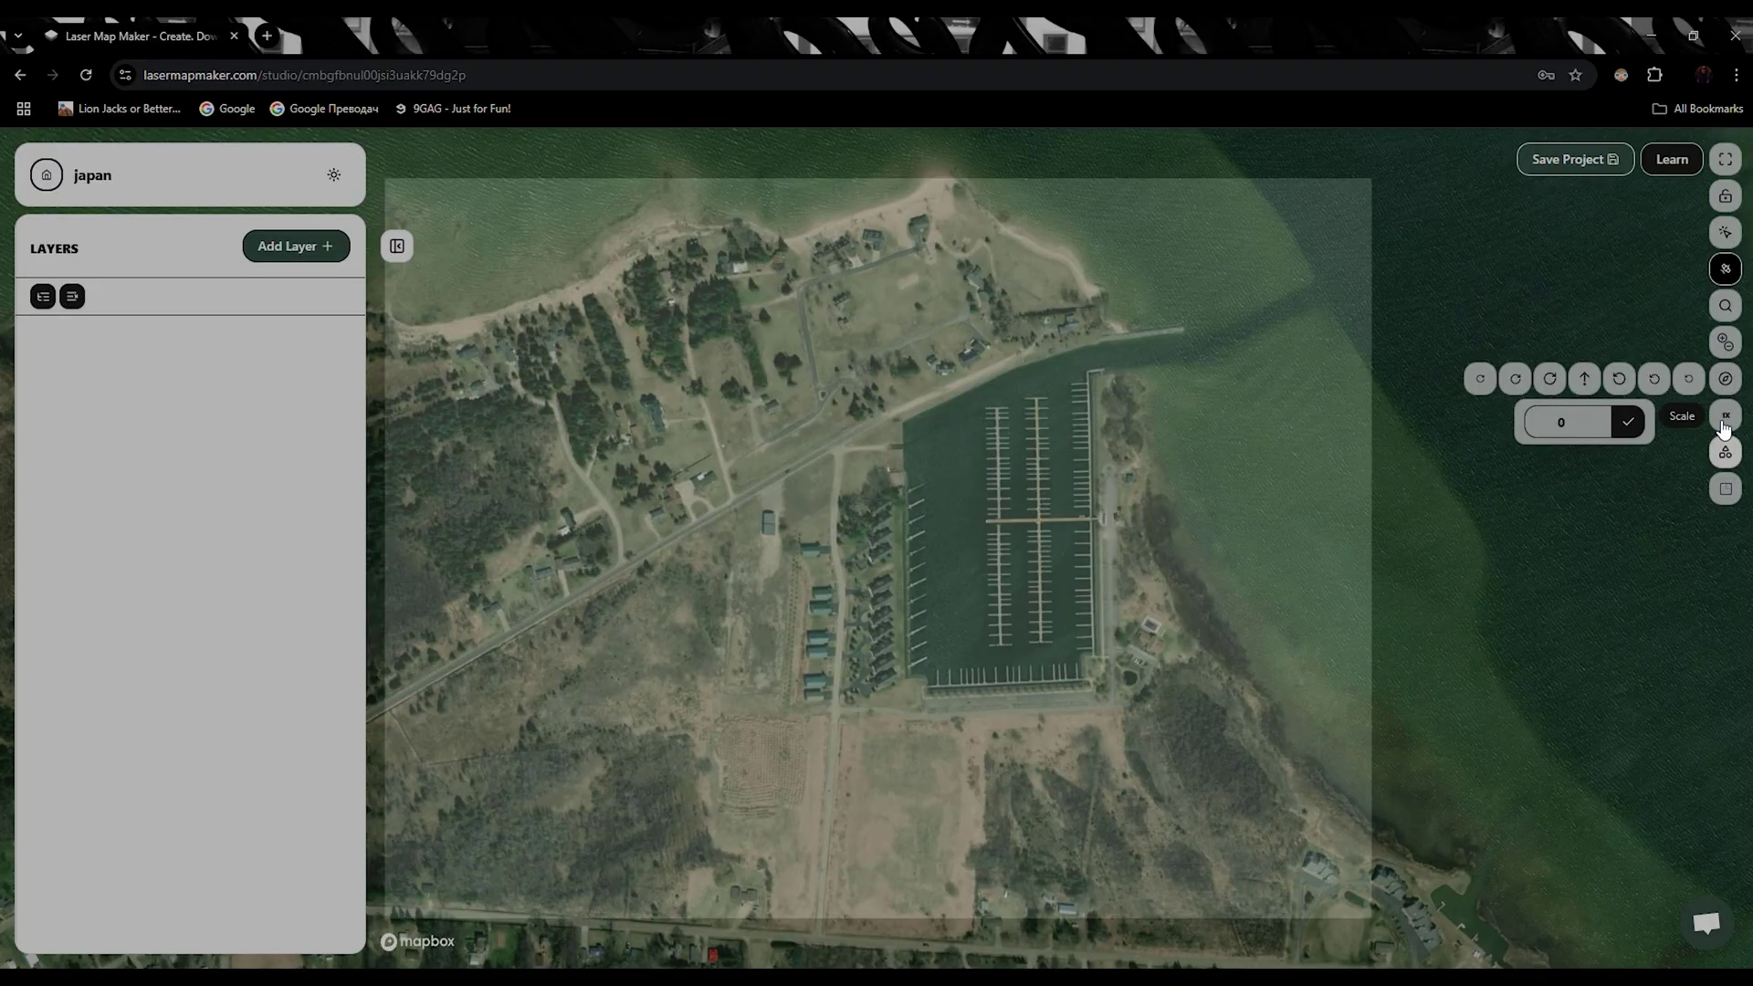
# Adjust the map scale and zoom the map out to frame more of the coast around the marina.
pyautogui.click(1724, 422)
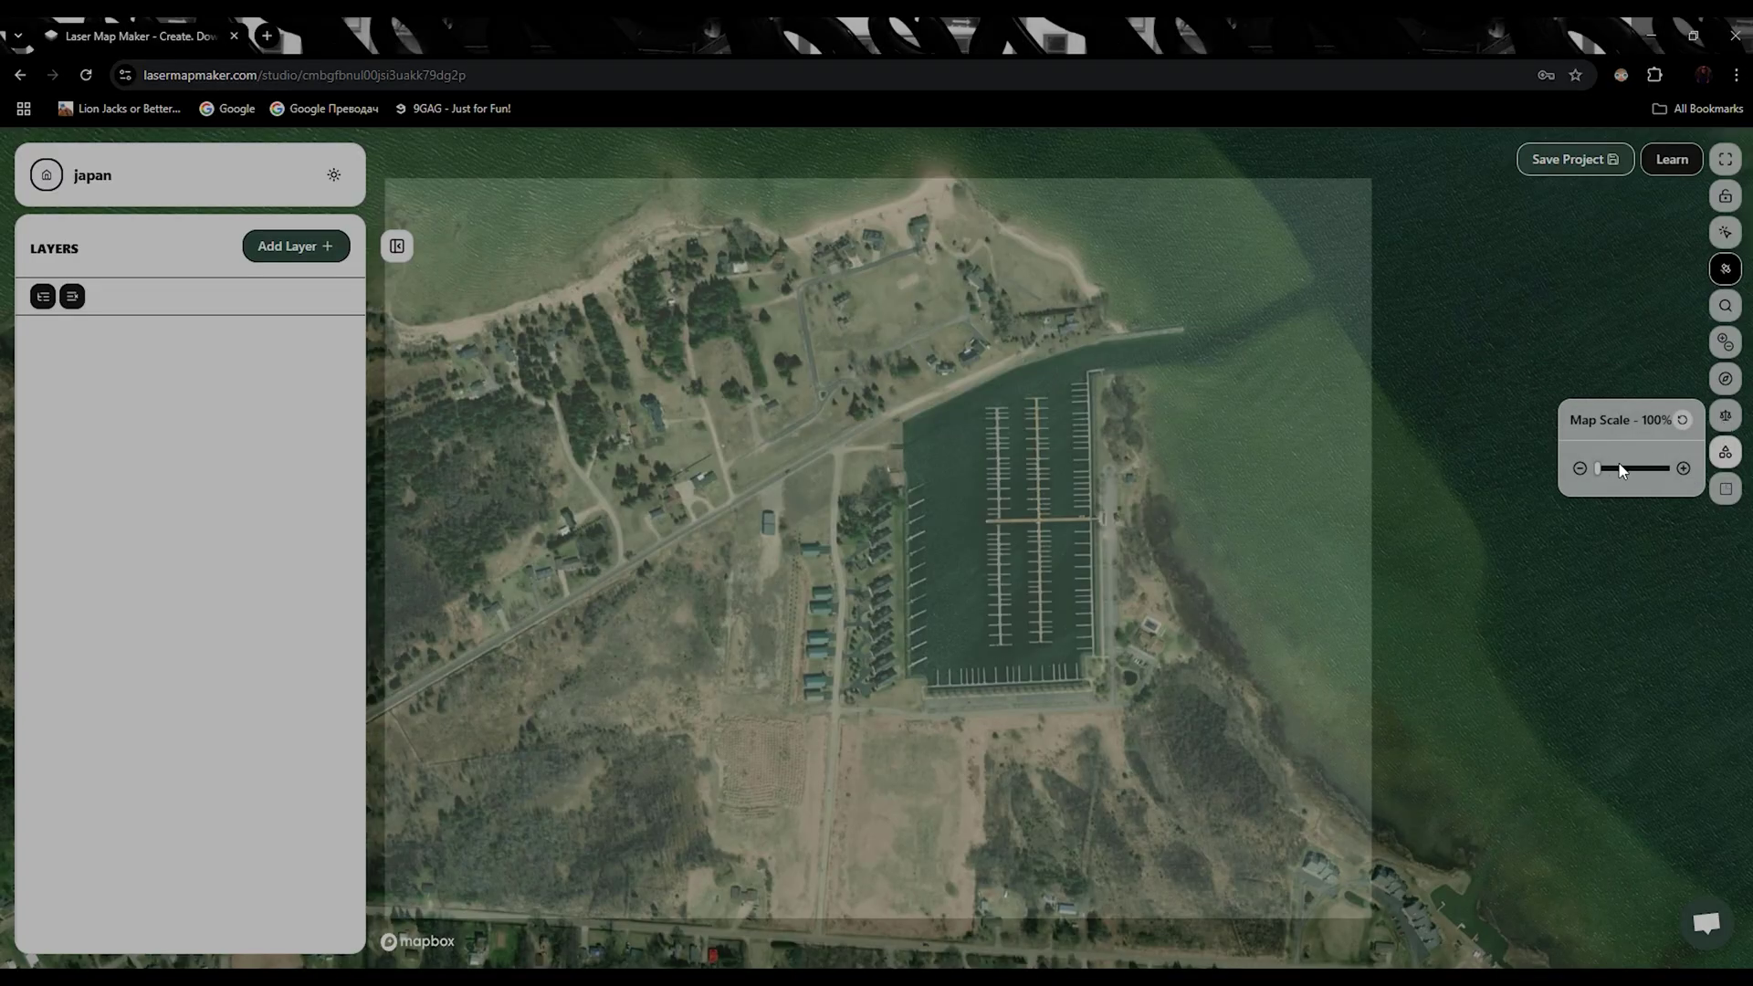
pyautogui.moveTo(1622, 469); pyautogui.dragTo(1400, 462)
pyautogui.scroll(-5, 1028, 421)
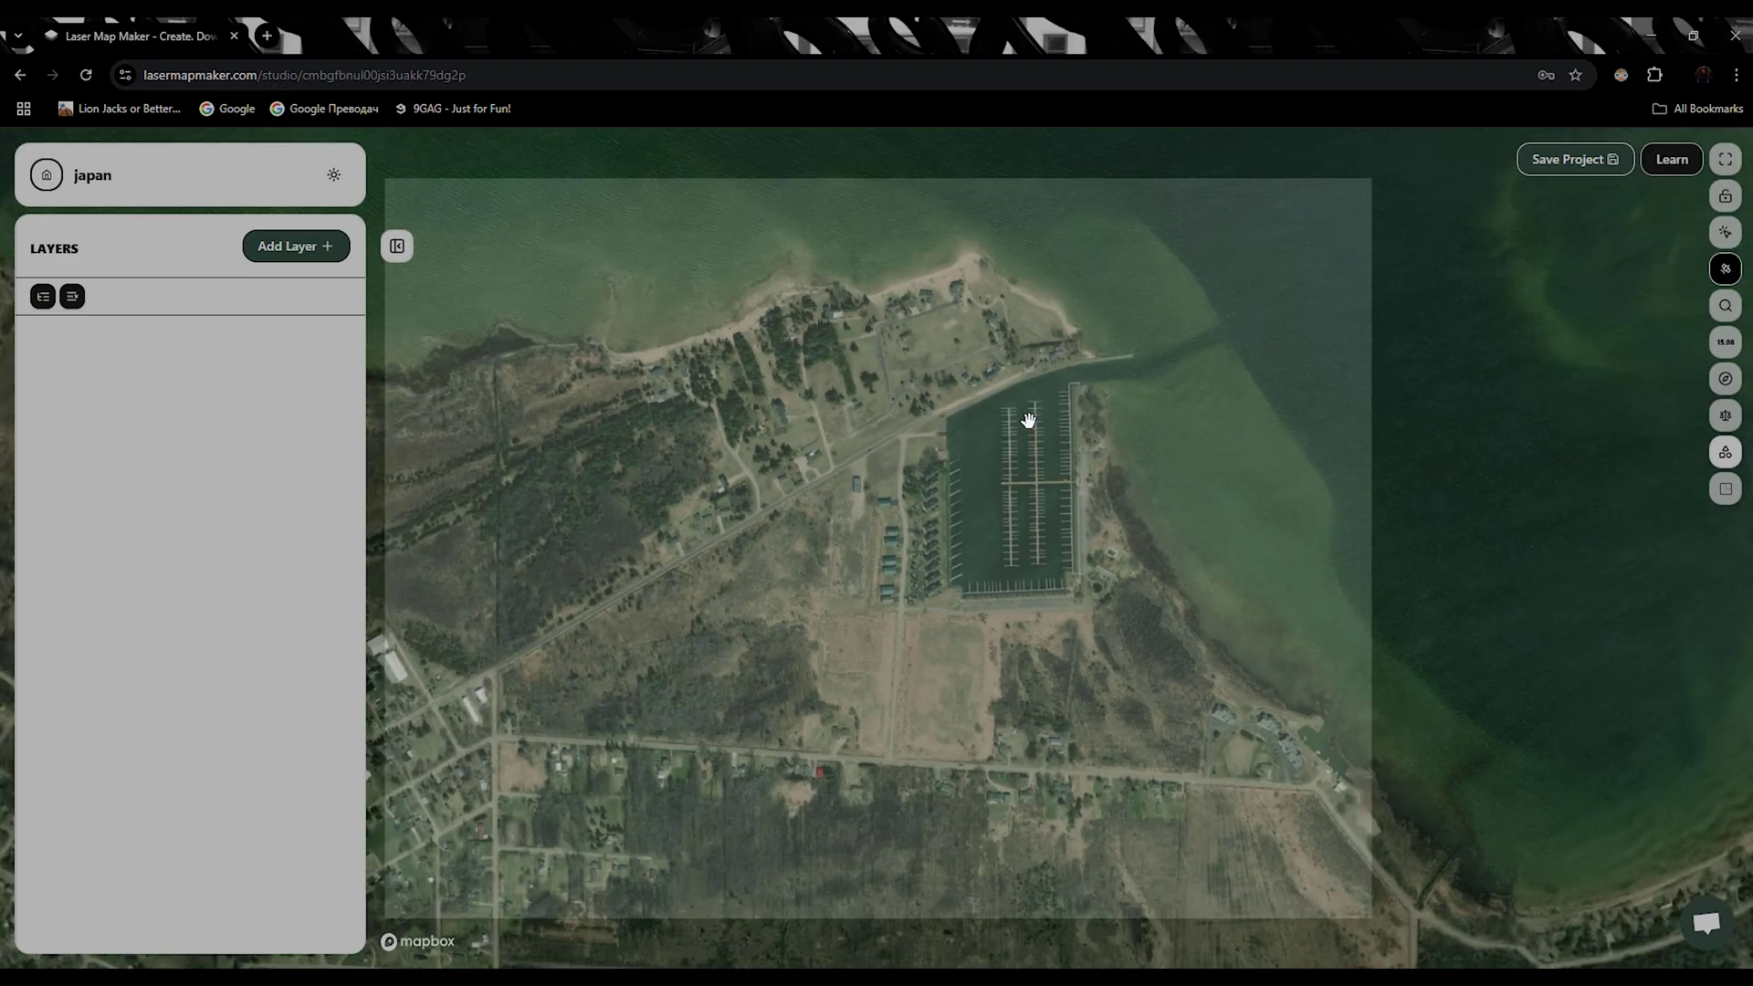
# Try the triangle, octagon and hexagon map shapes, and set the map shape to Square / Rectangle.
pyautogui.click(1724, 453)
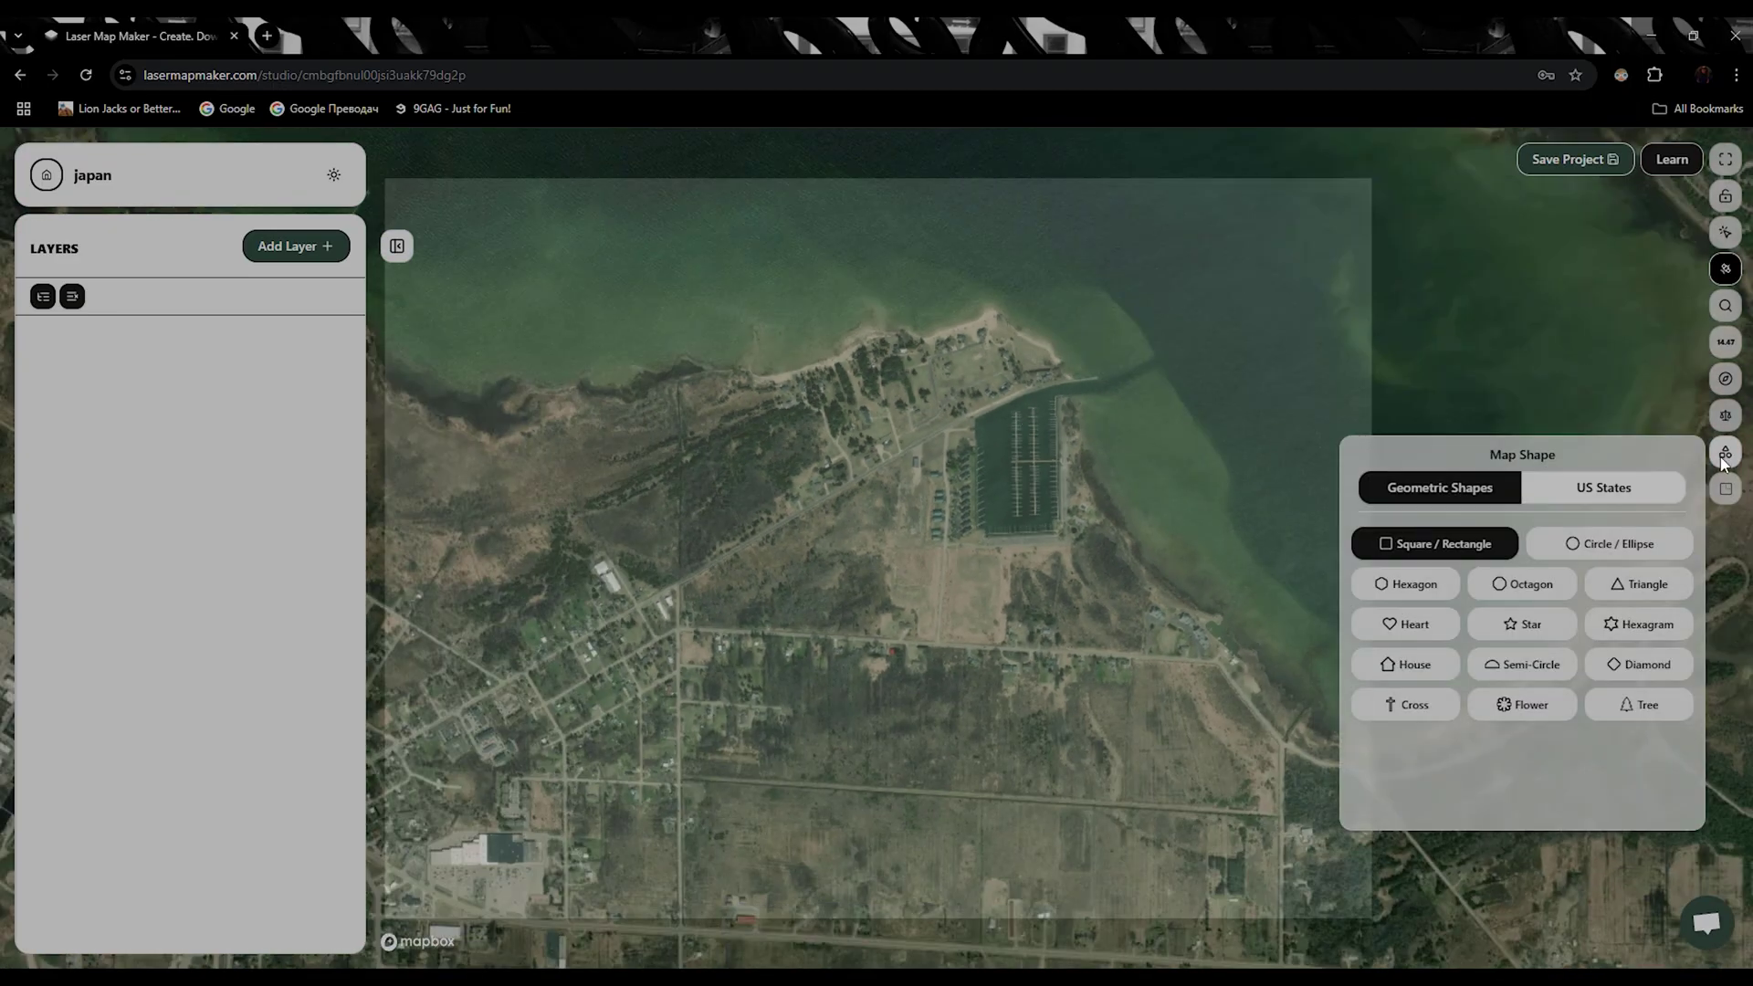
pyautogui.click(1627, 591)
pyautogui.click(1530, 598)
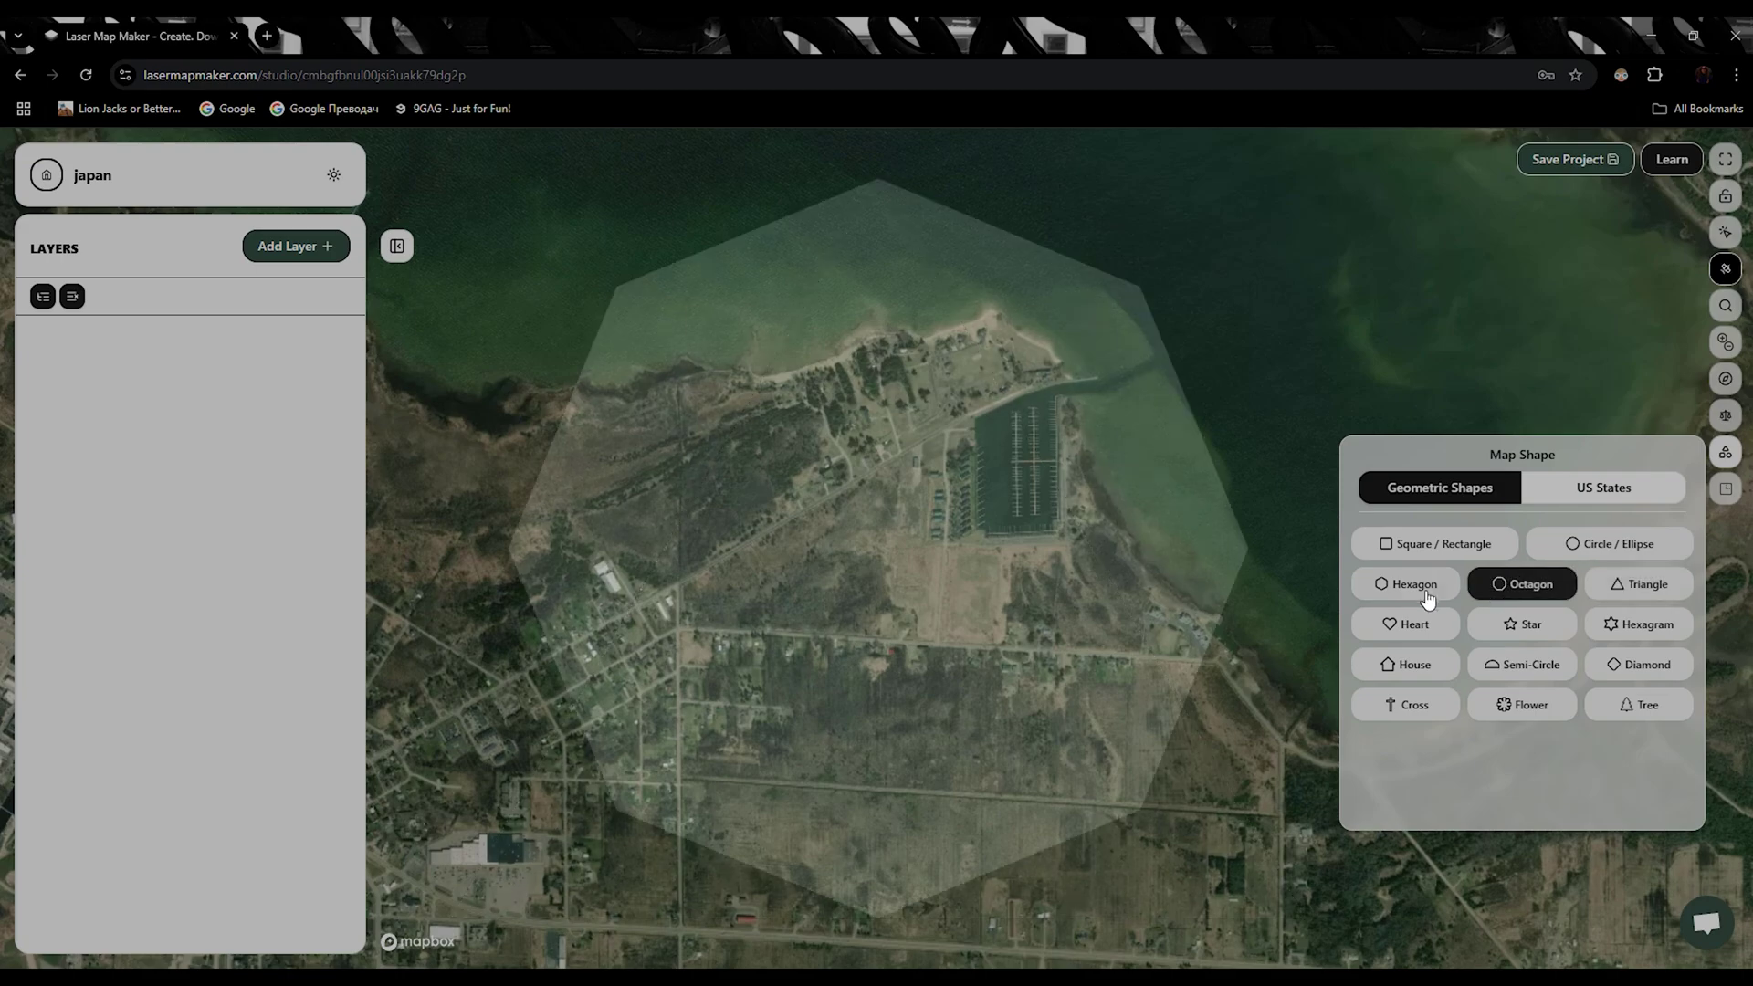
pyautogui.click(1417, 593)
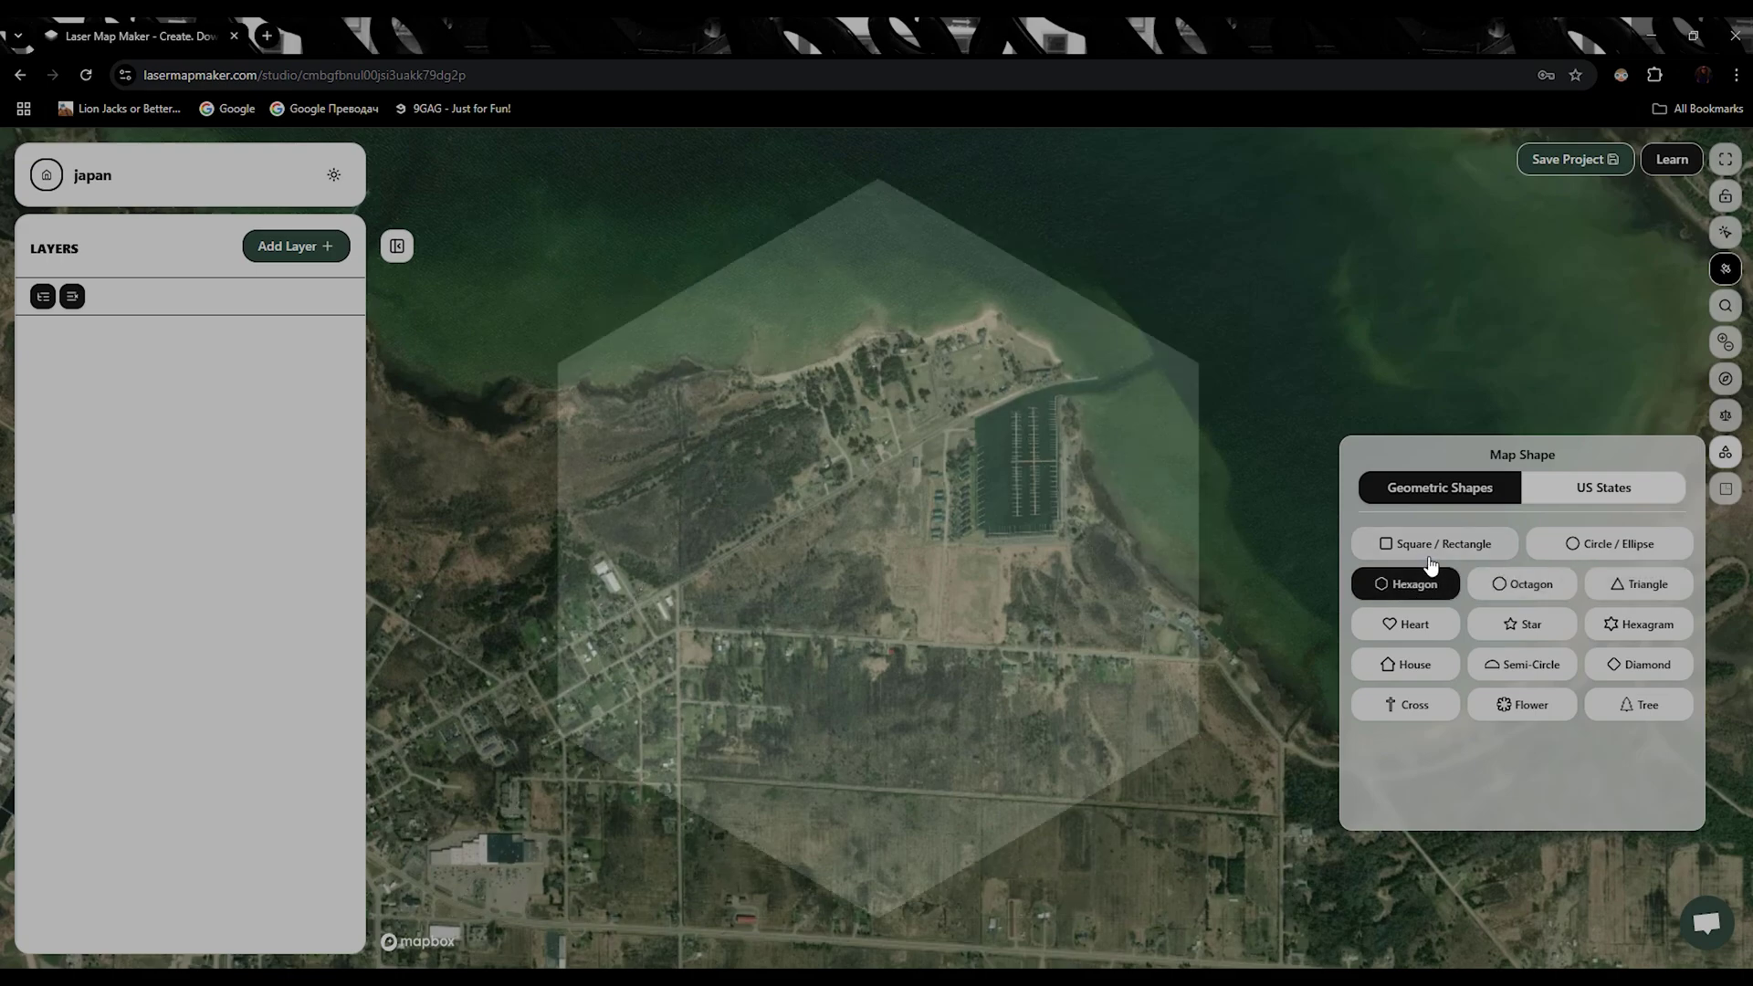
pyautogui.click(1430, 555)
# Try the US state outlines of Alaska, Alabama and Delaware as the map shape, and close the support chat.
pyautogui.click(1564, 493)
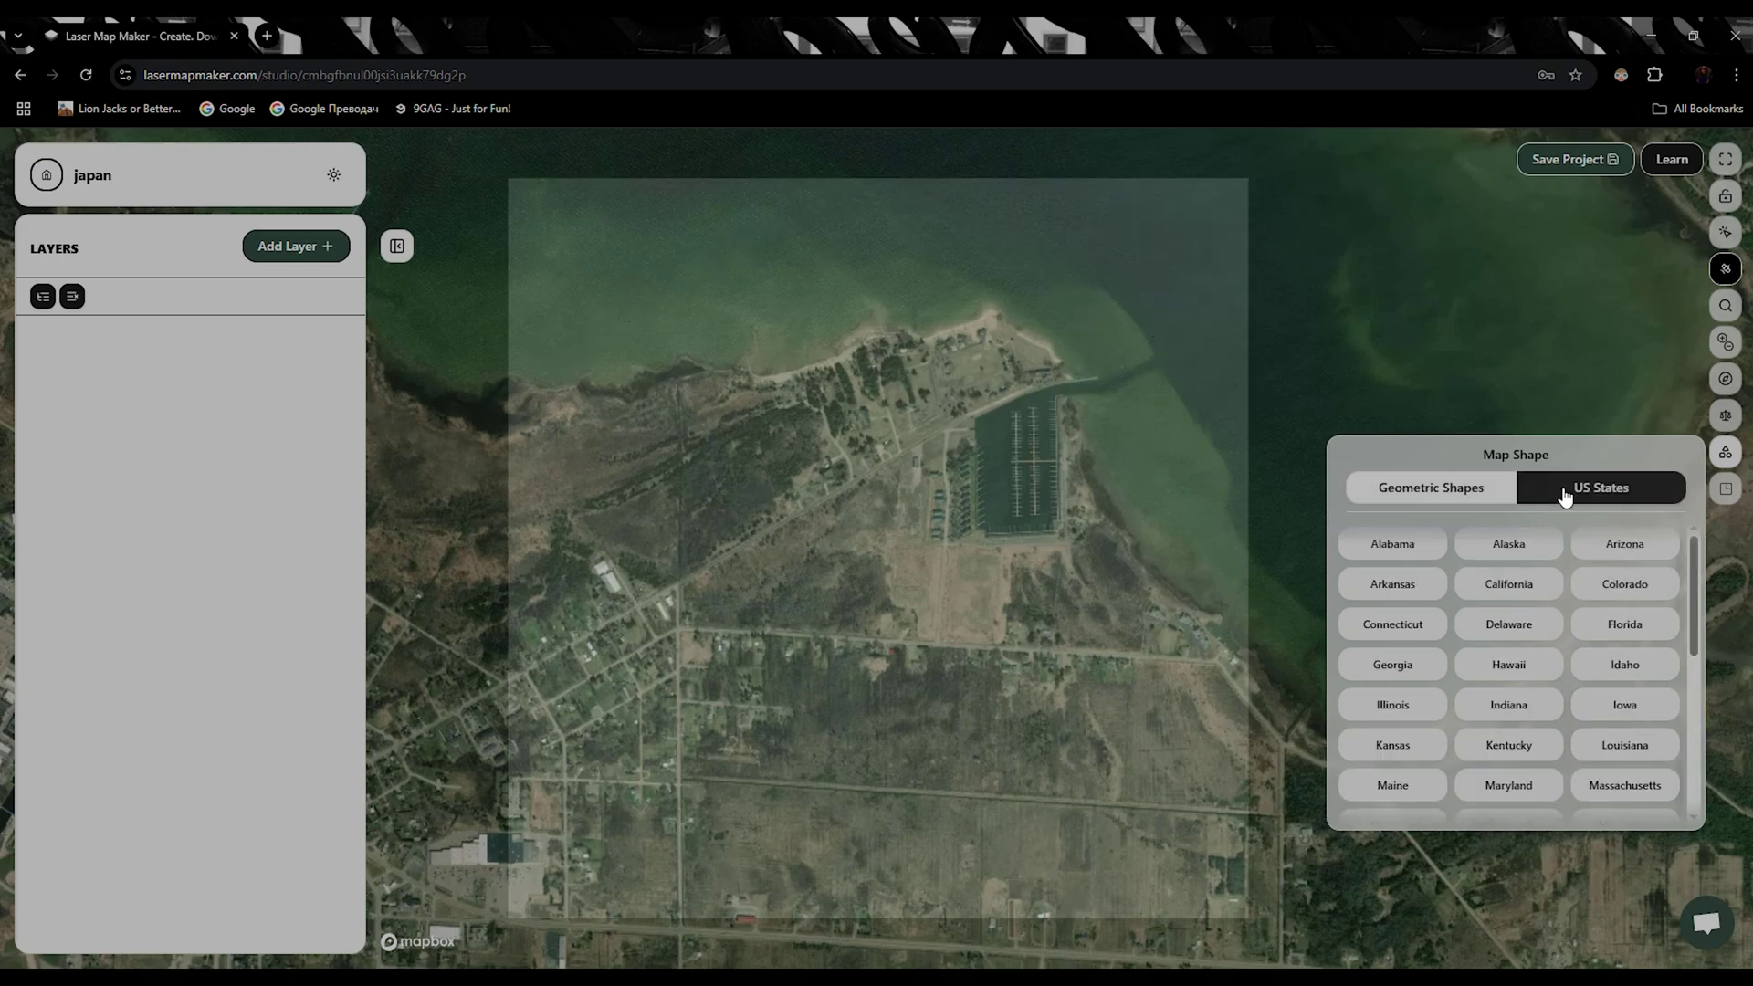
pyautogui.click(1542, 560)
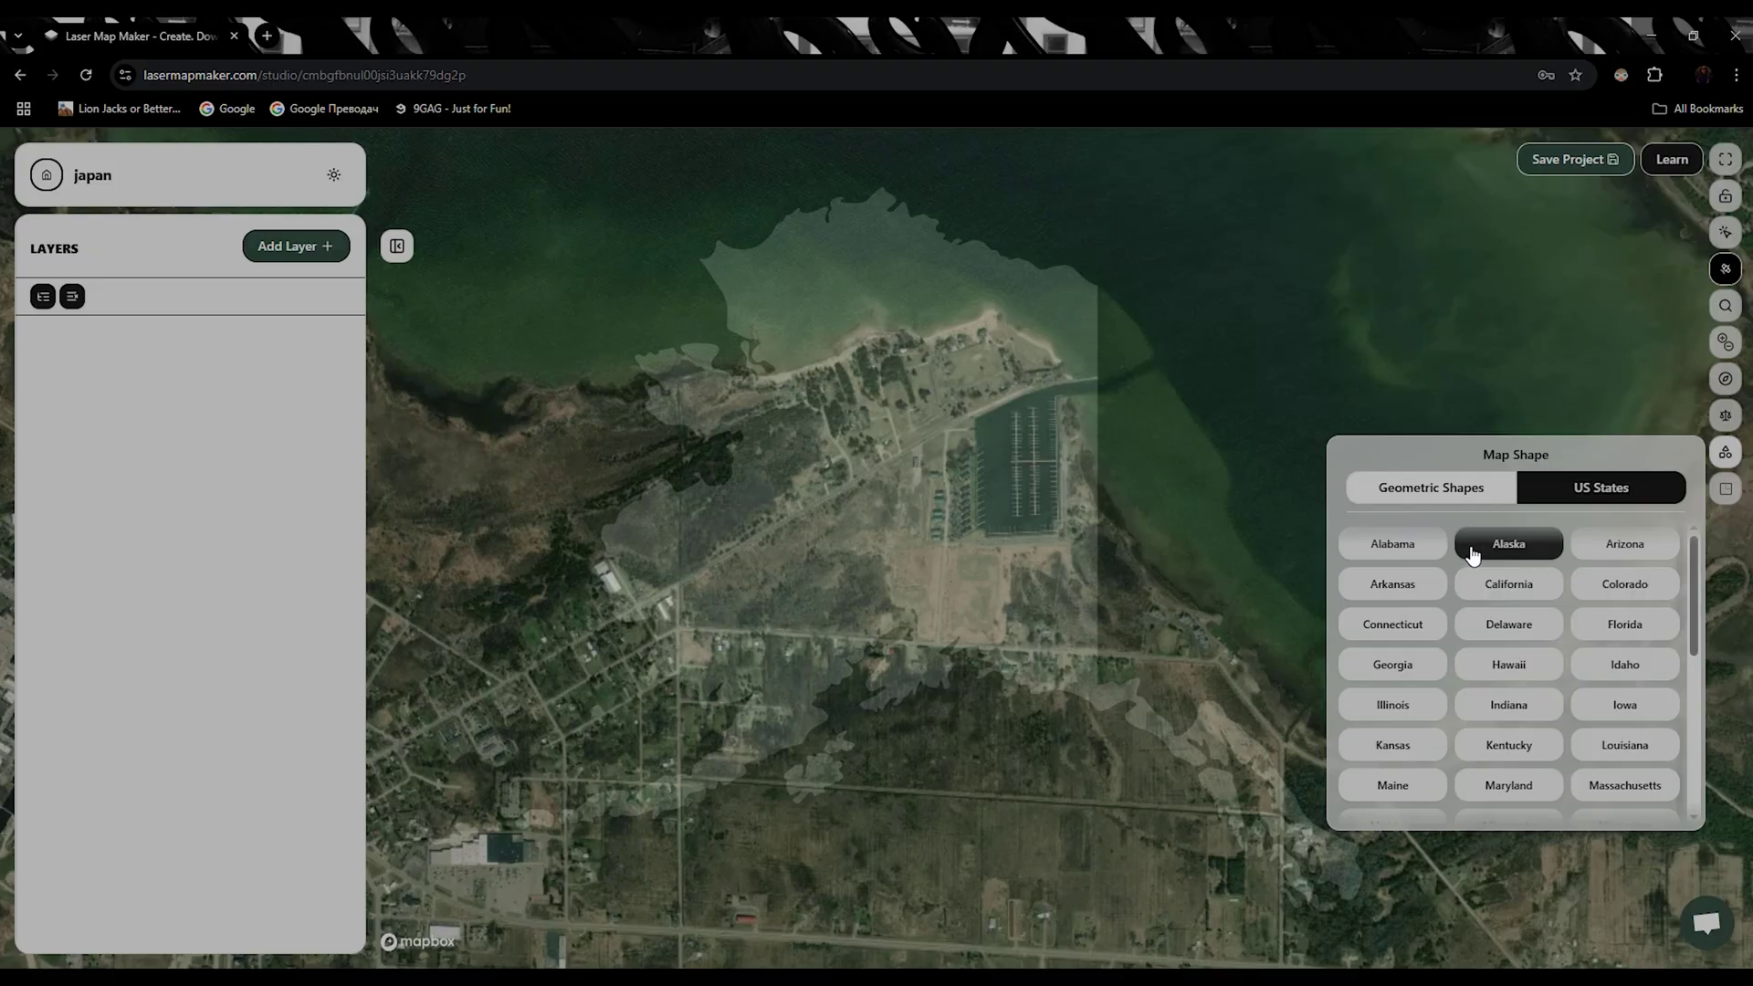
pyautogui.click(1421, 553)
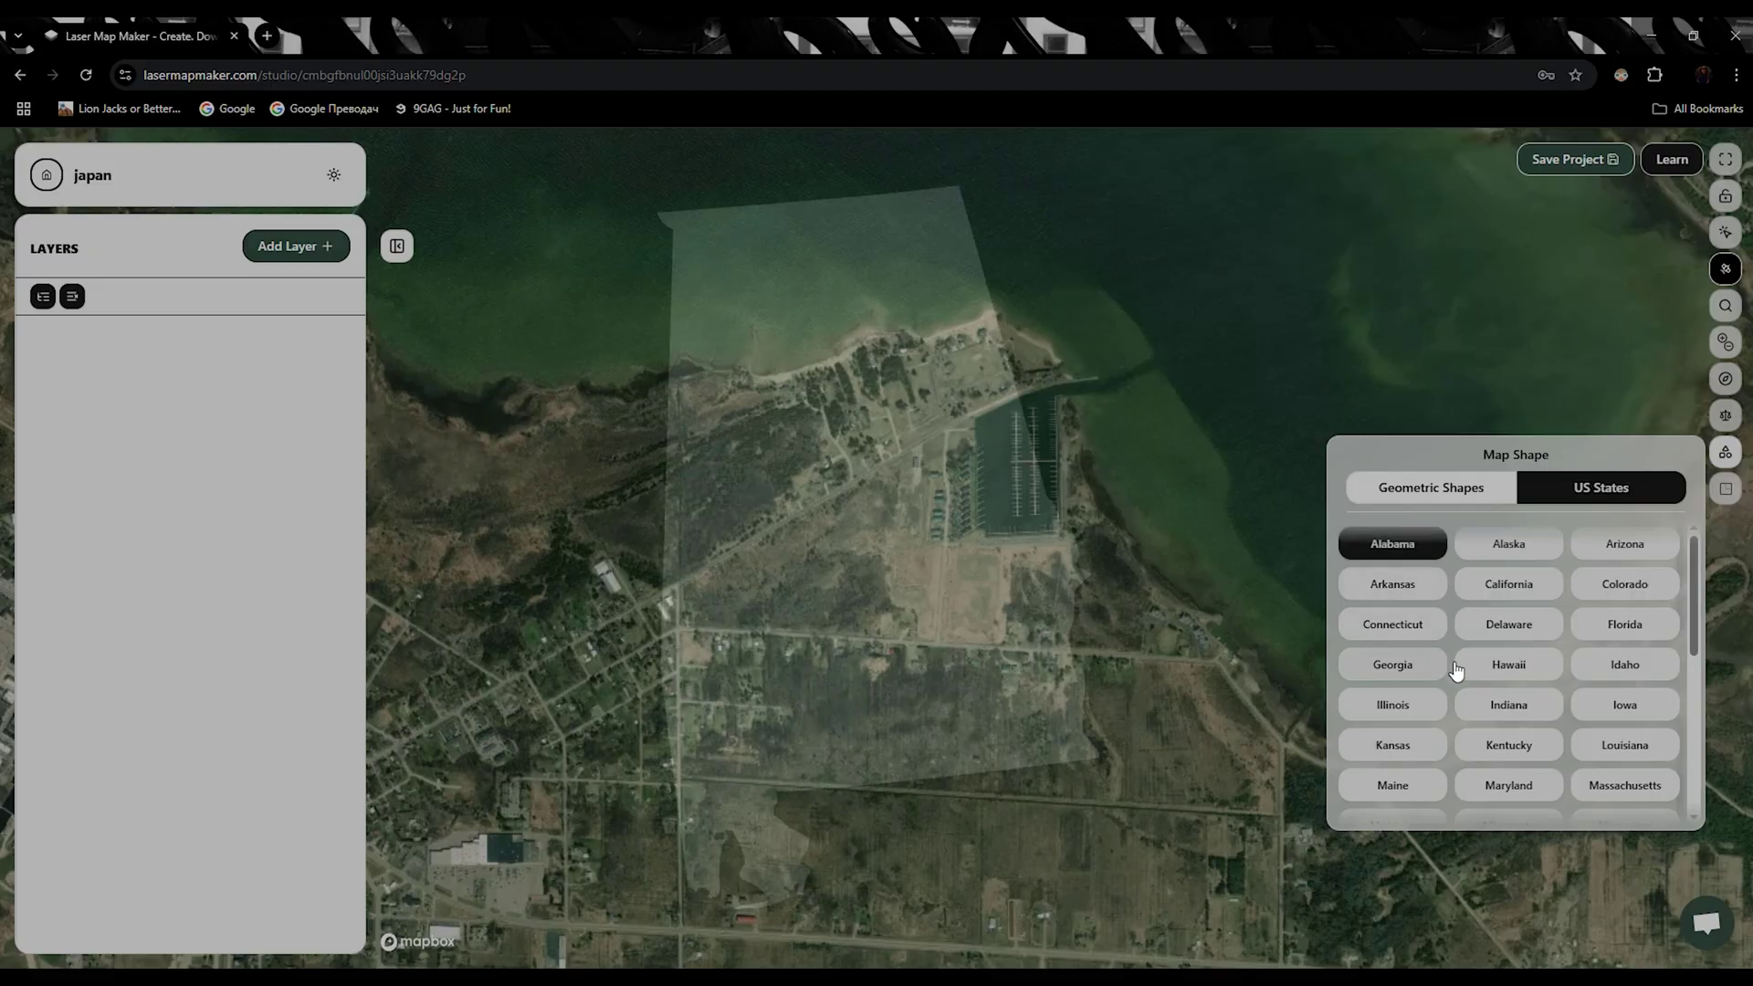
pyautogui.click(1507, 630)
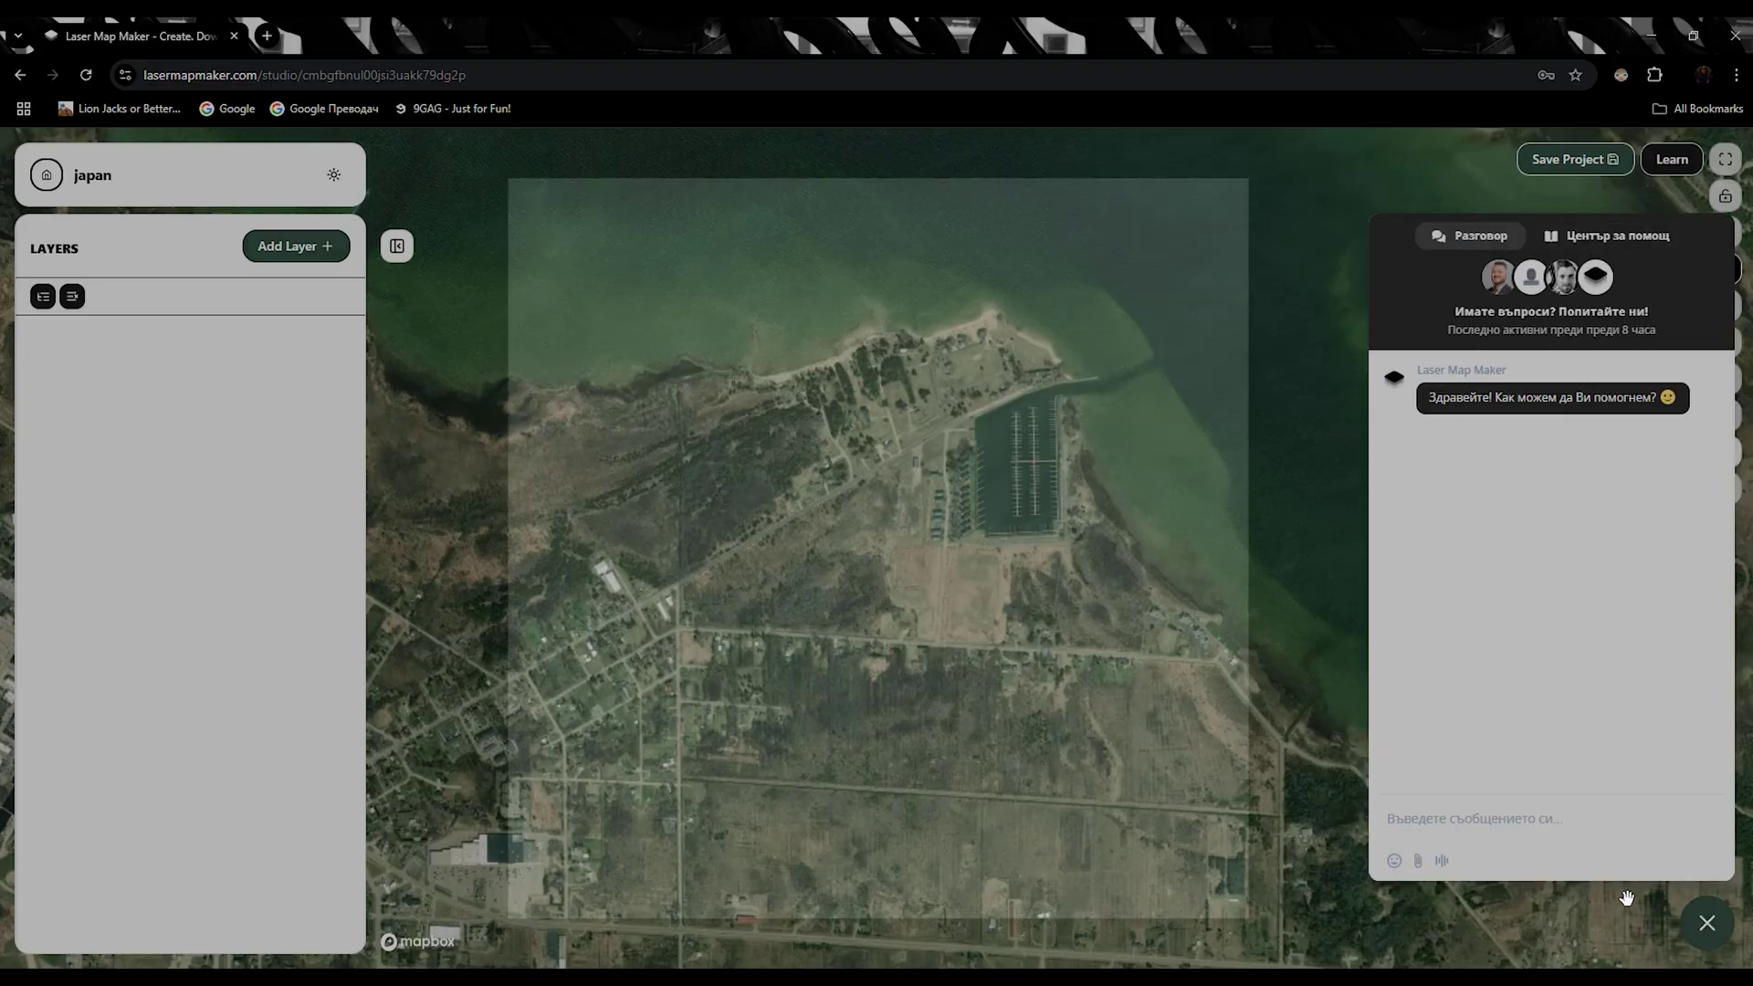
pyautogui.click(1706, 923)
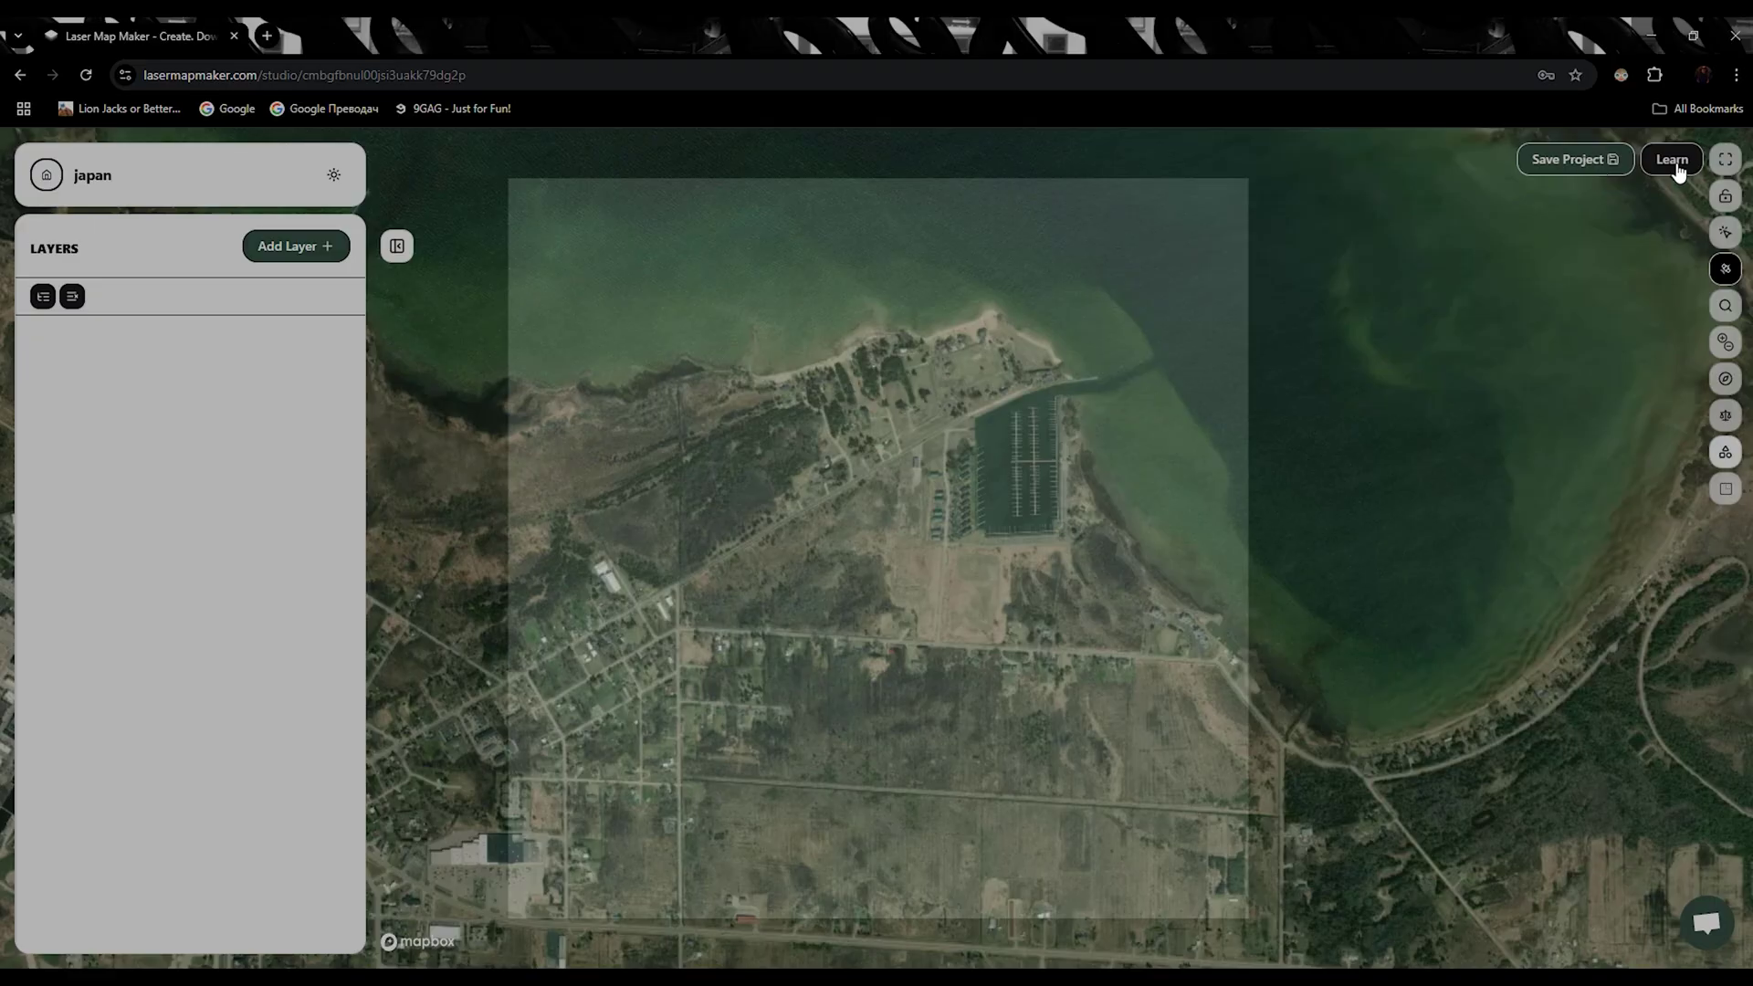
# Create a new layer with the default name, containing the Land Fill feature from the Land group.
pyautogui.click(287, 260)
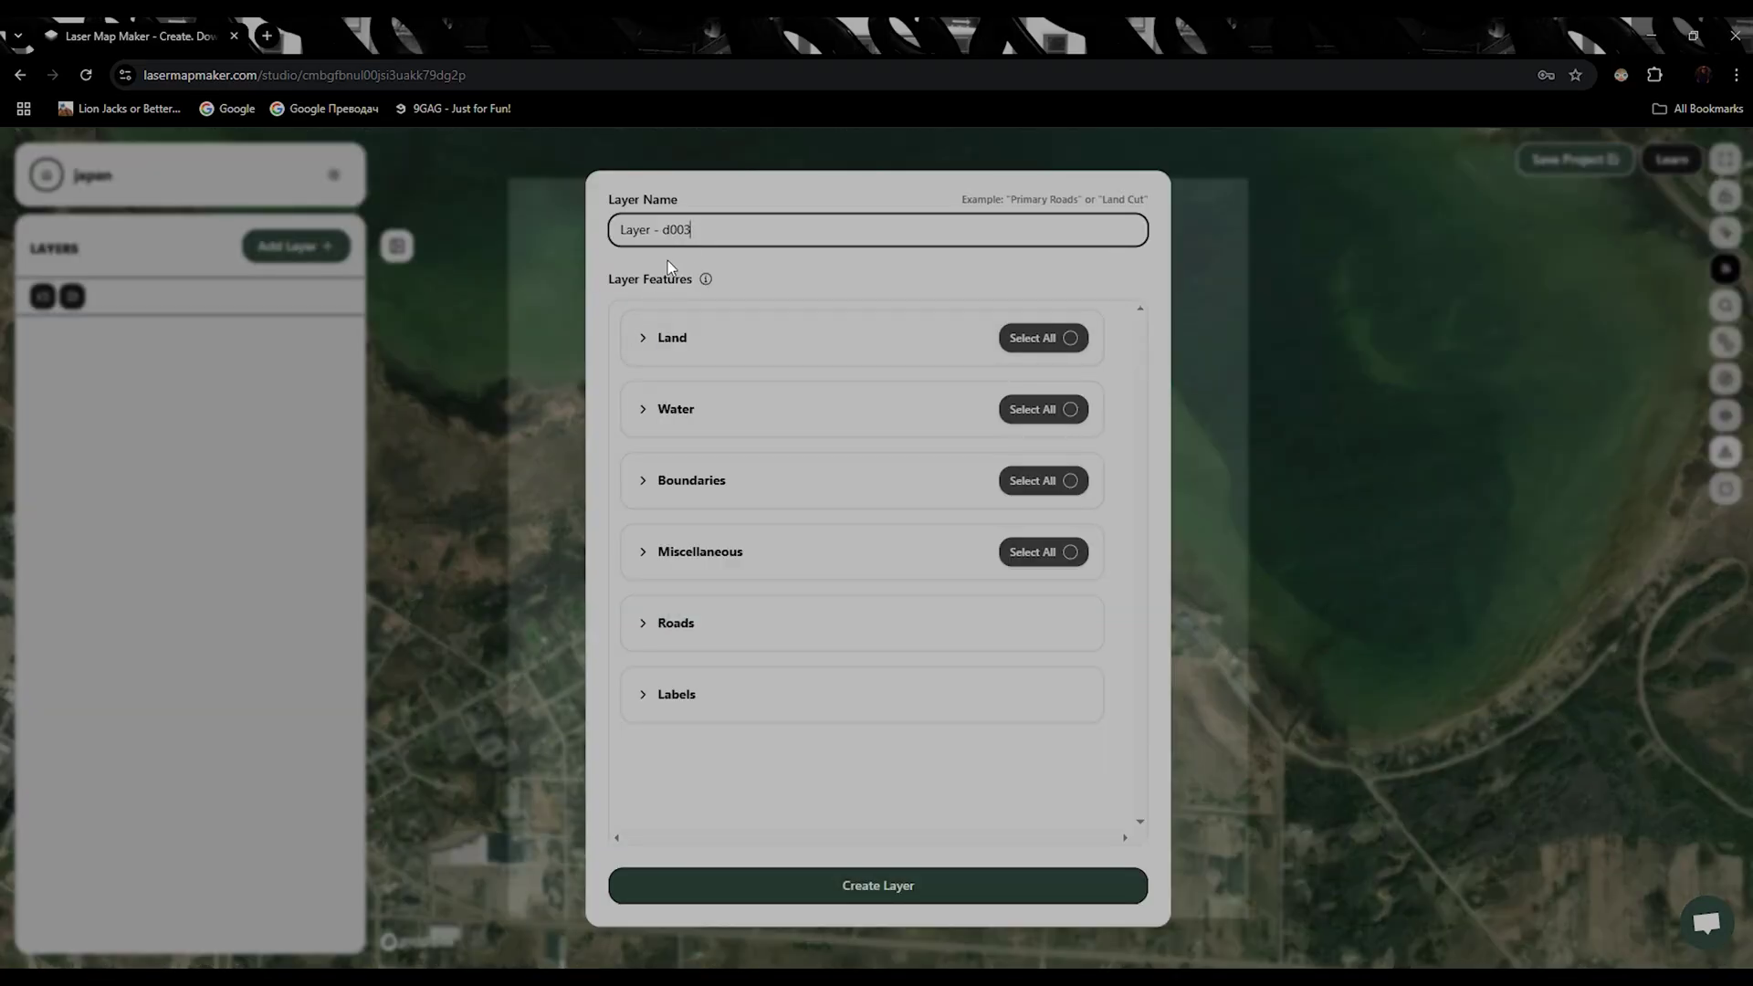
pyautogui.click(1039, 342)
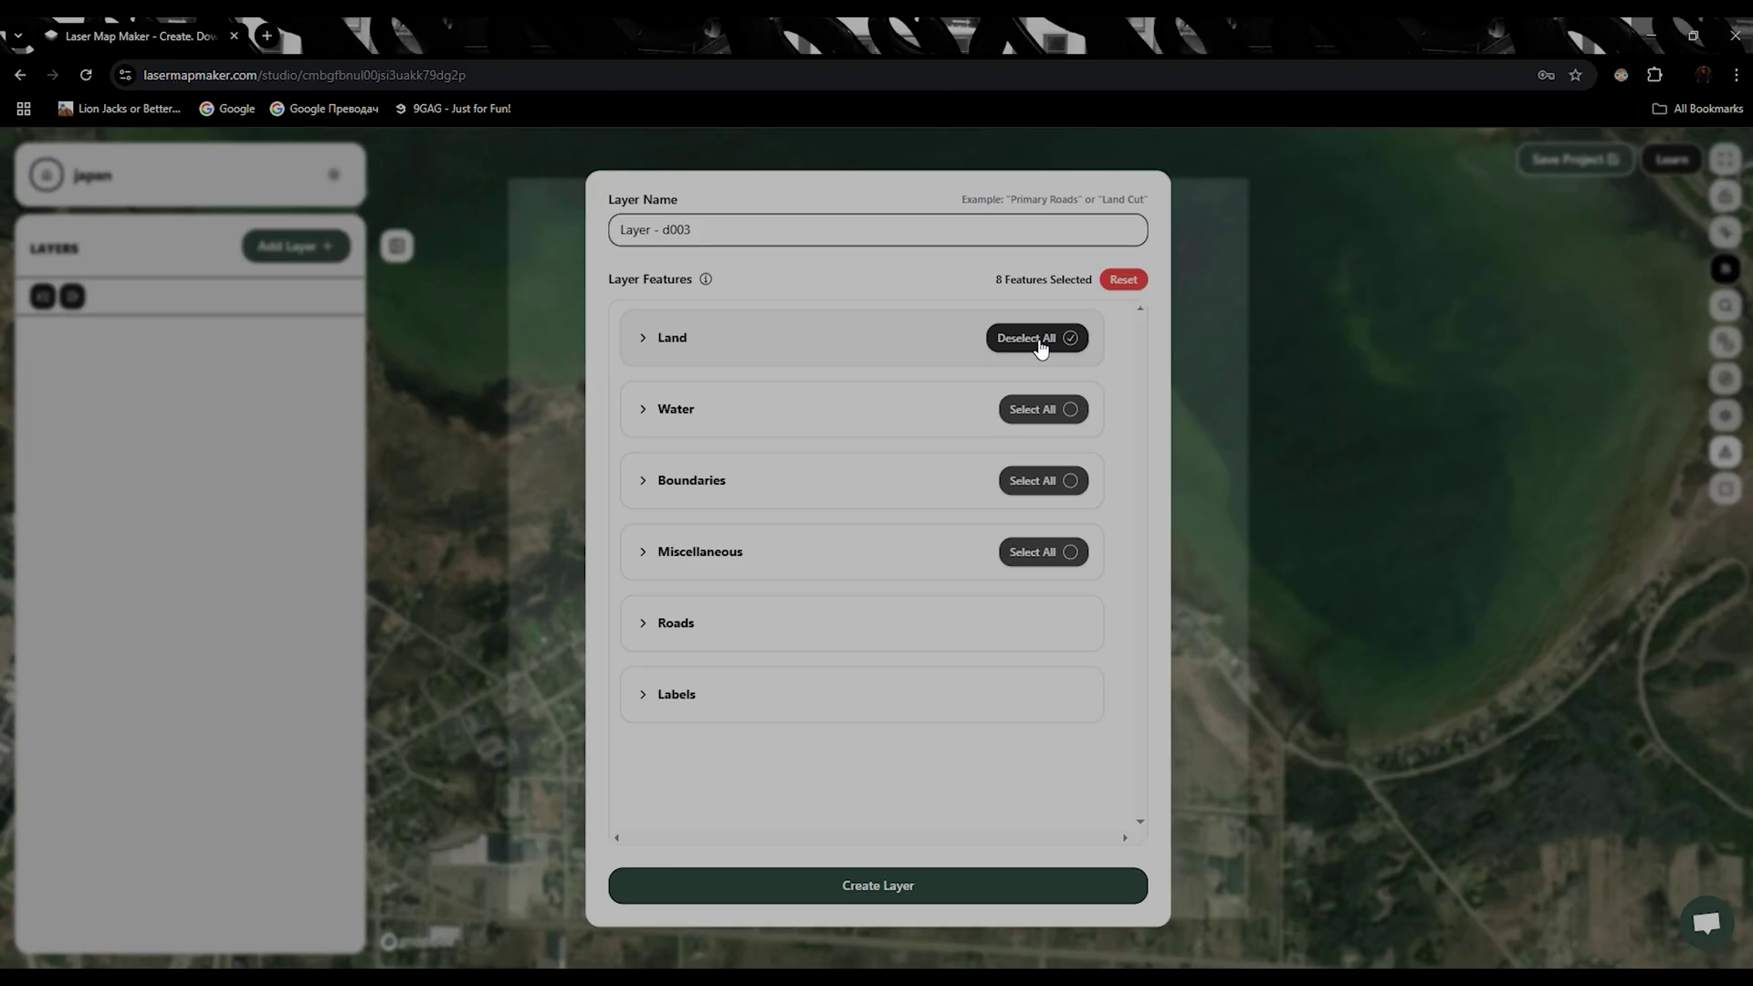
pyautogui.click(1039, 343)
pyautogui.click(641, 340)
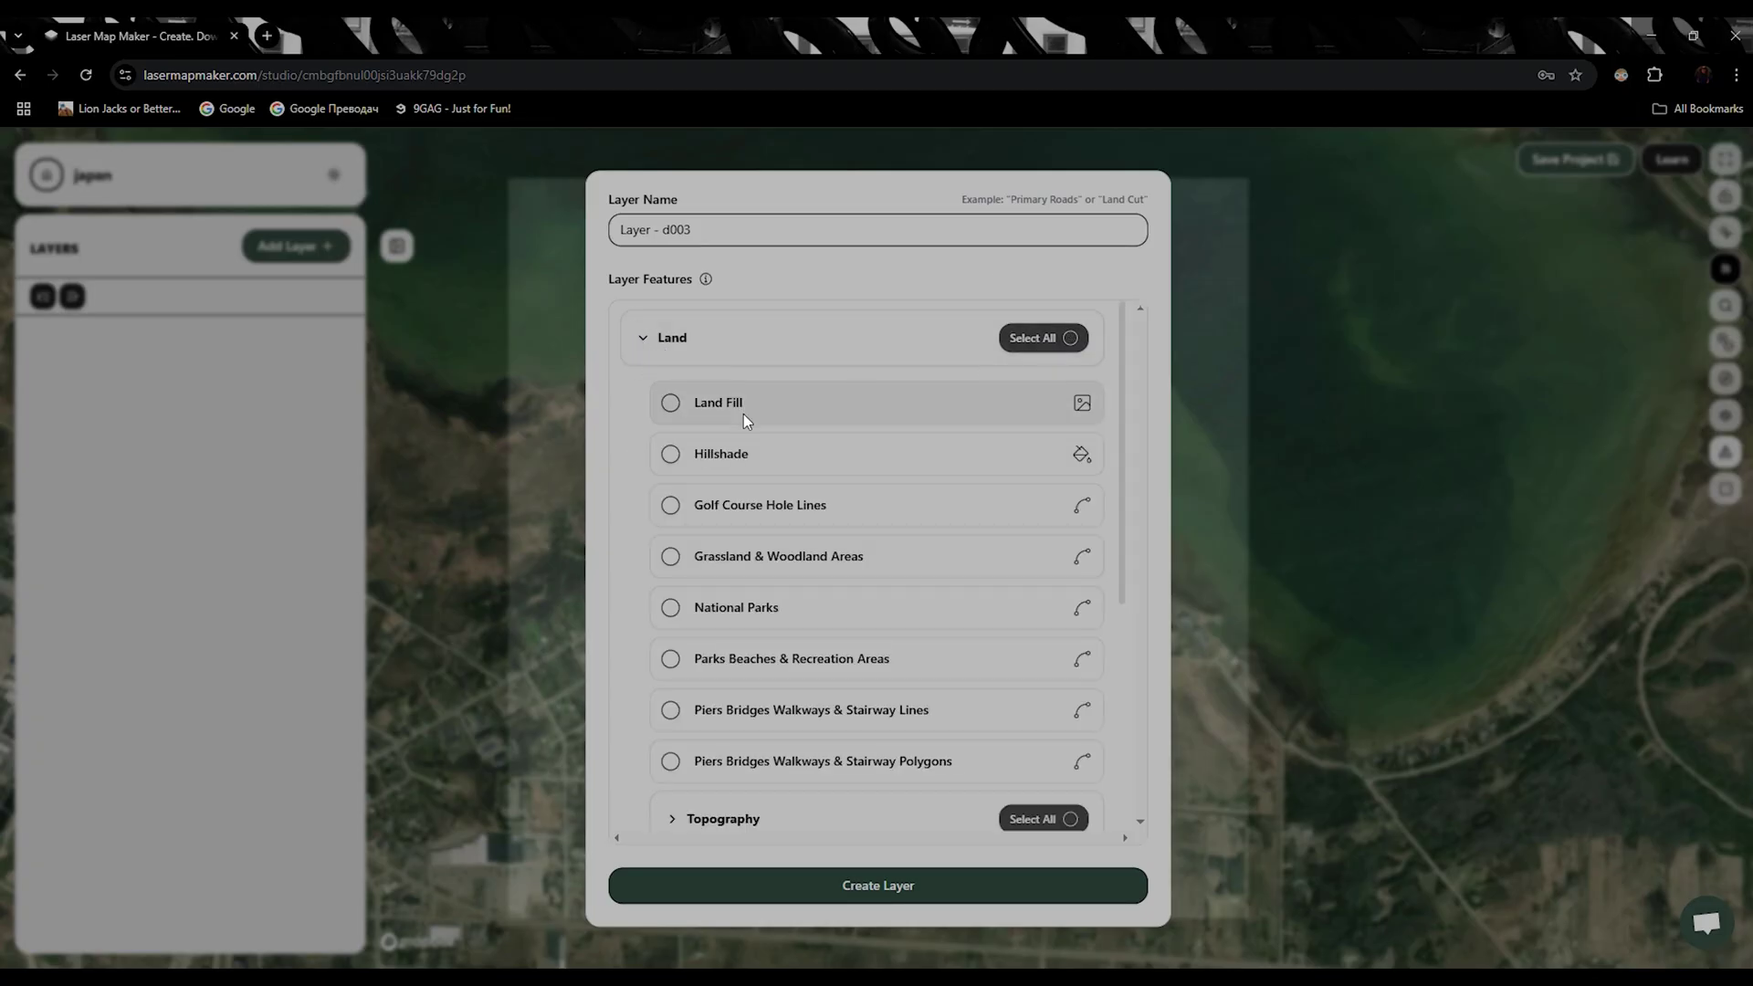
pyautogui.scroll(-1, 743, 411)
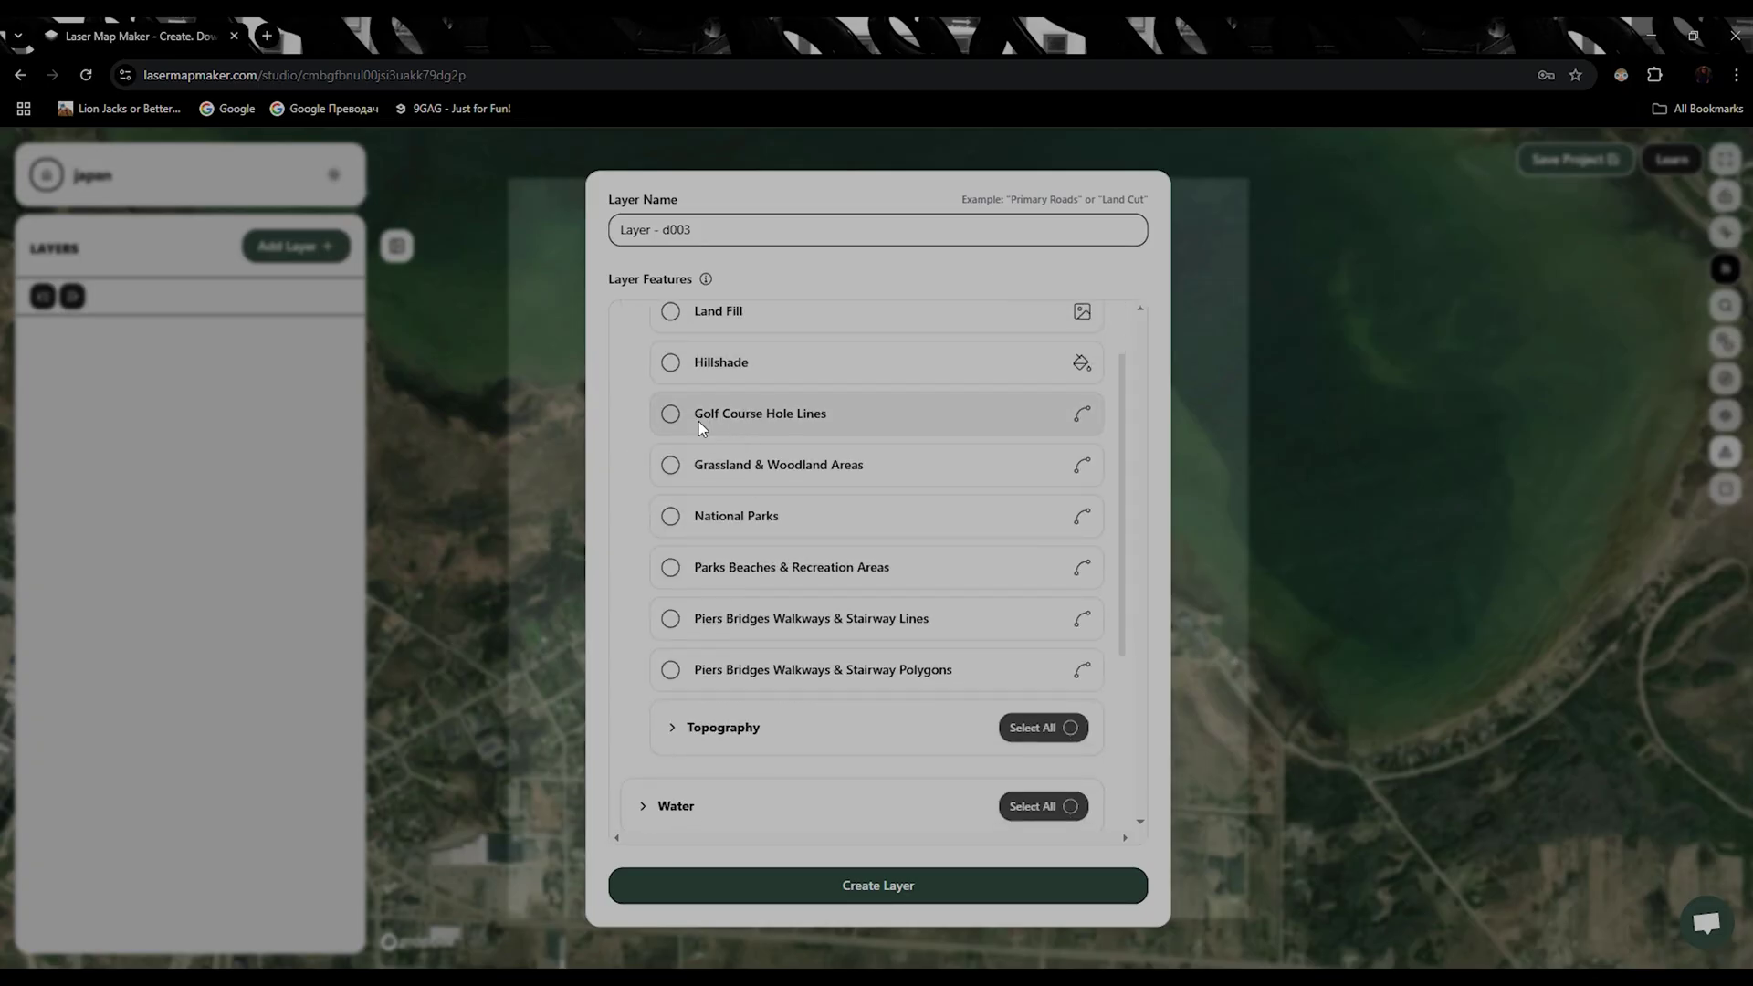
pyautogui.scroll(1, 696, 406)
pyautogui.click(669, 405)
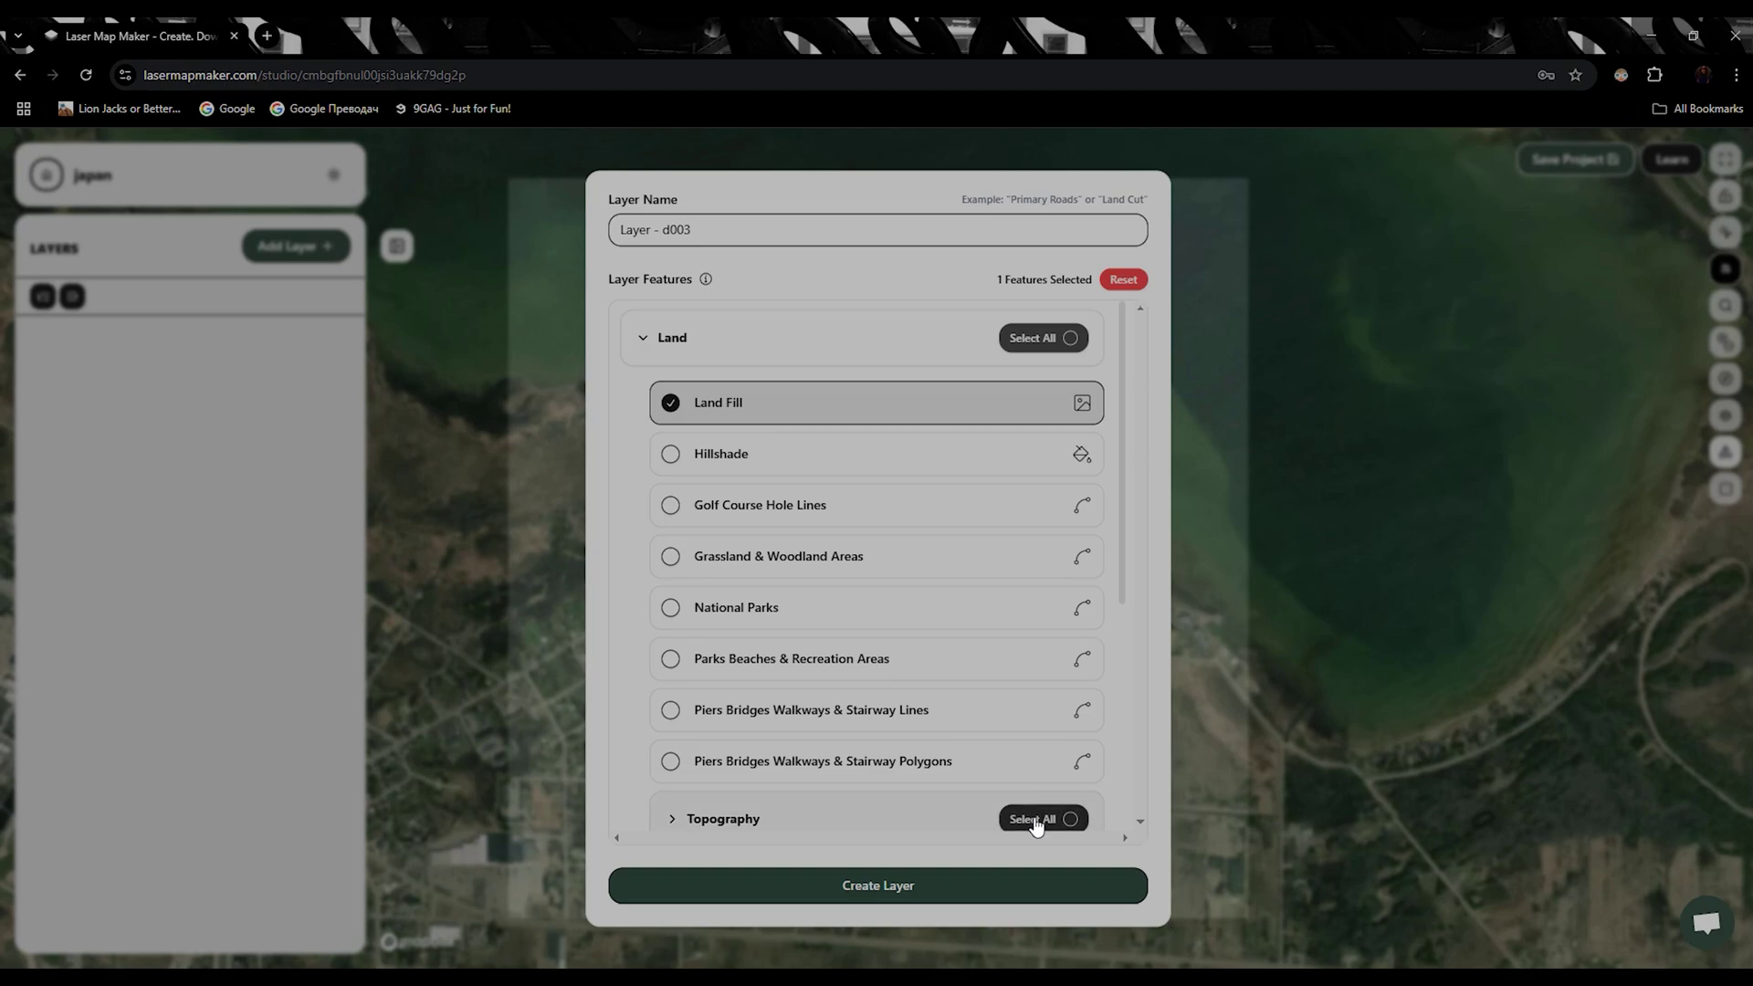
pyautogui.scroll(-3, 977, 830)
pyautogui.click(969, 899)
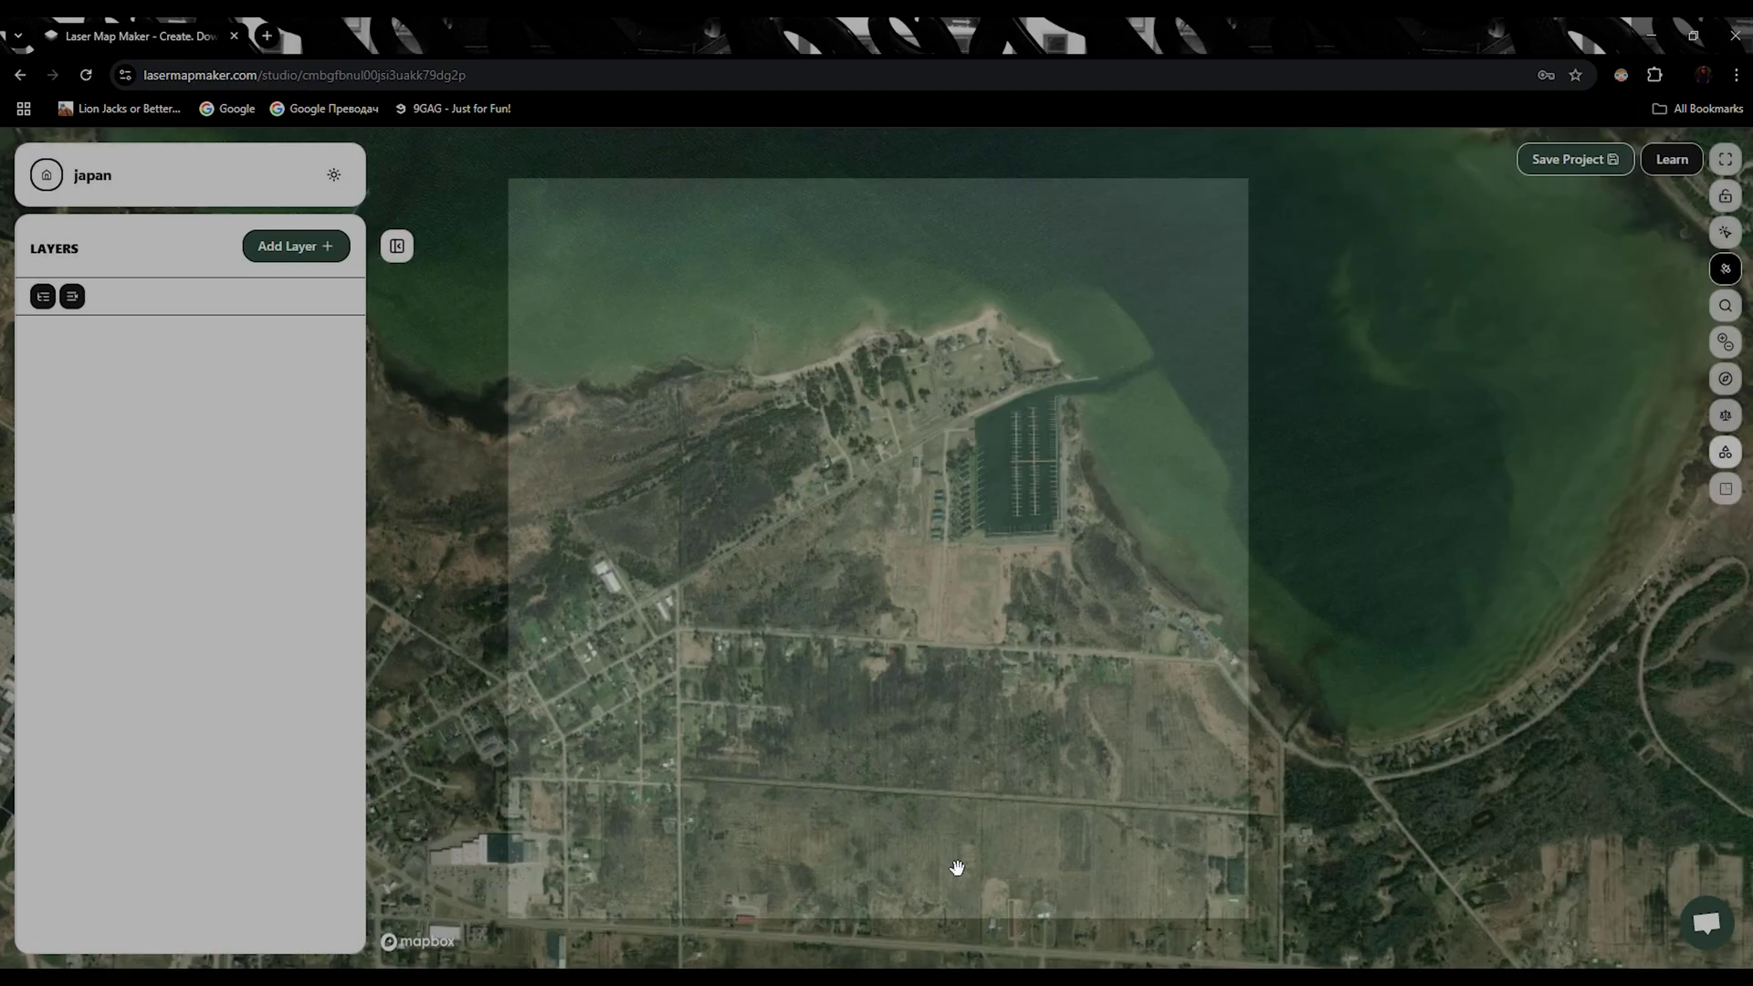
# Set the Land Fill feature's background color to white (#FFFFFF) and leave its style settings.
pyautogui.click(124, 363)
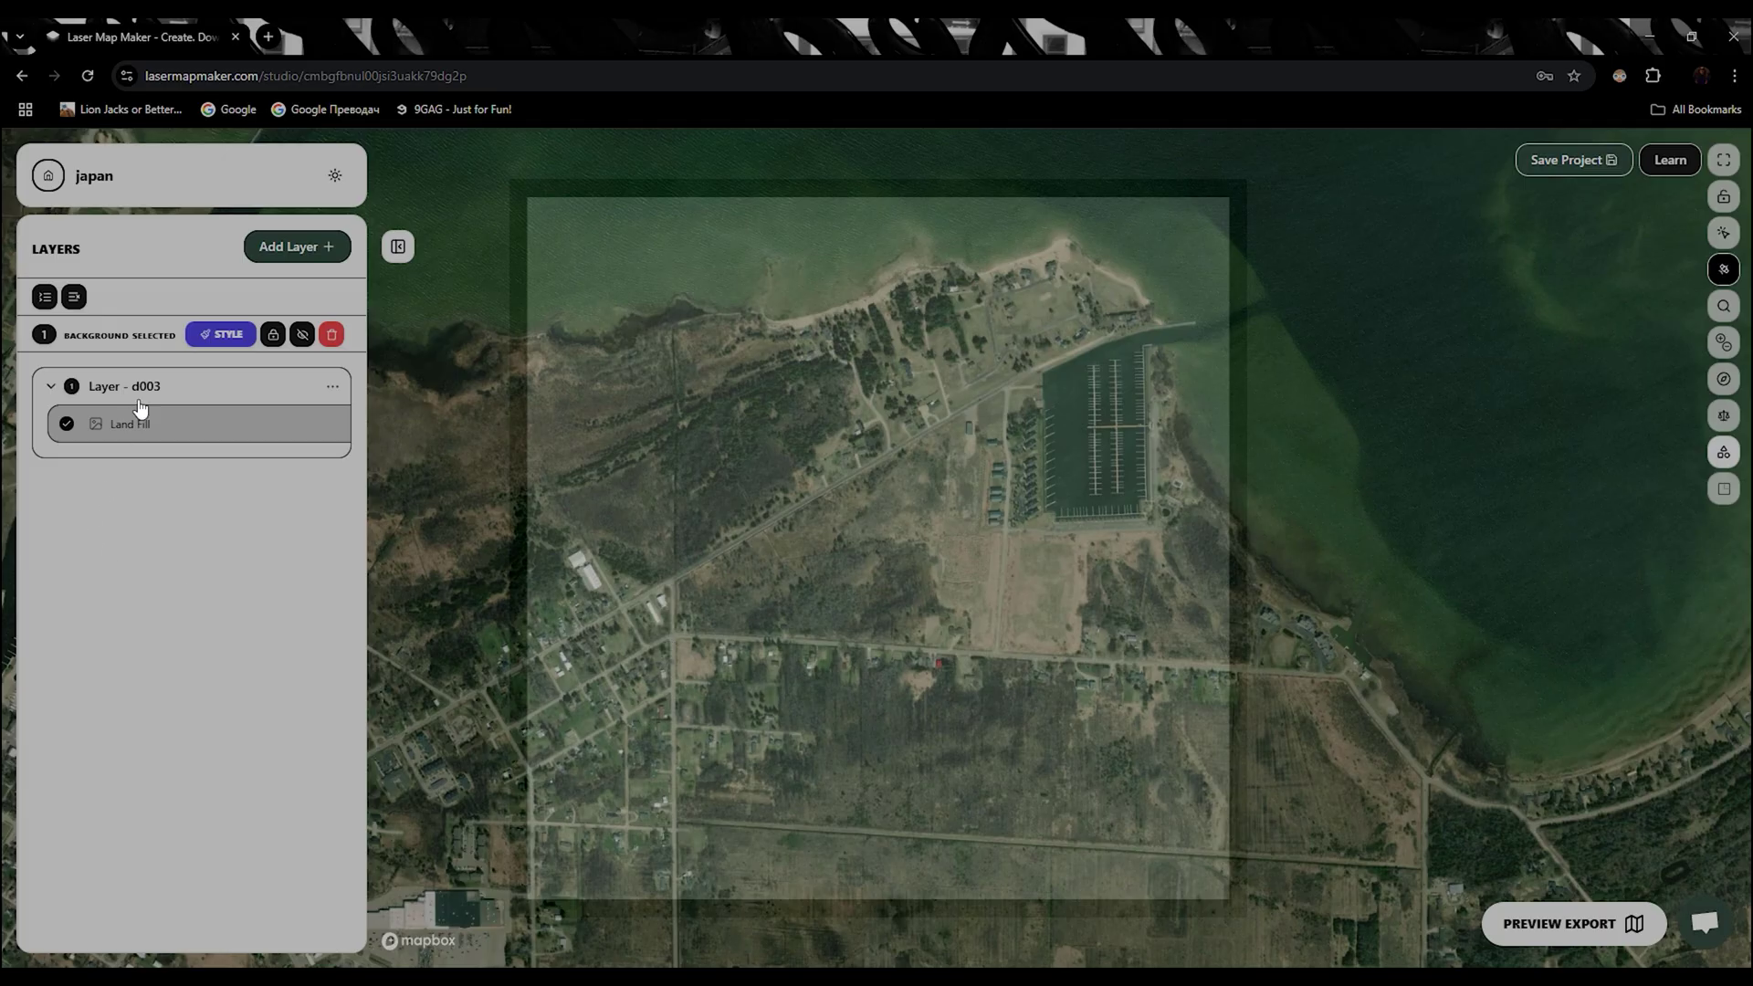
pyautogui.click(216, 336)
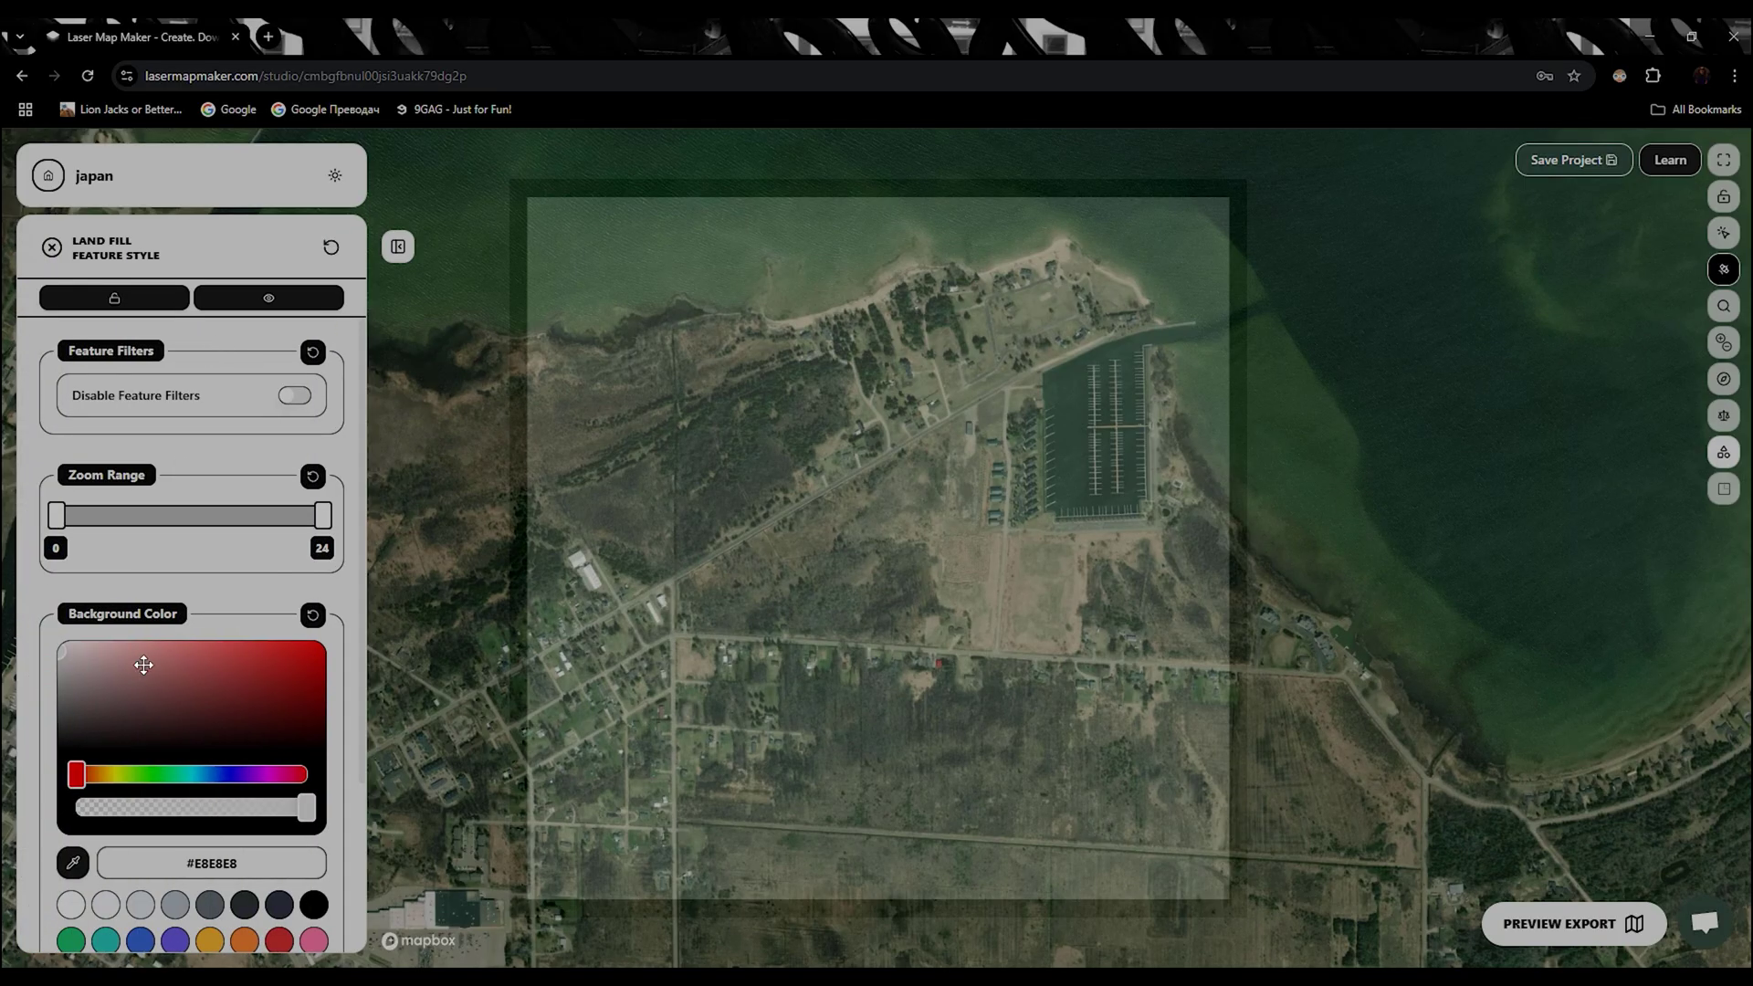
pyautogui.click(165, 708)
pyautogui.click(186, 645)
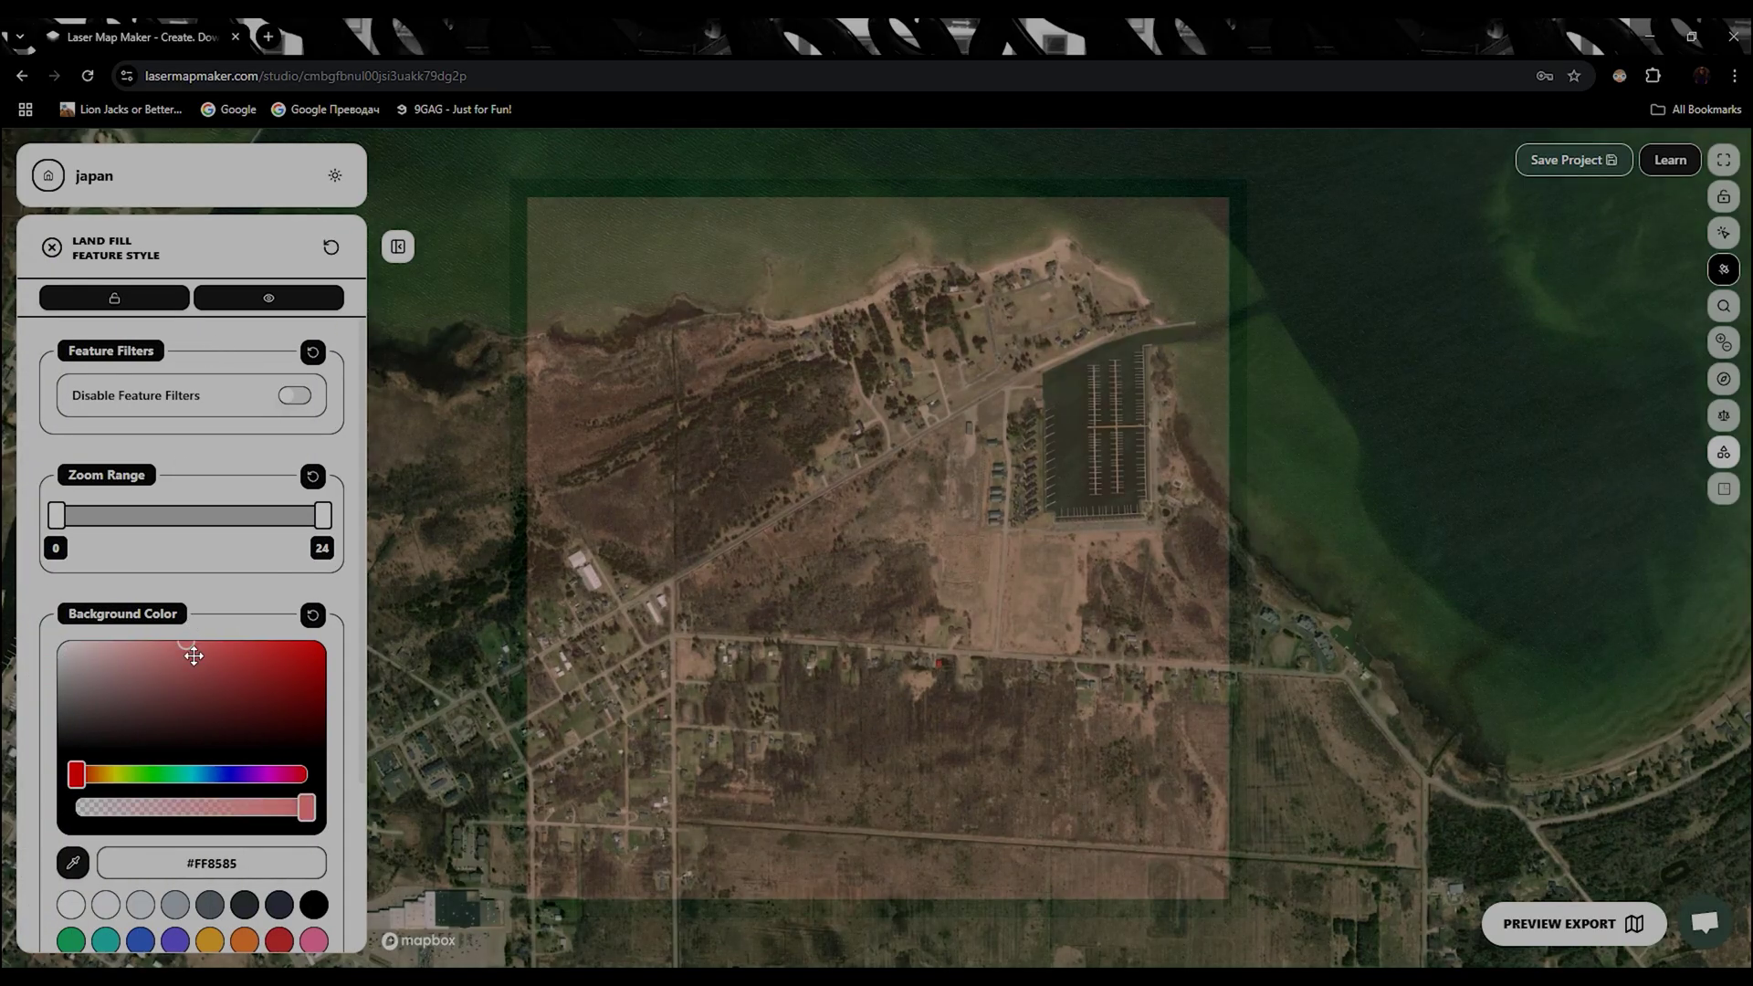
pyautogui.moveTo(188, 696); pyautogui.dragTo(36, 630)
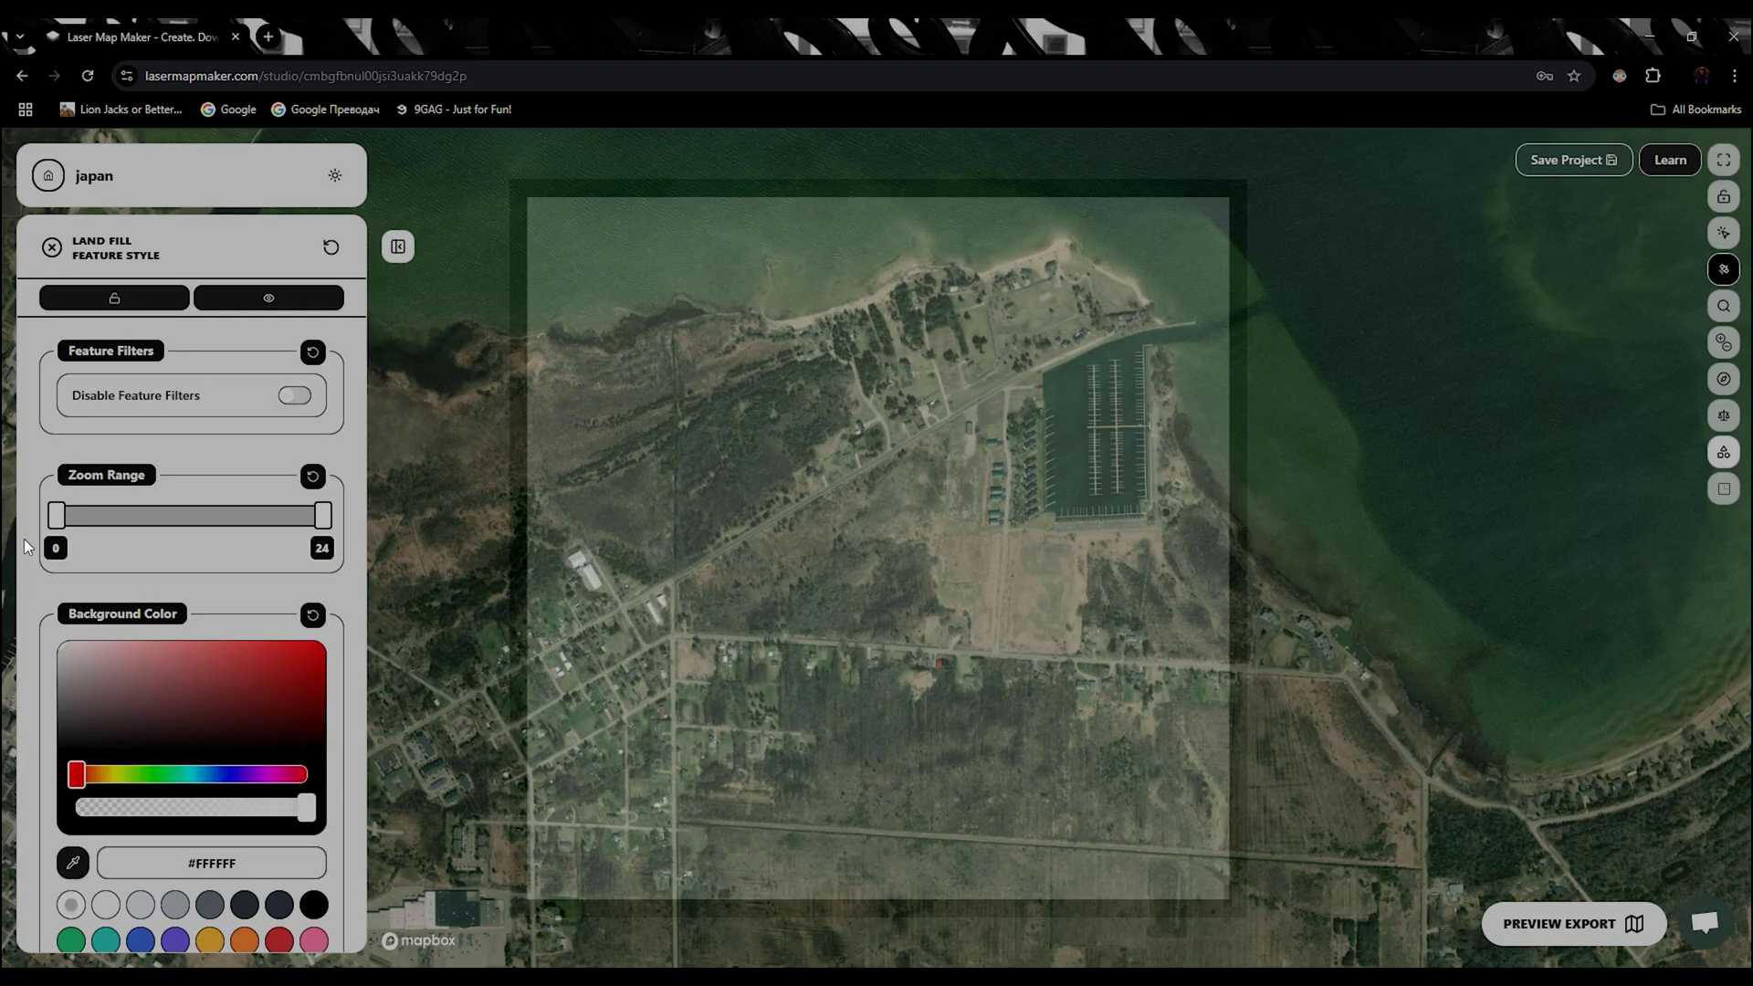
pyautogui.click(52, 248)
# Examine the road lines inside the map frame at several zoom levels around the lake.
pyautogui.scroll(-10, 913, 630)
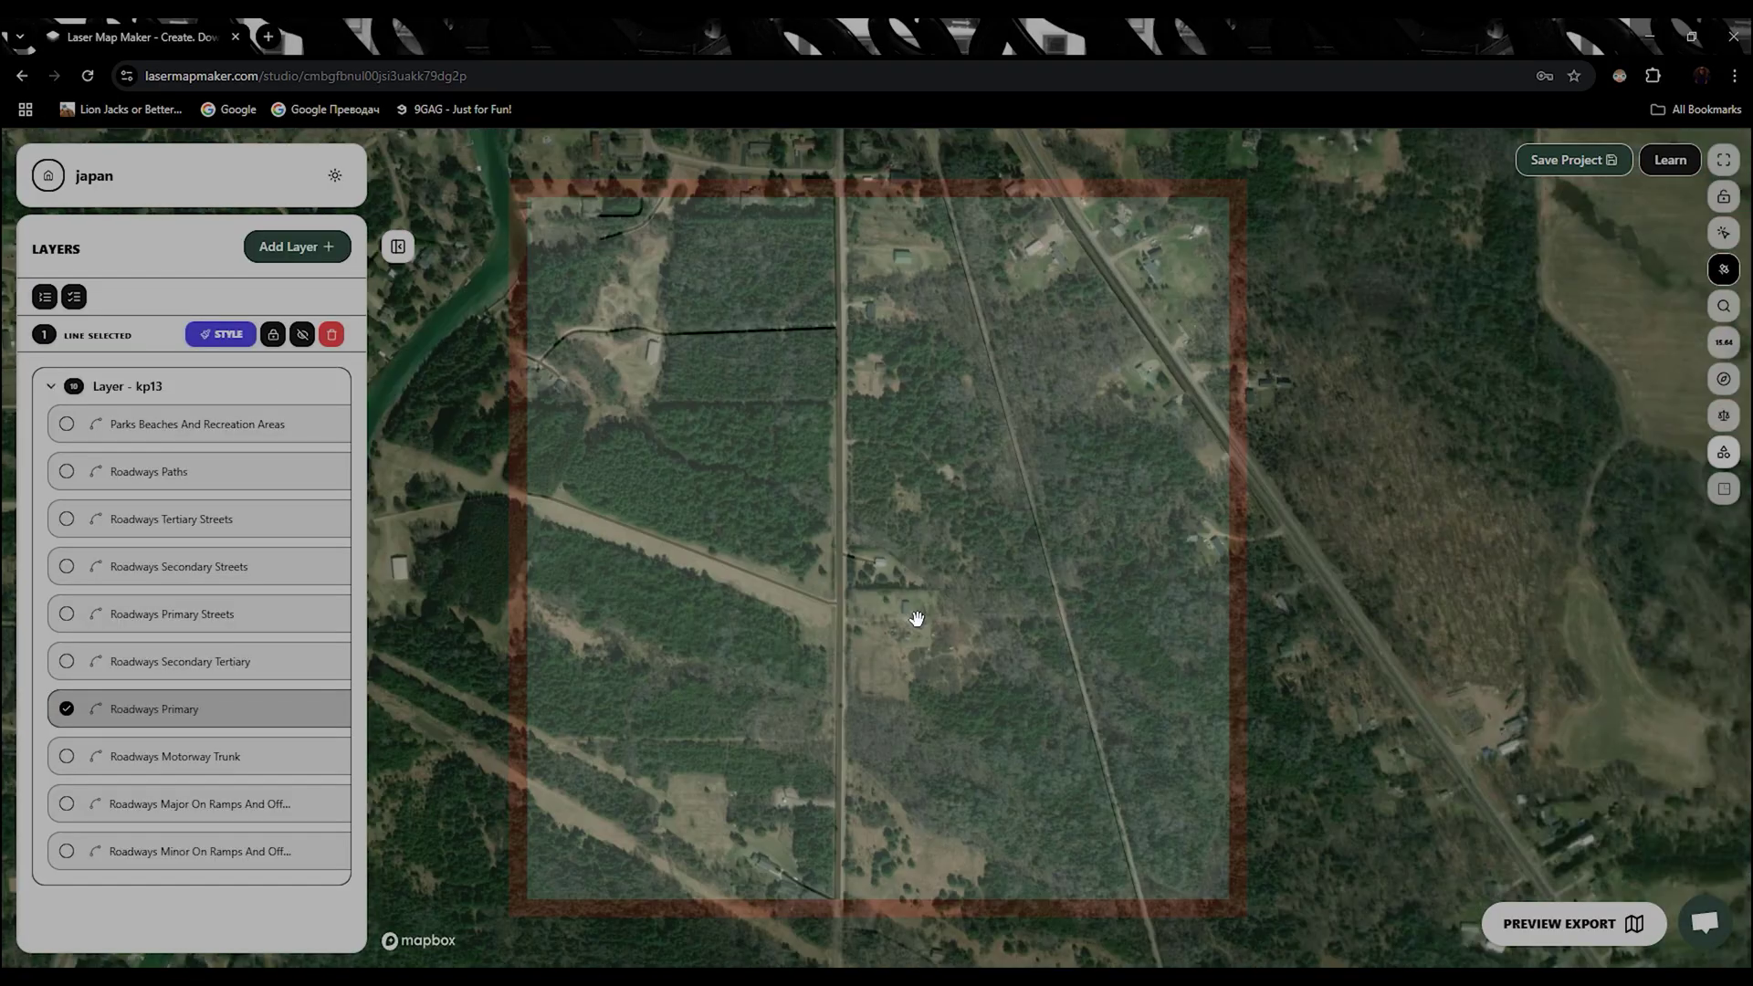
pyautogui.scroll(15, 935, 660)
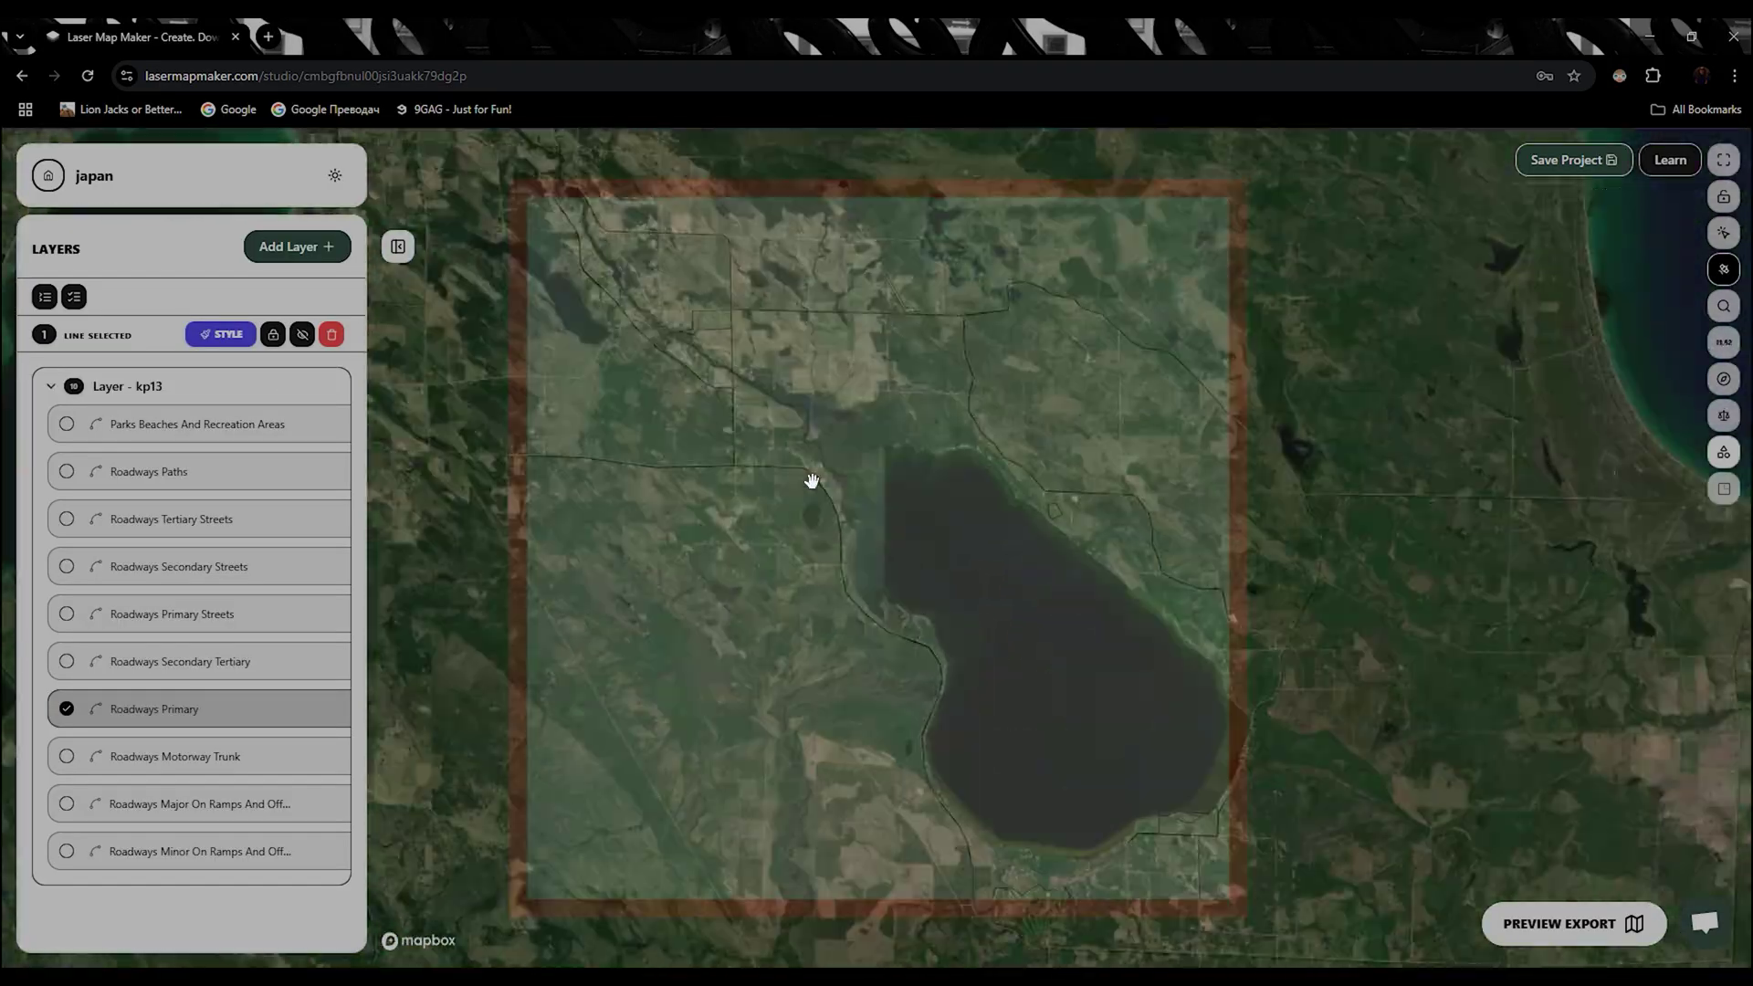
pyautogui.scroll(-10, 973, 622)
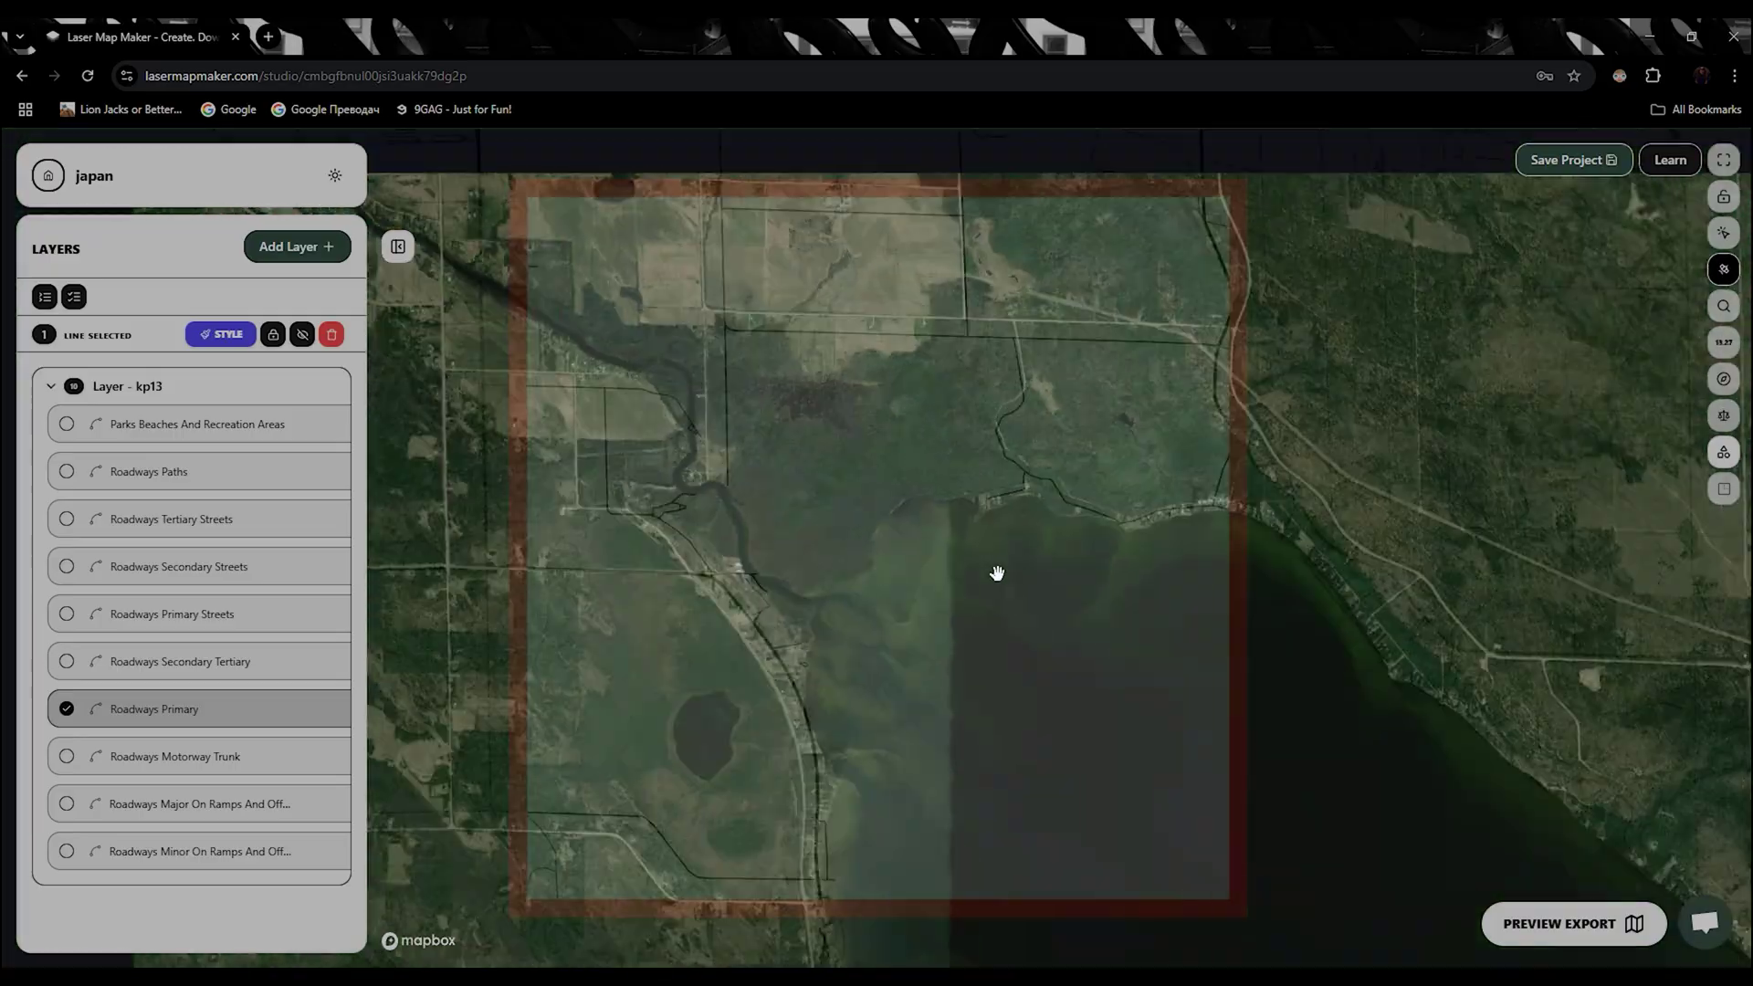
# Examine the road lines inside the map frame along the coasts and on the islands at several zoom levels.
pyautogui.scroll(10, 1010, 526)
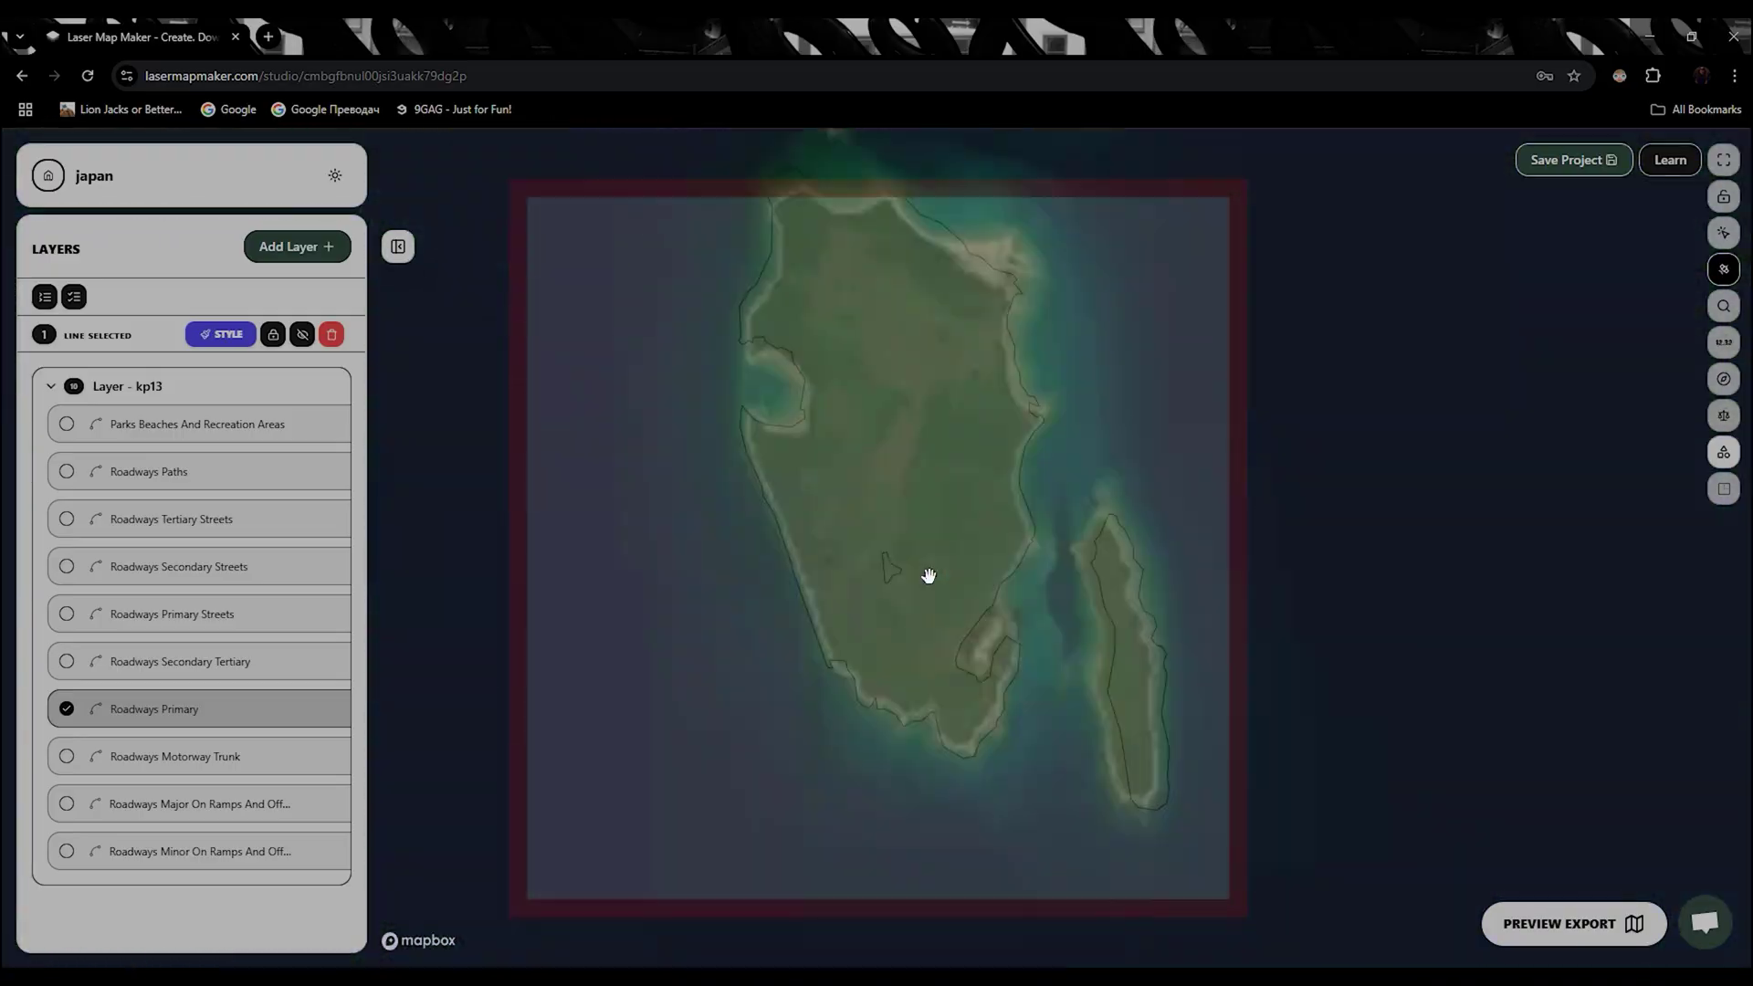
pyautogui.scroll(-5, 1042, 455)
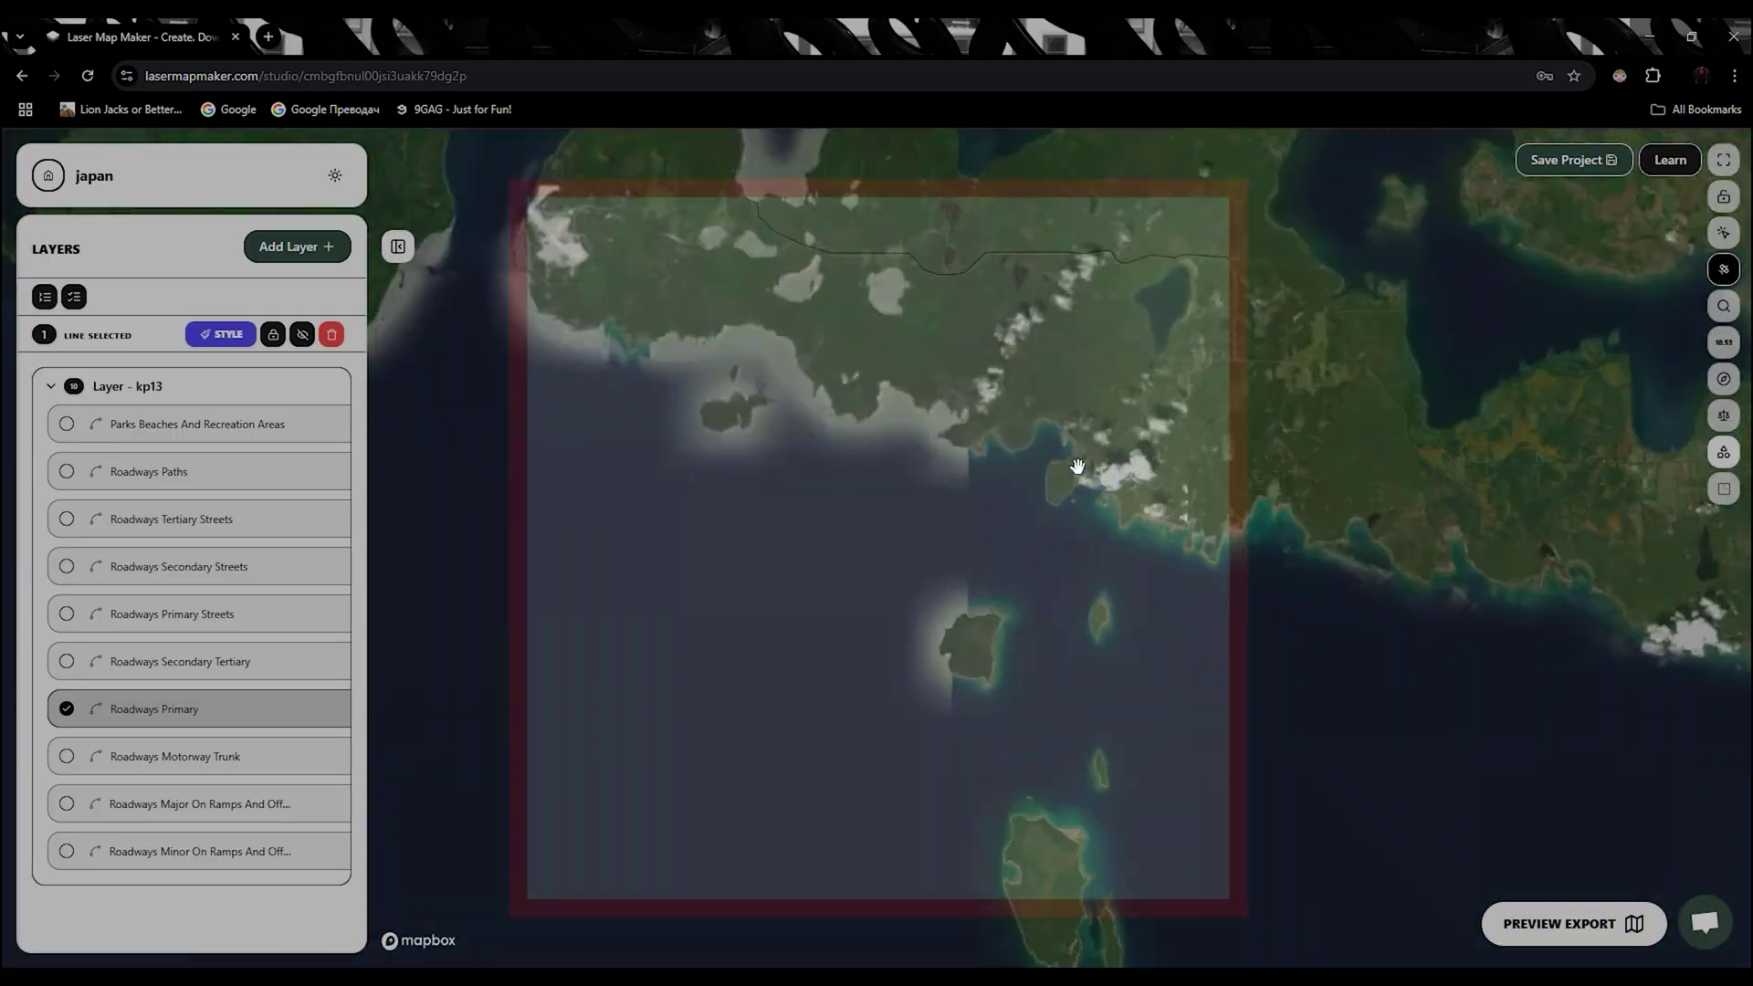
pyautogui.scroll(12, 1080, 469)
pyautogui.scroll(-5, 945, 512)
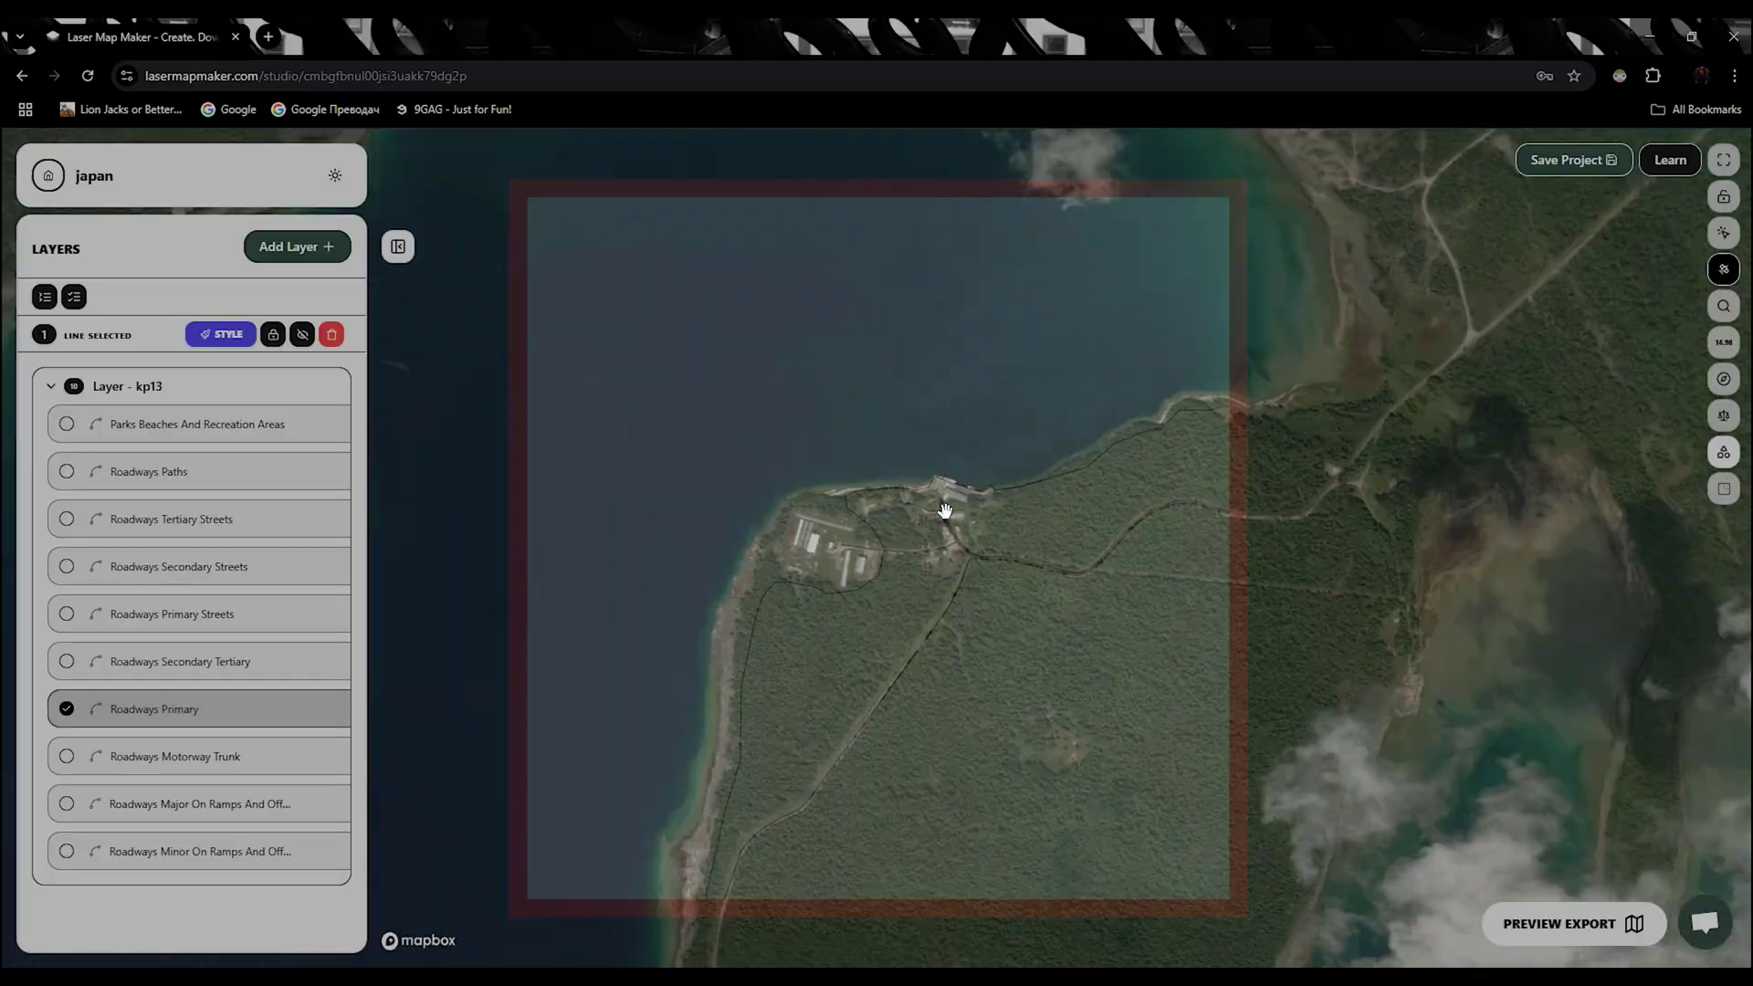
pyautogui.scroll(5, 1001, 305)
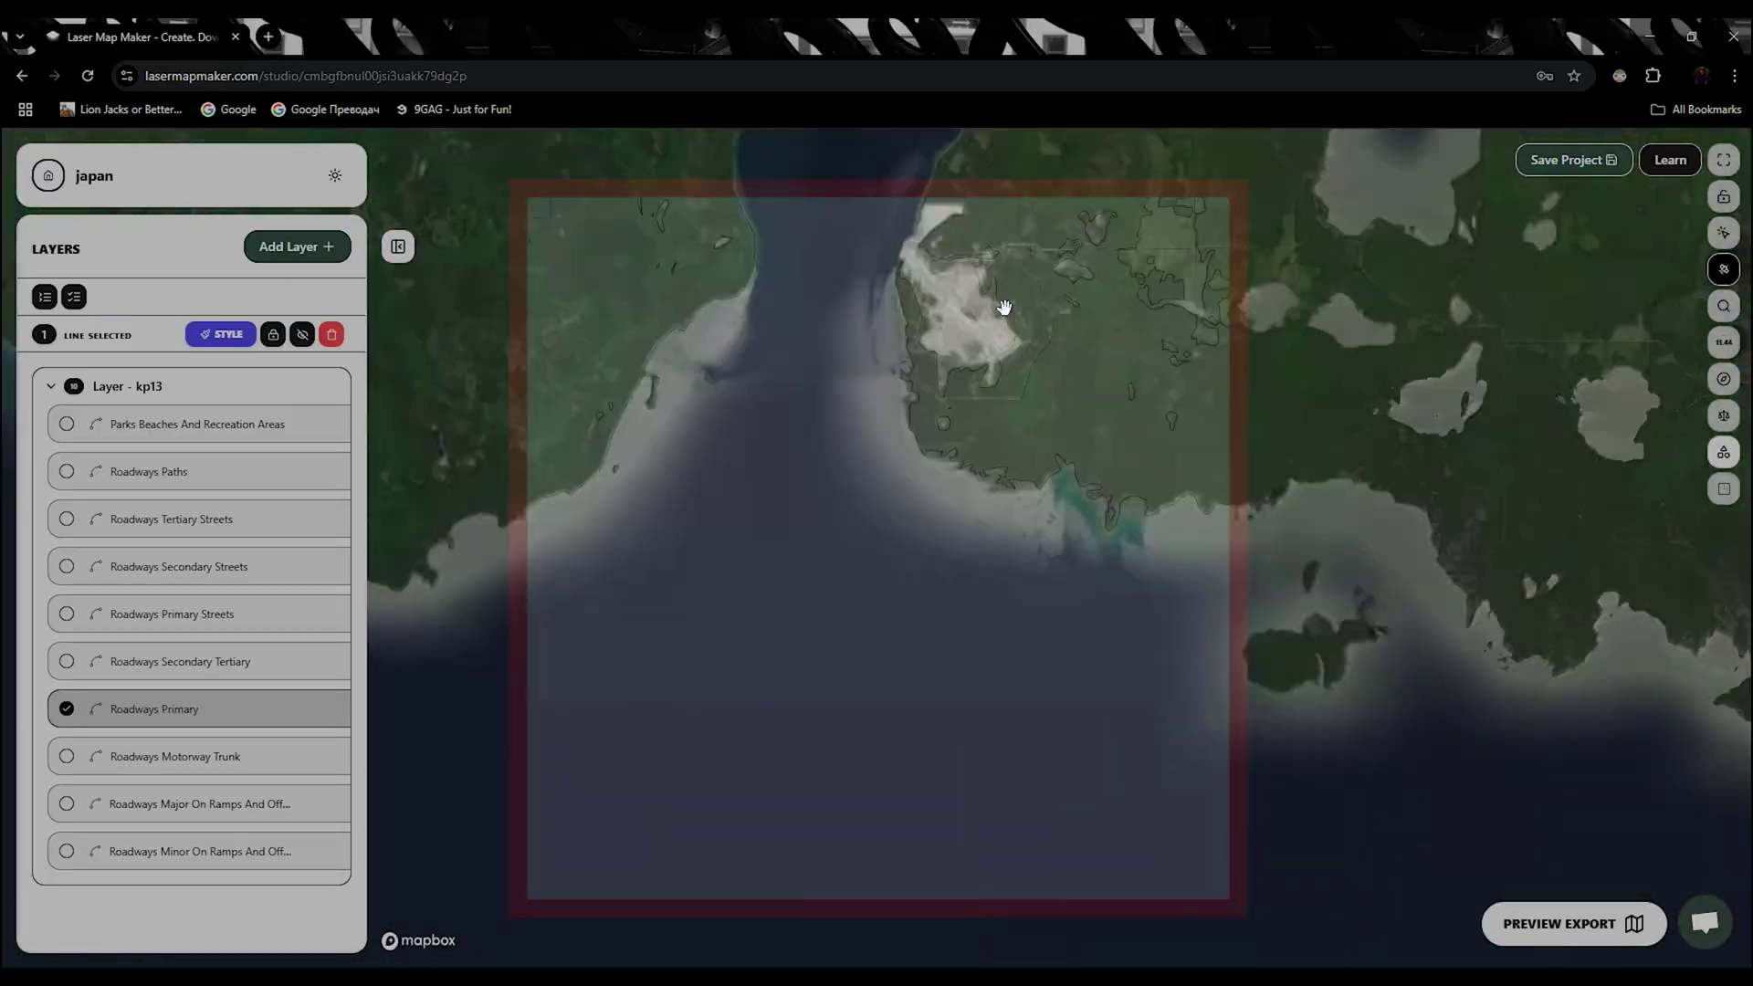
pyautogui.scroll(-10, 964, 445)
pyautogui.scroll(15, 963, 444)
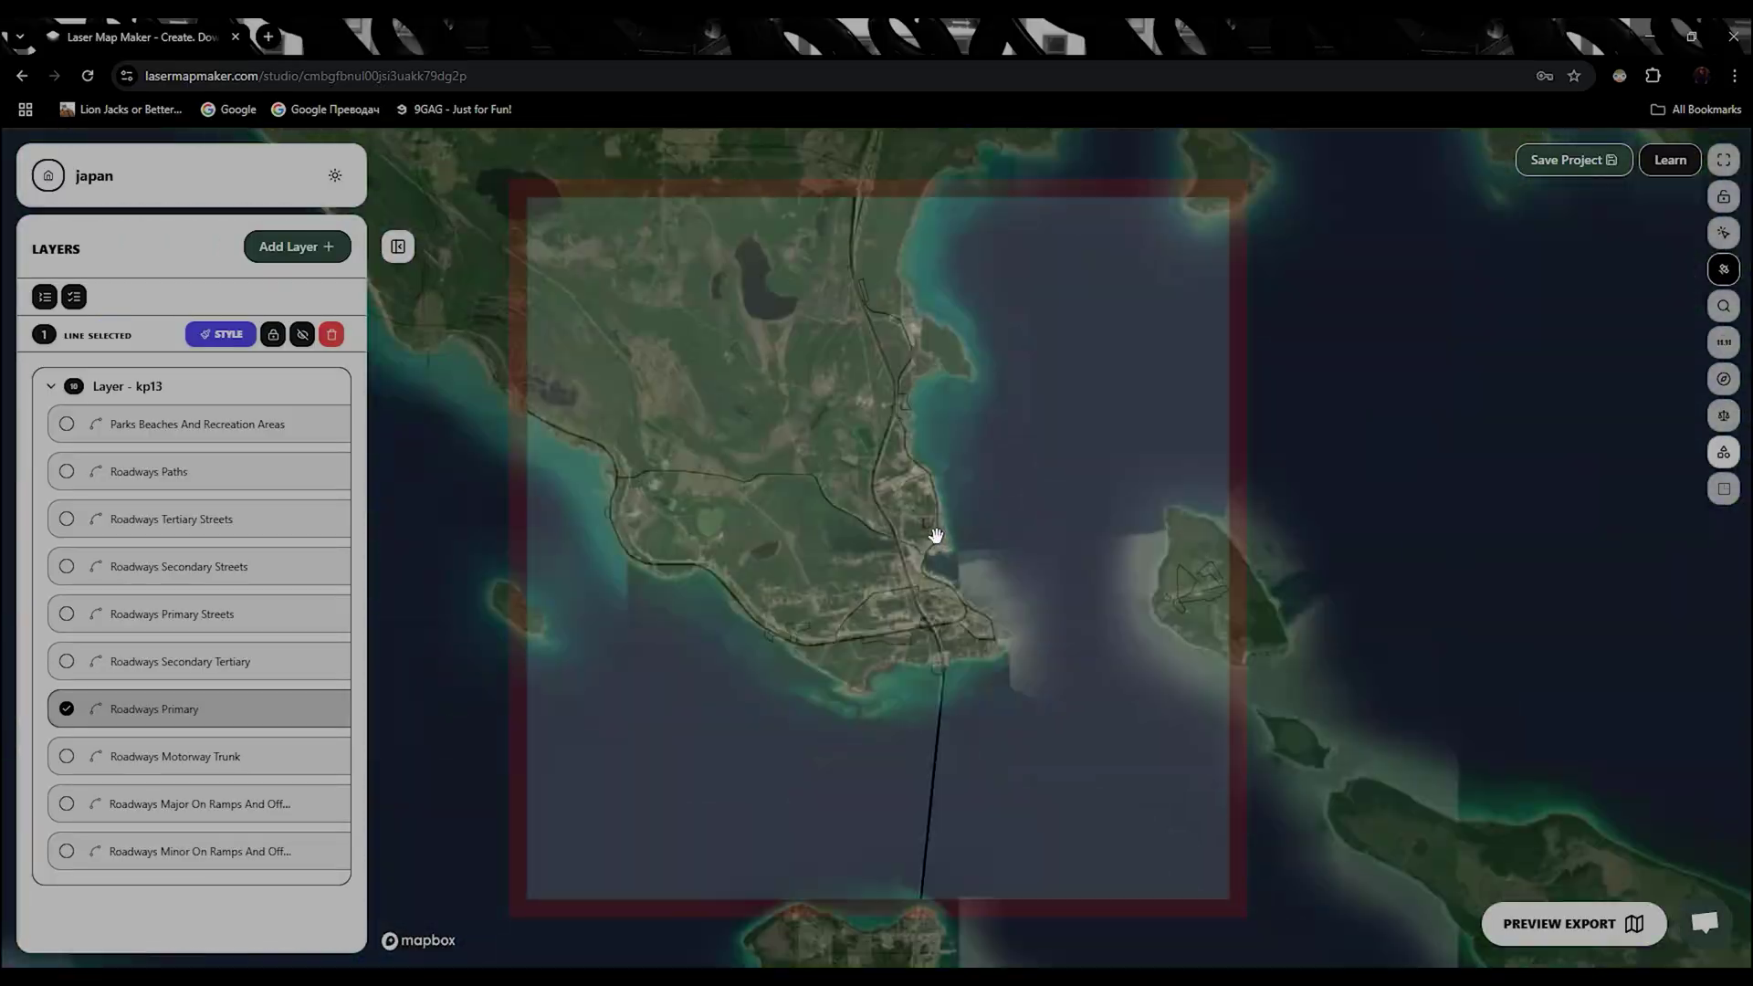
pyautogui.scroll(-10, 949, 456)
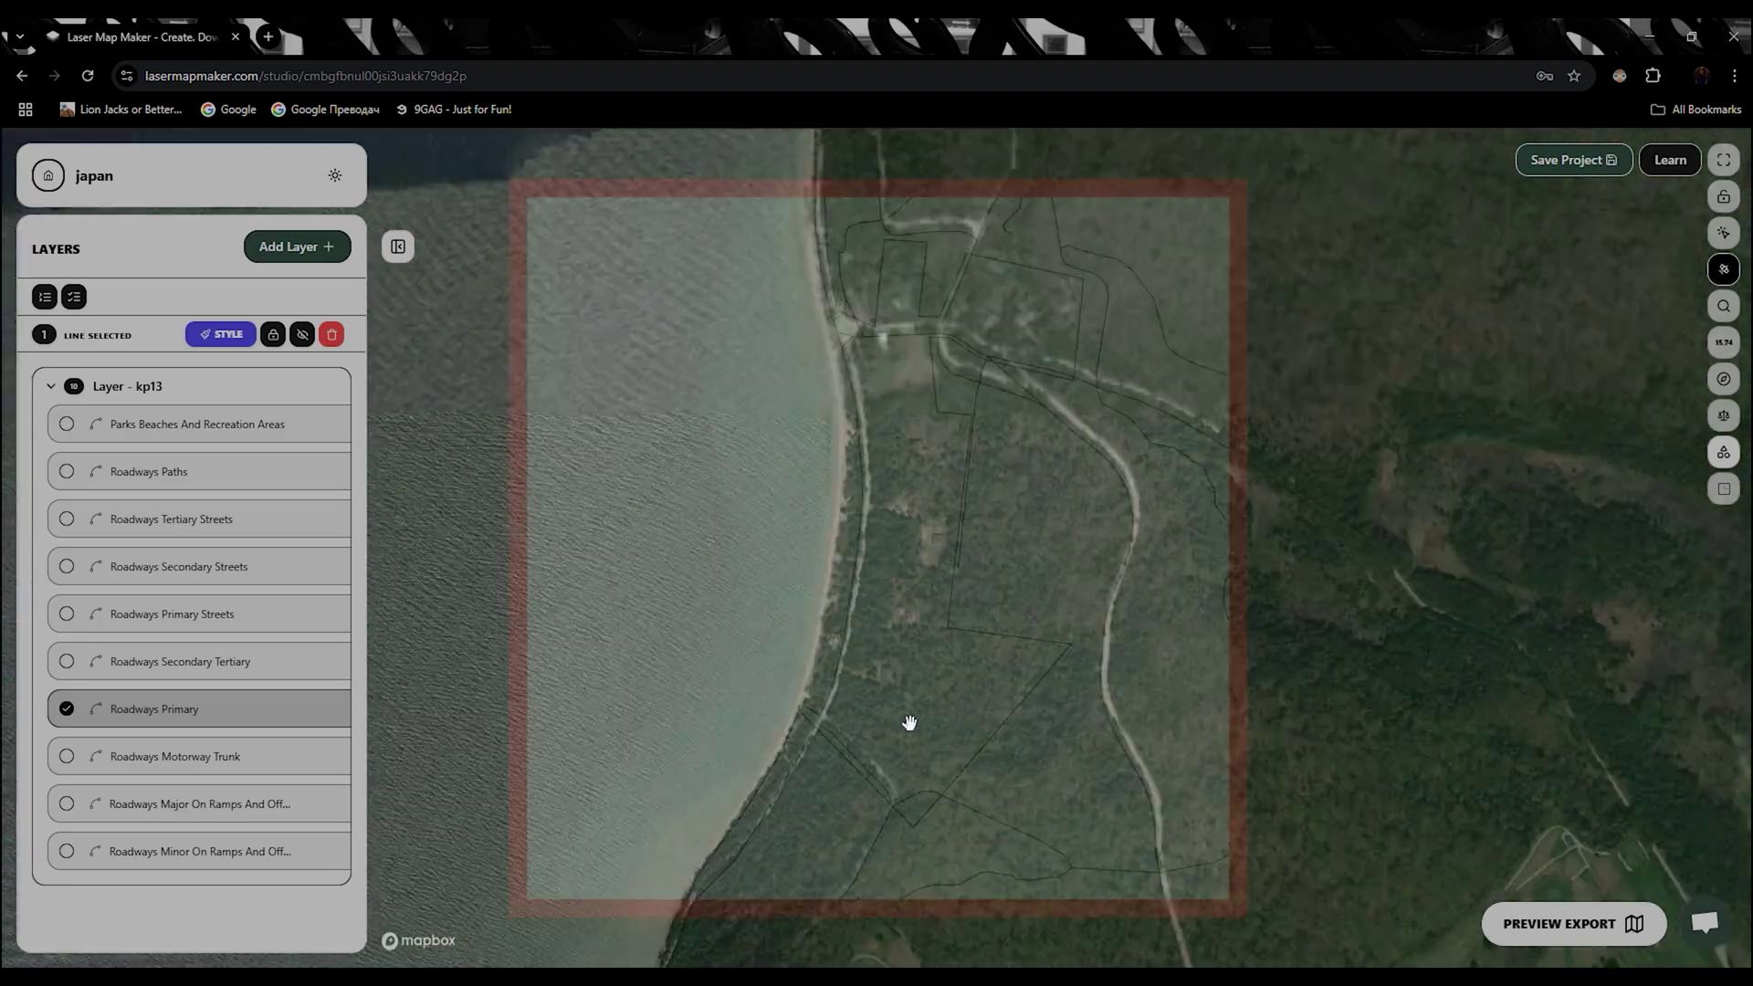
pyautogui.scroll(12, 1054, 594)
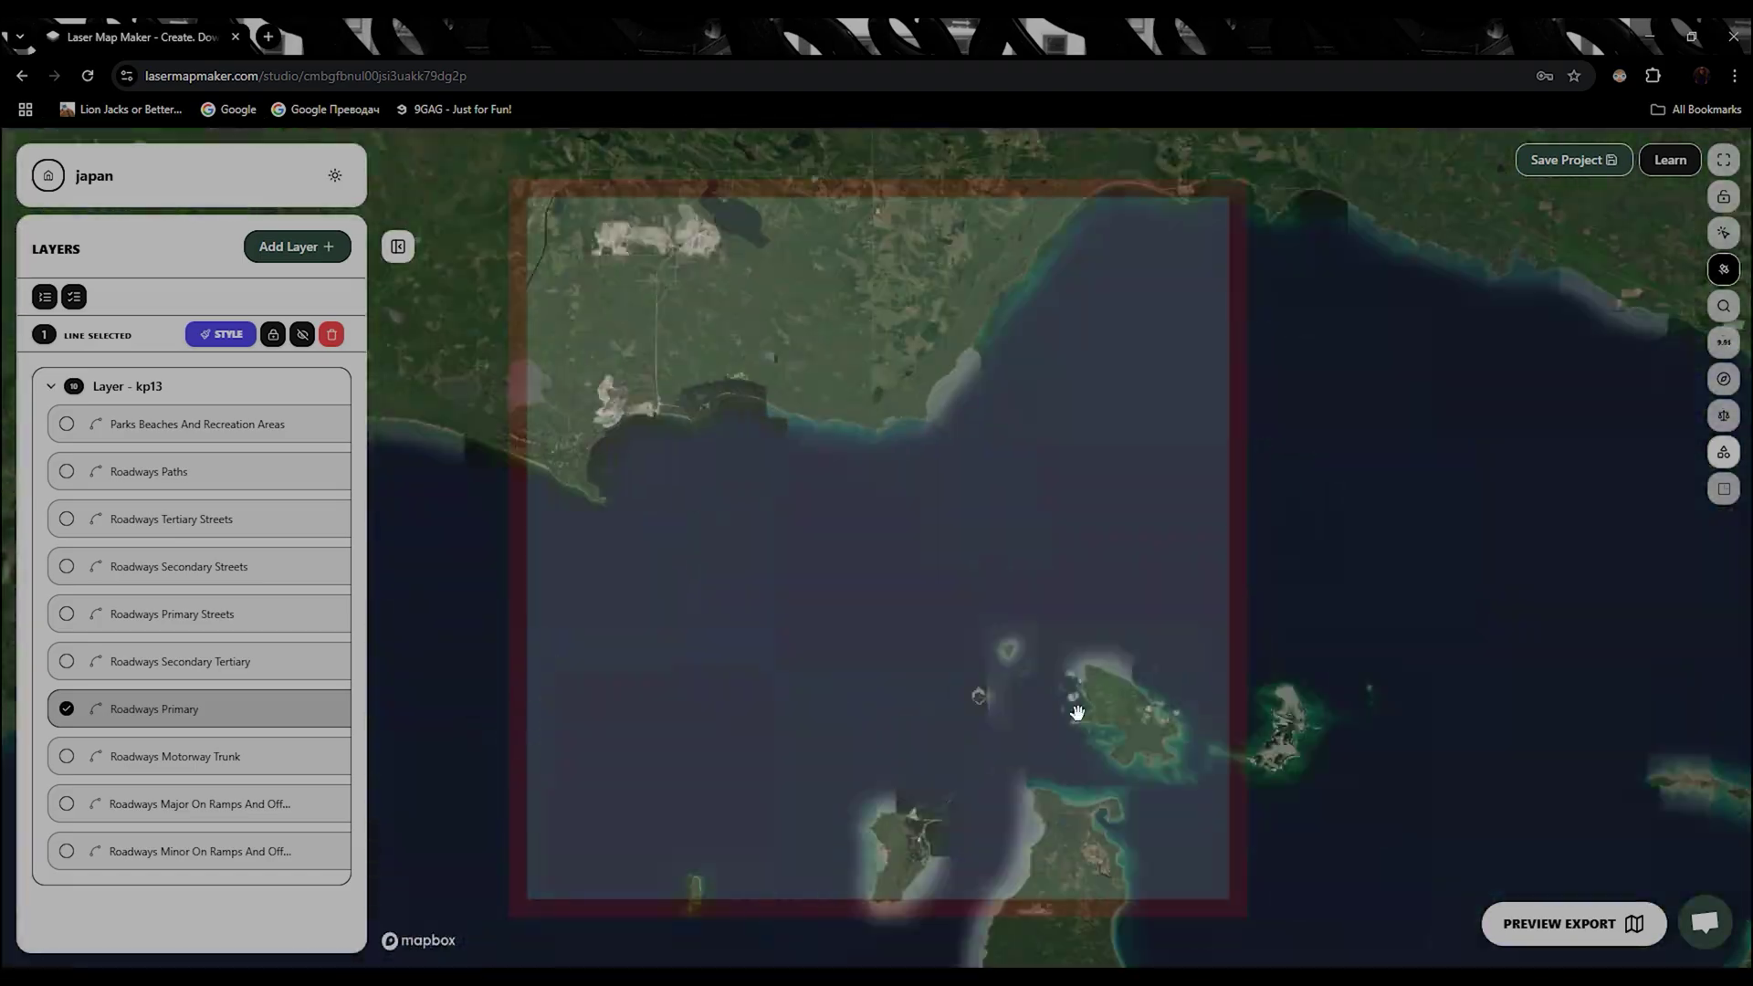
pyautogui.scroll(-6, 785, 624)
pyautogui.scroll(15, 959, 478)
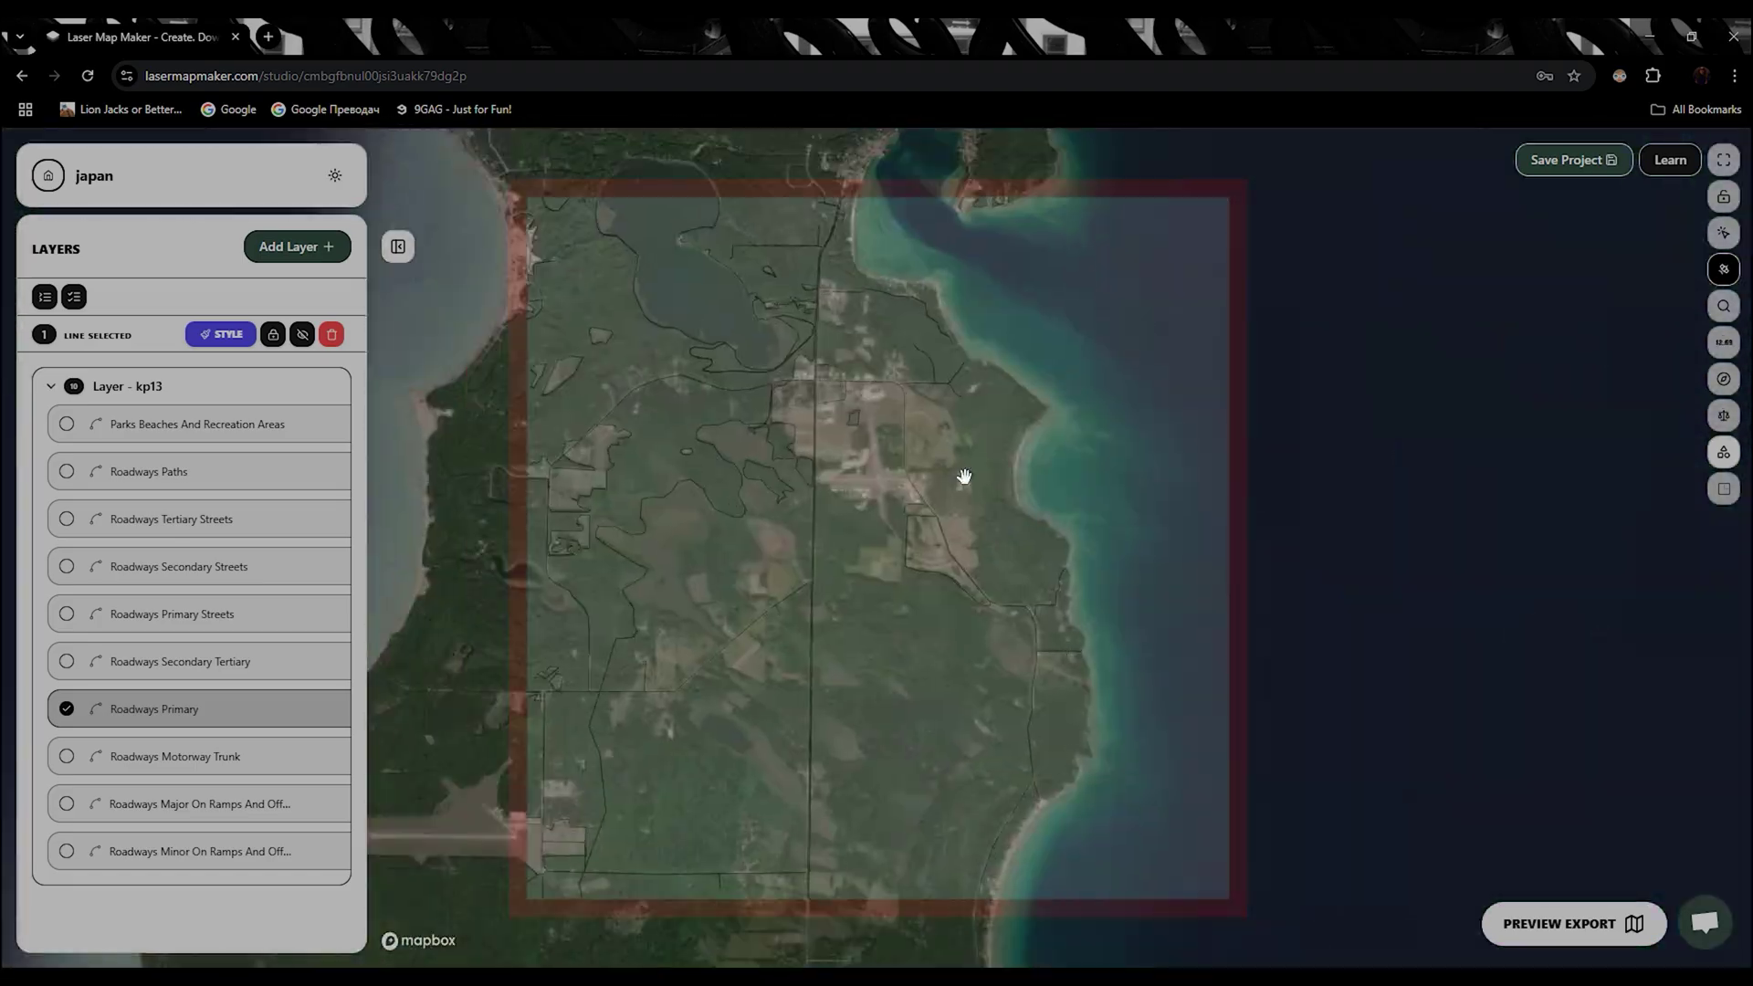
pyautogui.scroll(-15, 648, 554)
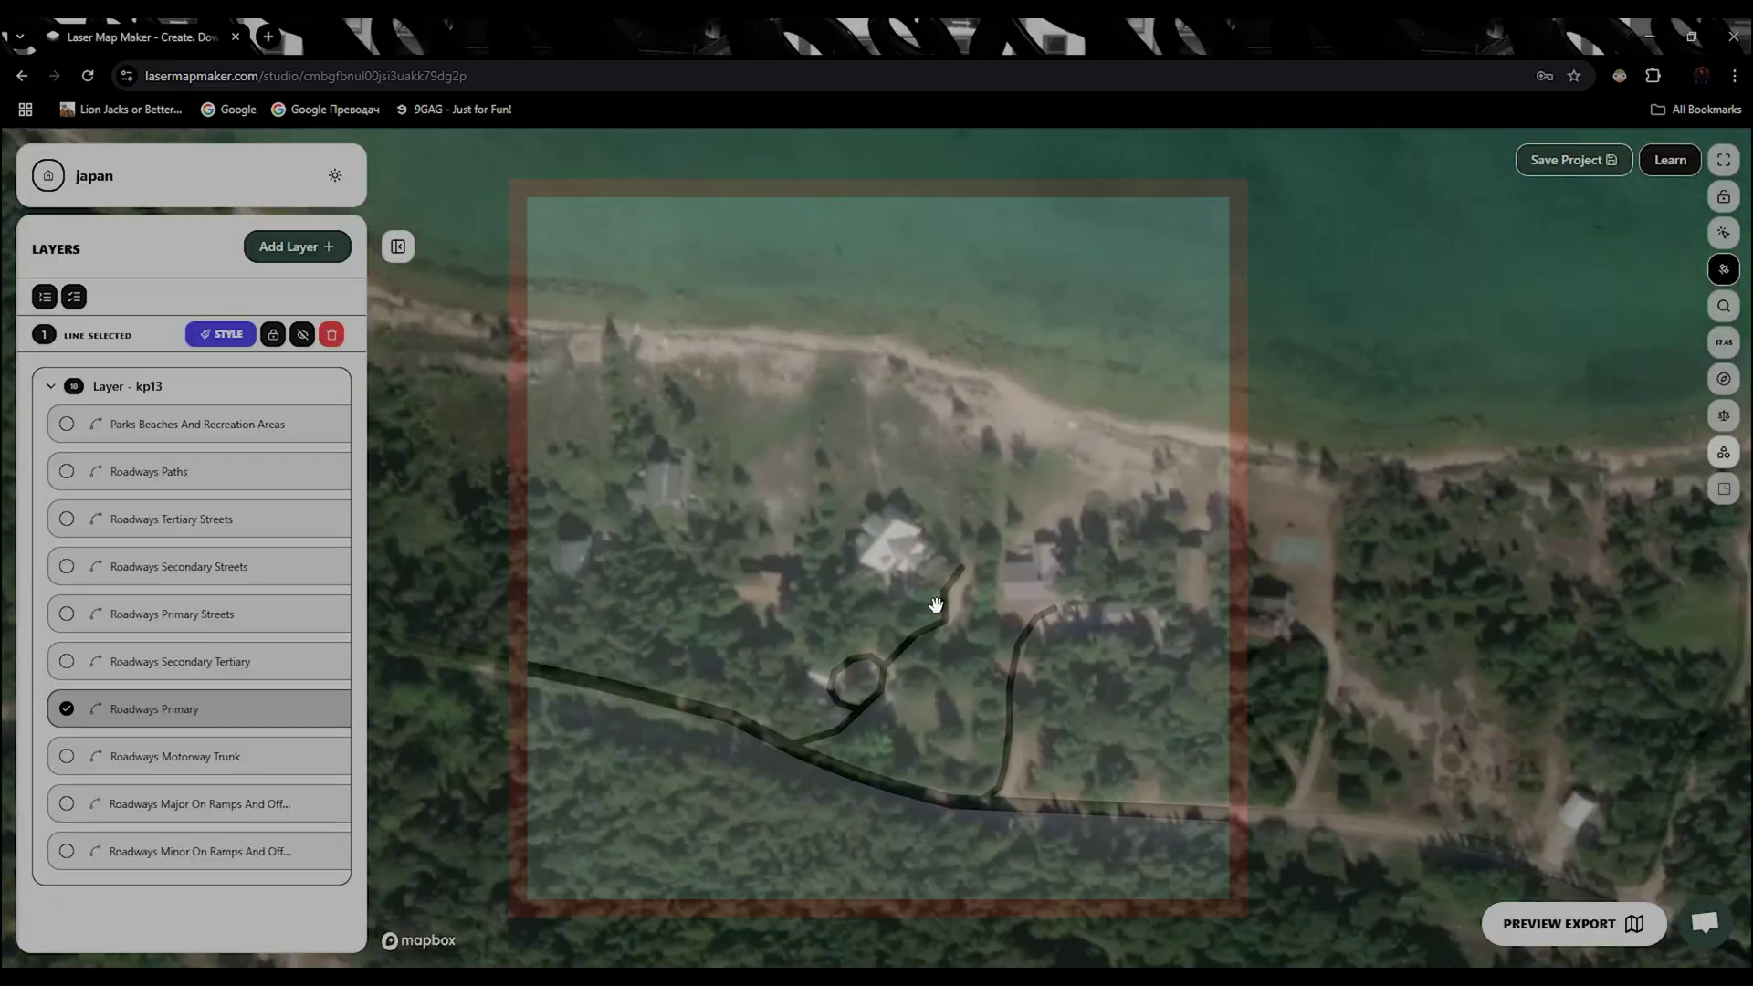
pyautogui.scroll(3, 932, 607)
# Deselect the current feature, create a layer containing Ocean Shelf Bathymetry from the Water group, and select that feature.
pyautogui.click(76, 297)
pyautogui.click(298, 247)
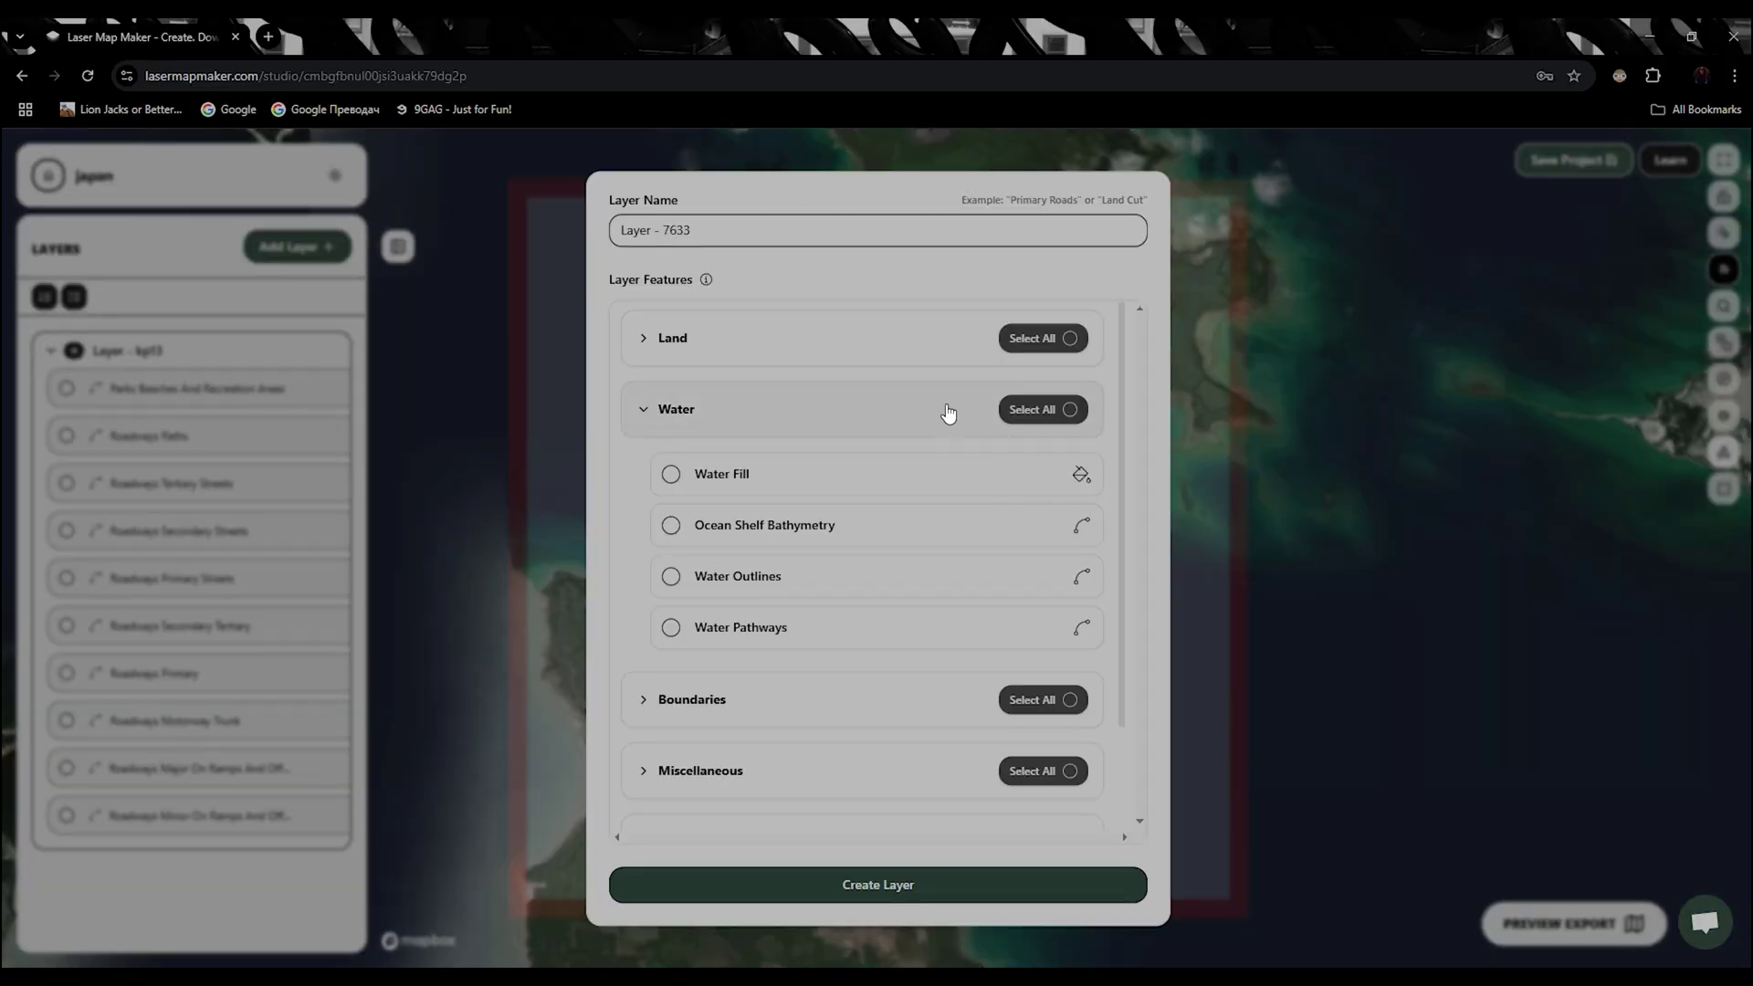
pyautogui.click(1030, 883)
pyautogui.scroll(-5, 721, 624)
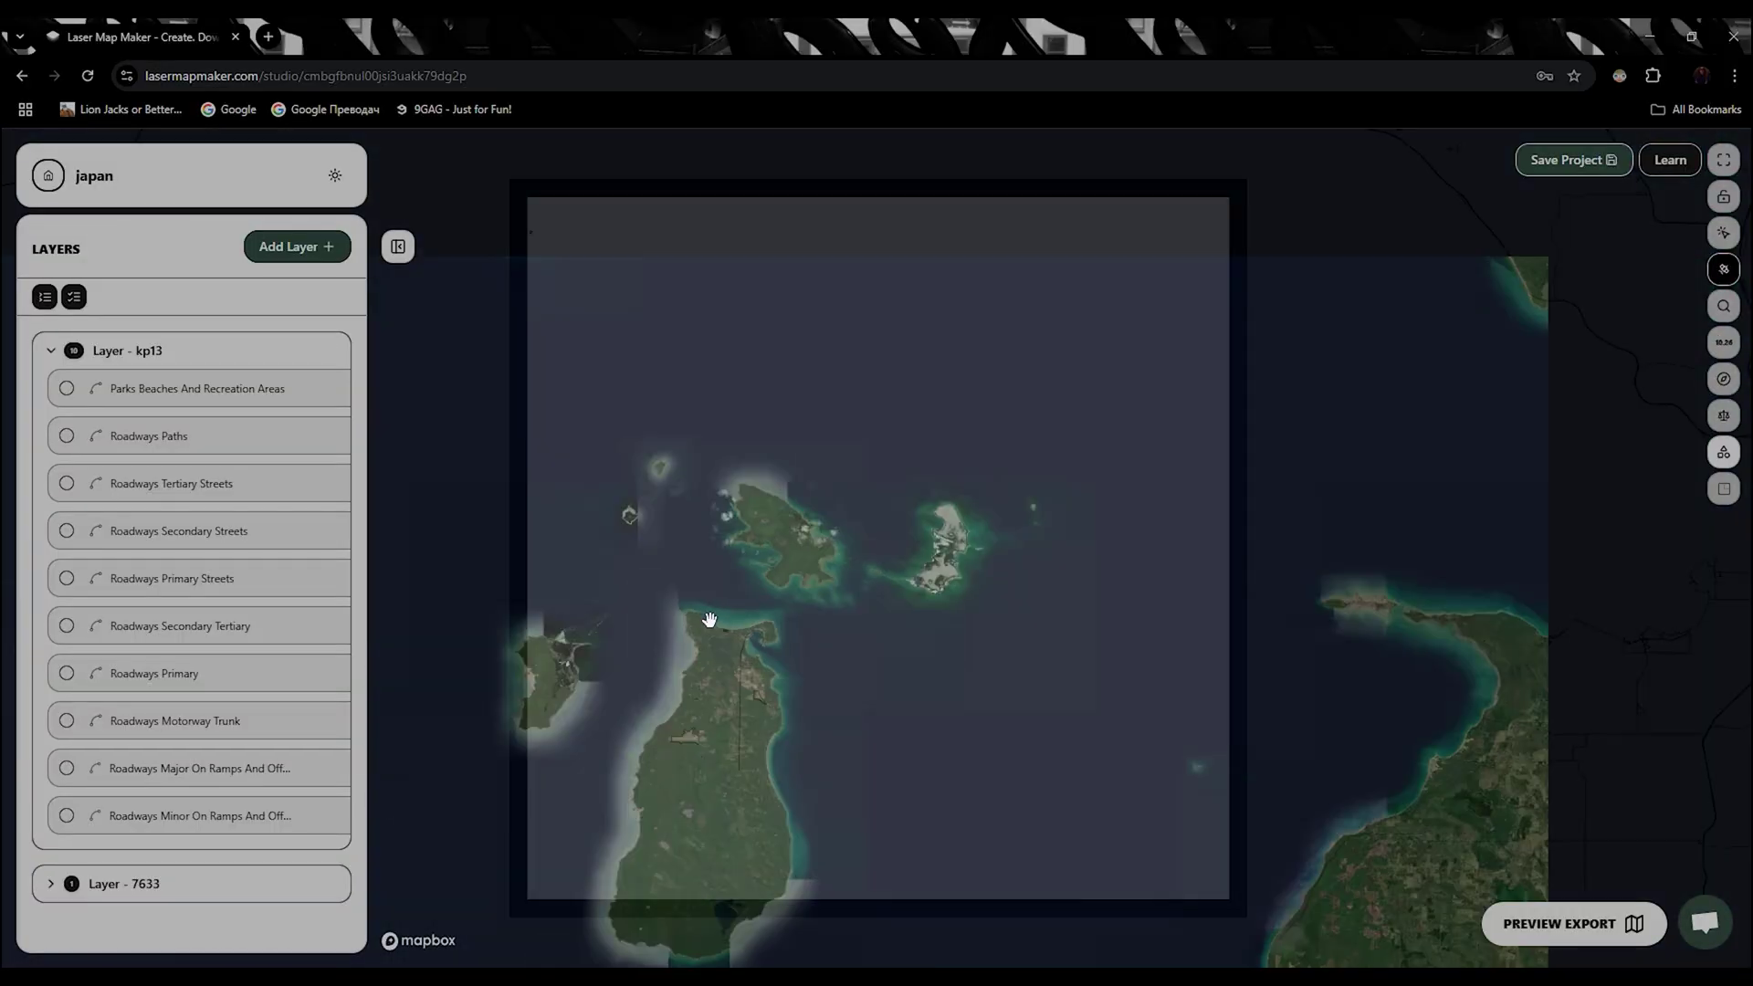
pyautogui.scroll(4, 744, 379)
pyautogui.moveTo(744, 380); pyautogui.dragTo(1080, 513)
pyautogui.click(66, 909)
pyautogui.scroll(-3, 626, 646)
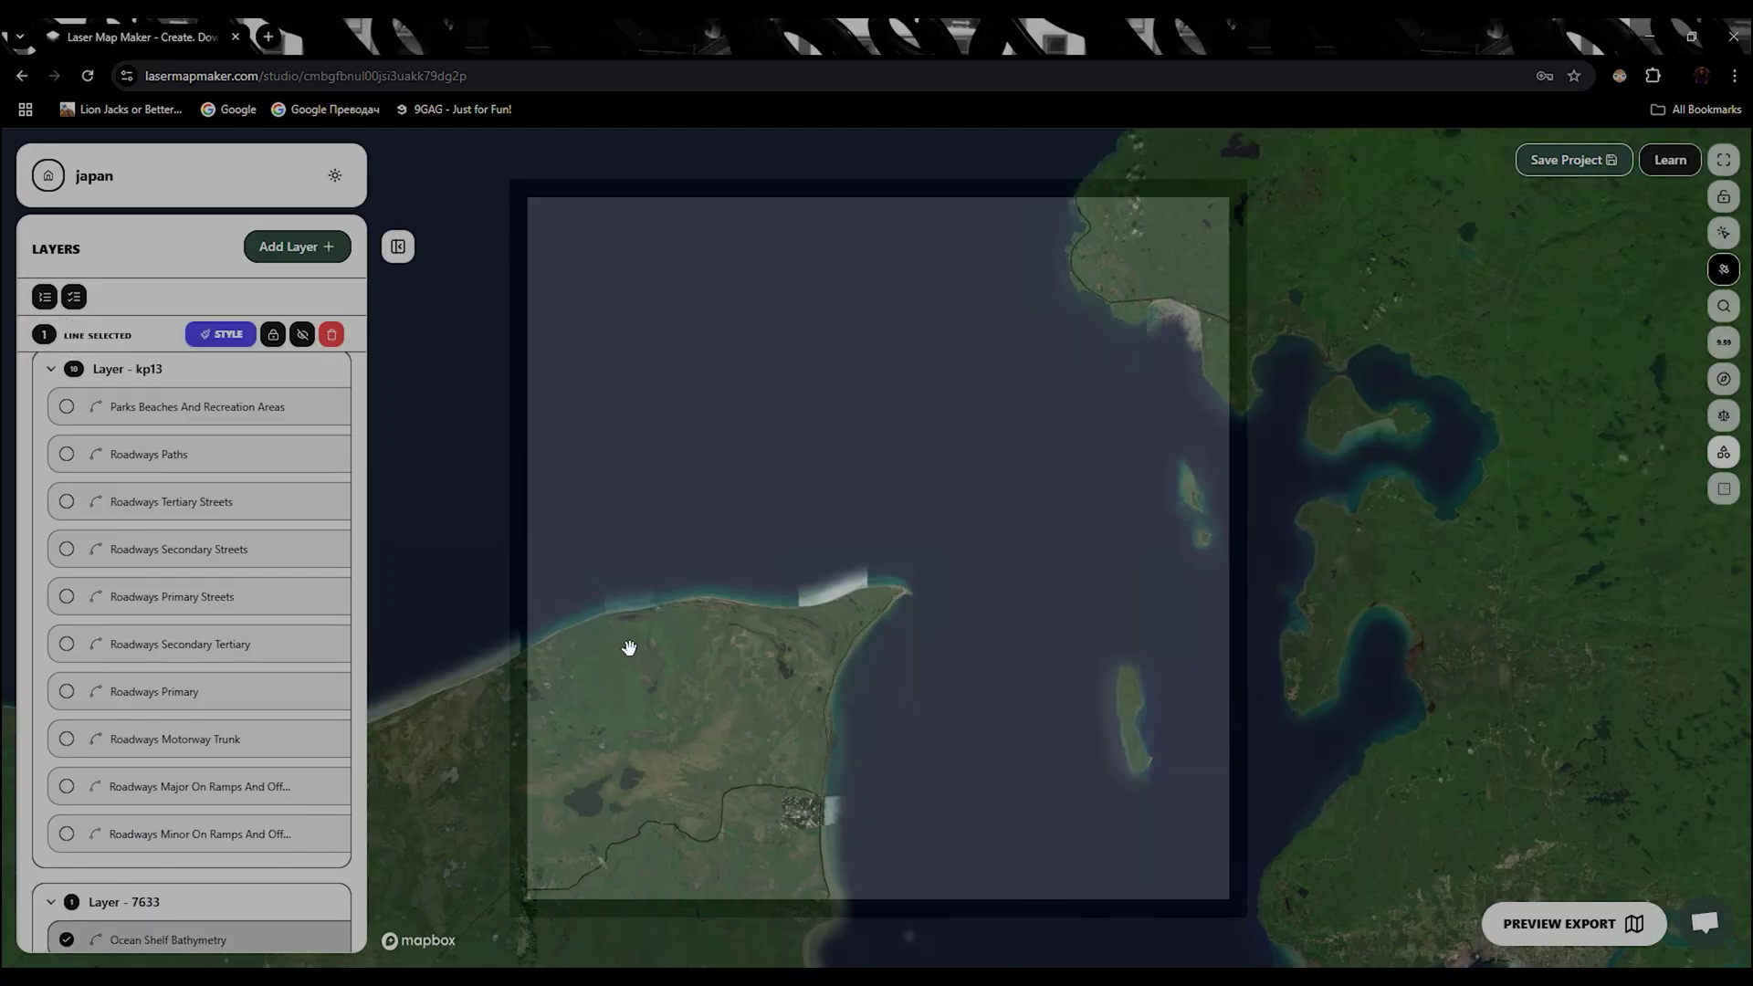
# Examine the ocean shelf bathymetry contours along the Atlantic coast, around the small ocean island and across the open ocean.
pyautogui.scroll(6, 1025, 594)
pyautogui.scroll(-5, 854, 499)
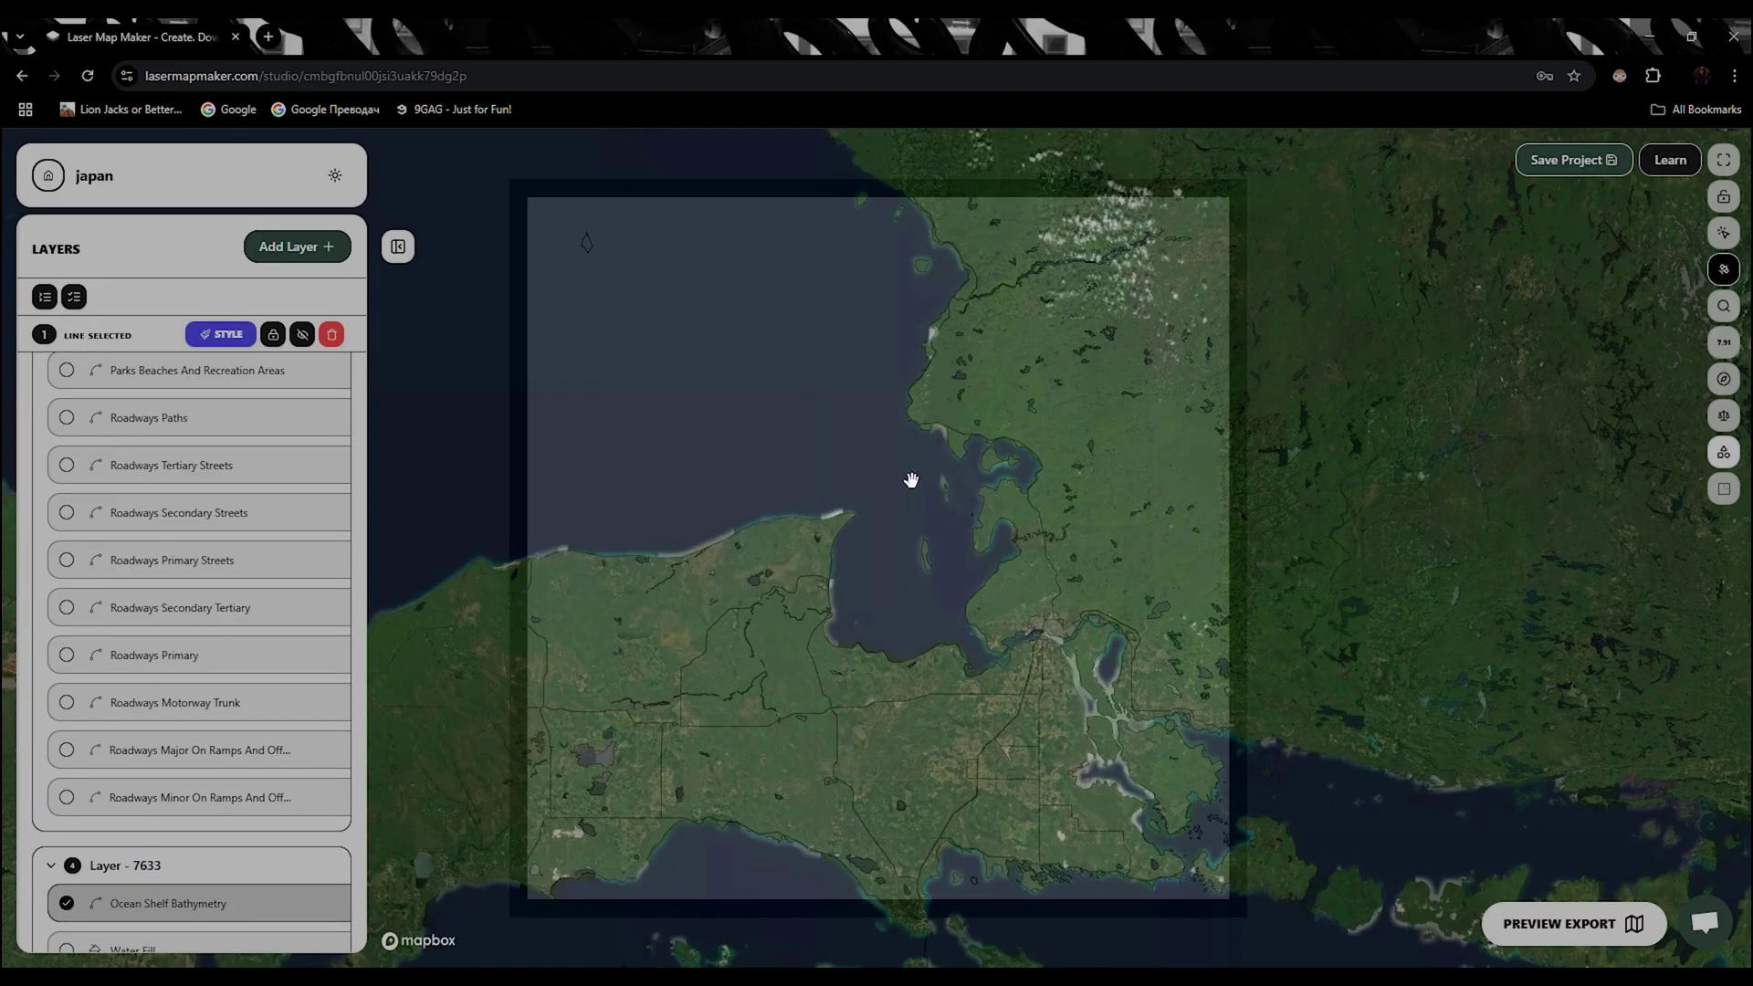
pyautogui.scroll(3, 907, 481)
pyautogui.scroll(-3, 971, 599)
pyautogui.scroll(-3, 973, 648)
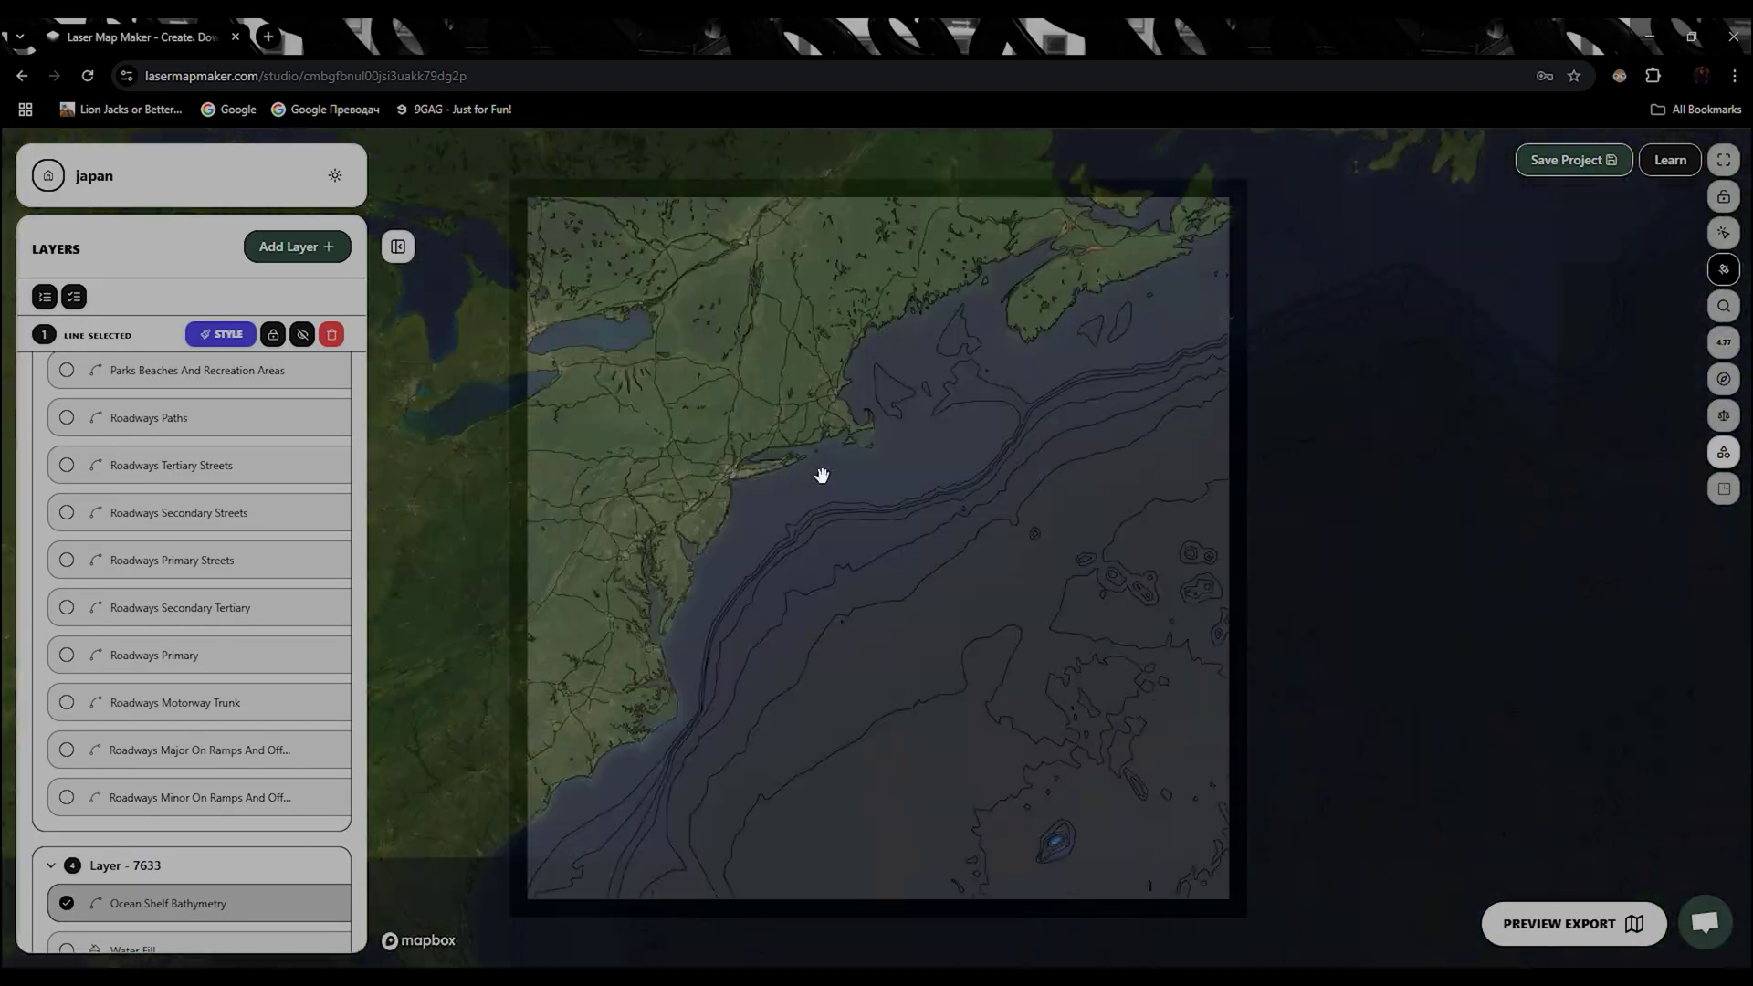
pyautogui.scroll(5, 892, 755)
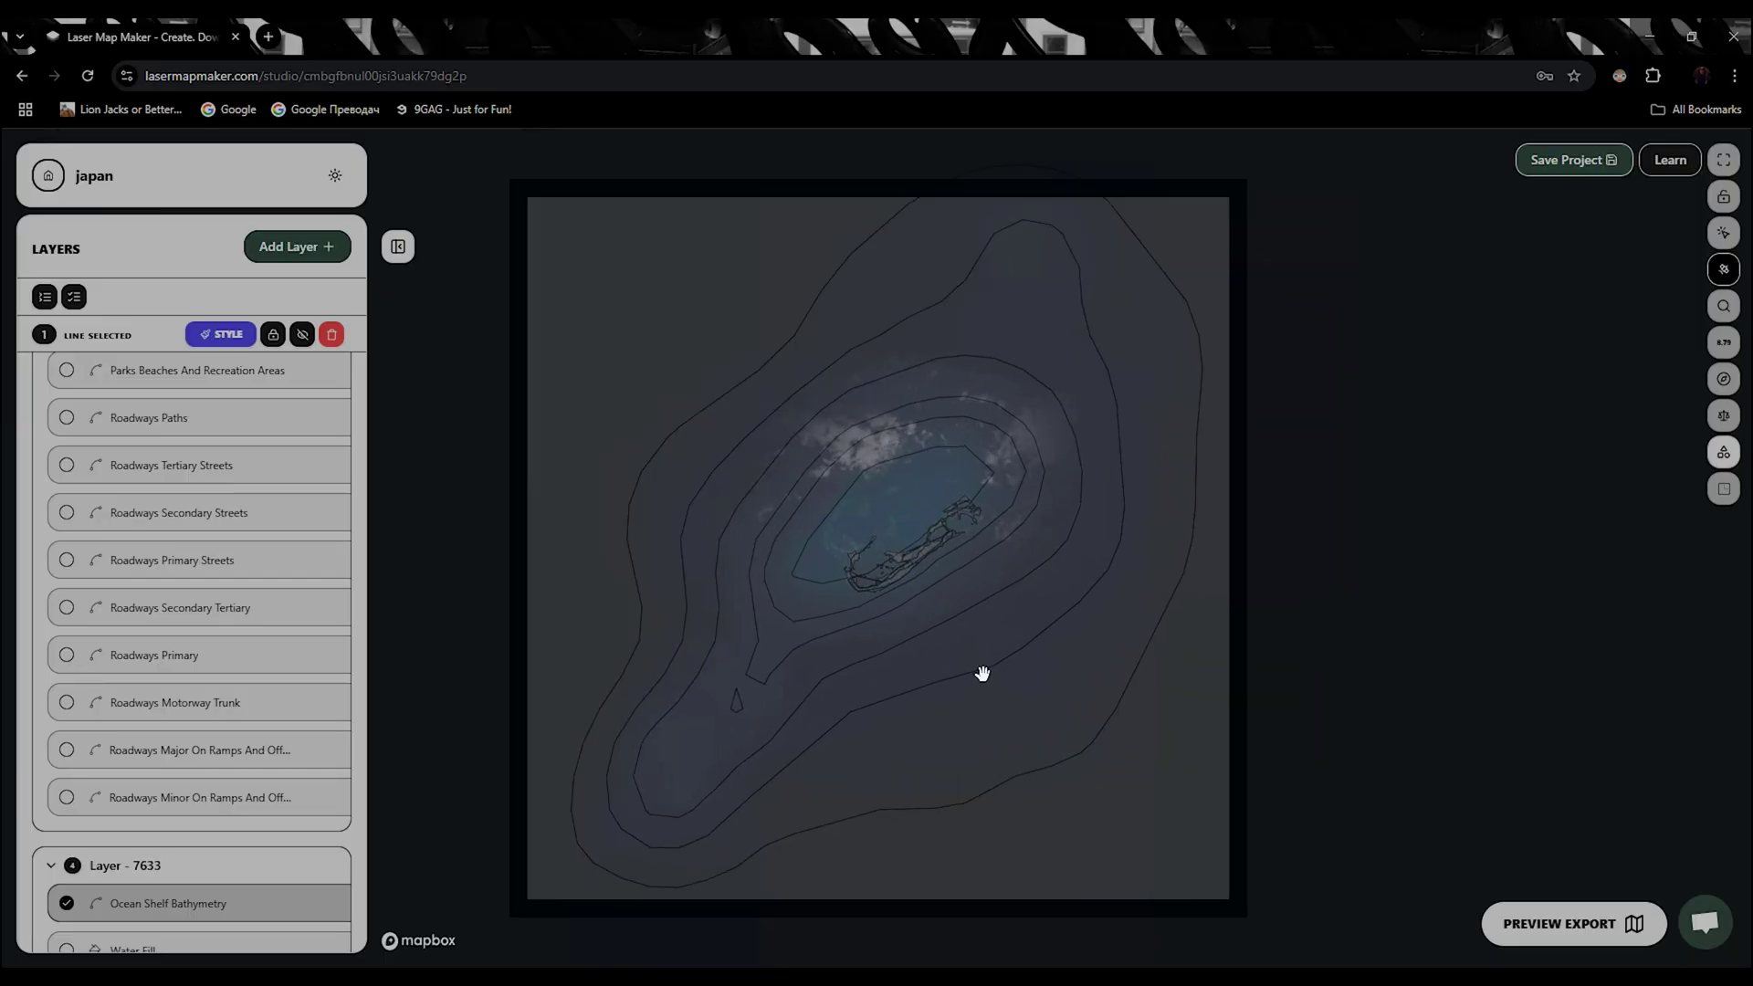
pyautogui.scroll(2, 995, 712)
pyautogui.scroll(-5, 852, 585)
pyautogui.scroll(2, 998, 560)
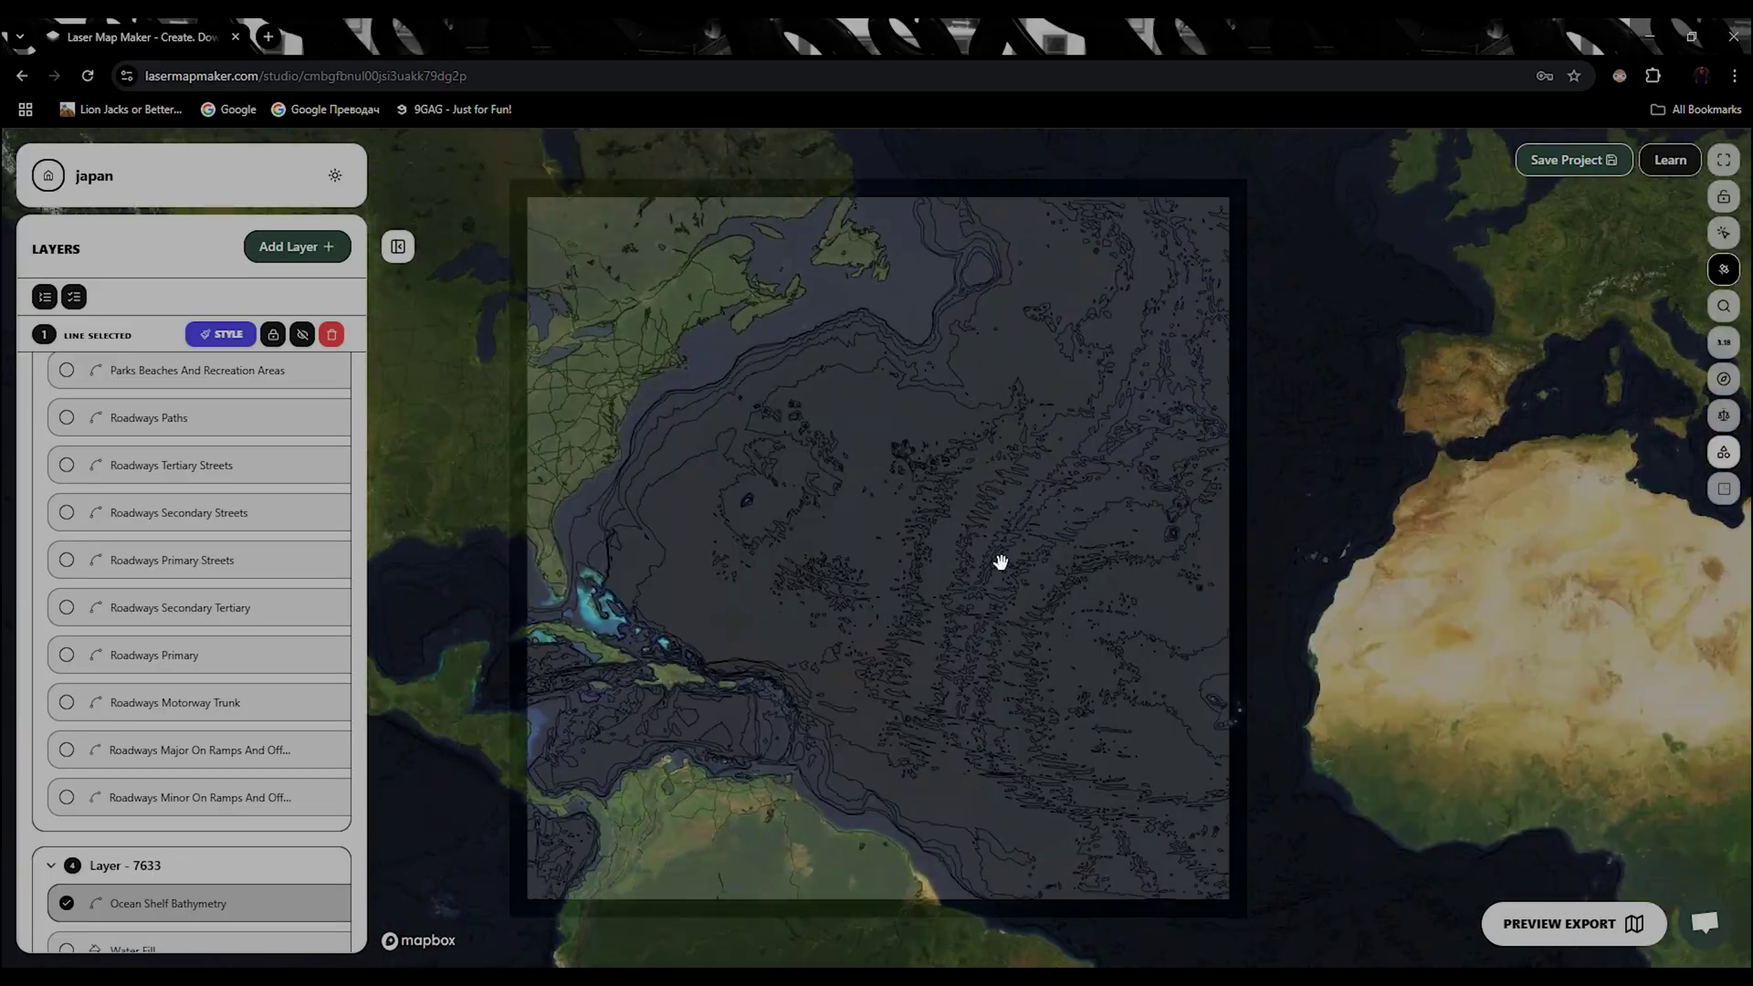
pyautogui.scroll(-5, 767, 560)
pyautogui.scroll(10, 759, 771)
pyautogui.scroll(-7, 863, 589)
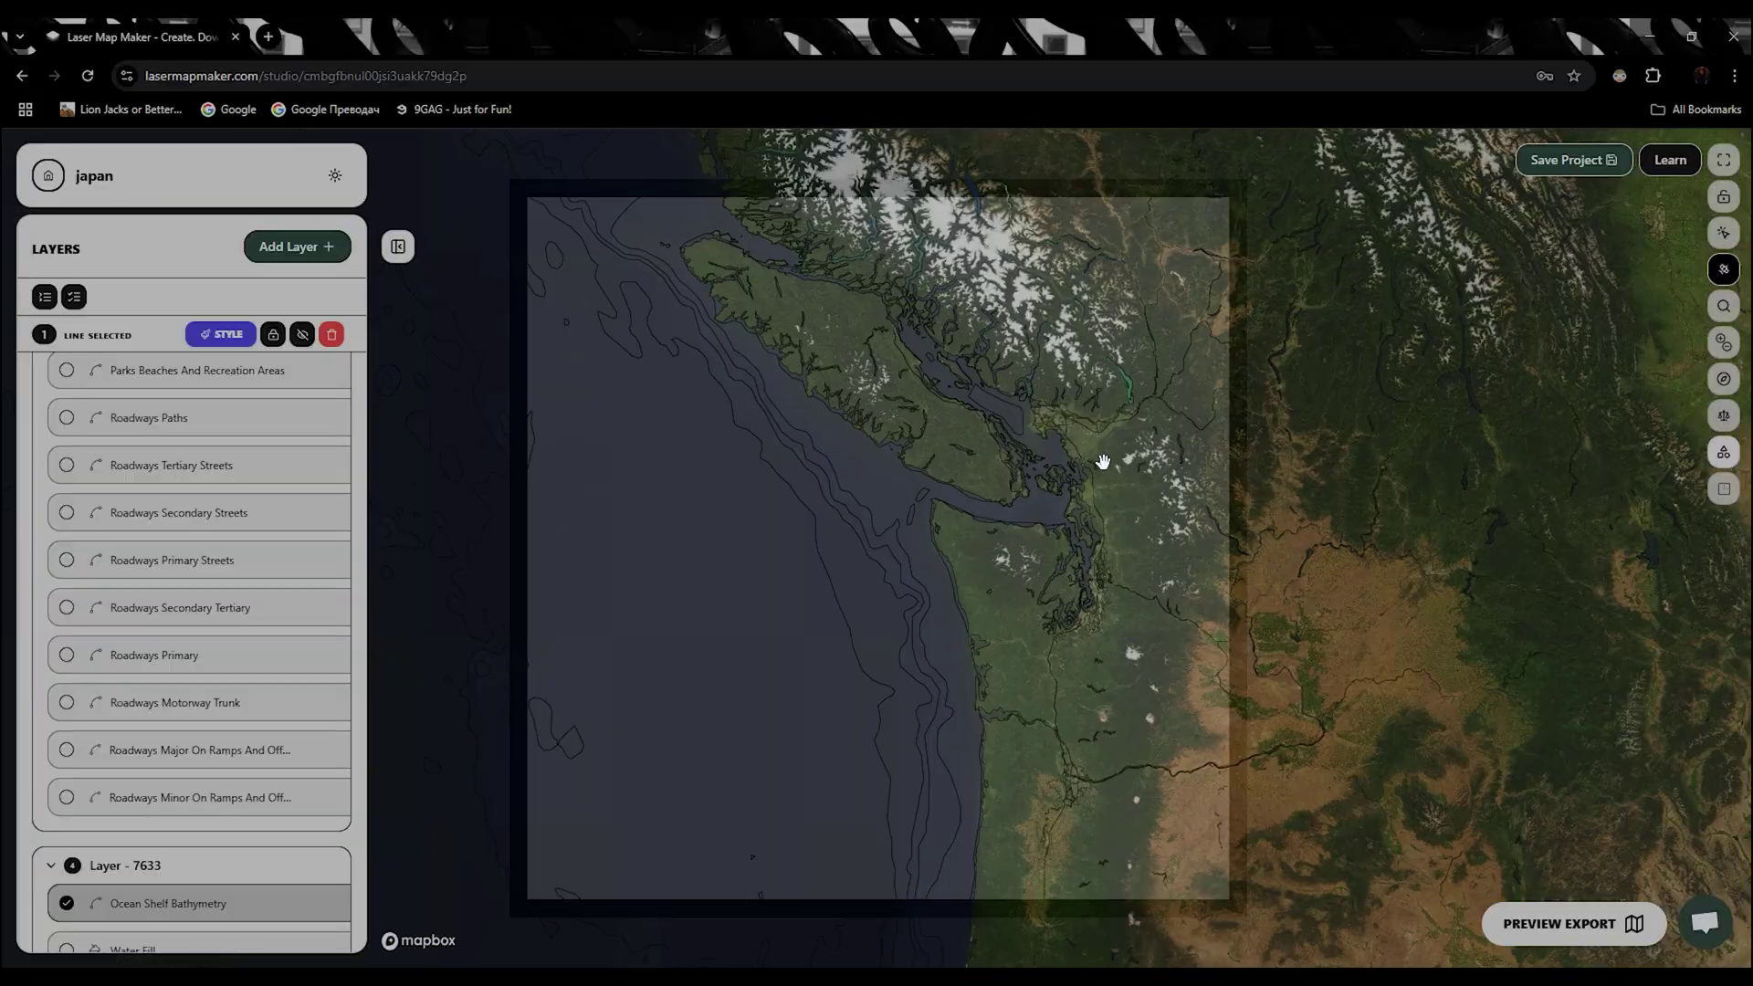
# Frame the downtown Vancouver peninsula and its surrounding harbour in the map area.
pyautogui.scroll(4, 1058, 483)
pyautogui.scroll(1, 1052, 448)
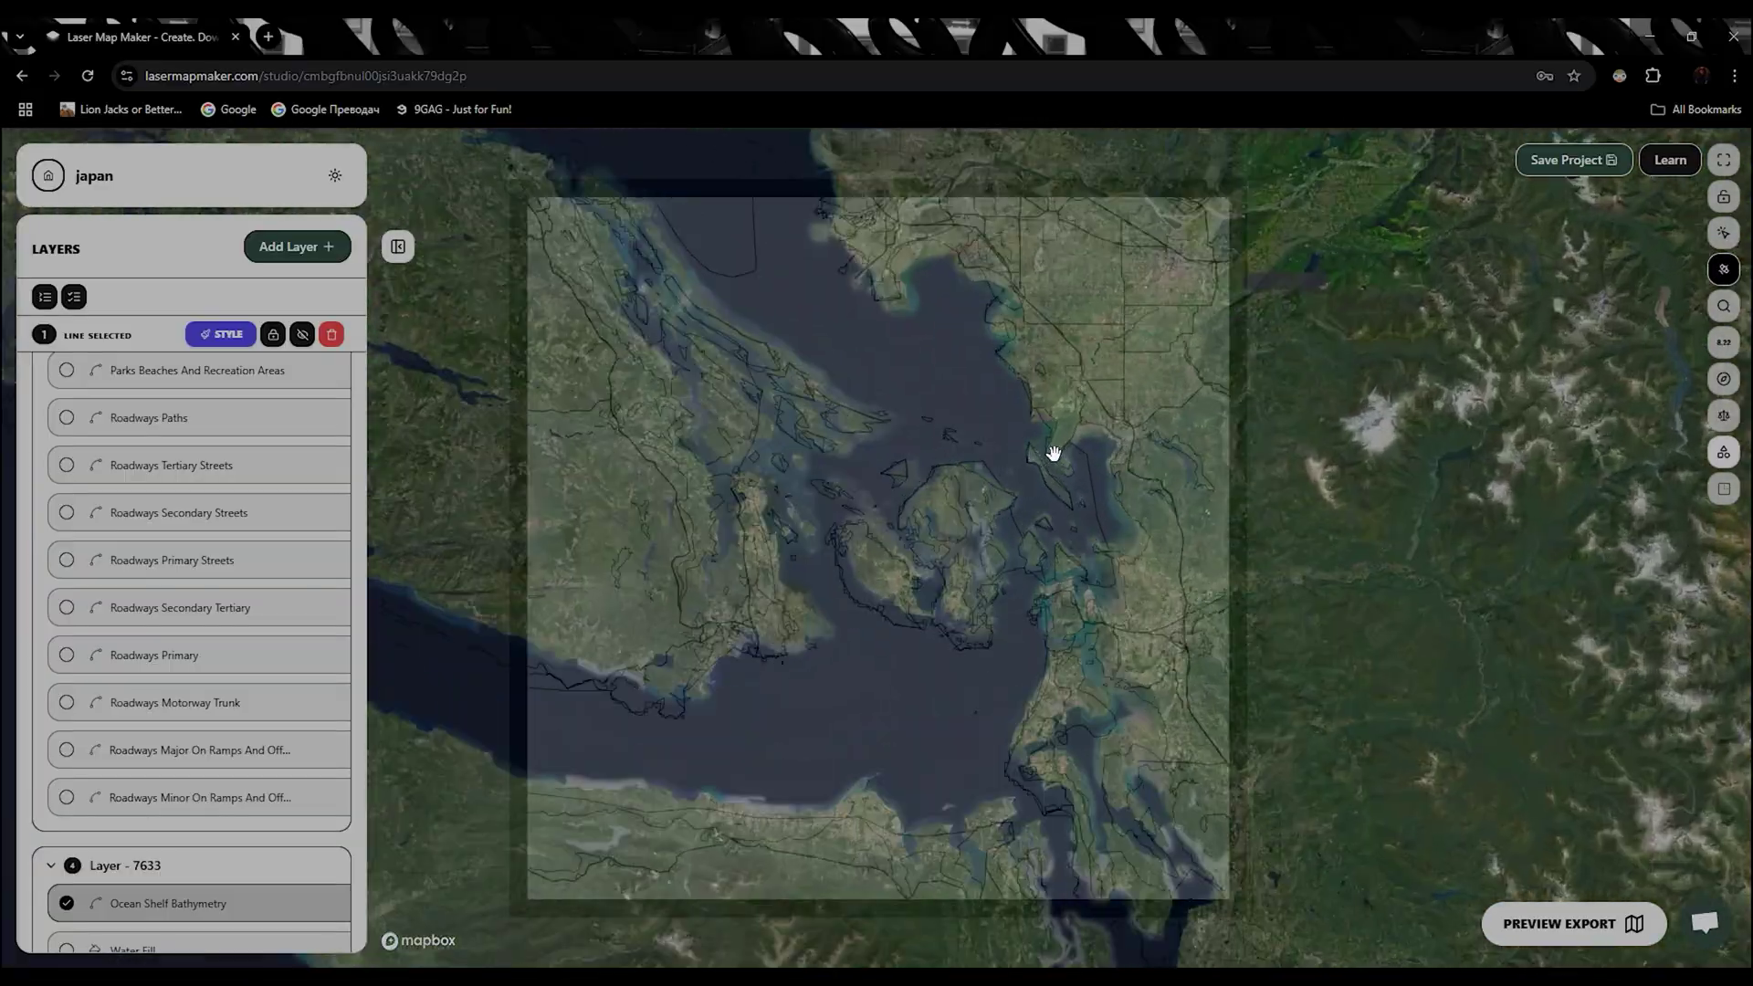
pyautogui.moveTo(1049, 450); pyautogui.dragTo(1026, 810)
pyautogui.scroll(3, 1017, 803)
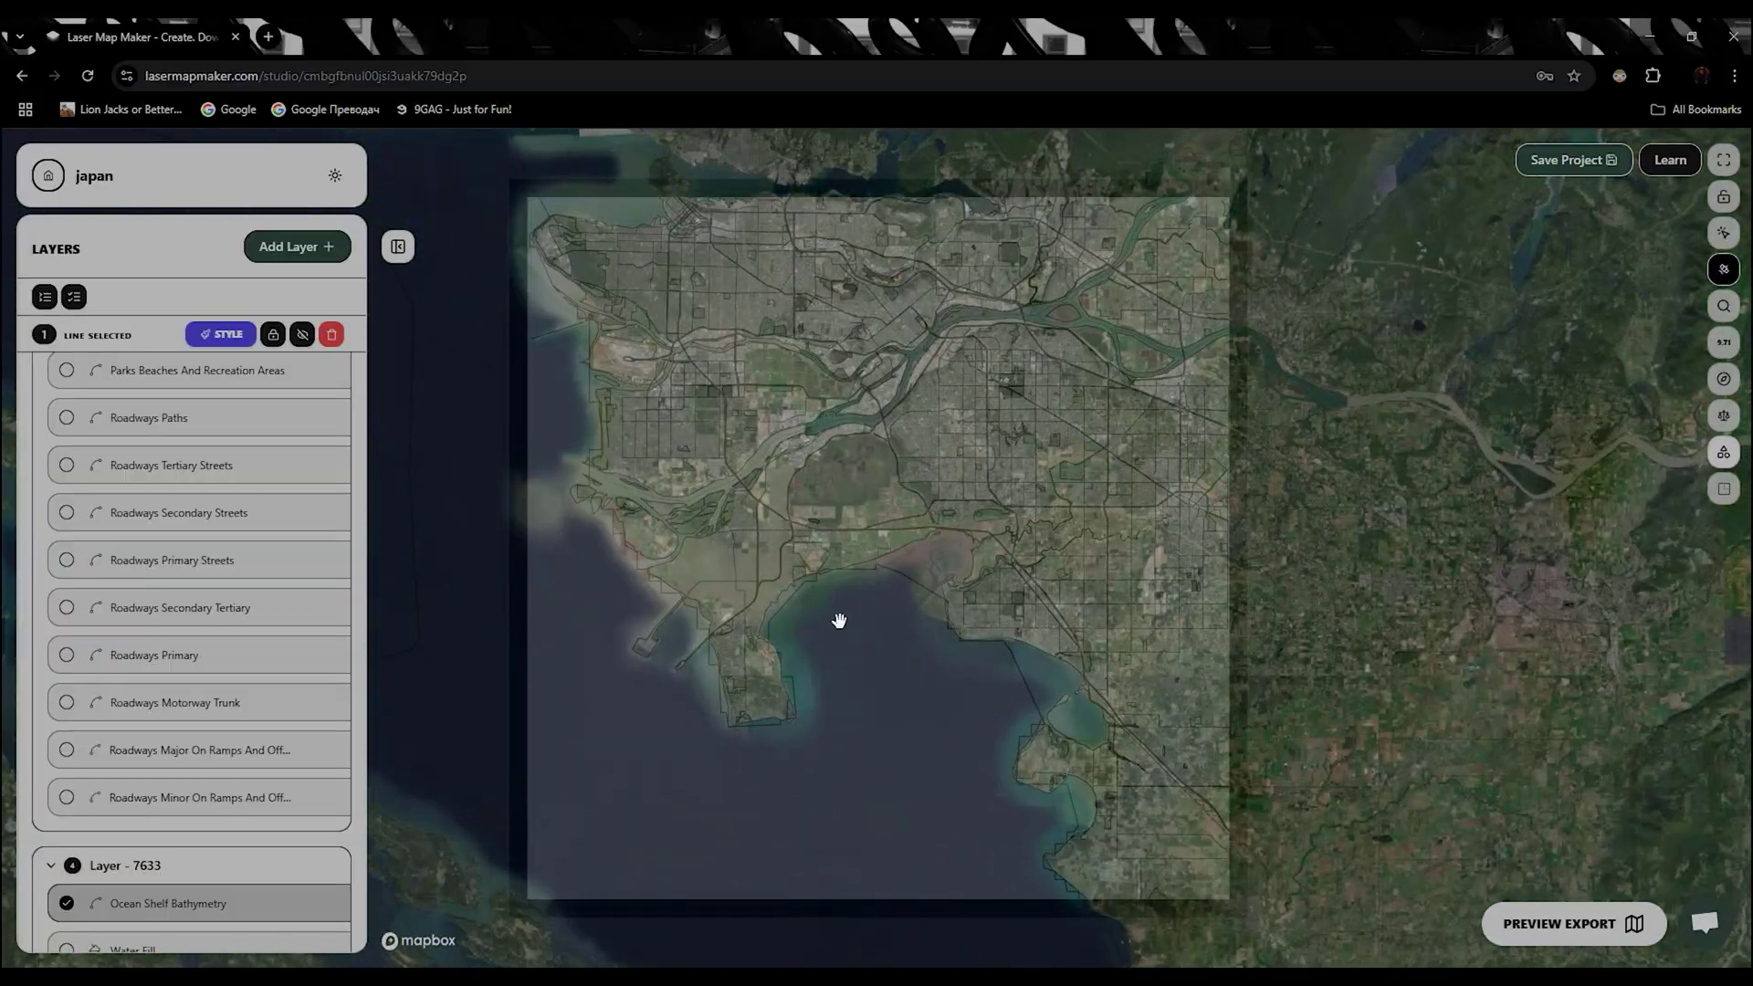
pyautogui.moveTo(838, 615); pyautogui.dragTo(1014, 742)
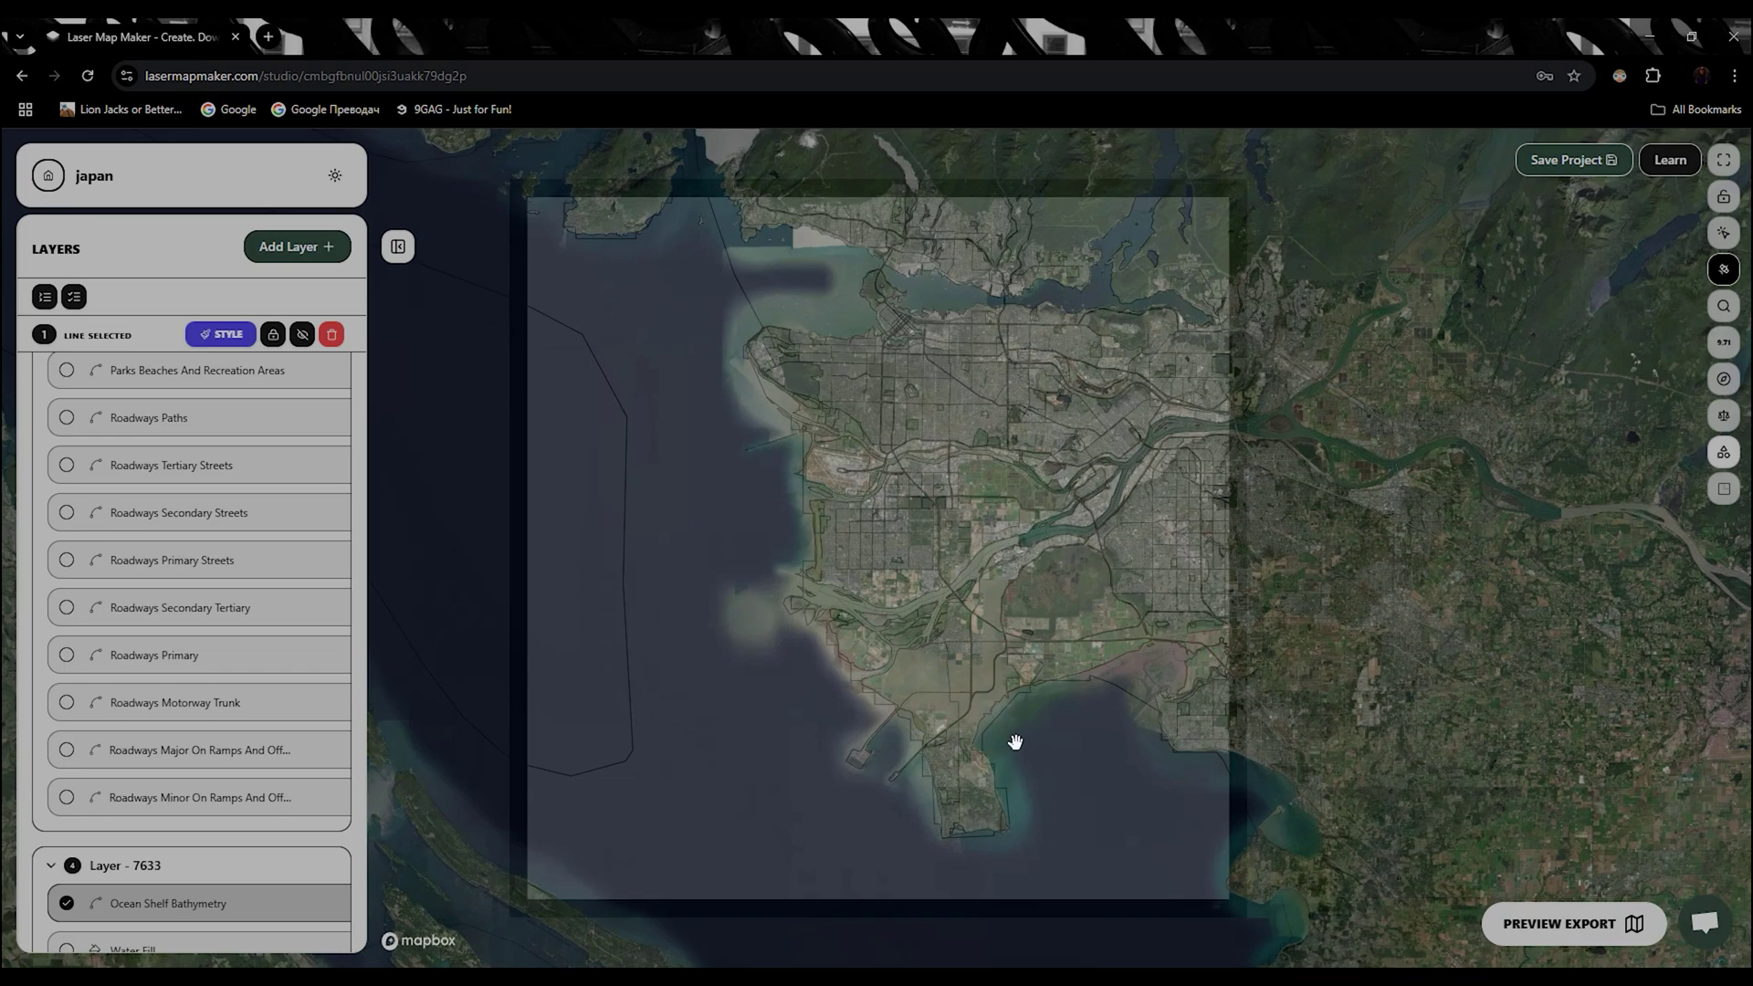
pyautogui.scroll(4, 1069, 595)
# Start a new layer and look through the features offered in the Boundaries and Miscellaneous groups.
pyautogui.click(288, 248)
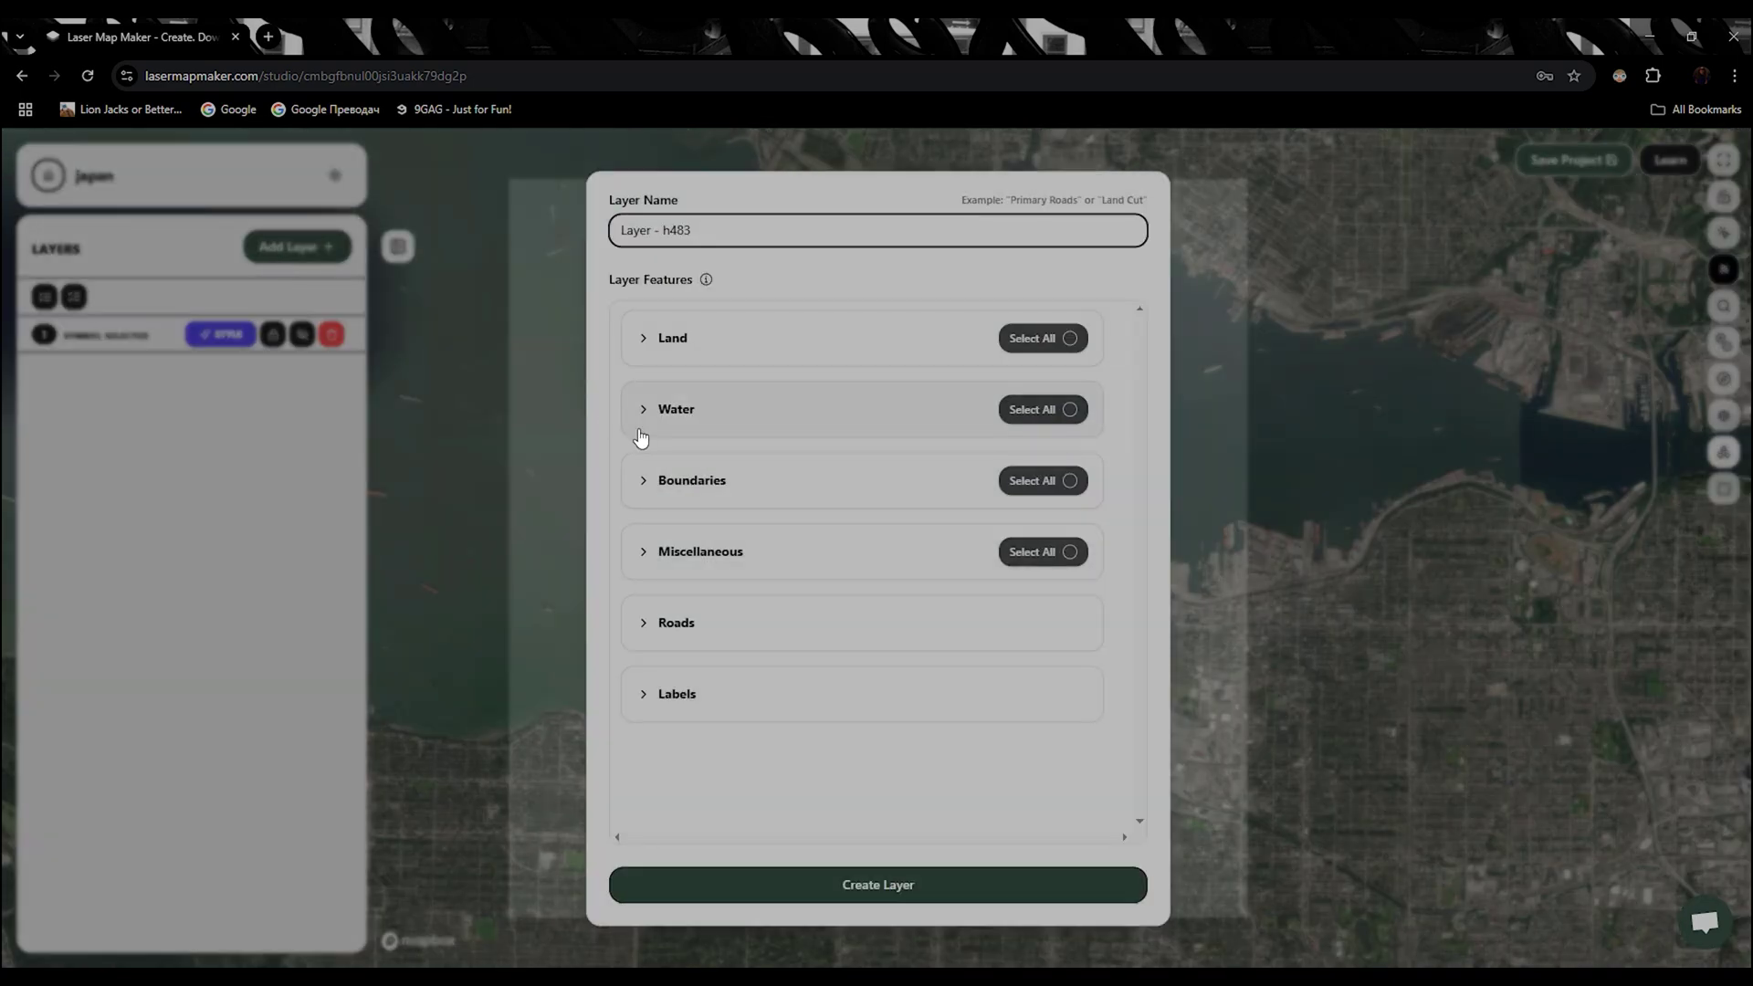
pyautogui.click(645, 483)
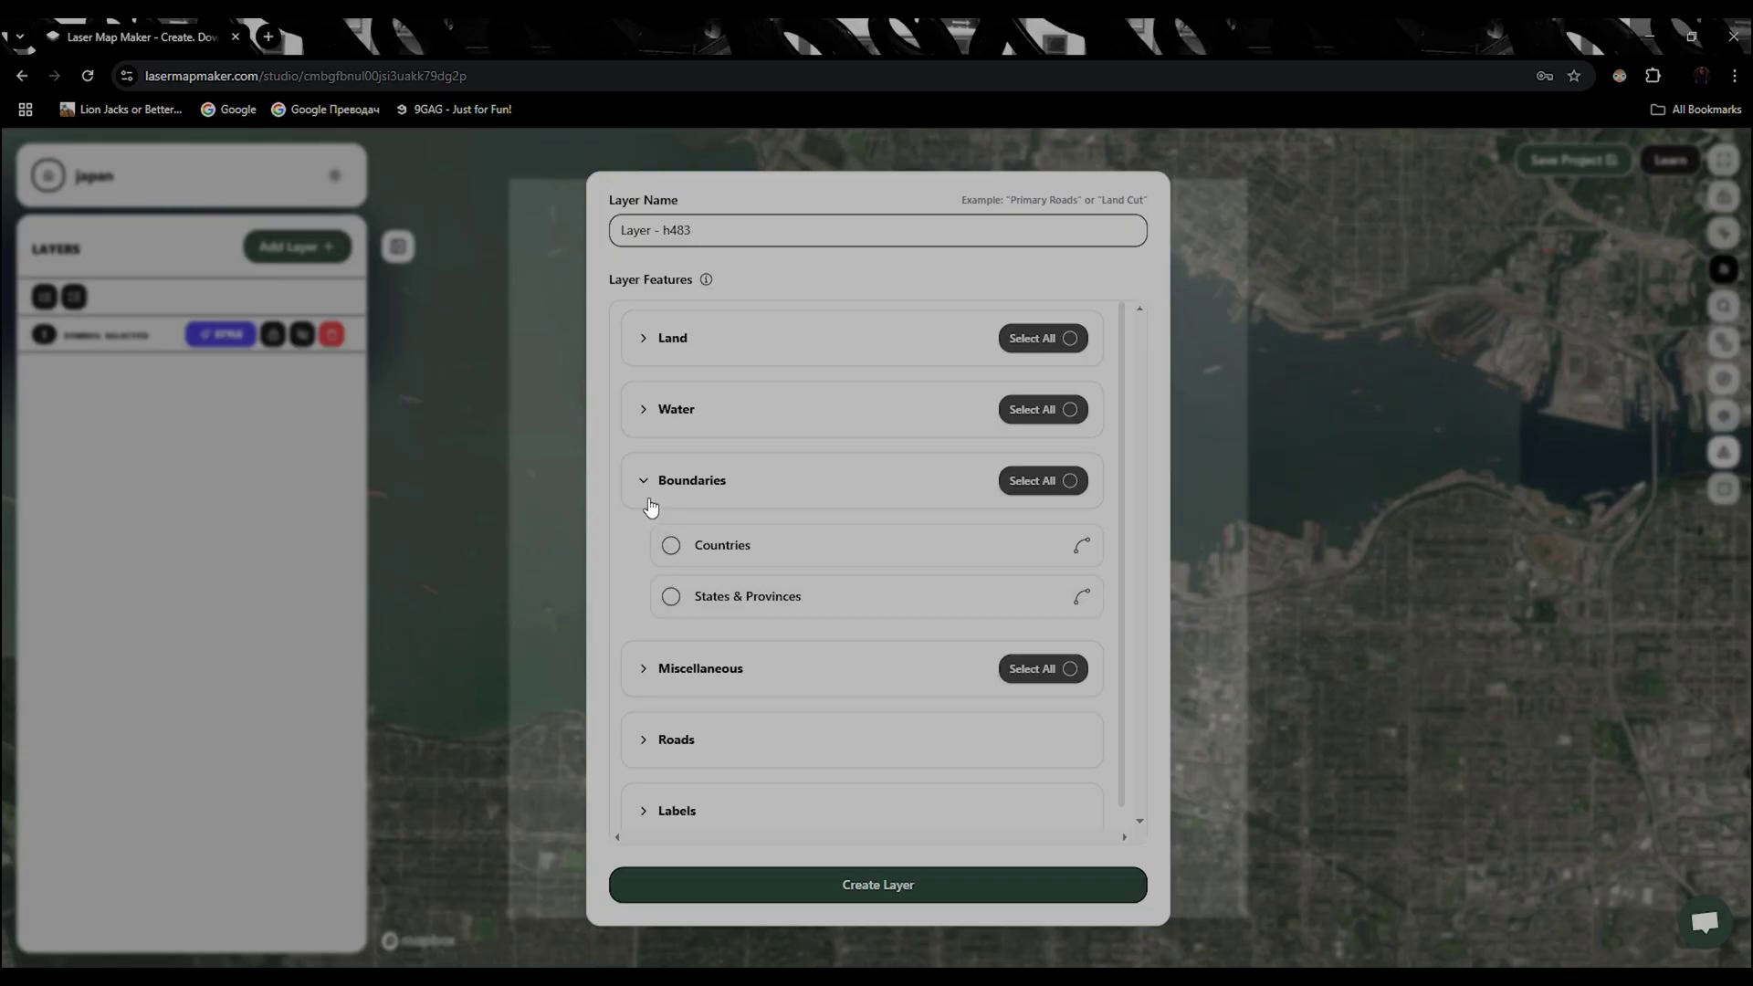
pyautogui.click(645, 483)
pyautogui.click(645, 554)
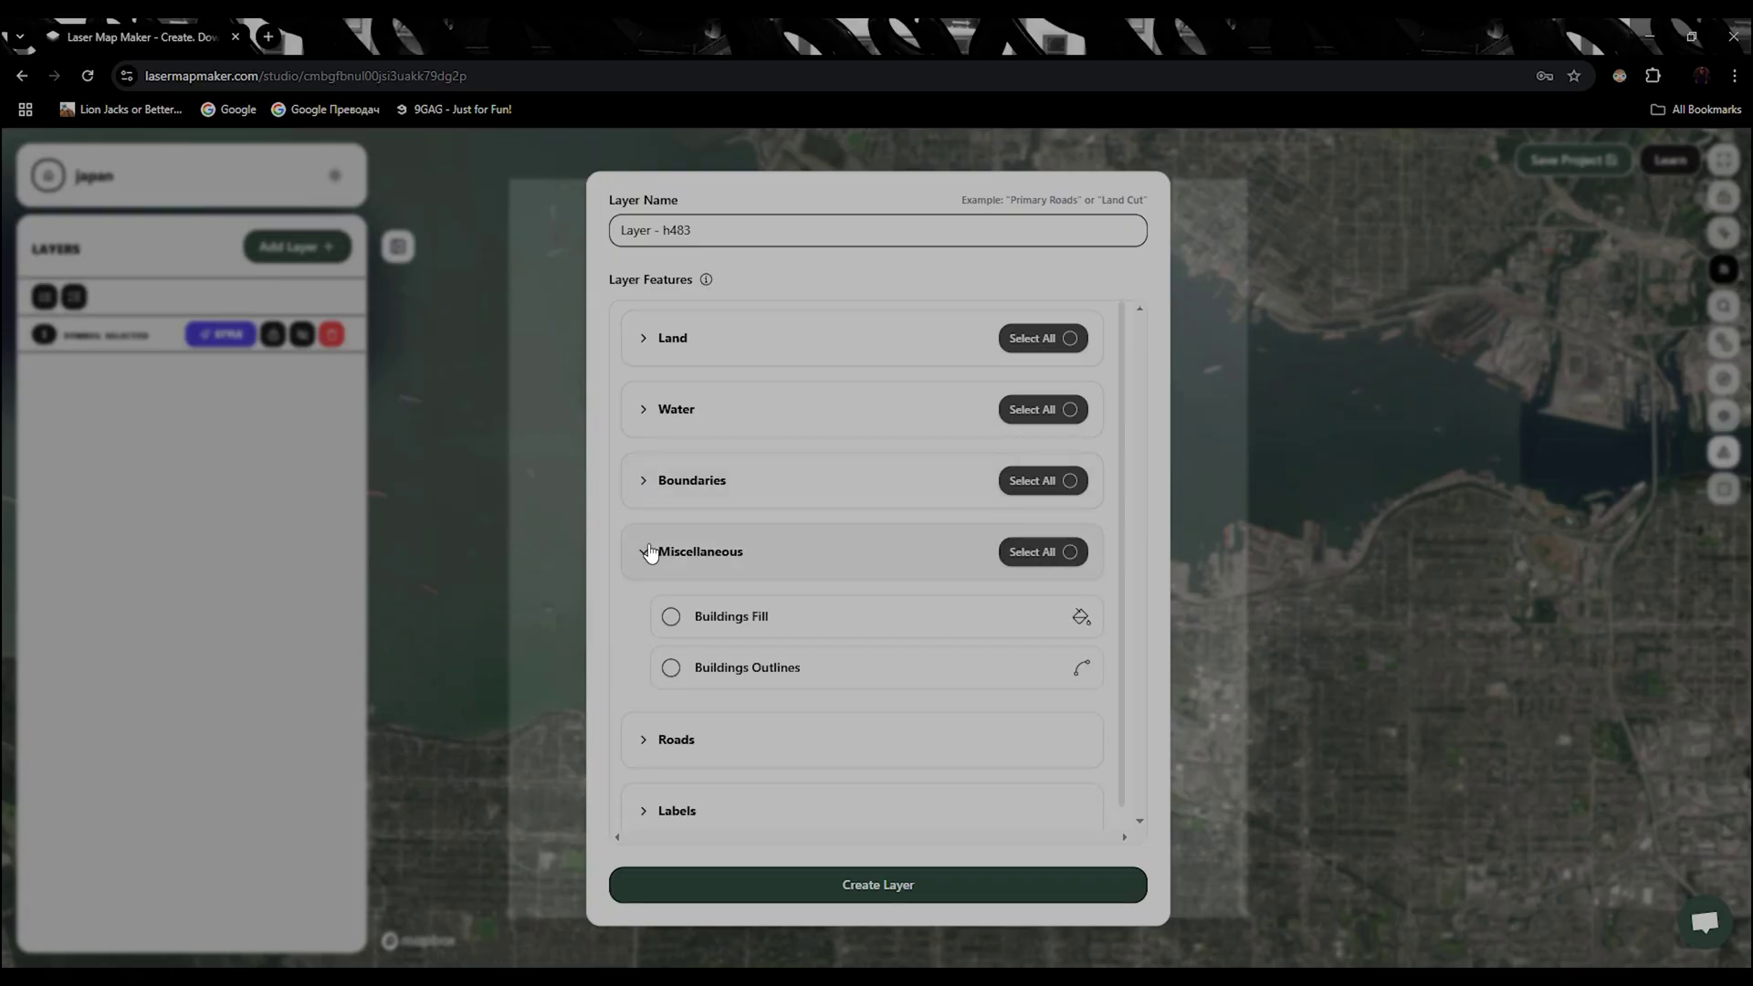
pyautogui.click(650, 553)
# Create the layer with all Bridges and all Roadways features from the Roads group, keeping the default name.
pyautogui.click(641, 625)
pyautogui.scroll(-5, 707, 721)
pyautogui.click(712, 731)
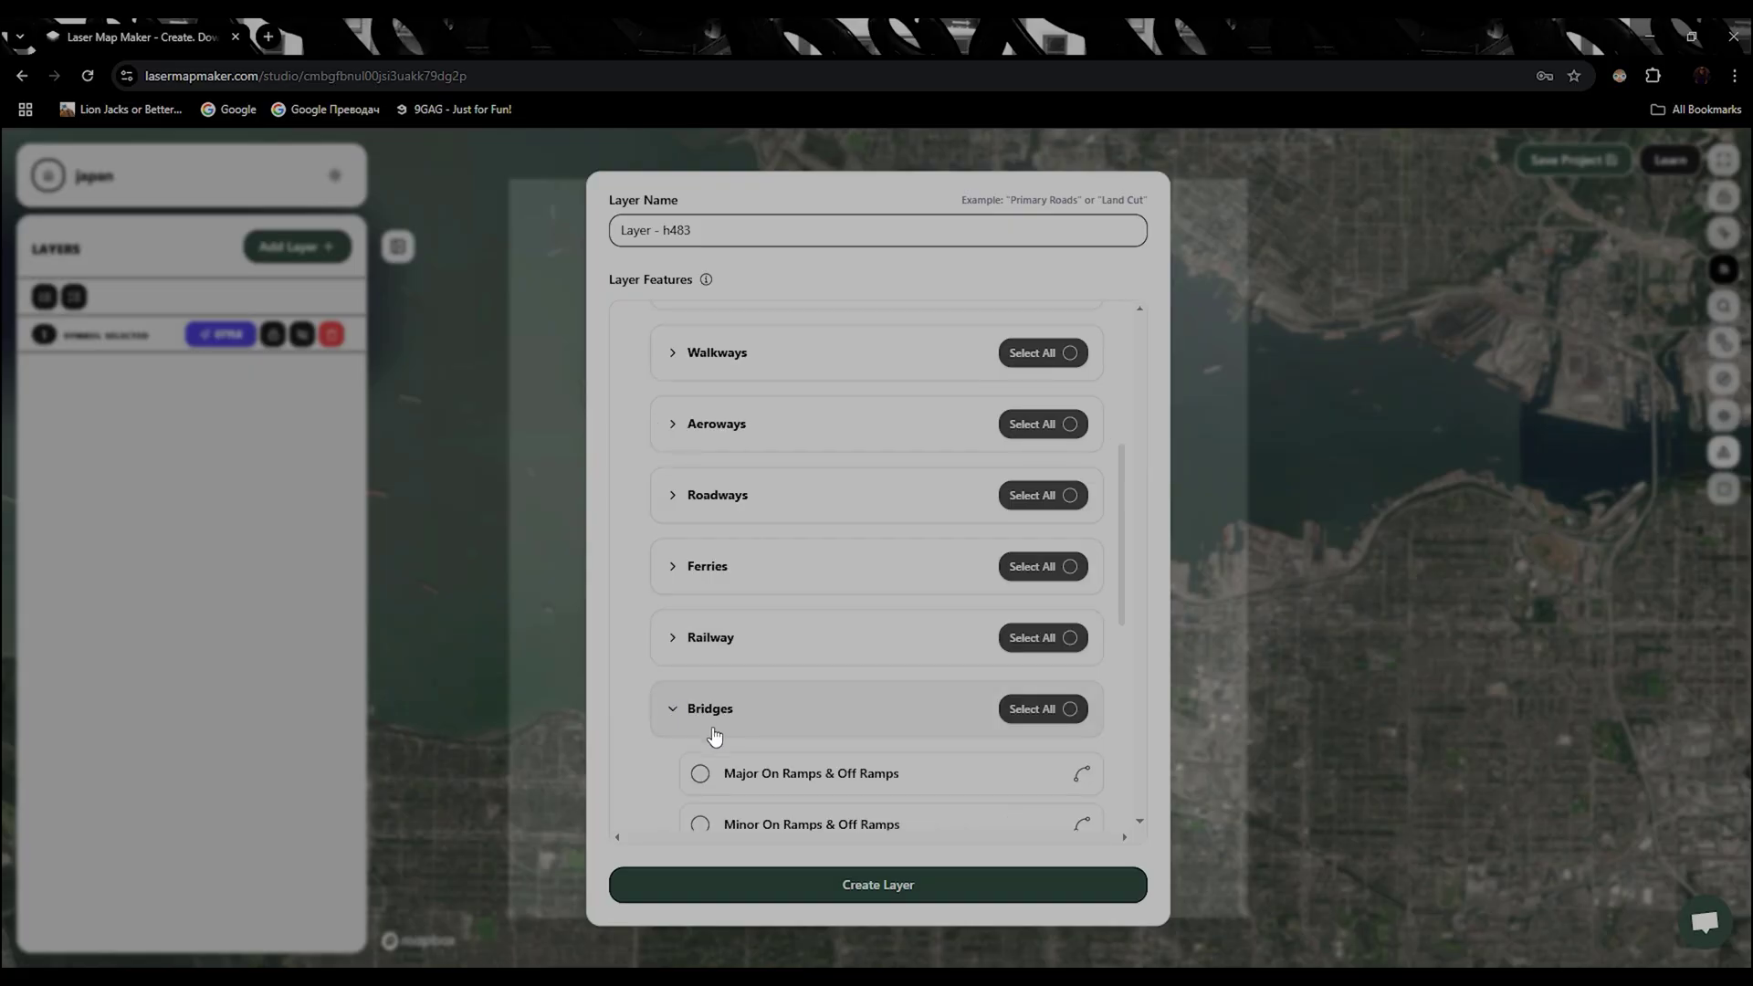
pyautogui.scroll(-3, 705, 738)
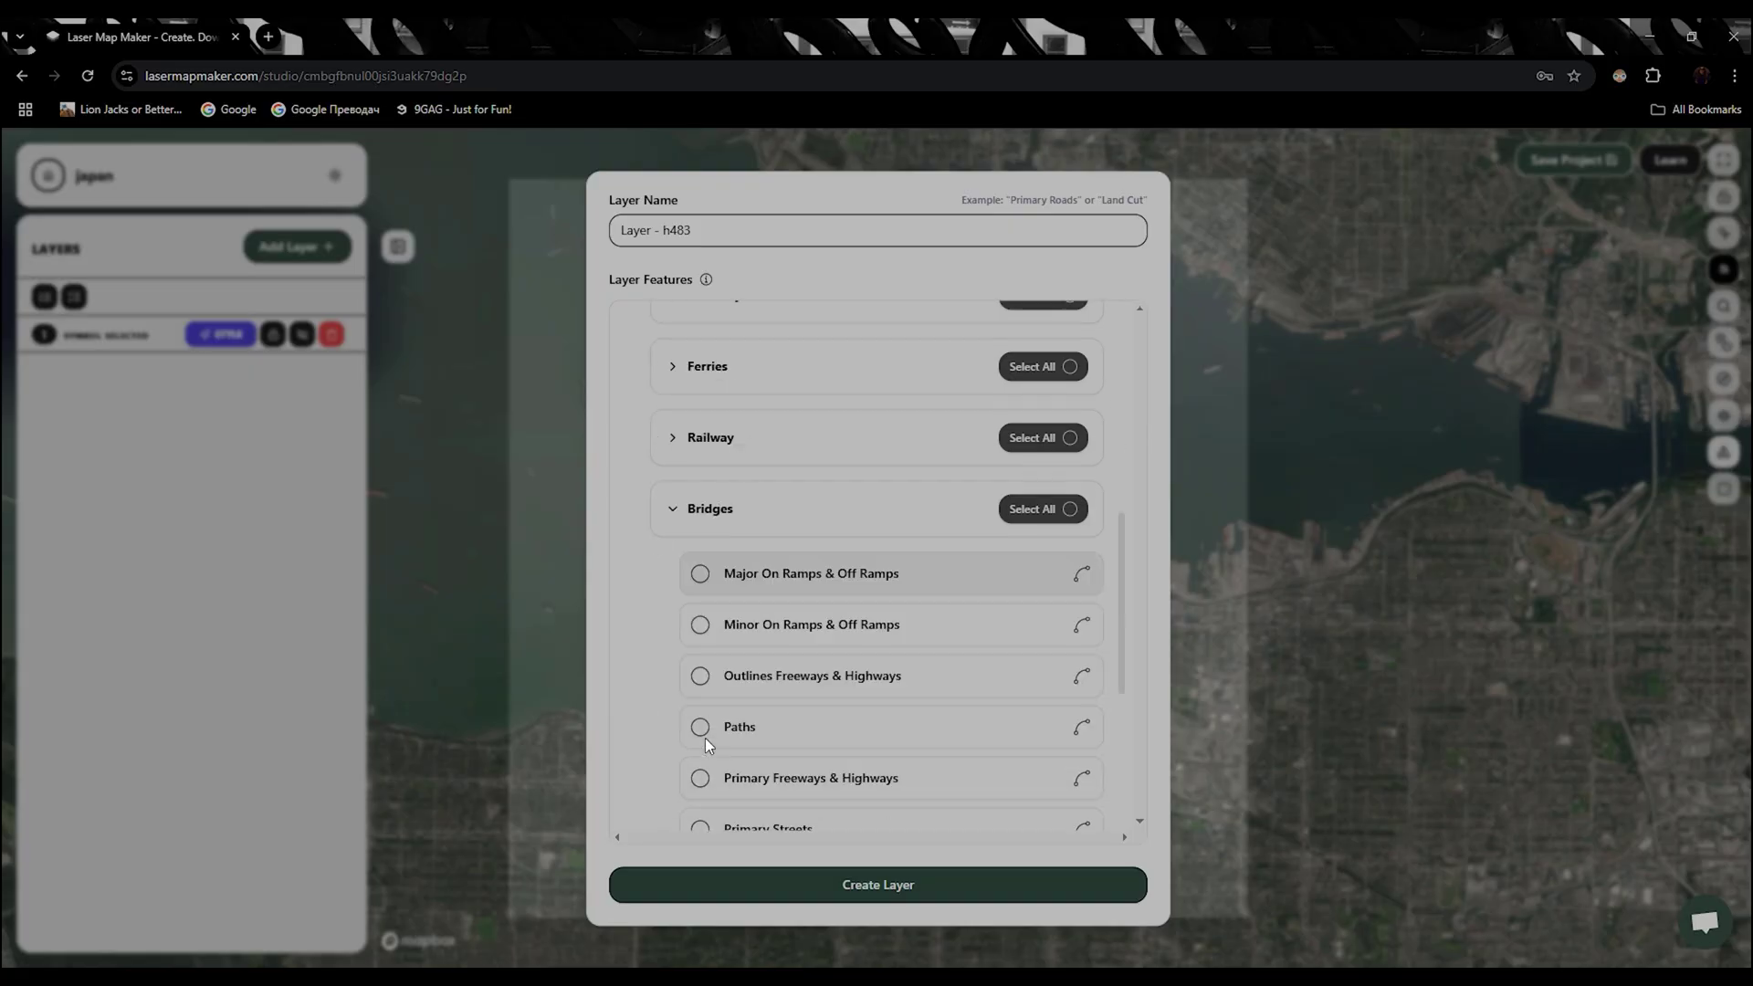
pyautogui.click(1066, 437)
pyautogui.scroll(8, 941, 506)
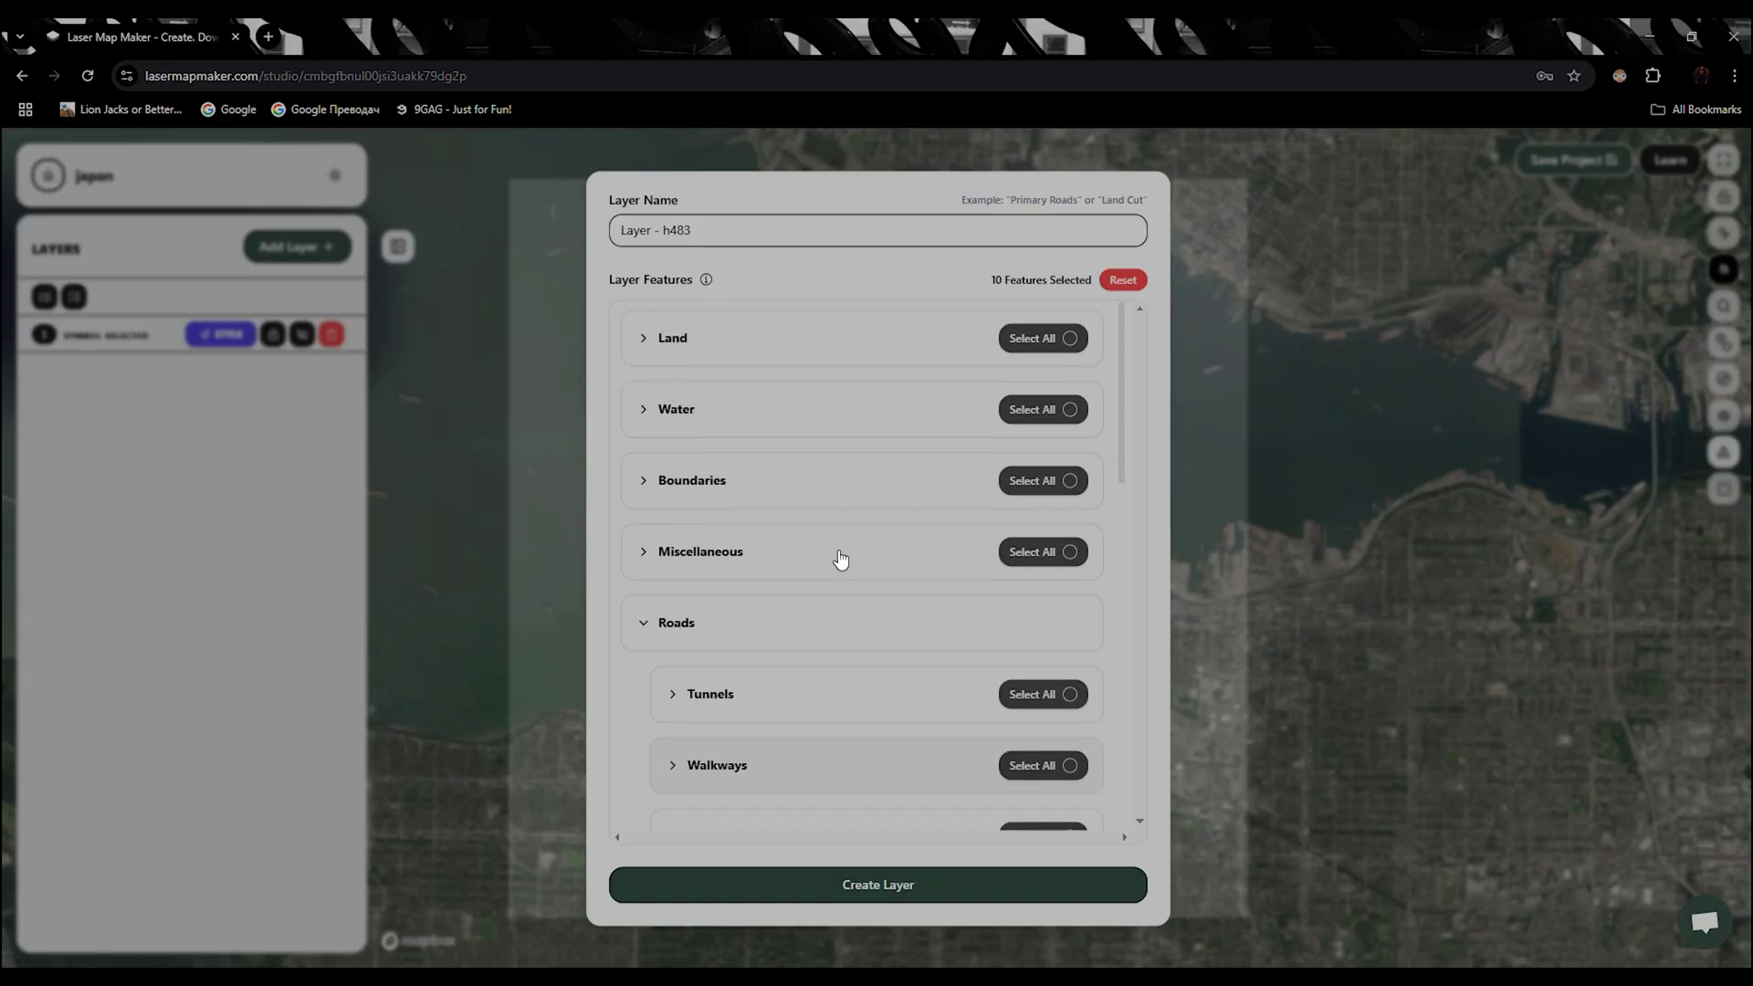
pyautogui.scroll(-3, 691, 611)
pyautogui.scroll(-1, 704, 536)
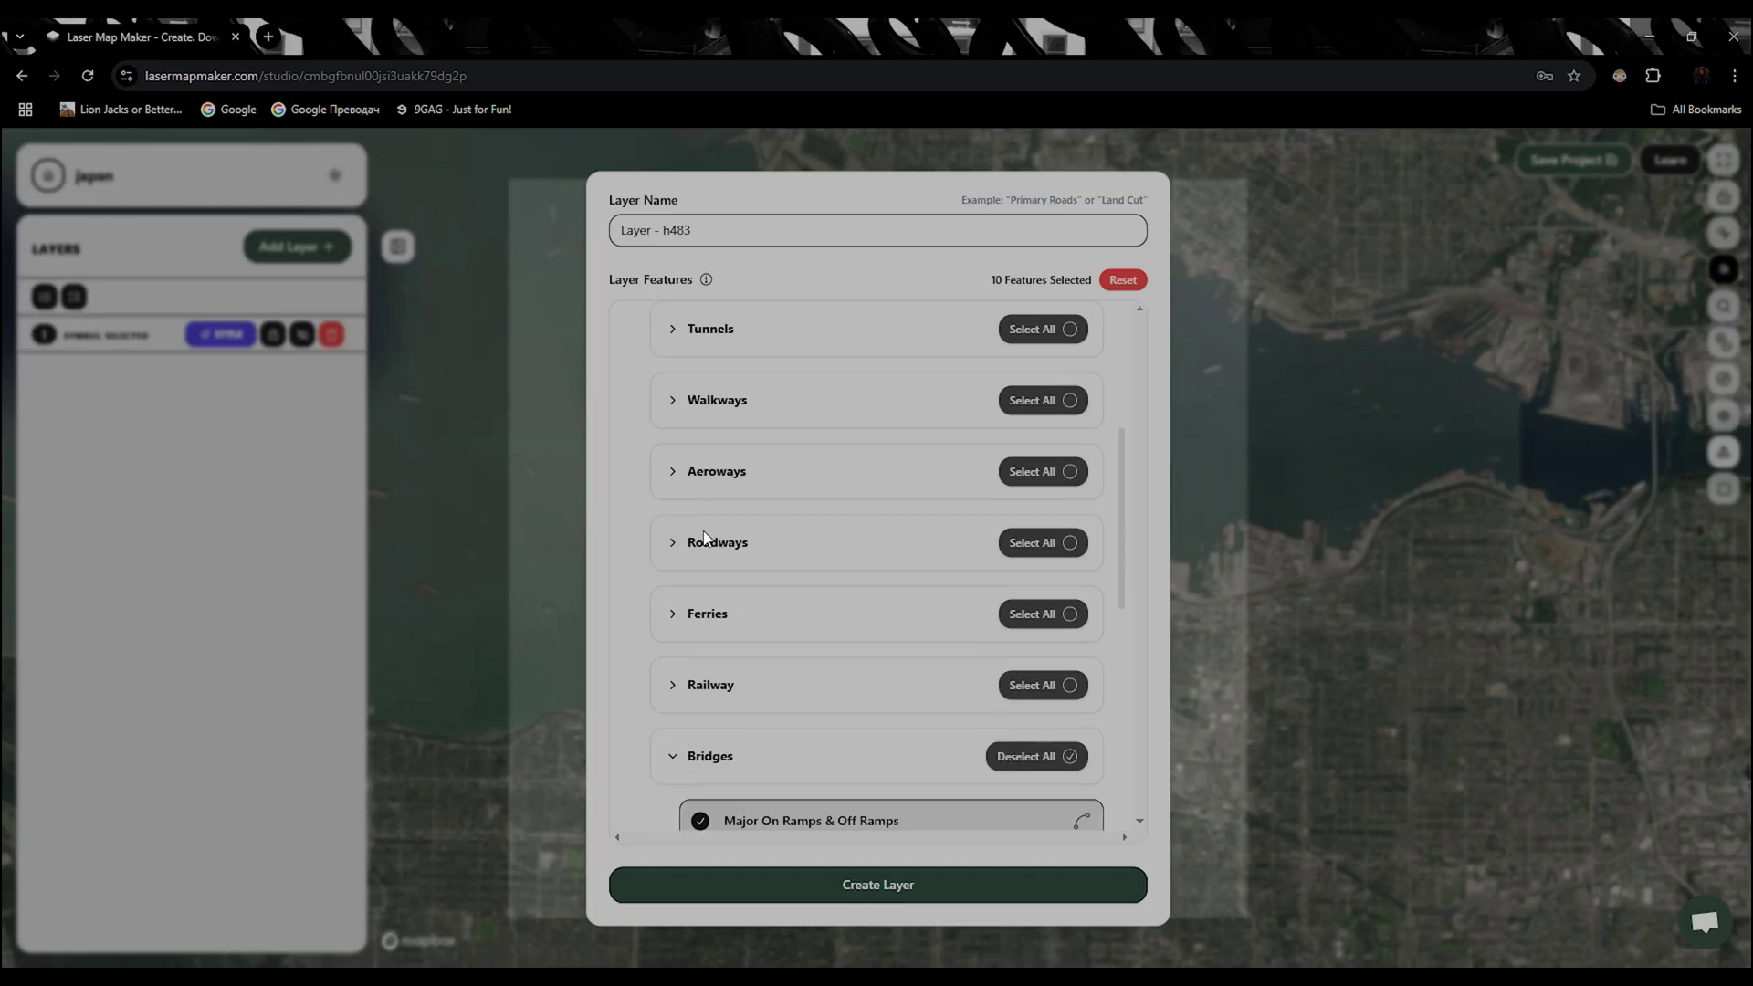
pyautogui.click(1036, 543)
pyautogui.click(983, 885)
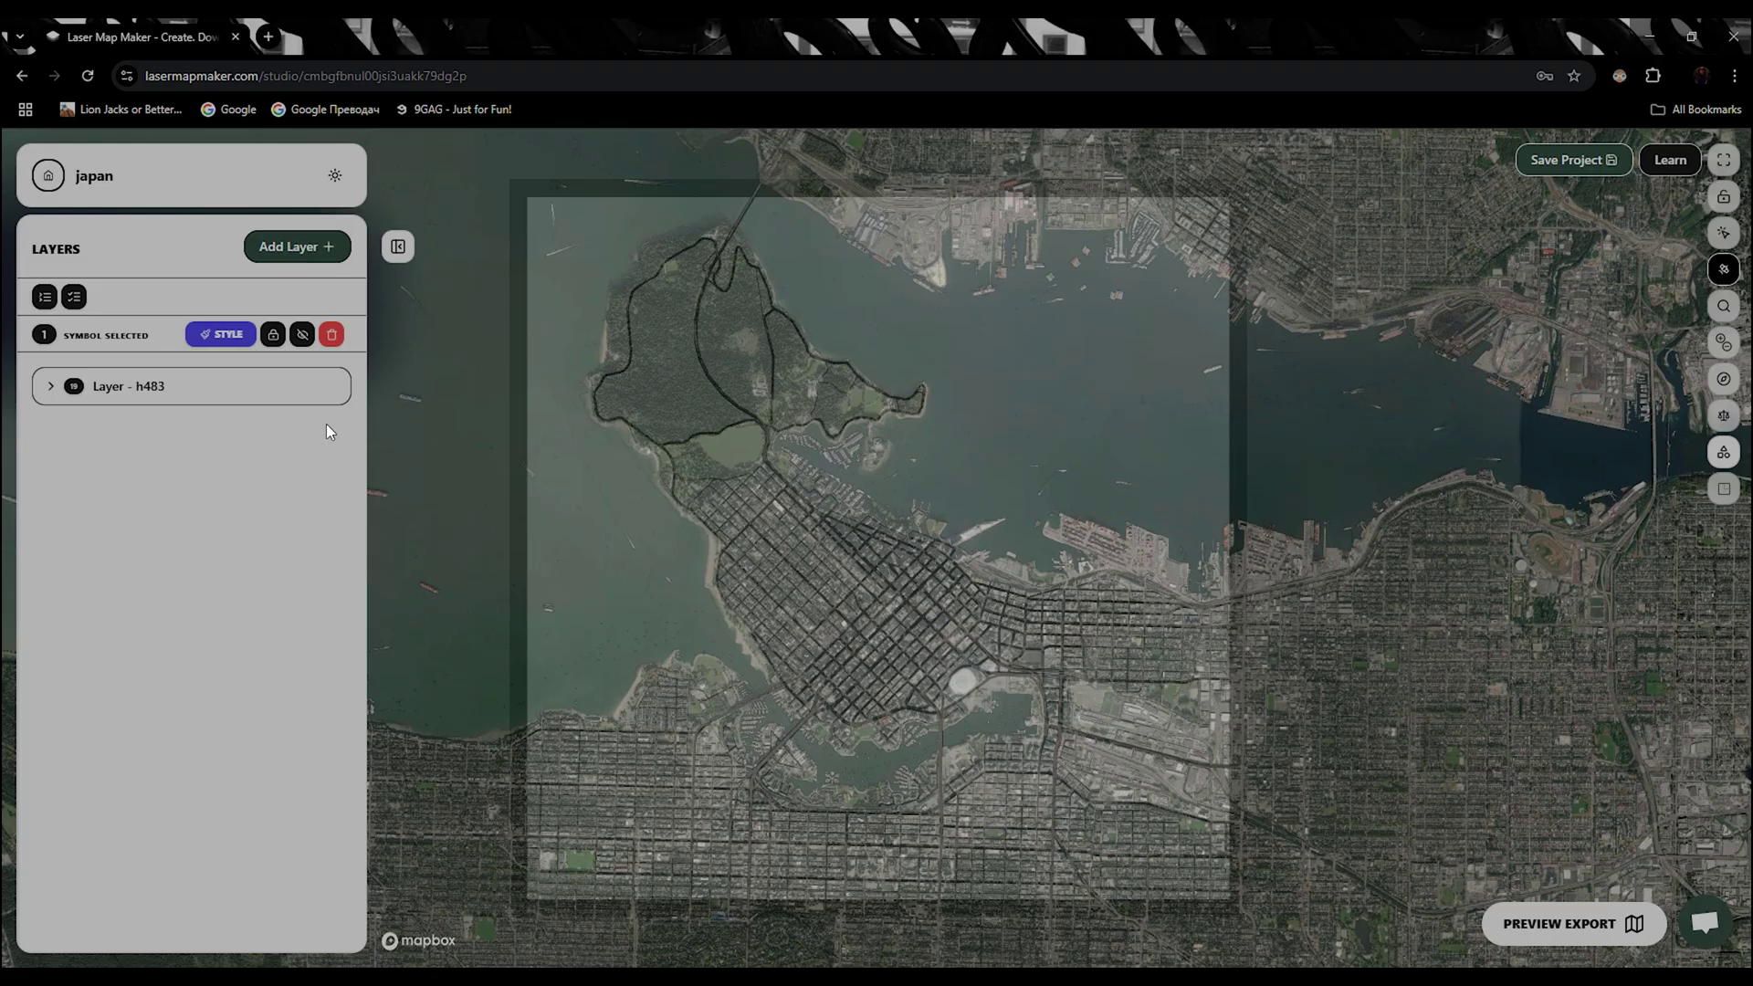
# Open the export preview, display the road layer's preview, and set its vector strategy to Outline.
pyautogui.click(1492, 936)
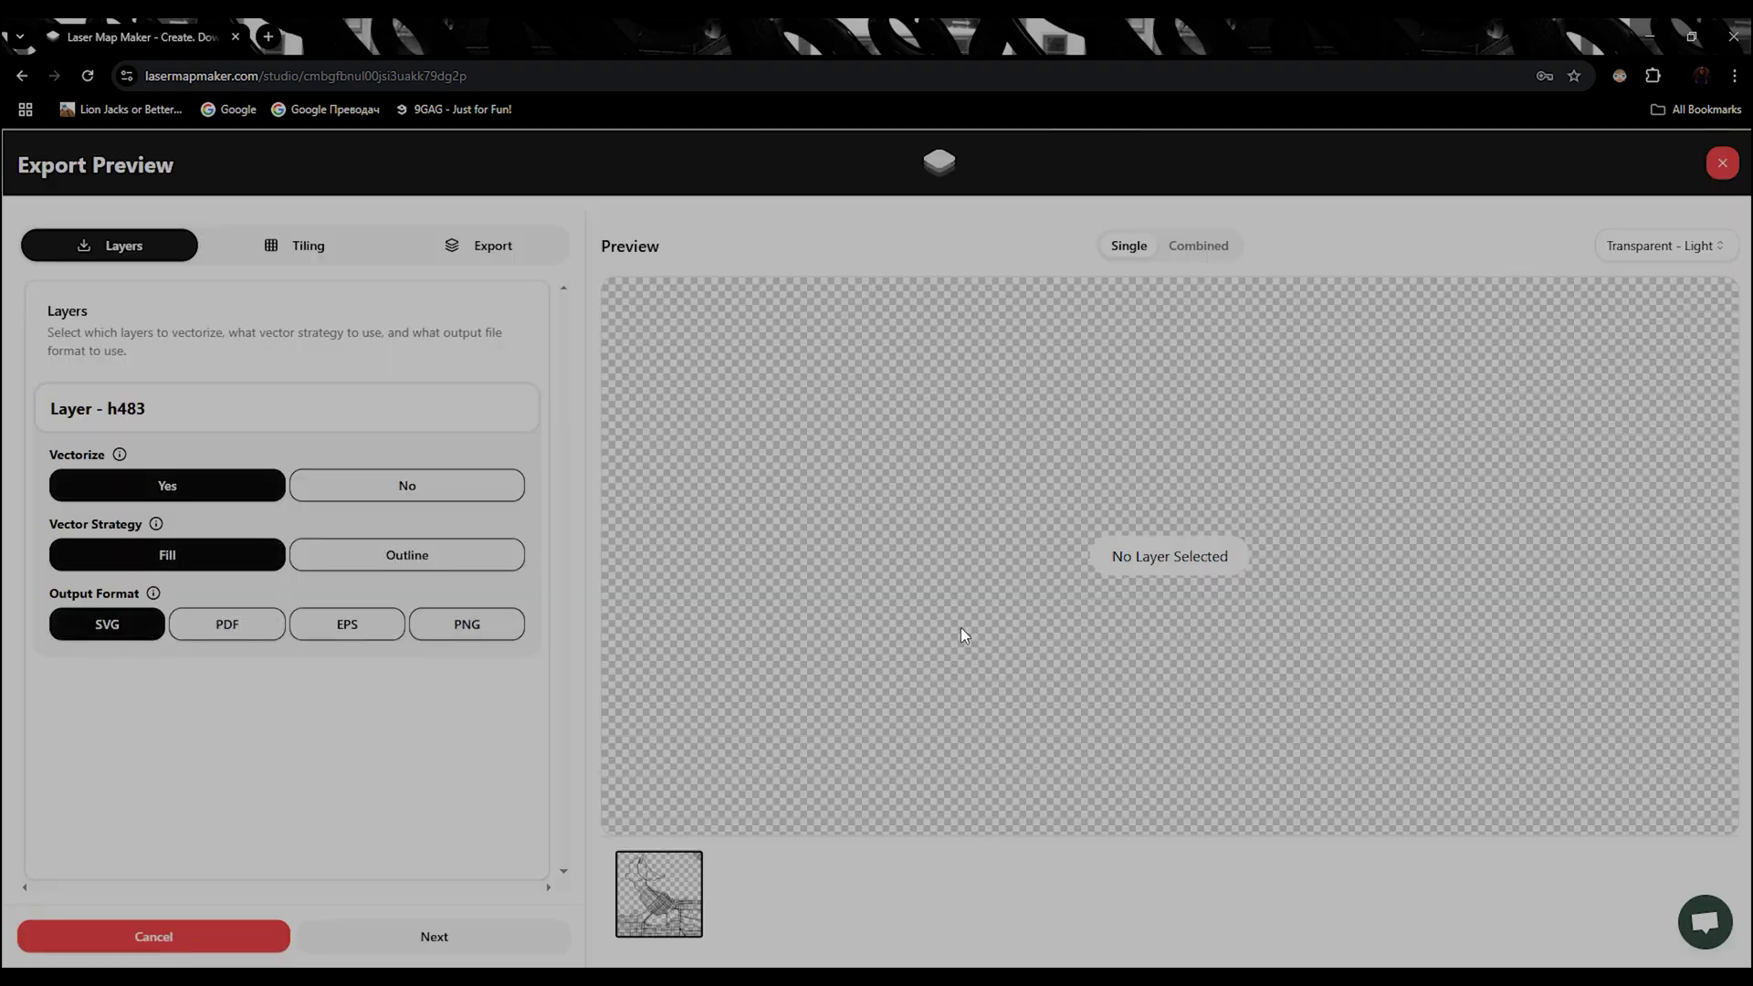
pyautogui.click(189, 418)
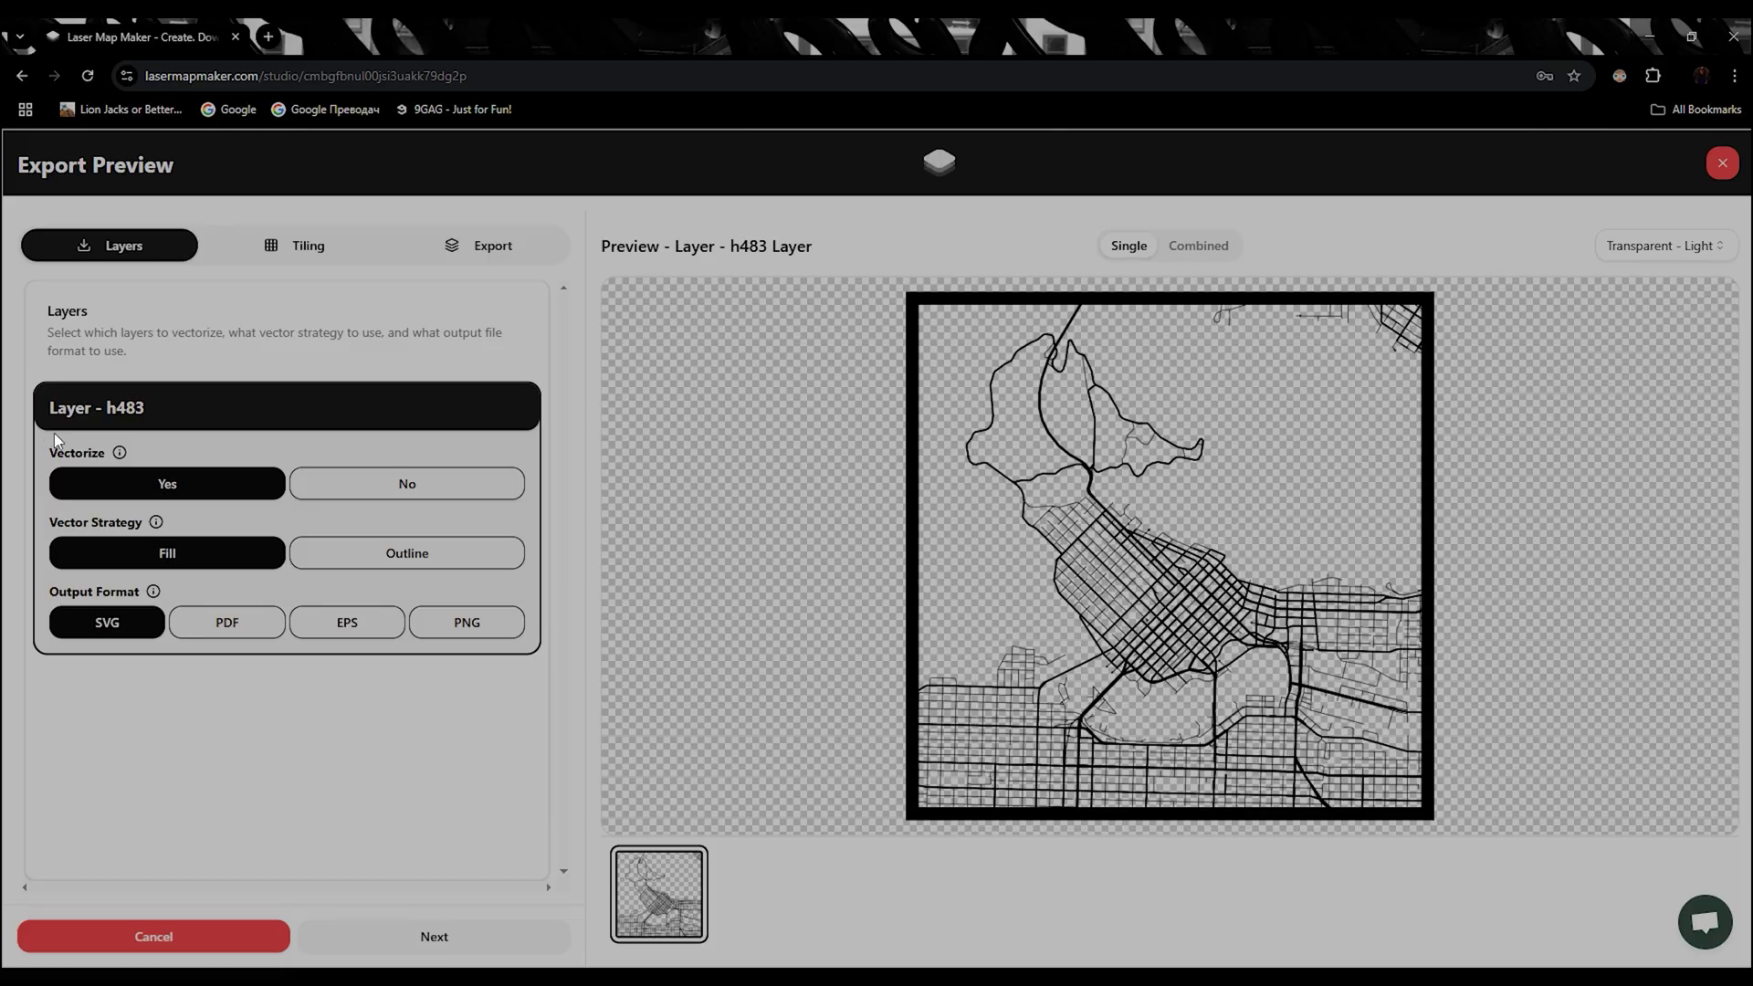
pyautogui.click(352, 556)
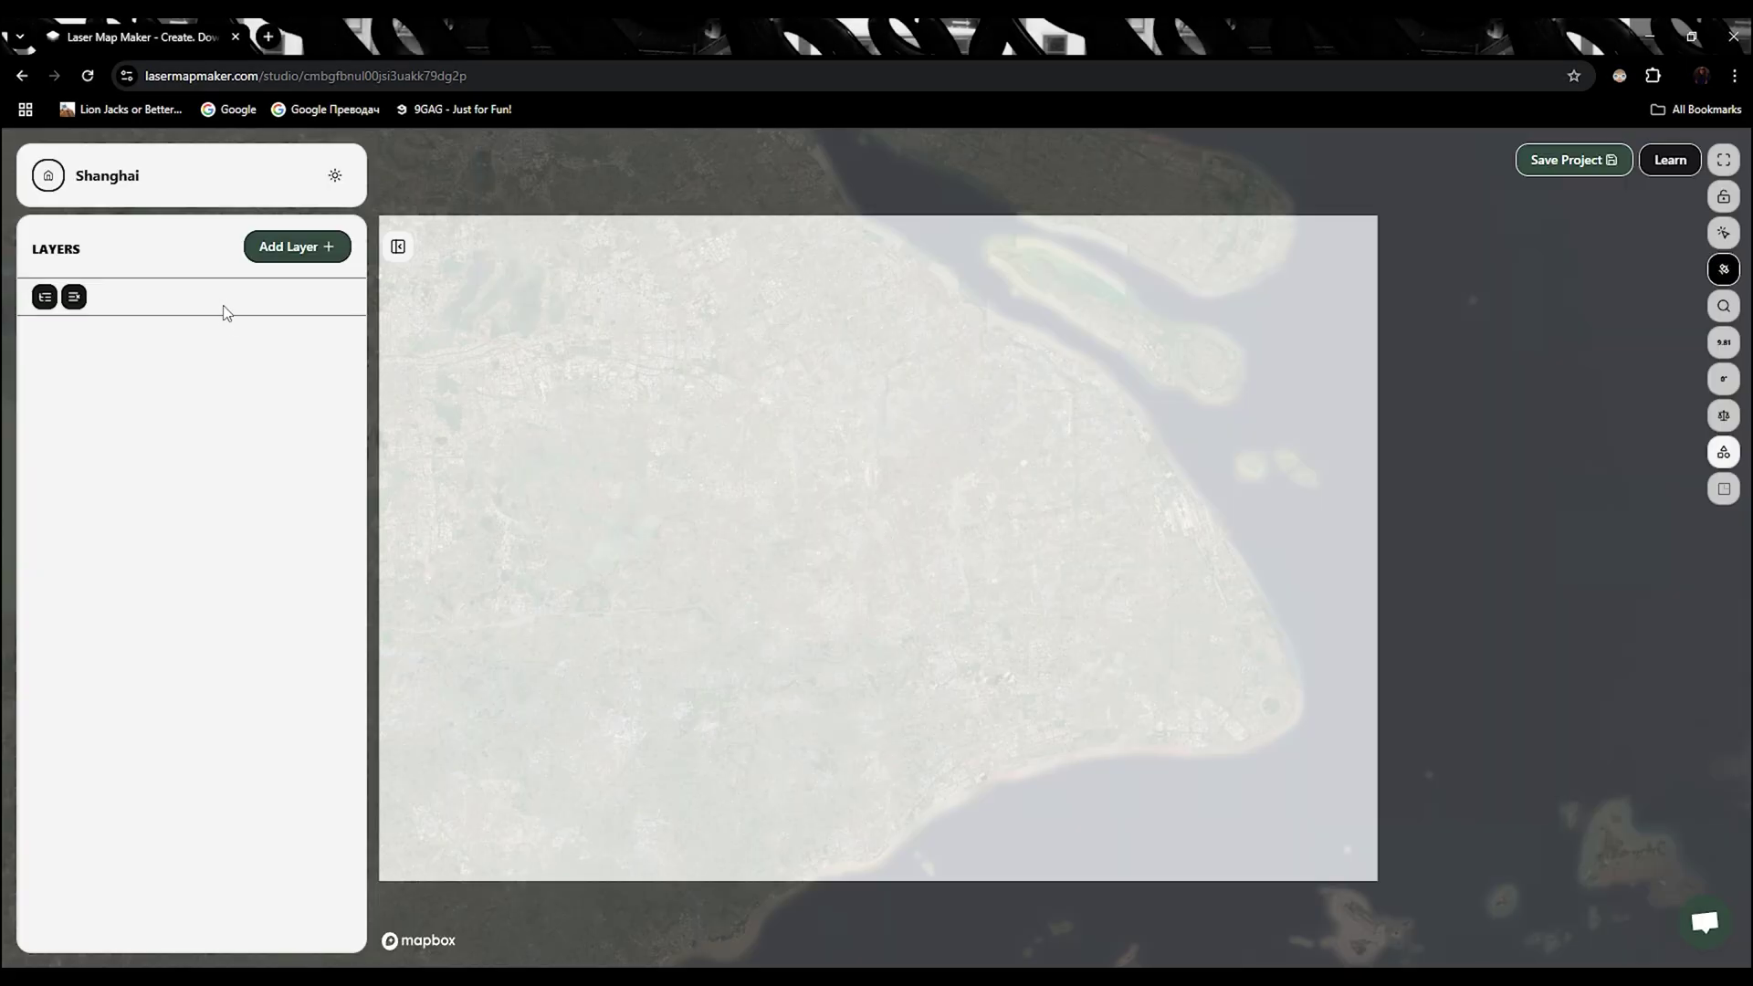
# In the Shanghai project, create a layer containing only Land Fill from the Land group, keeping the default name.
pyautogui.click(318, 256)
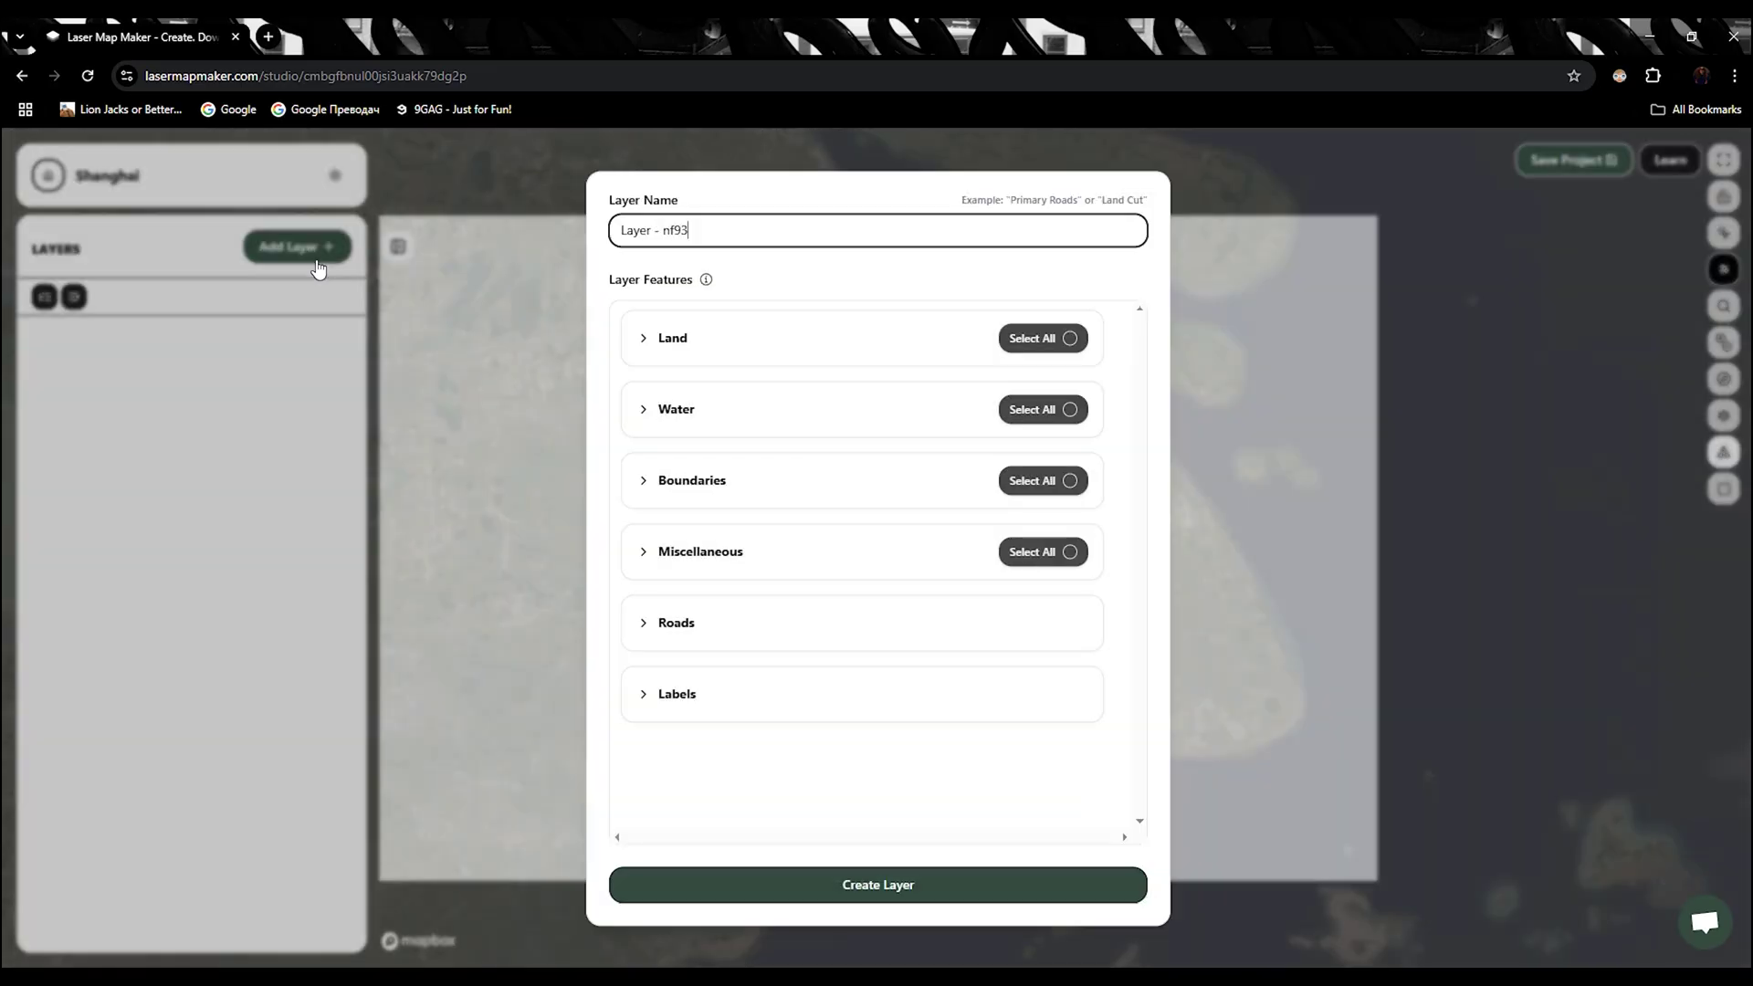
pyautogui.click(653, 353)
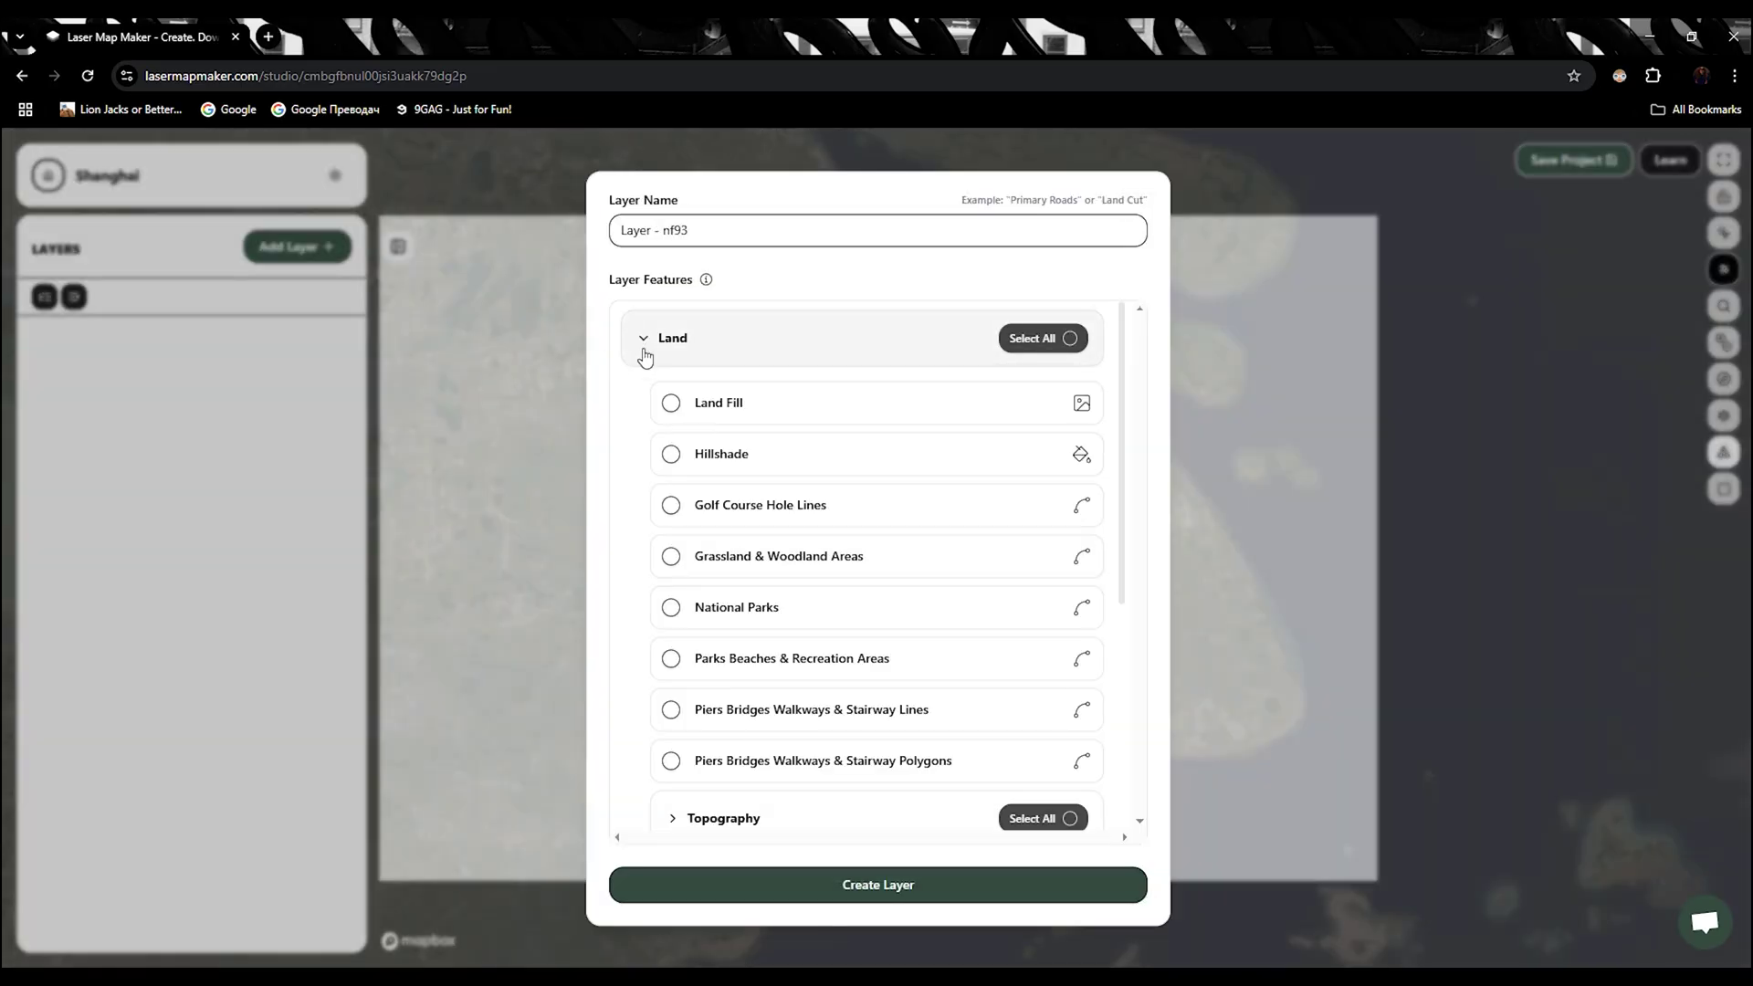
pyautogui.click(670, 406)
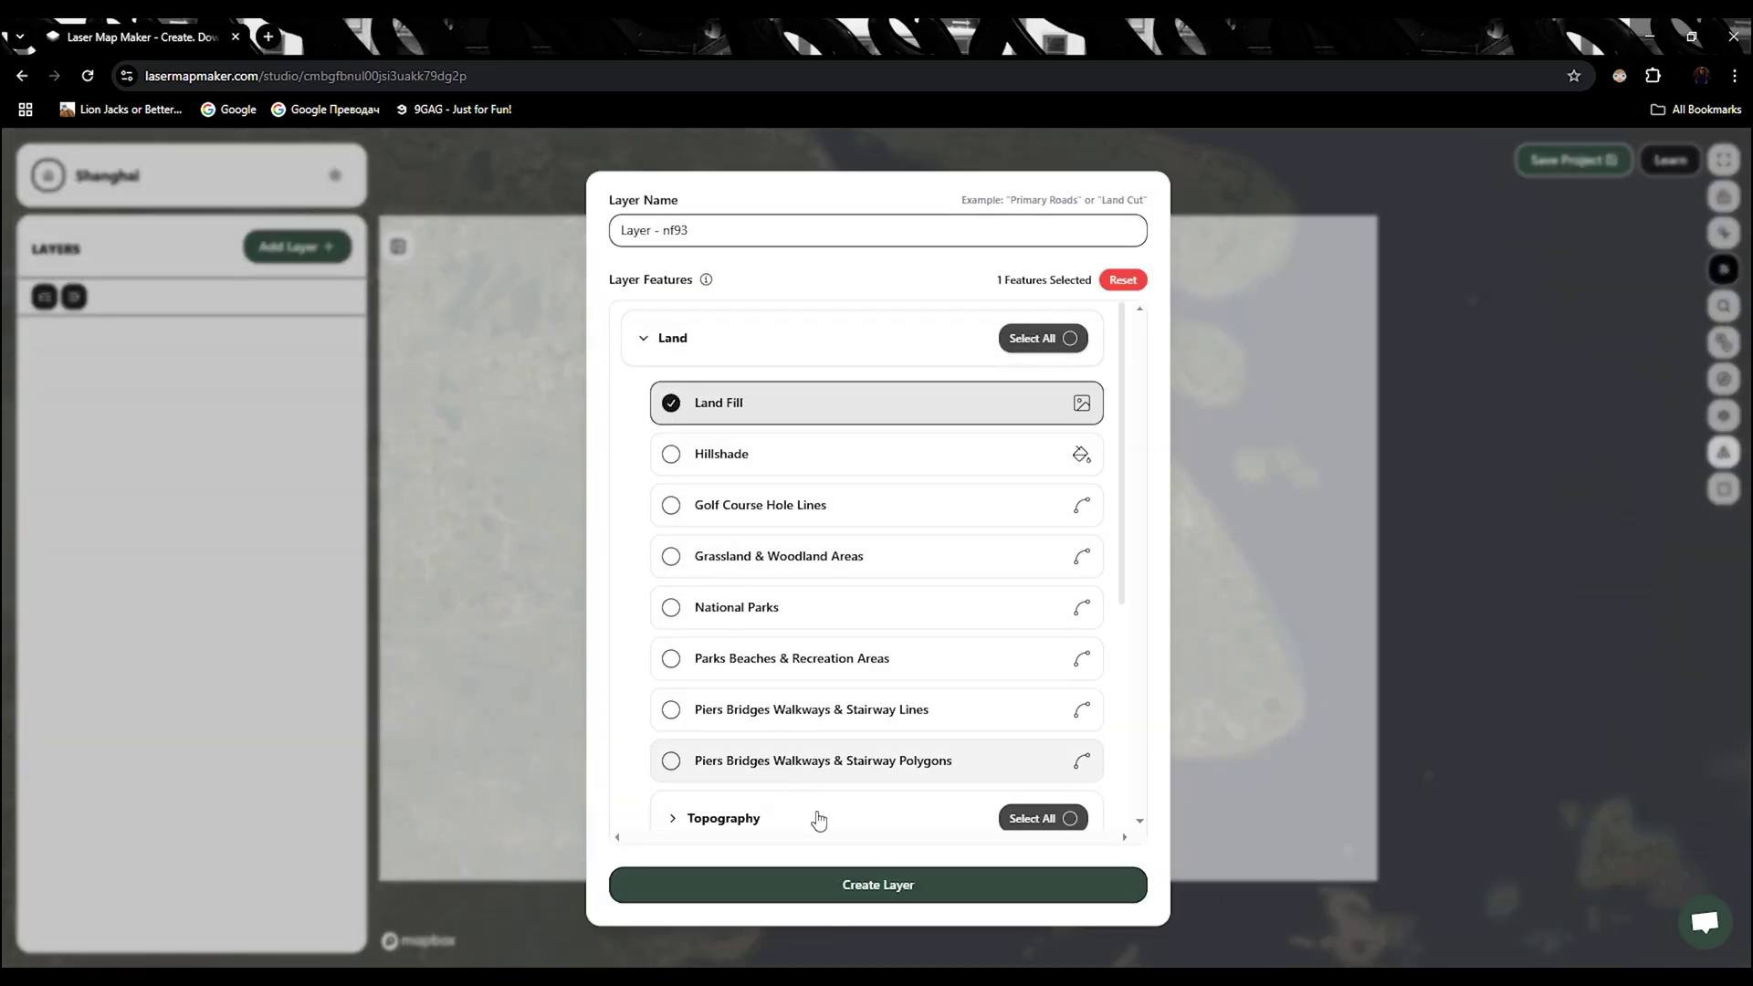
pyautogui.click(830, 886)
pyautogui.moveTo(337, 356)
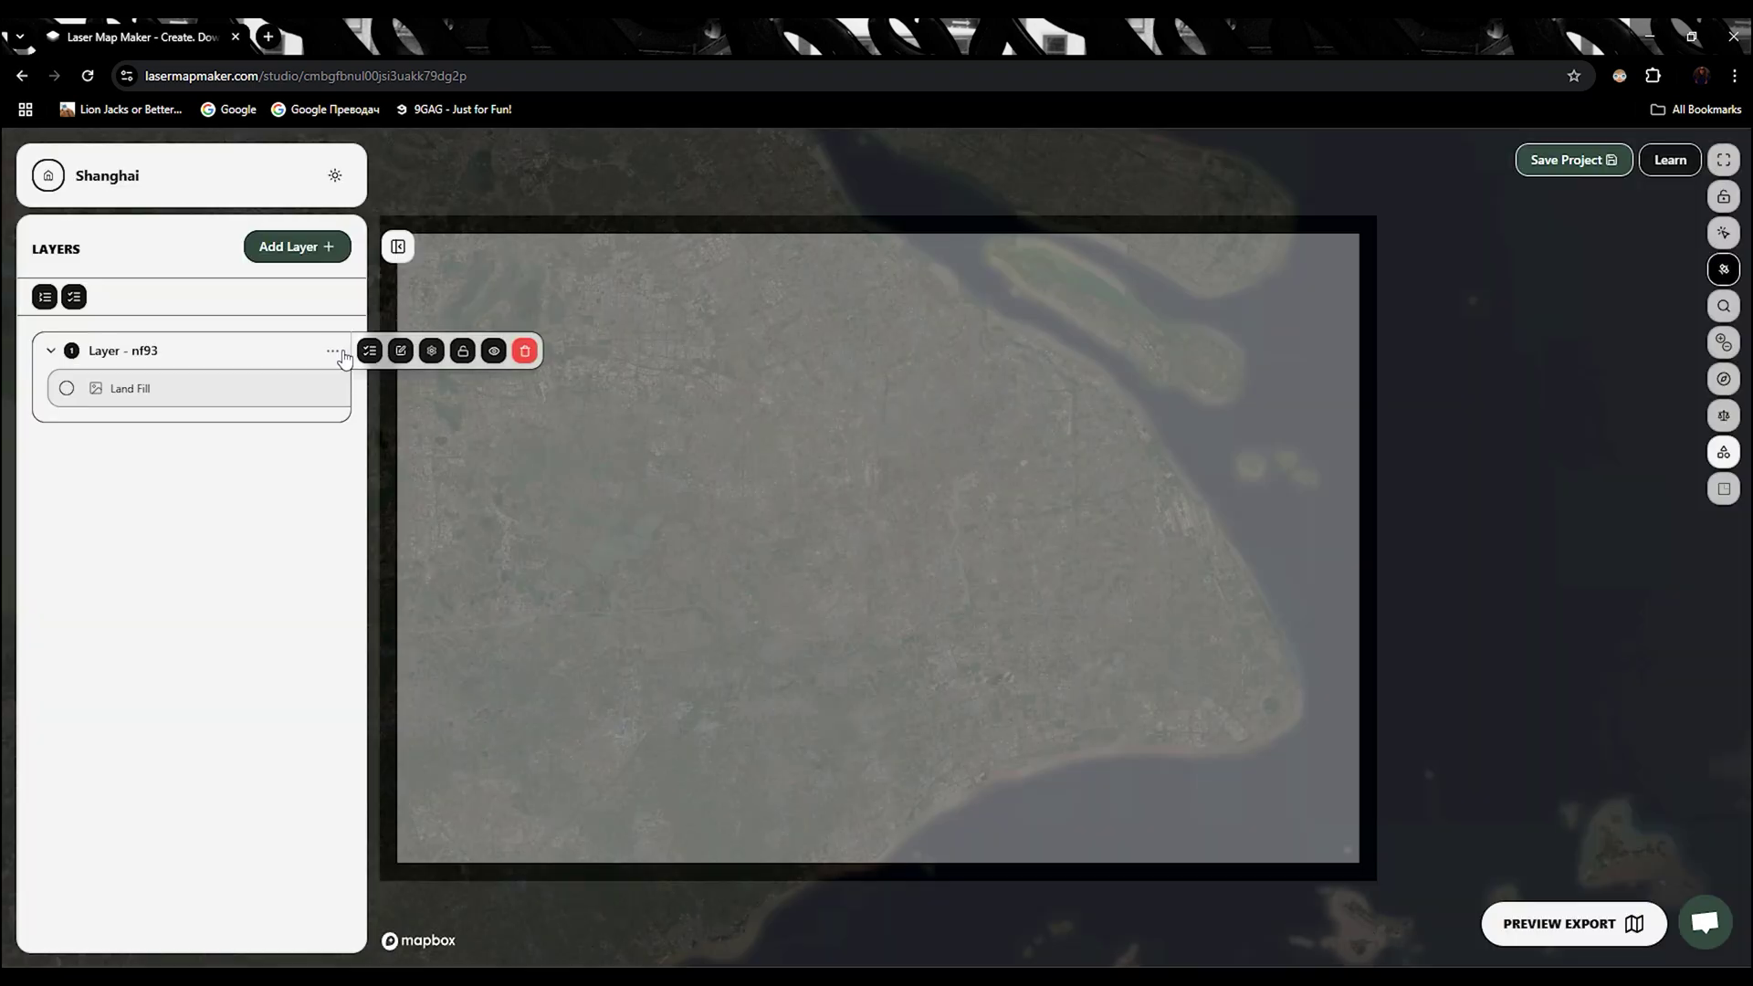
# Add the Water Fill feature from the Water group to the existing Land Fill layer.
pyautogui.click(432, 352)
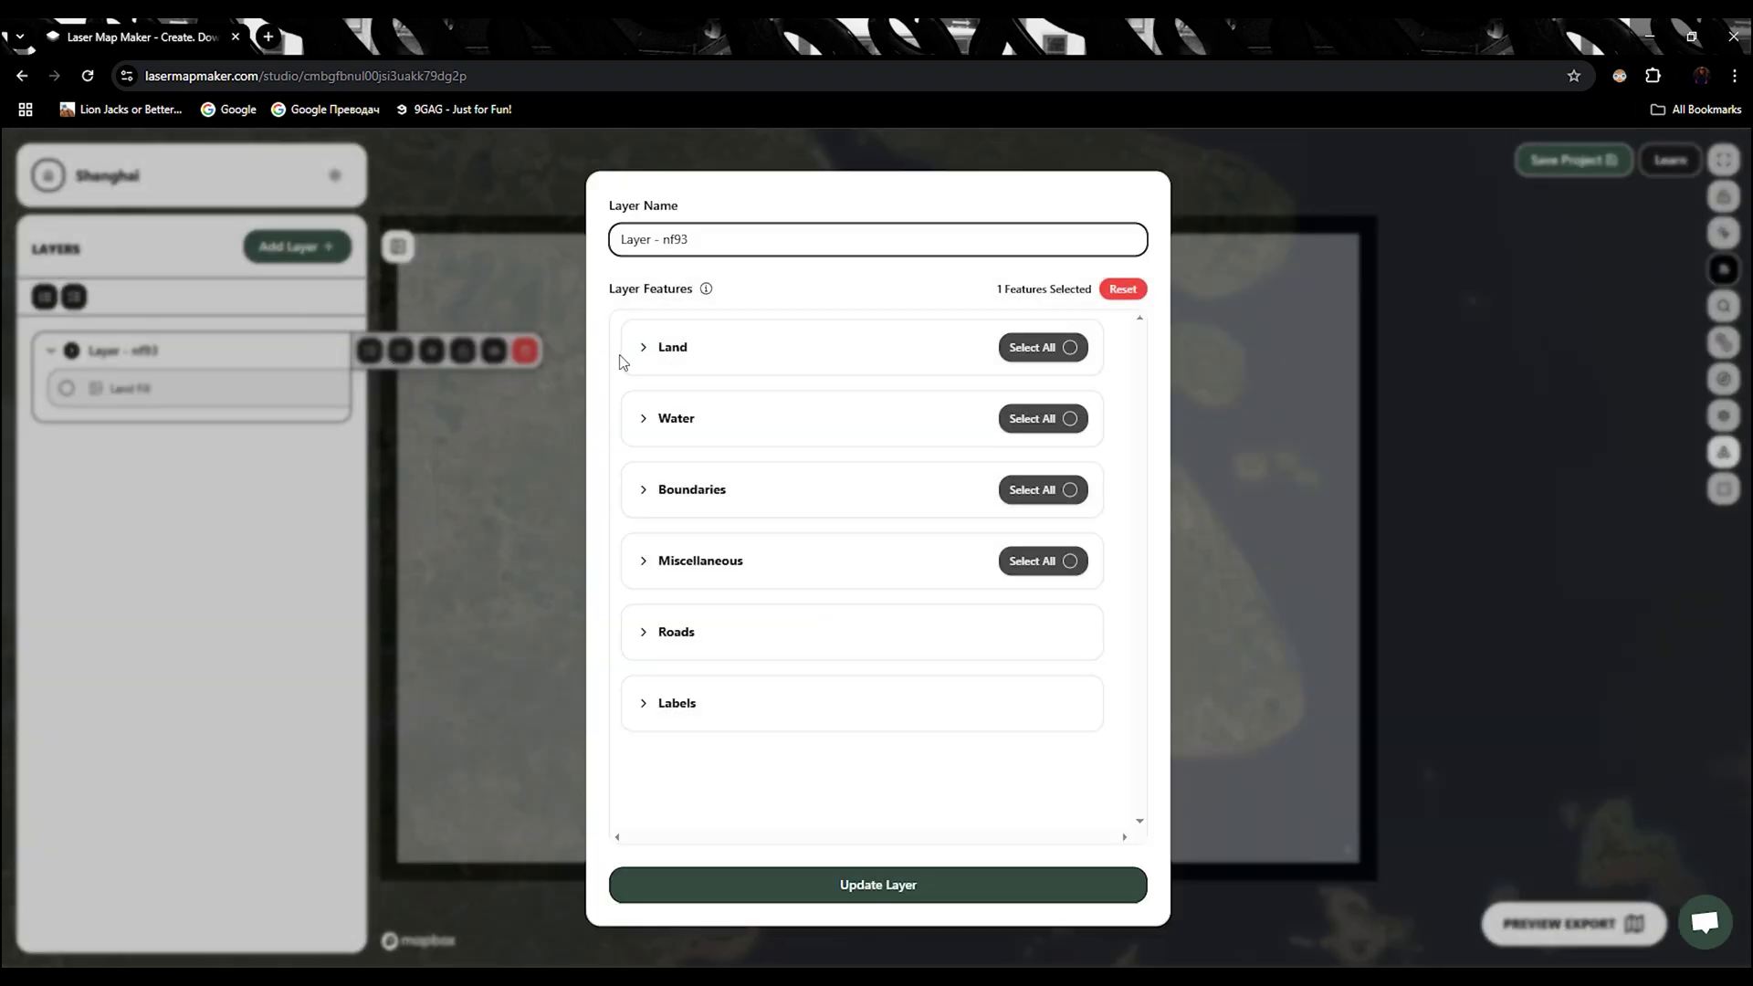
pyautogui.click(642, 420)
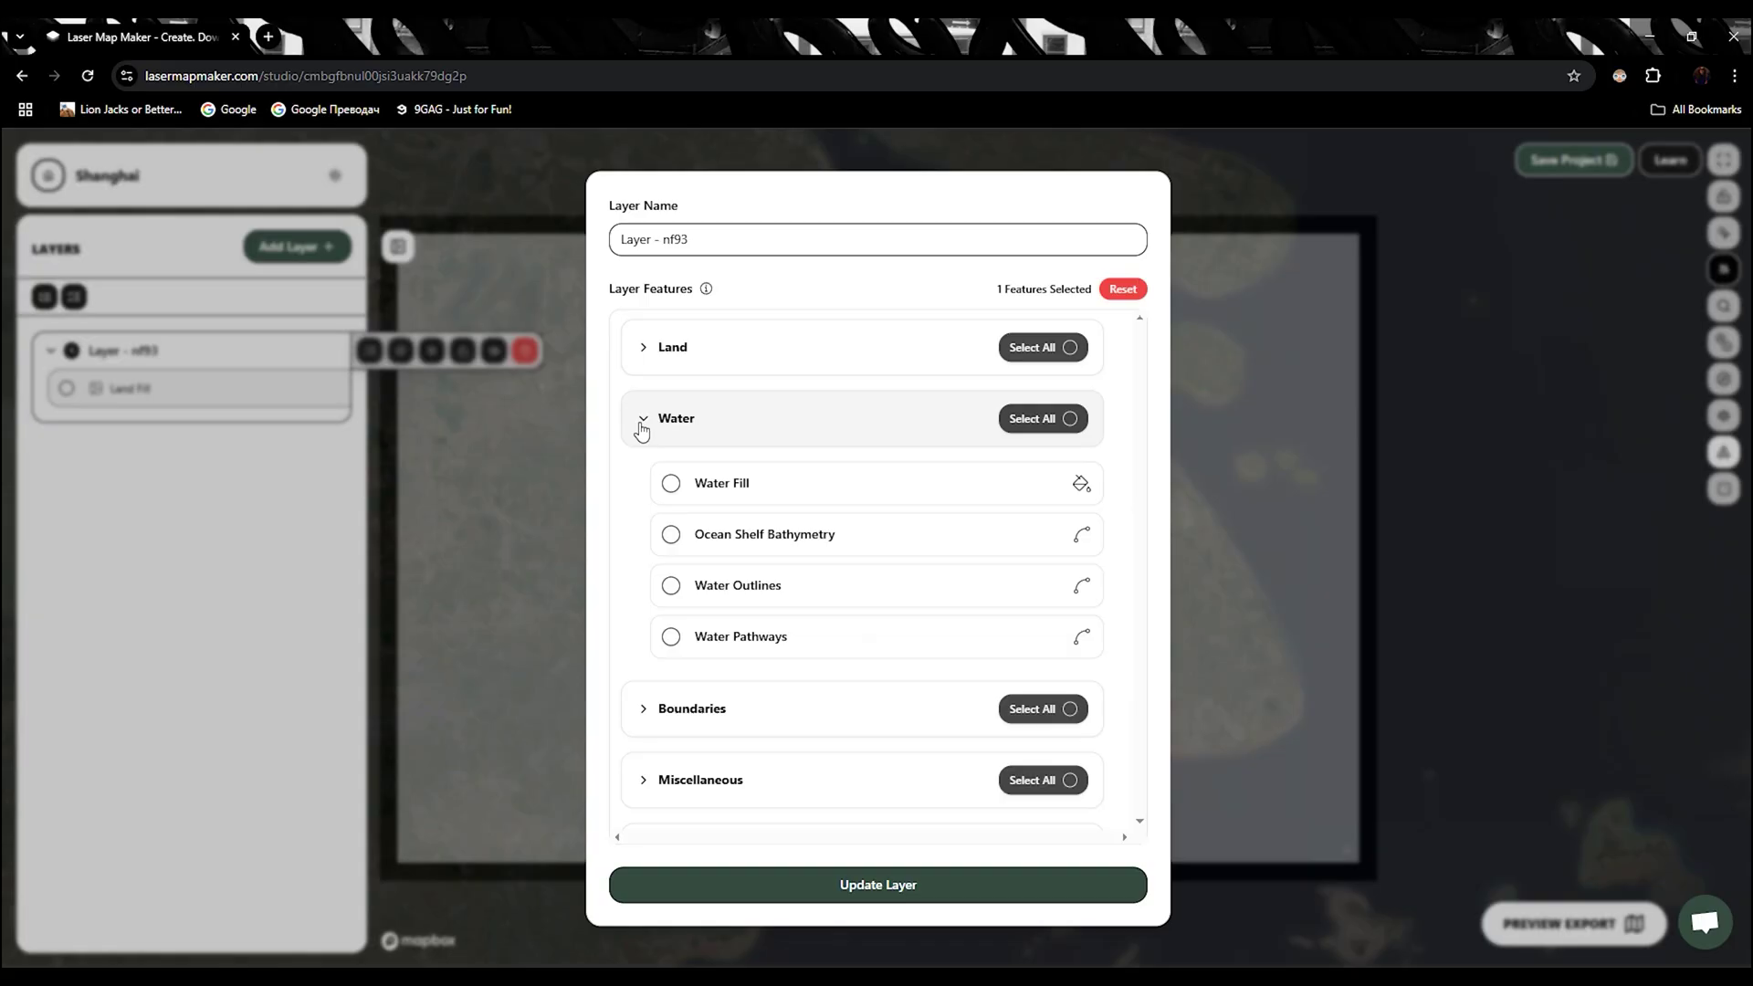
pyautogui.click(671, 483)
pyautogui.click(1000, 886)
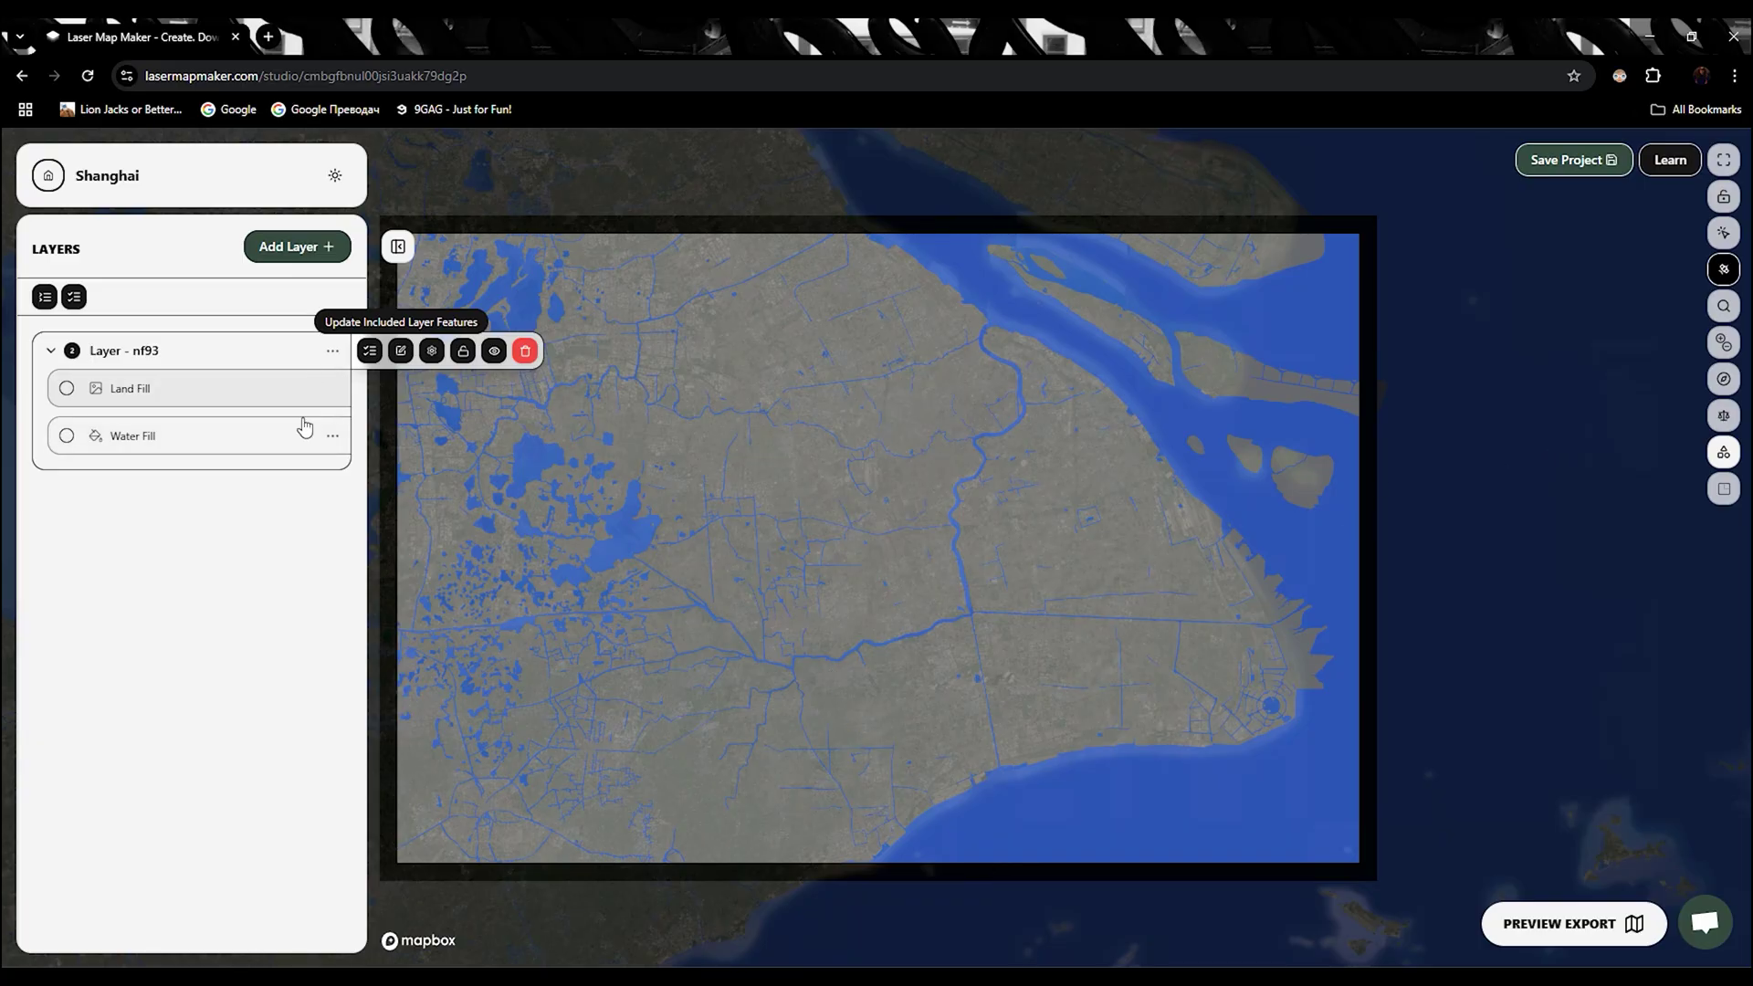
# Create a layer with the Secondary Streets, Secondary Tertiary and Paths features from Roadways, keeping the default name.
pyautogui.click(321, 259)
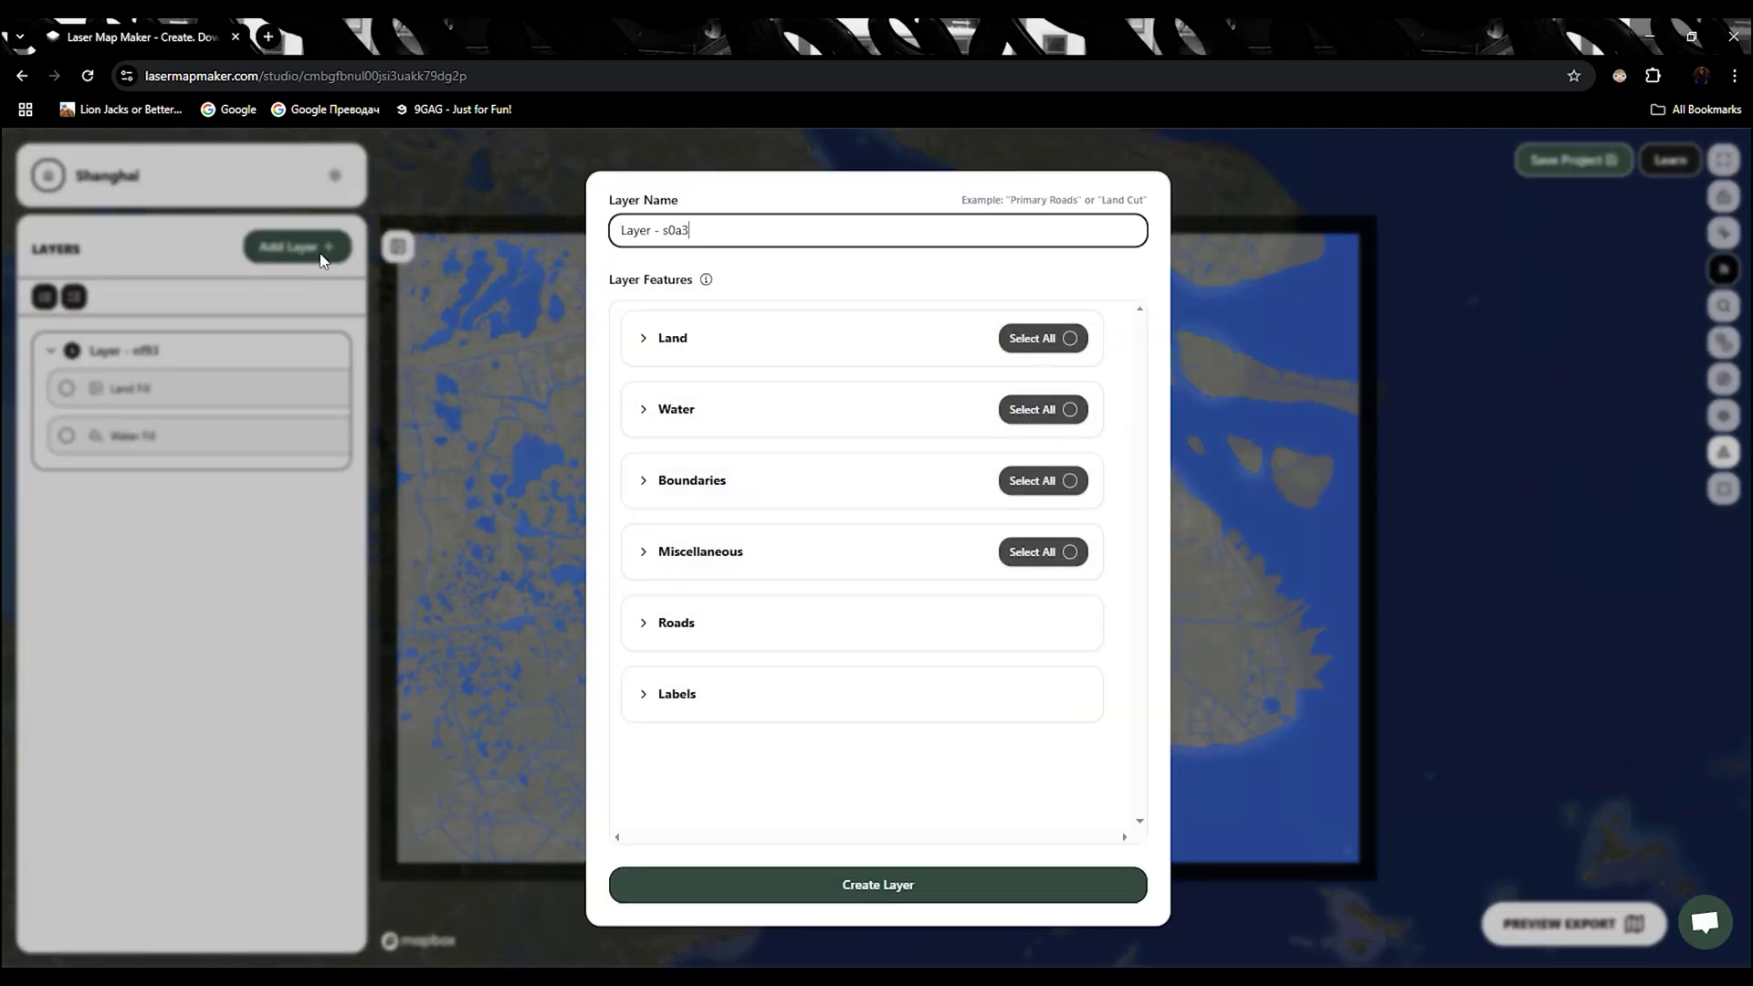
pyautogui.click(681, 628)
pyautogui.scroll(-3, 673, 552)
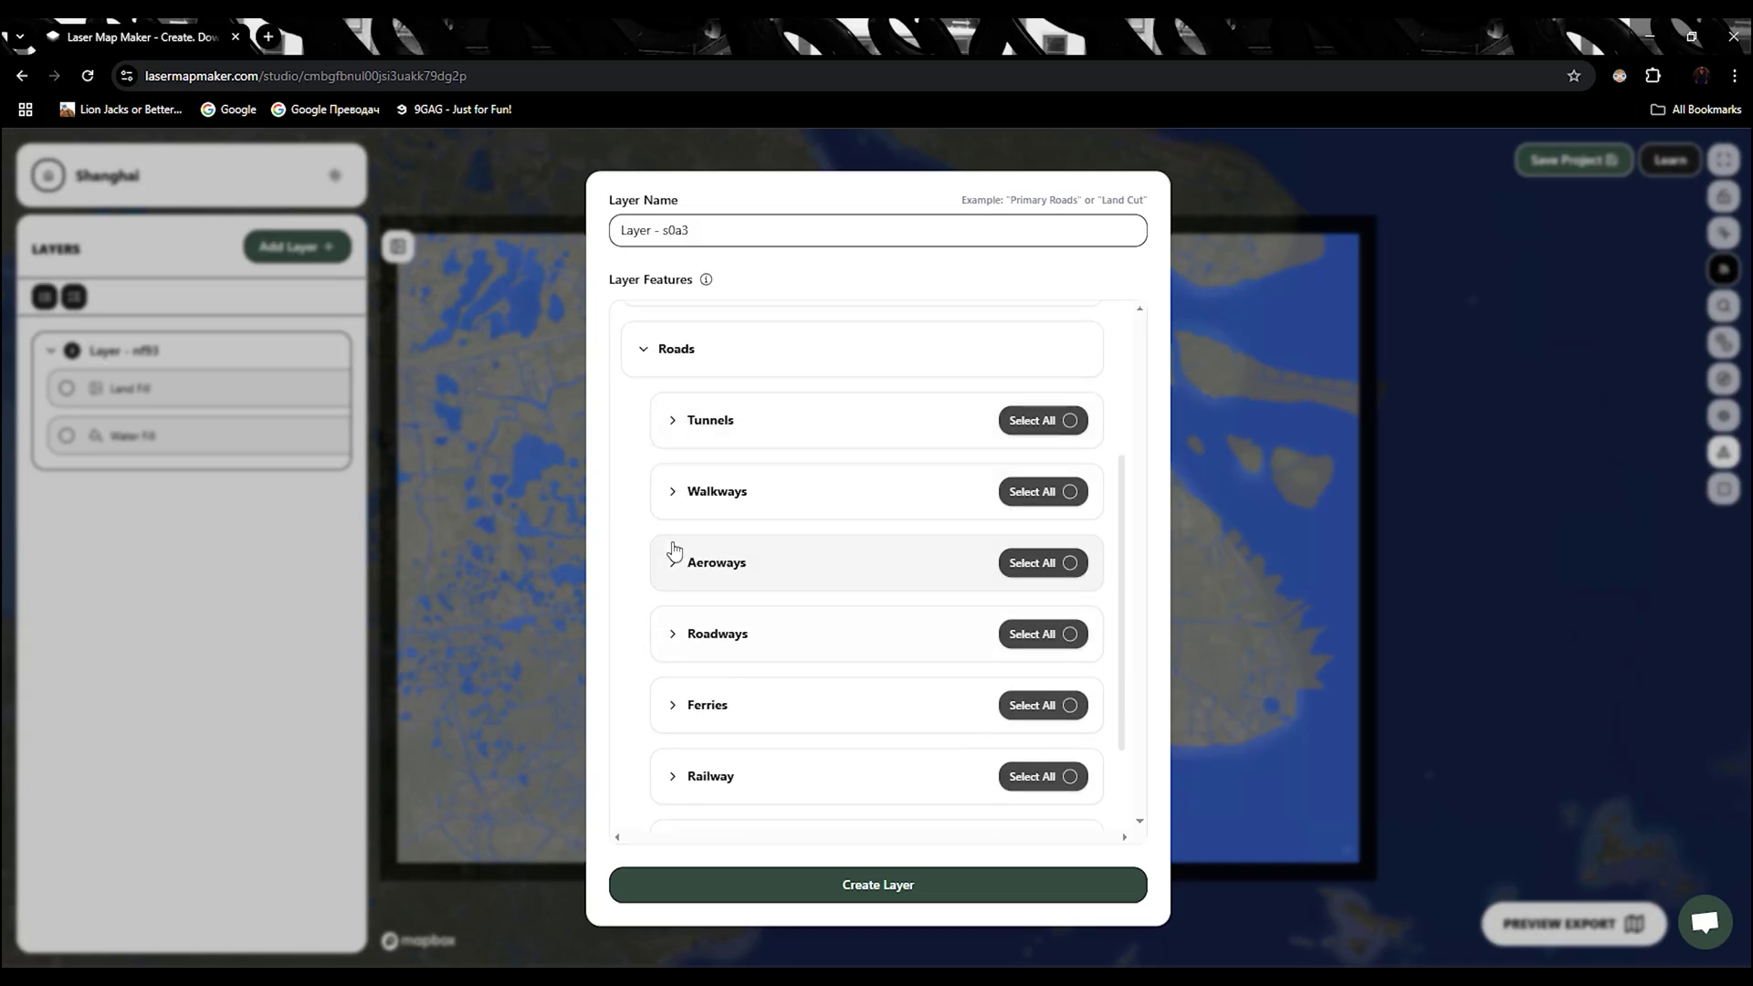
pyautogui.click(696, 633)
pyautogui.scroll(-5, 699, 646)
pyautogui.click(699, 643)
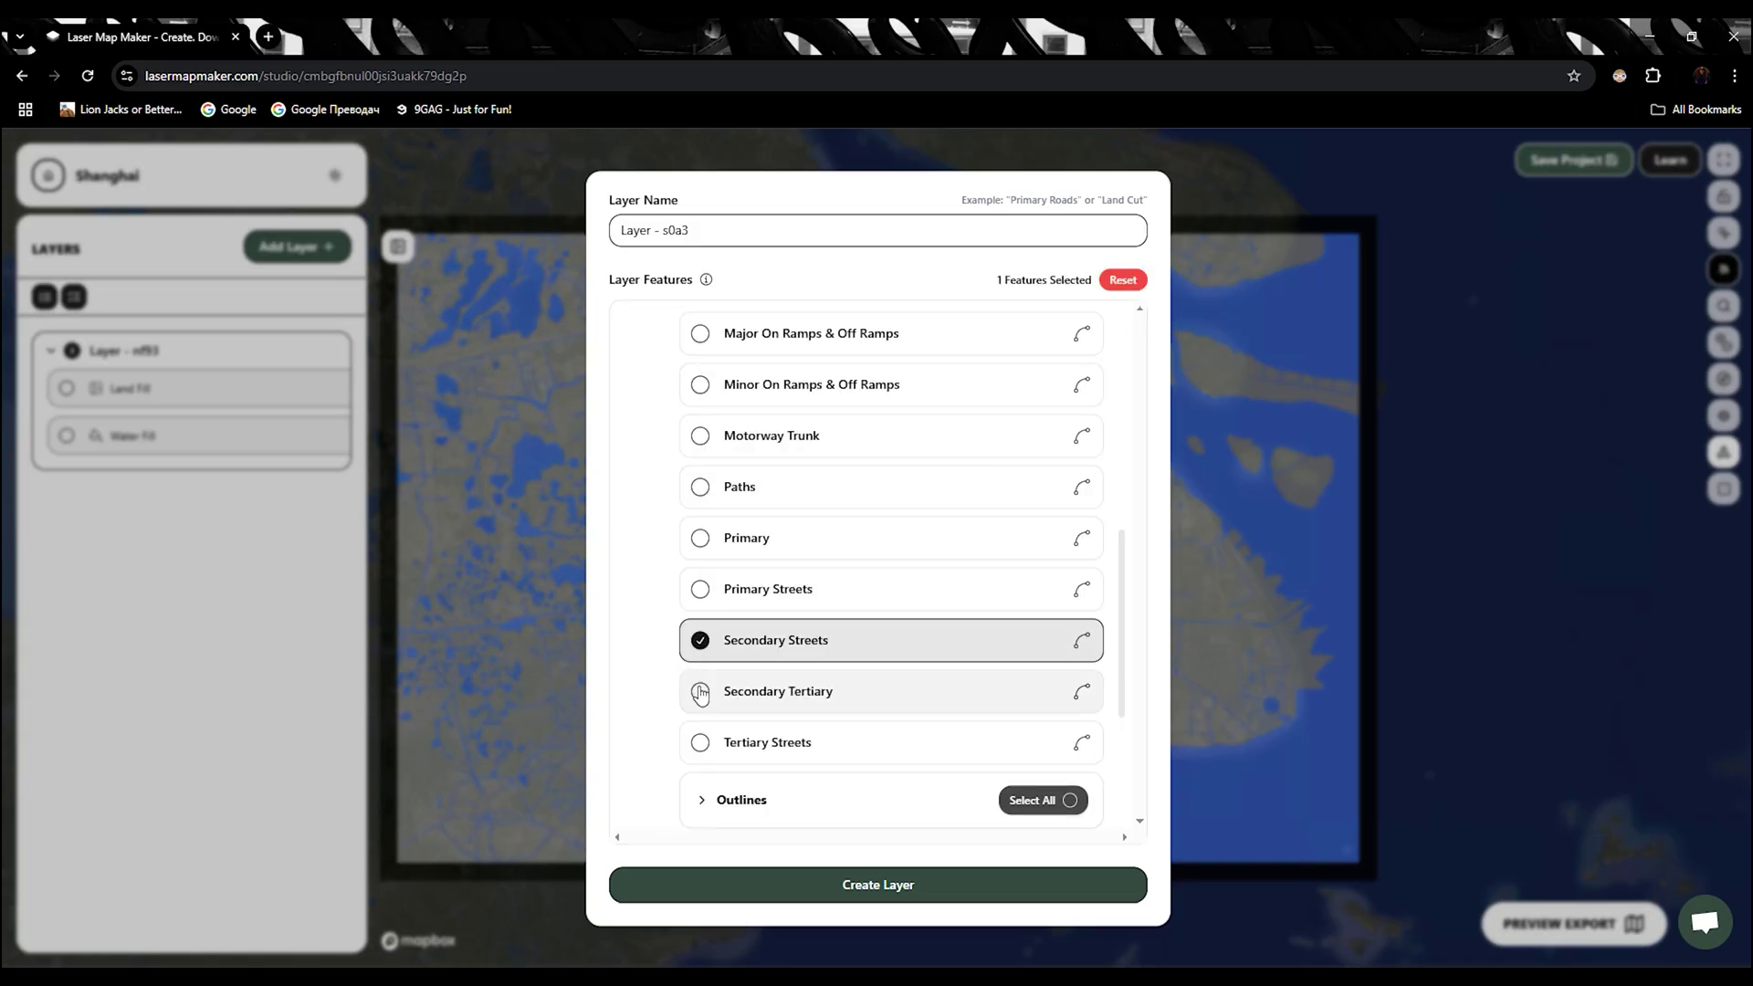
pyautogui.click(700, 693)
pyautogui.click(700, 488)
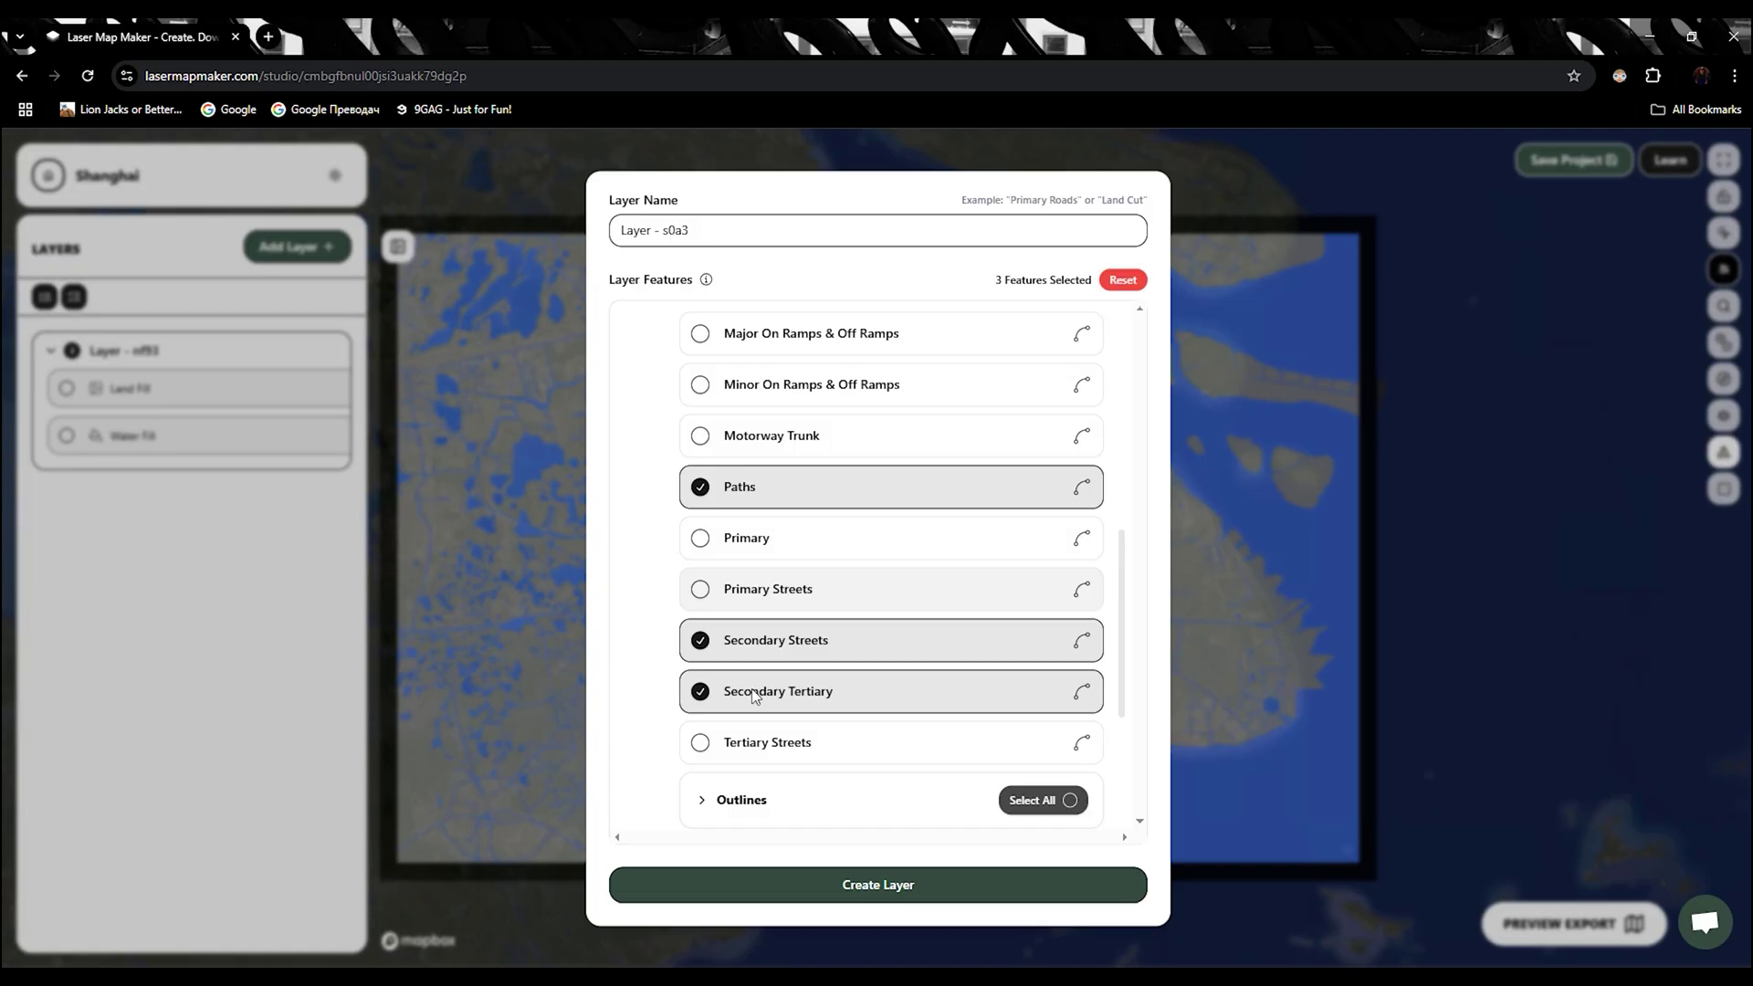
pyautogui.click(787, 884)
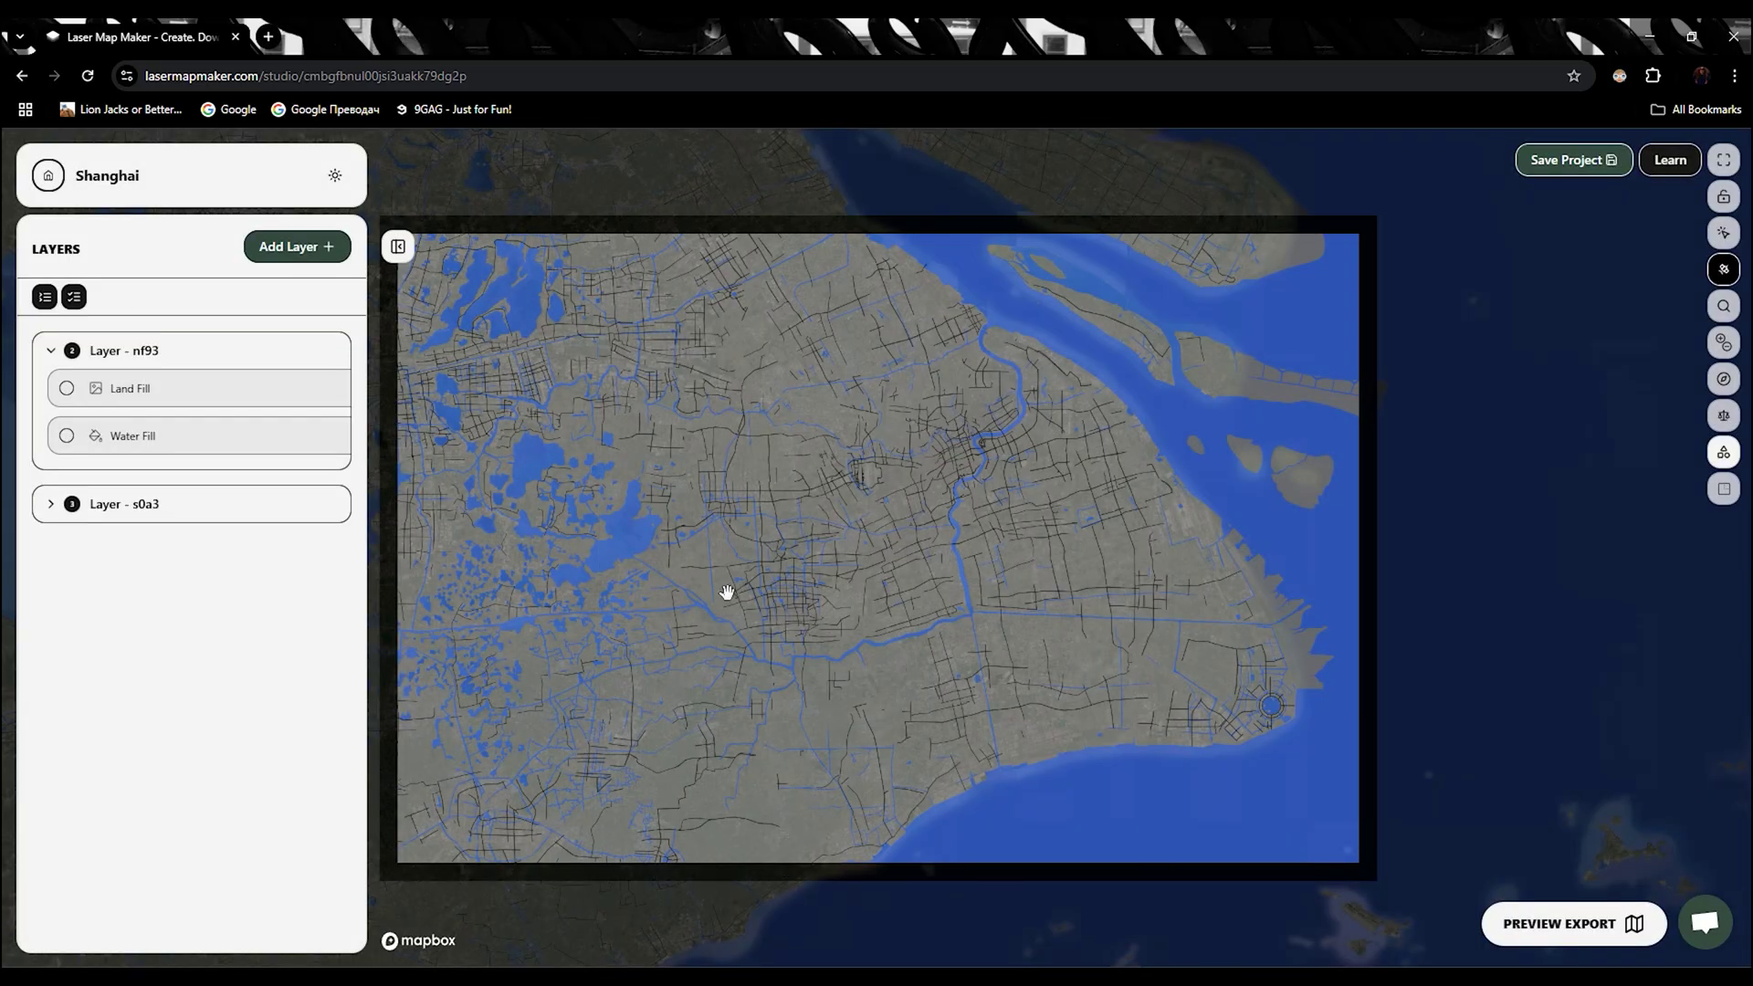
# Update the new road layer's included features by adding Primary Streets from the Roadways group.
pyautogui.click(48, 504)
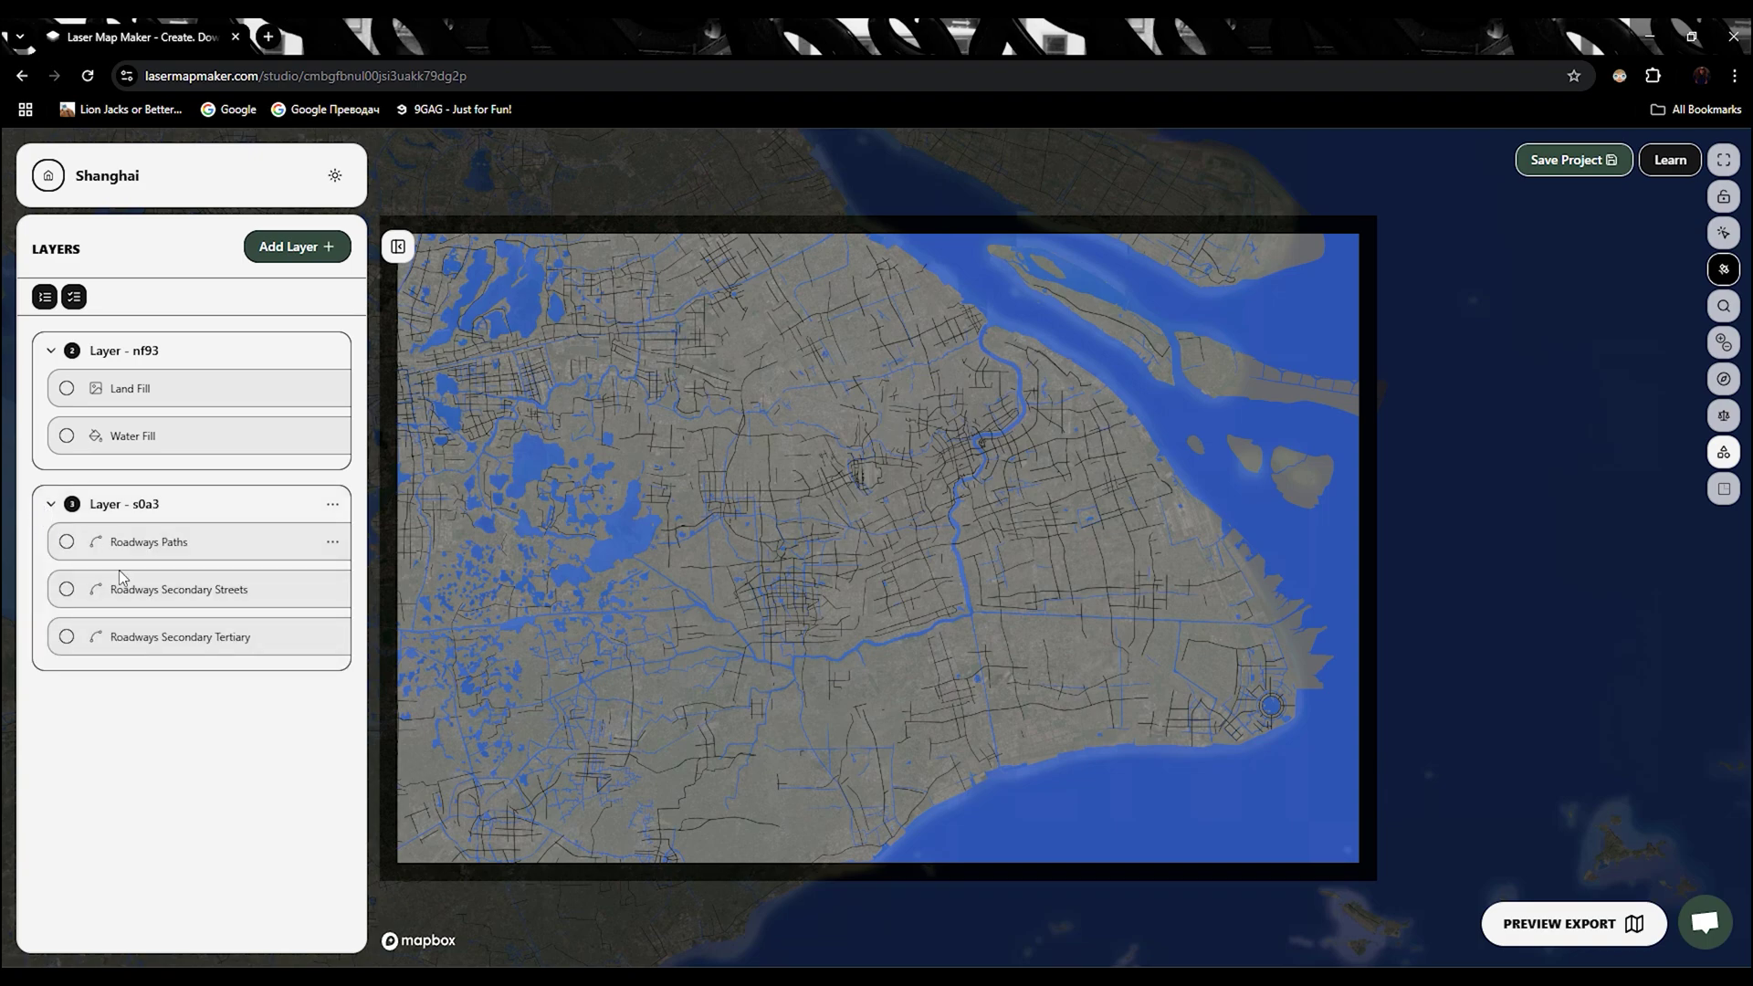
pyautogui.click(331, 508)
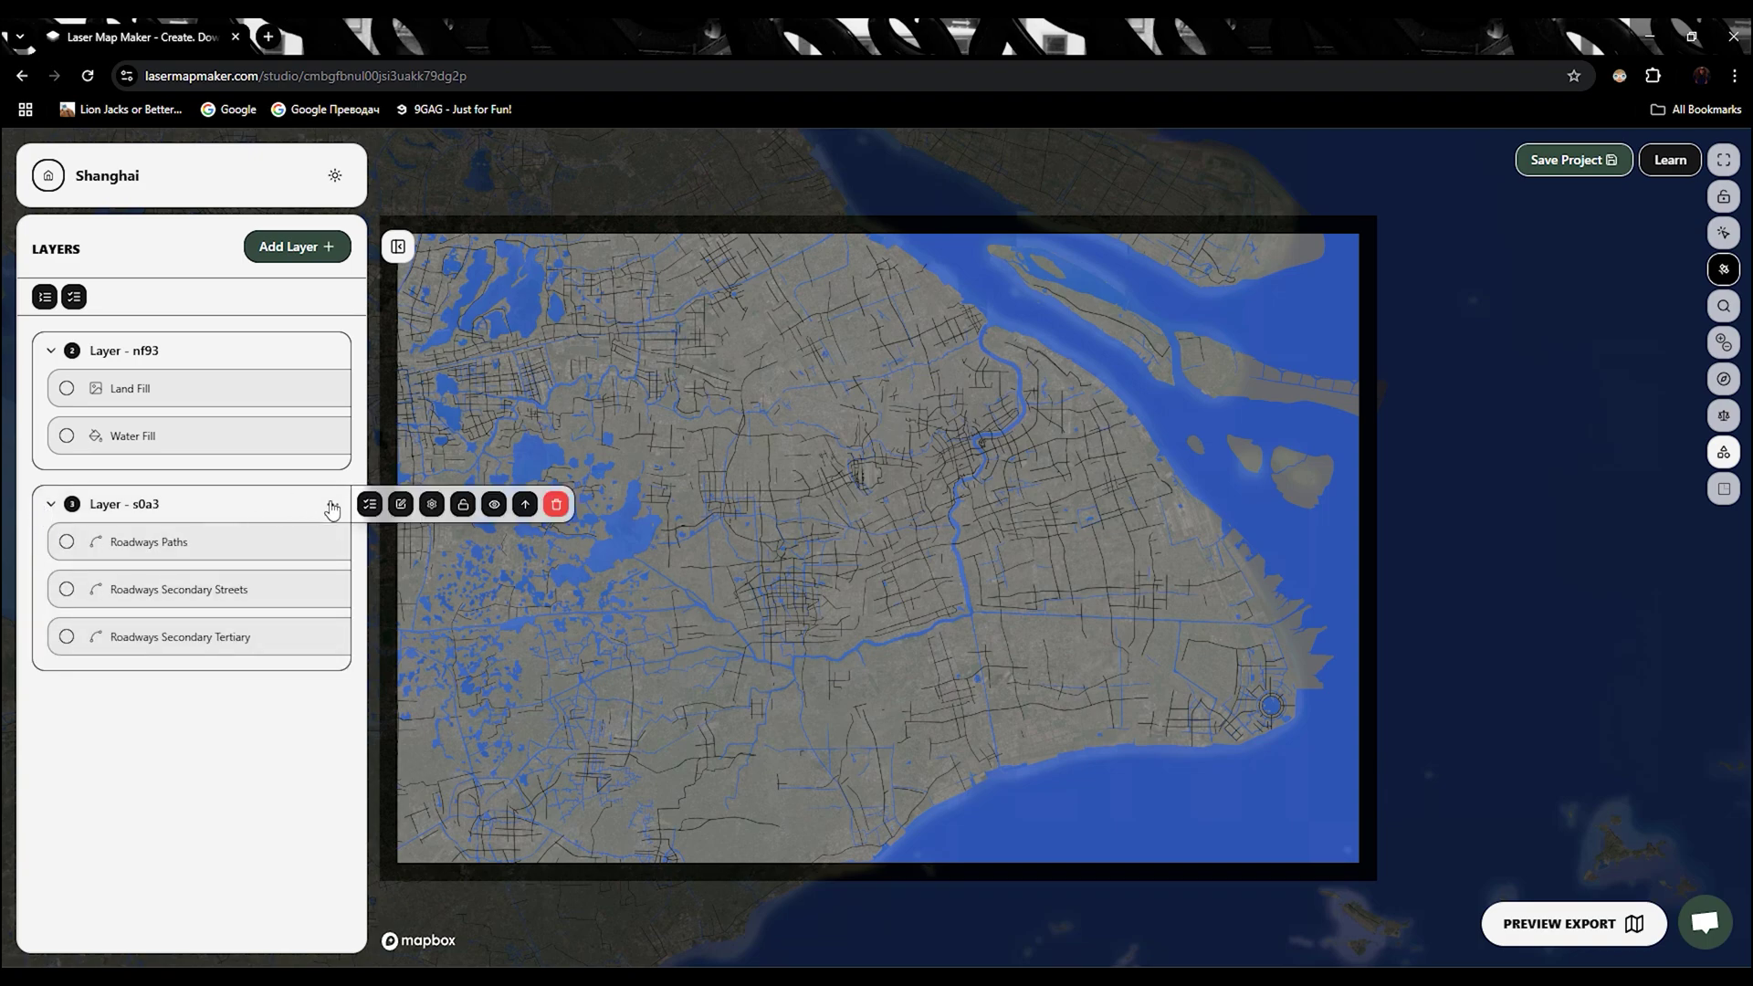
pyautogui.click(402, 504)
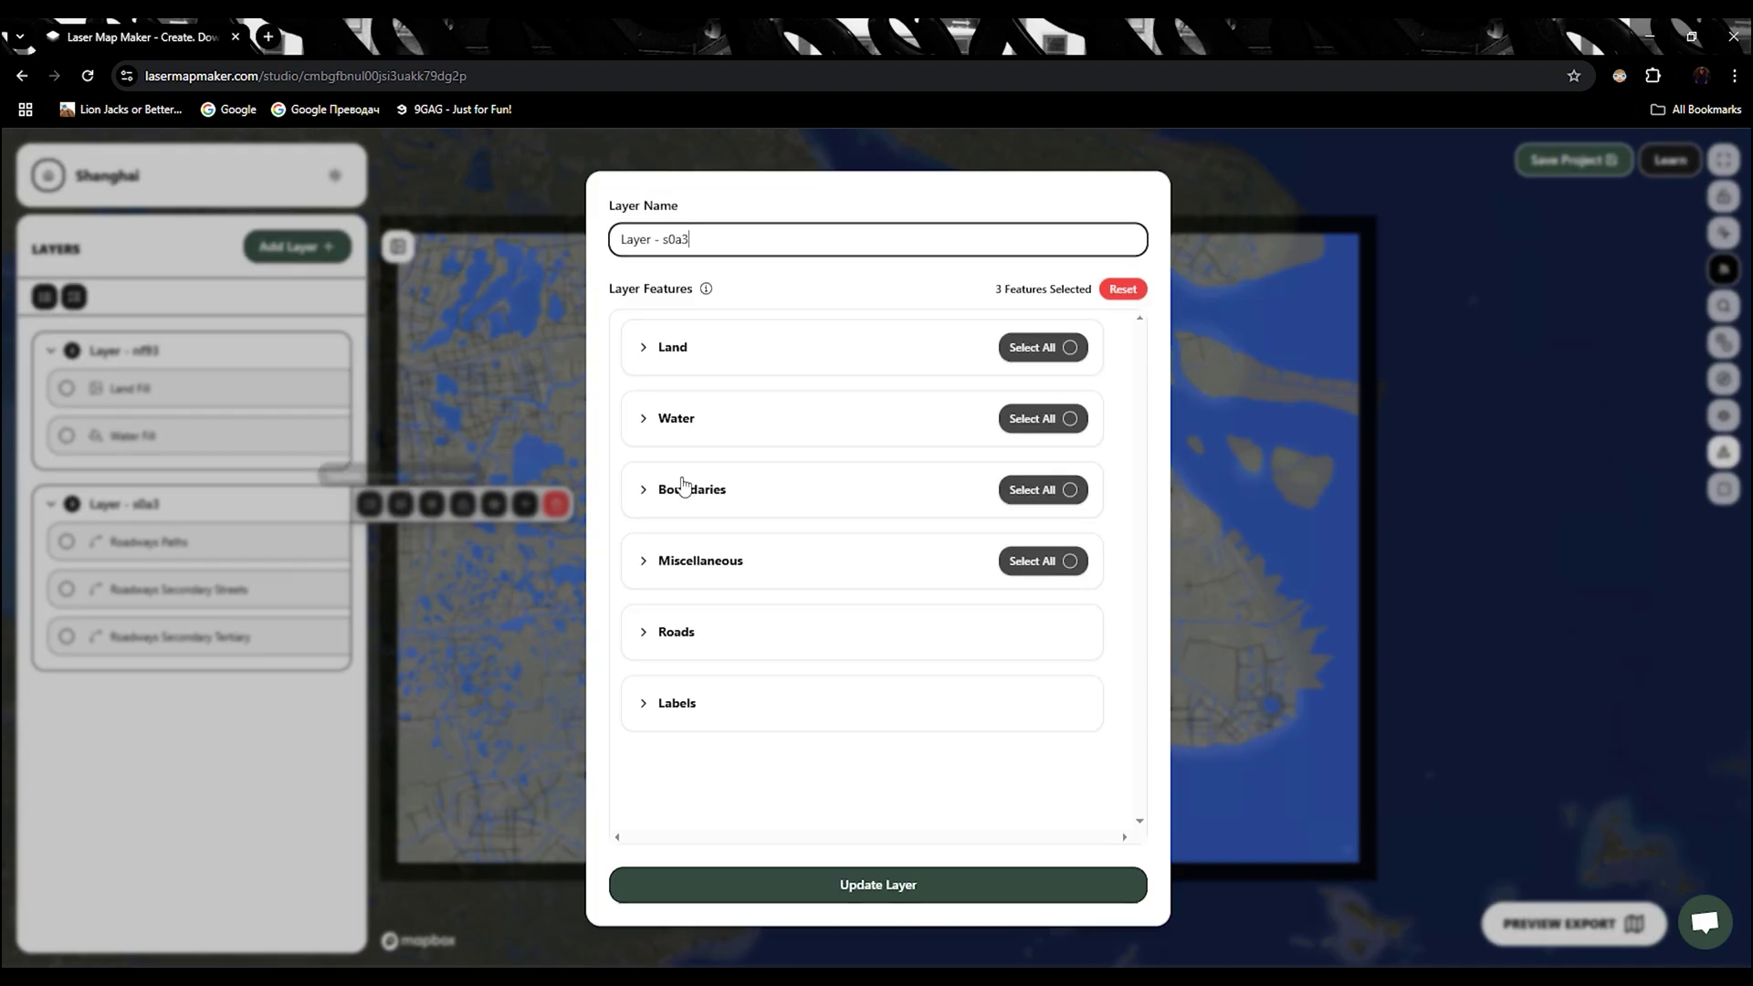
pyautogui.click(643, 633)
pyautogui.scroll(-3, 649, 634)
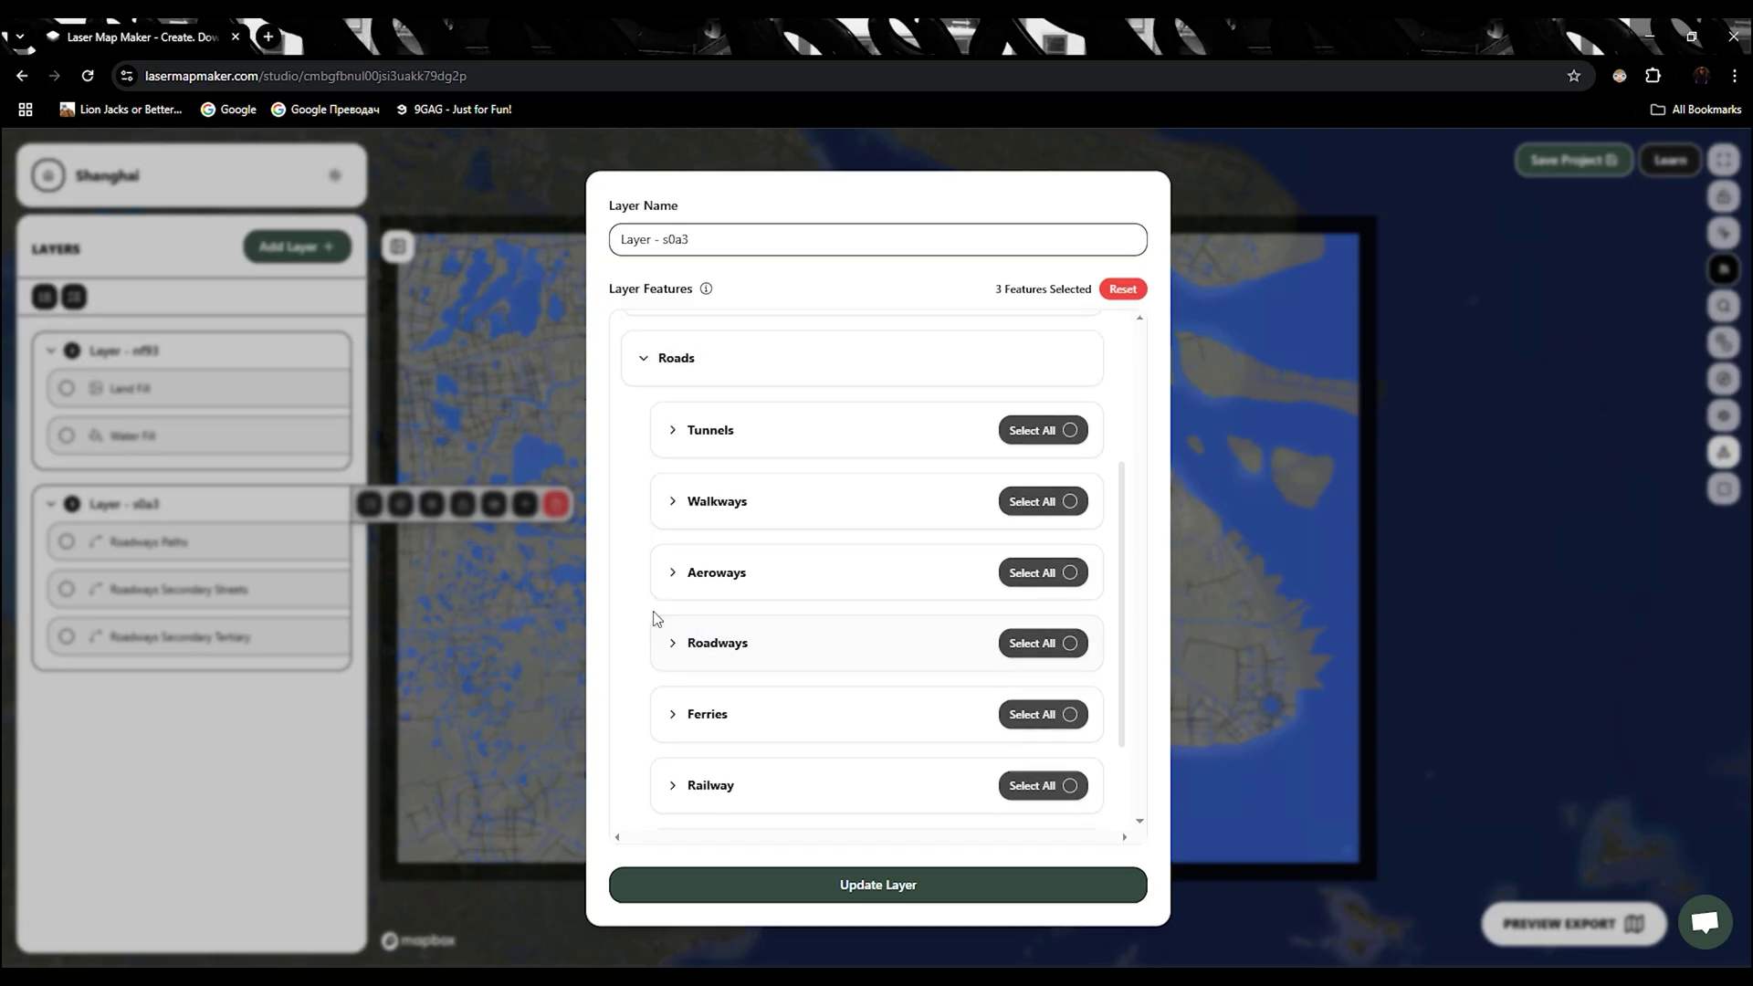
pyautogui.click(673, 642)
pyautogui.scroll(-4, 699, 600)
pyautogui.click(699, 600)
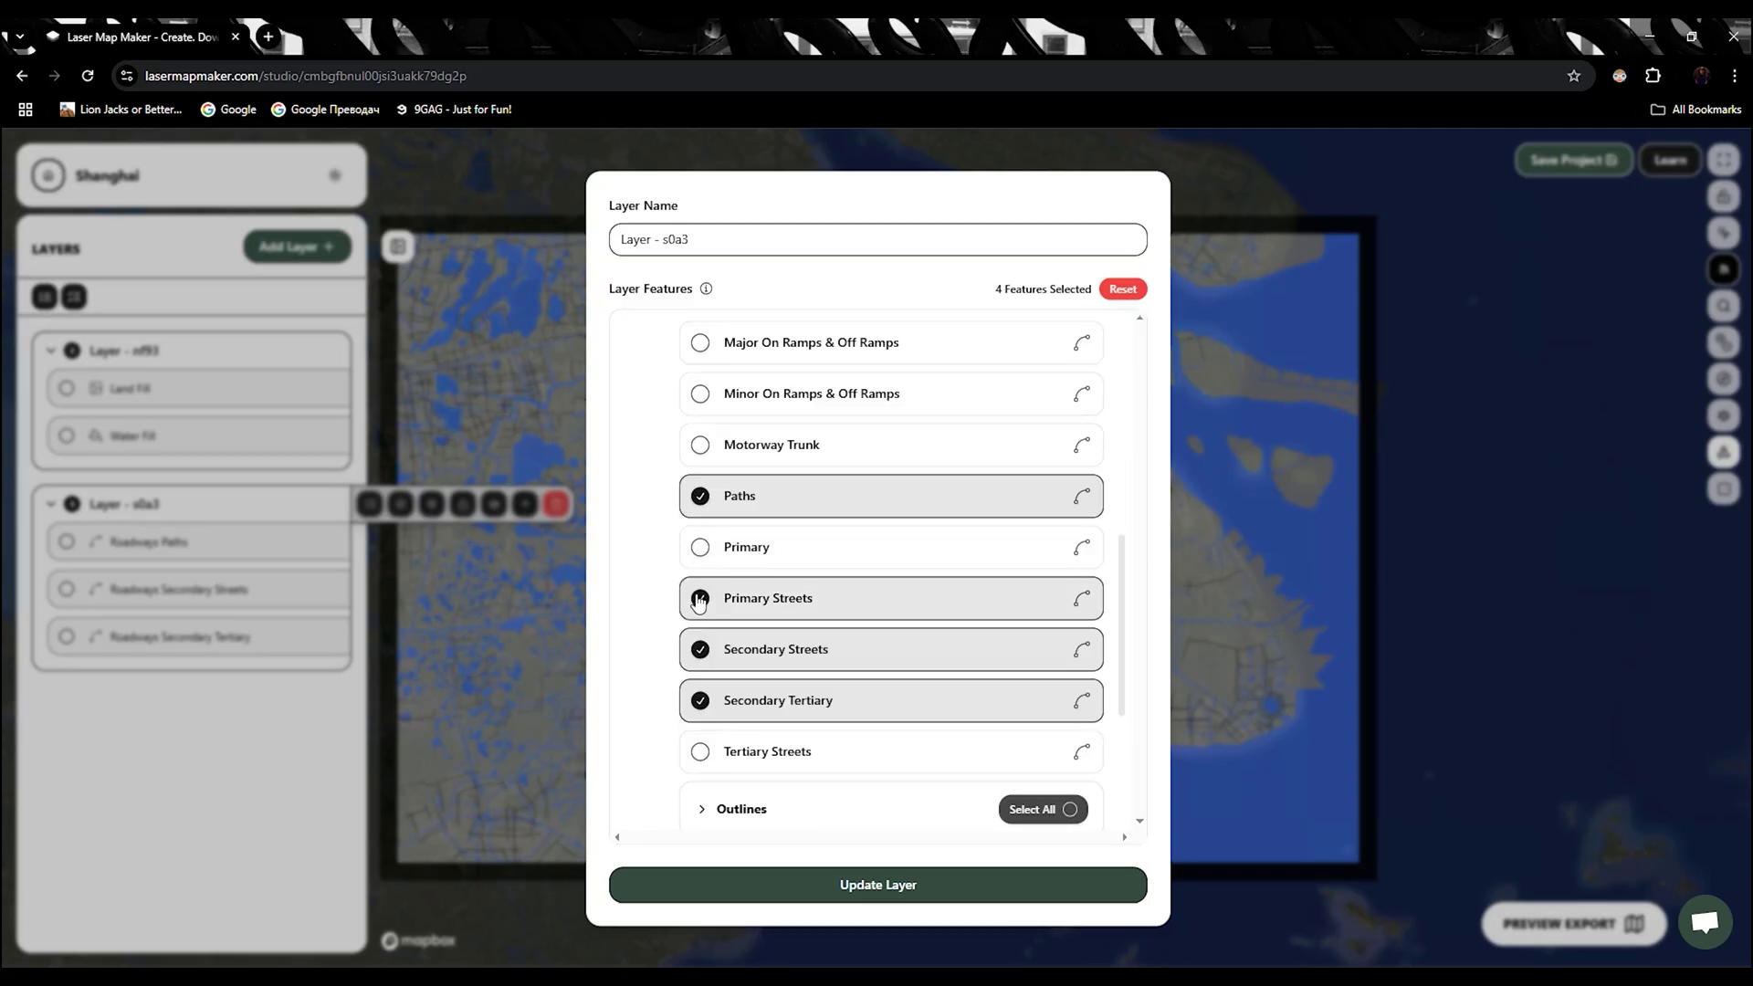
pyautogui.click(1004, 886)
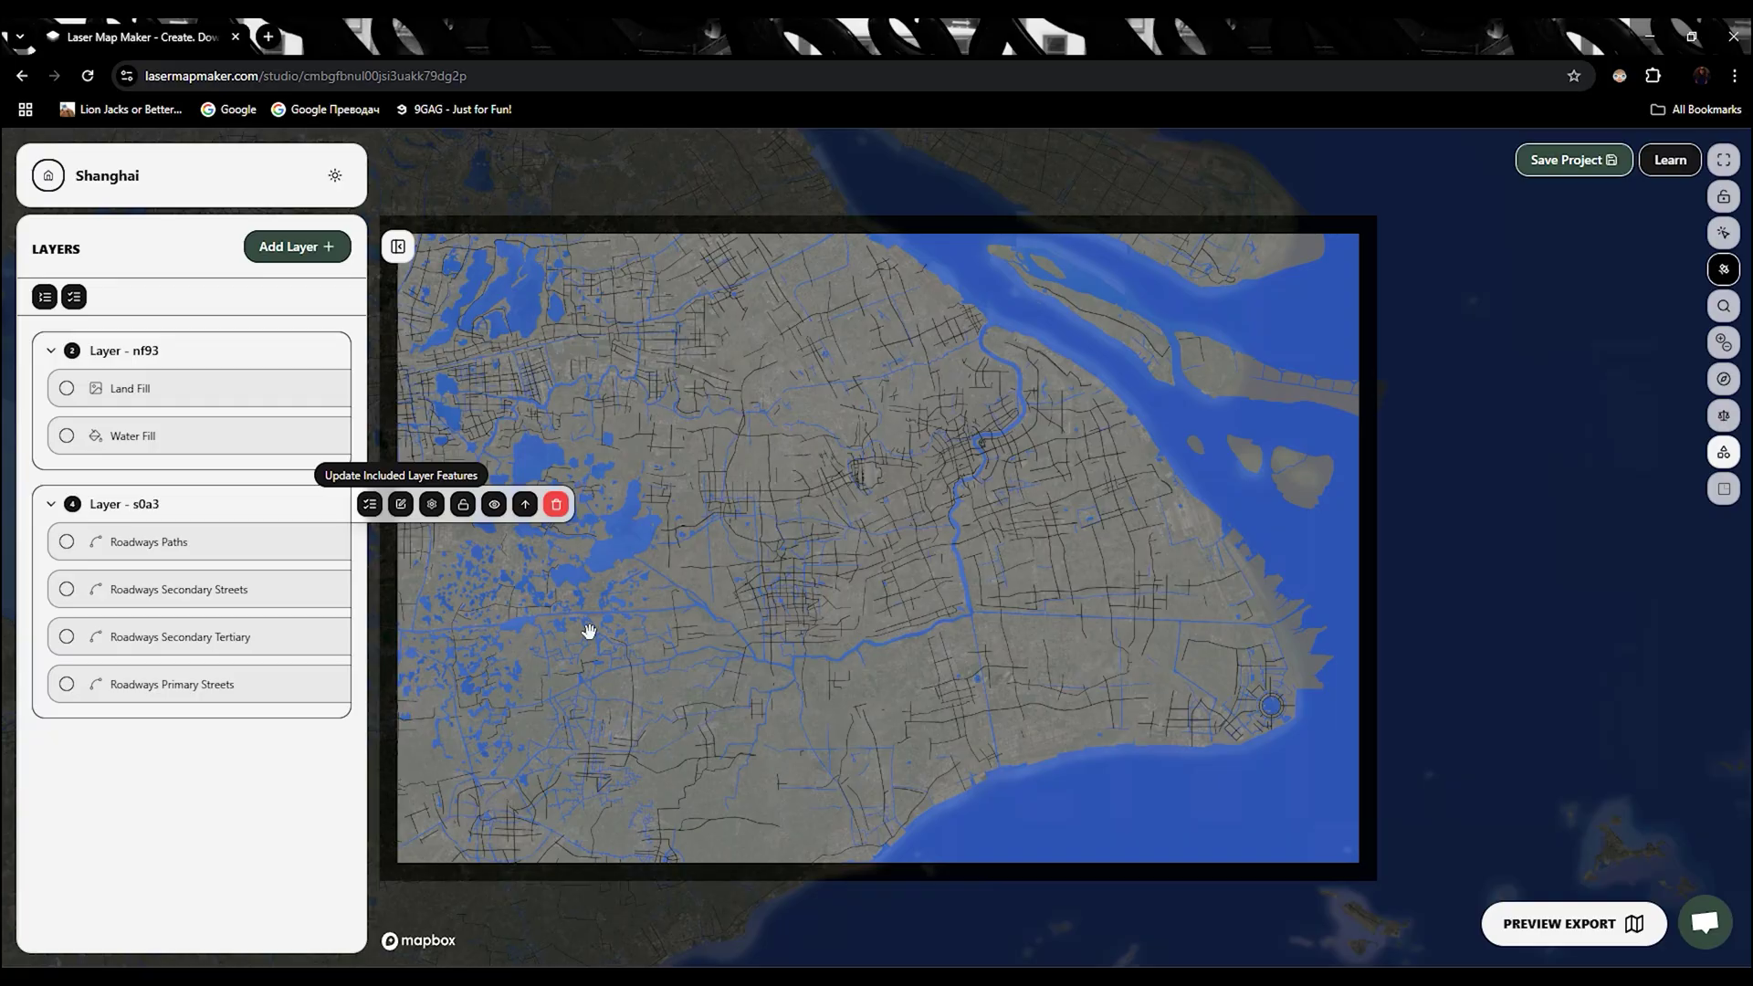
# Create a separate layer containing only the Primary feature from Roadways, keeping the default name.
pyautogui.click(304, 246)
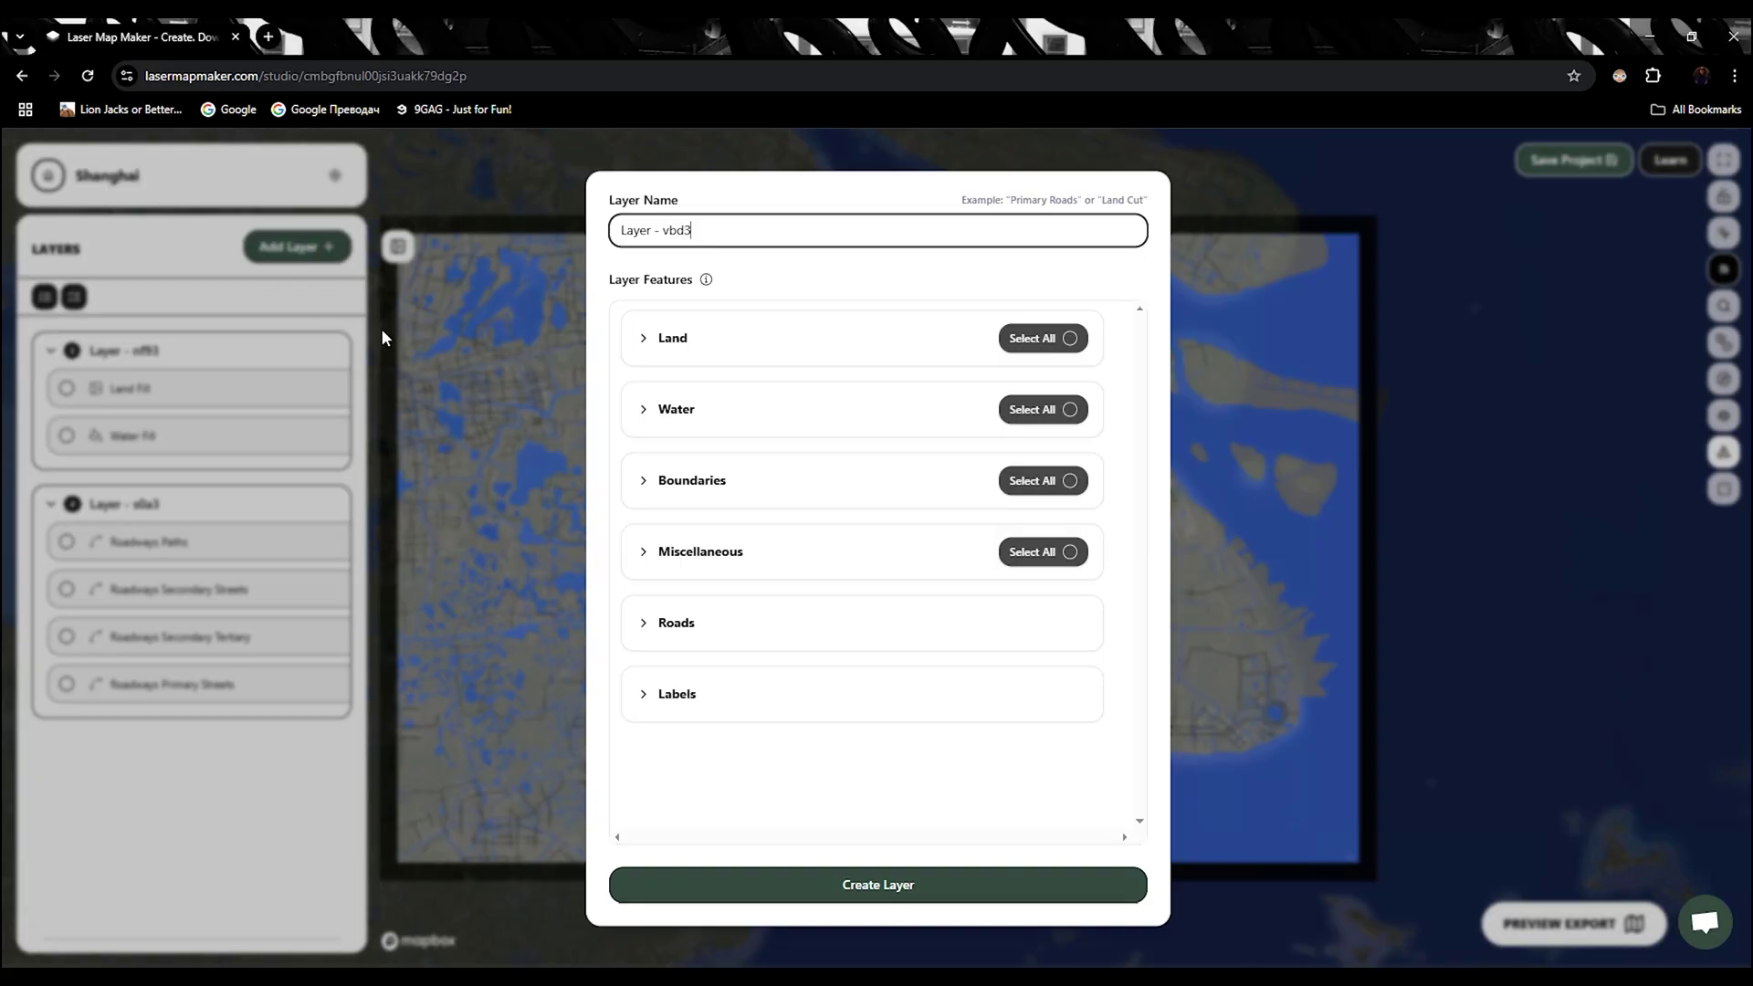
pyautogui.click(684, 639)
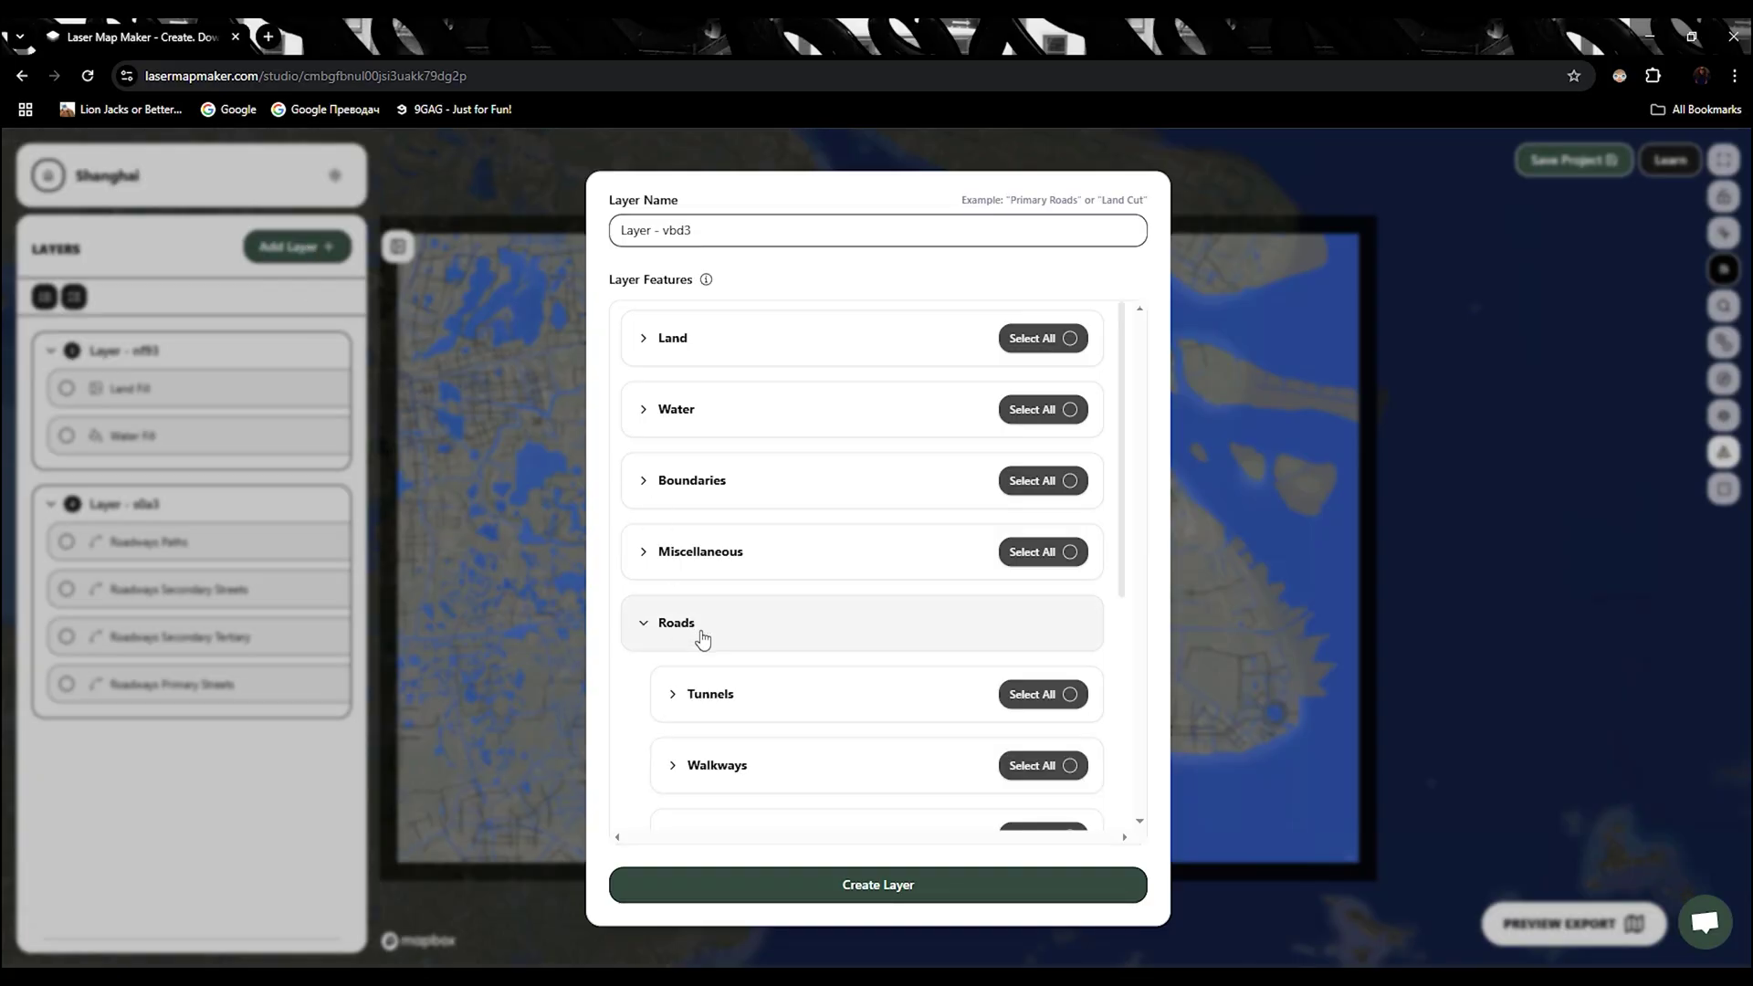
pyautogui.scroll(-4, 703, 603)
pyautogui.click(721, 547)
pyautogui.scroll(-2, 703, 593)
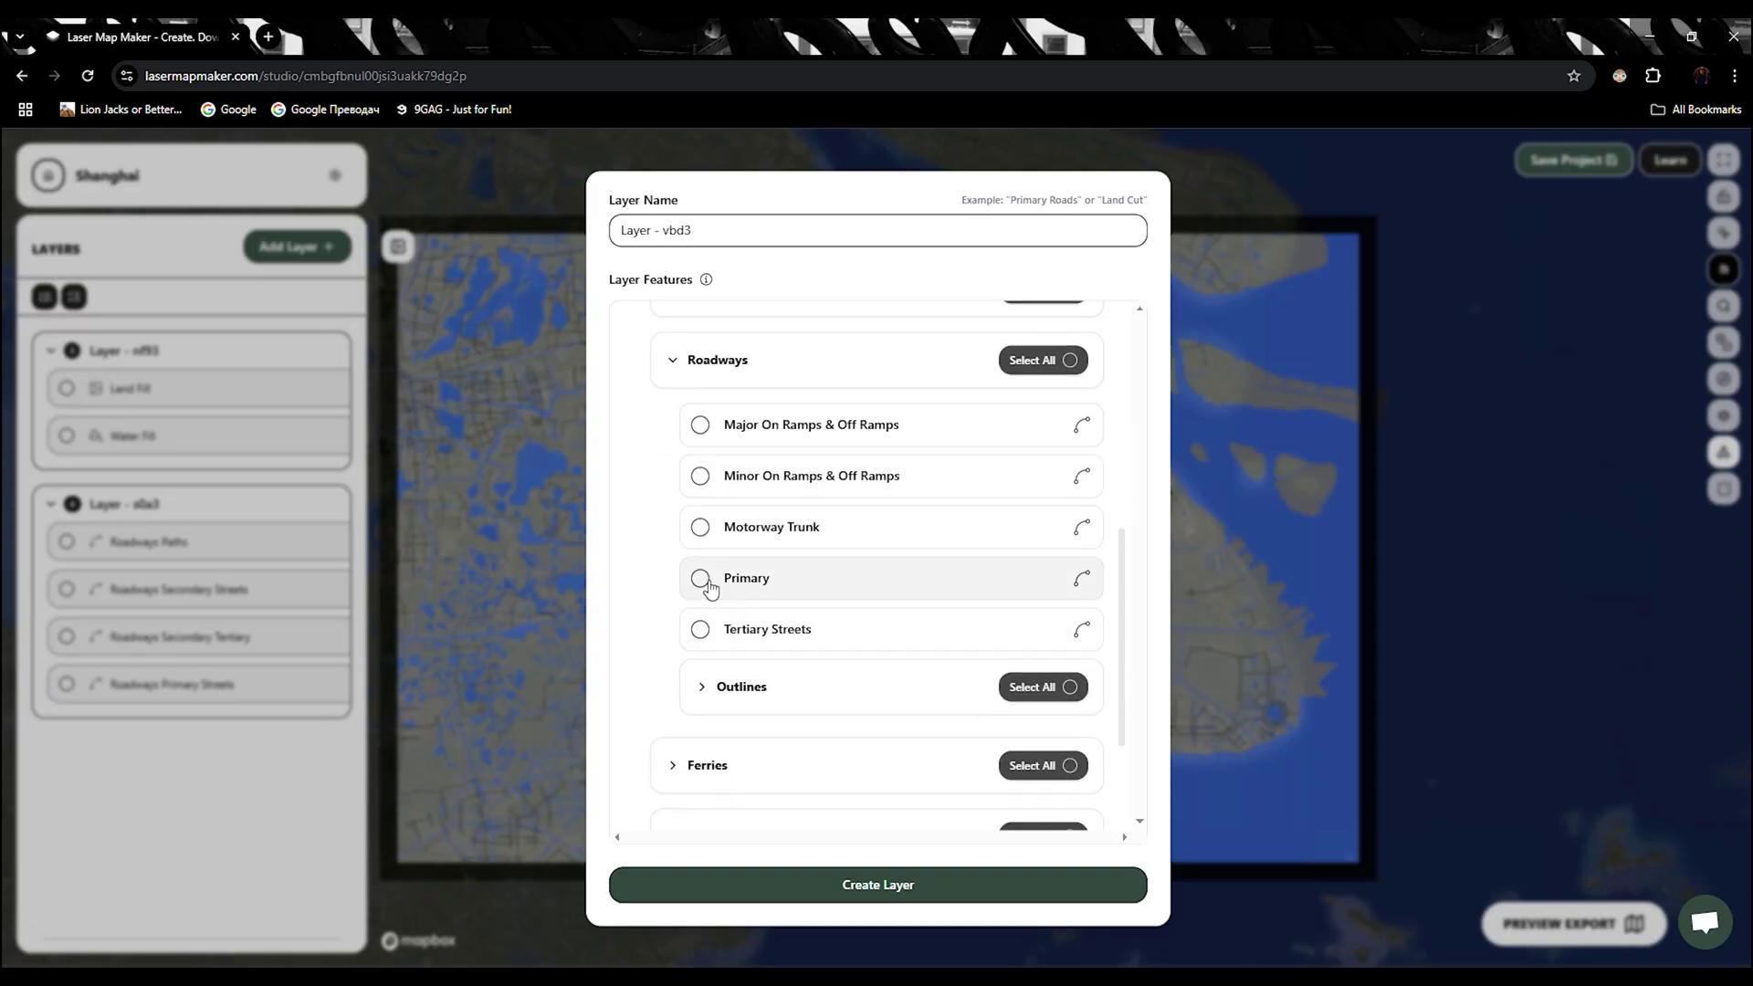
pyautogui.click(699, 580)
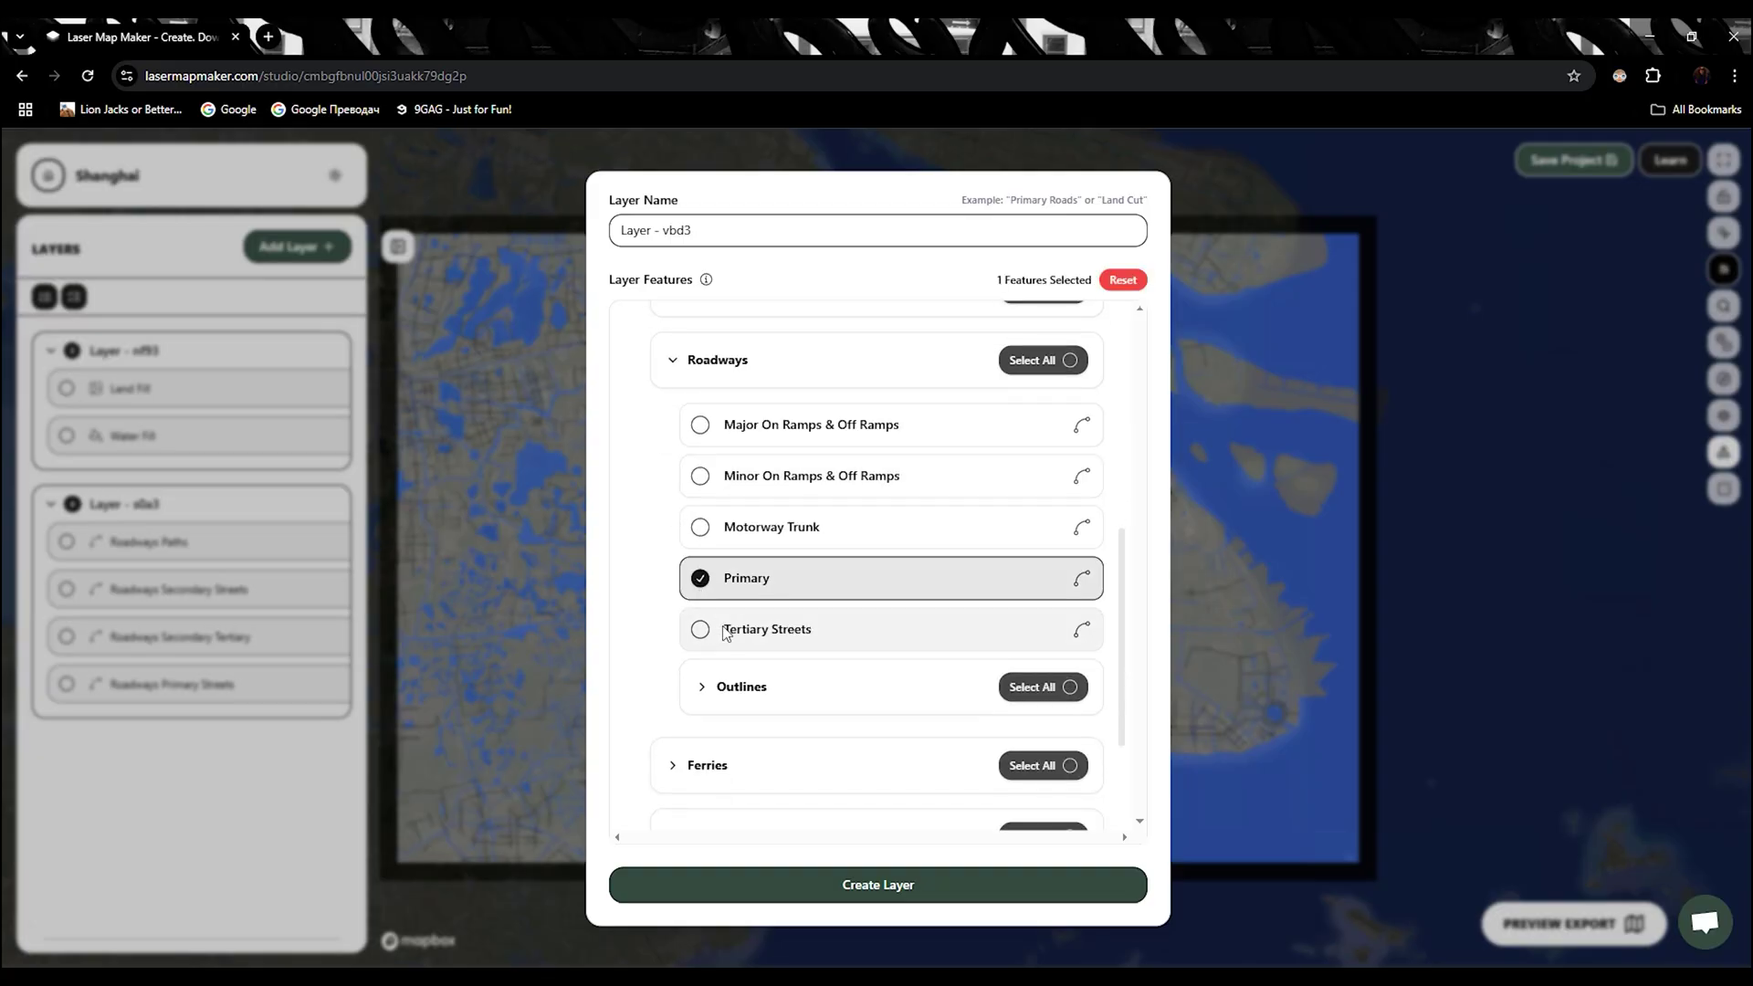
pyautogui.click(822, 887)
# Create another layer containing only the Motorway Trunk feature from Roadways, keeping the default name.
pyautogui.click(327, 248)
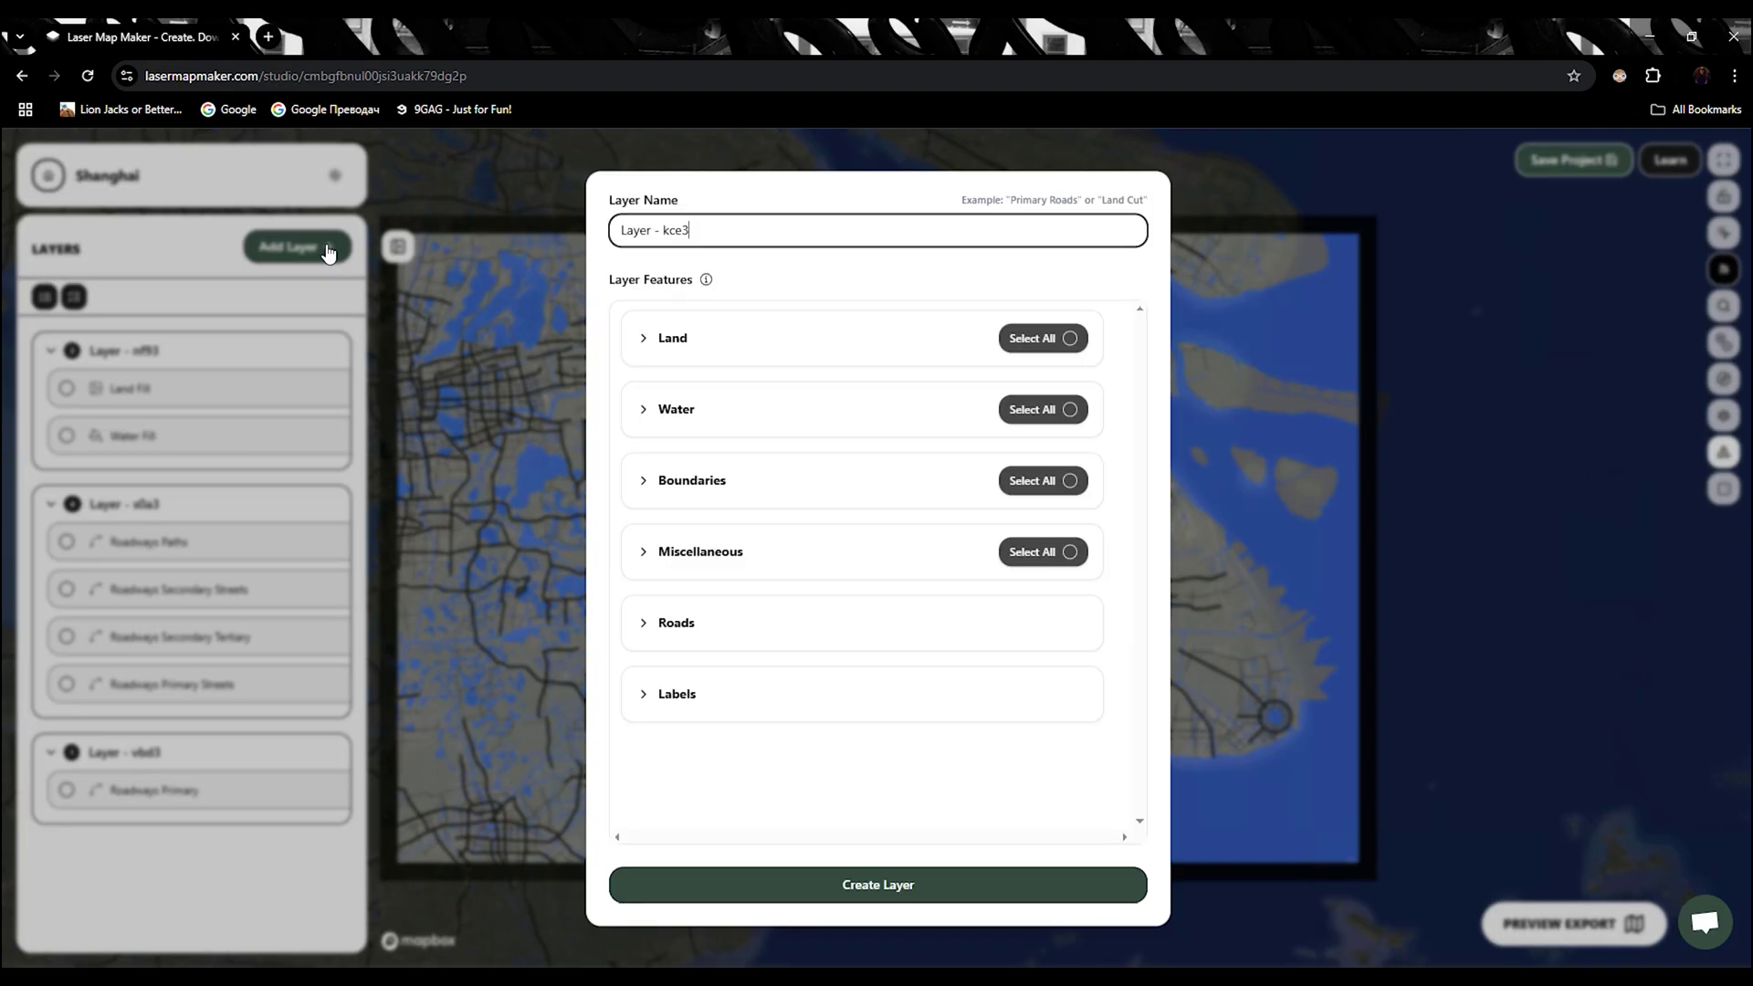
pyautogui.click(659, 622)
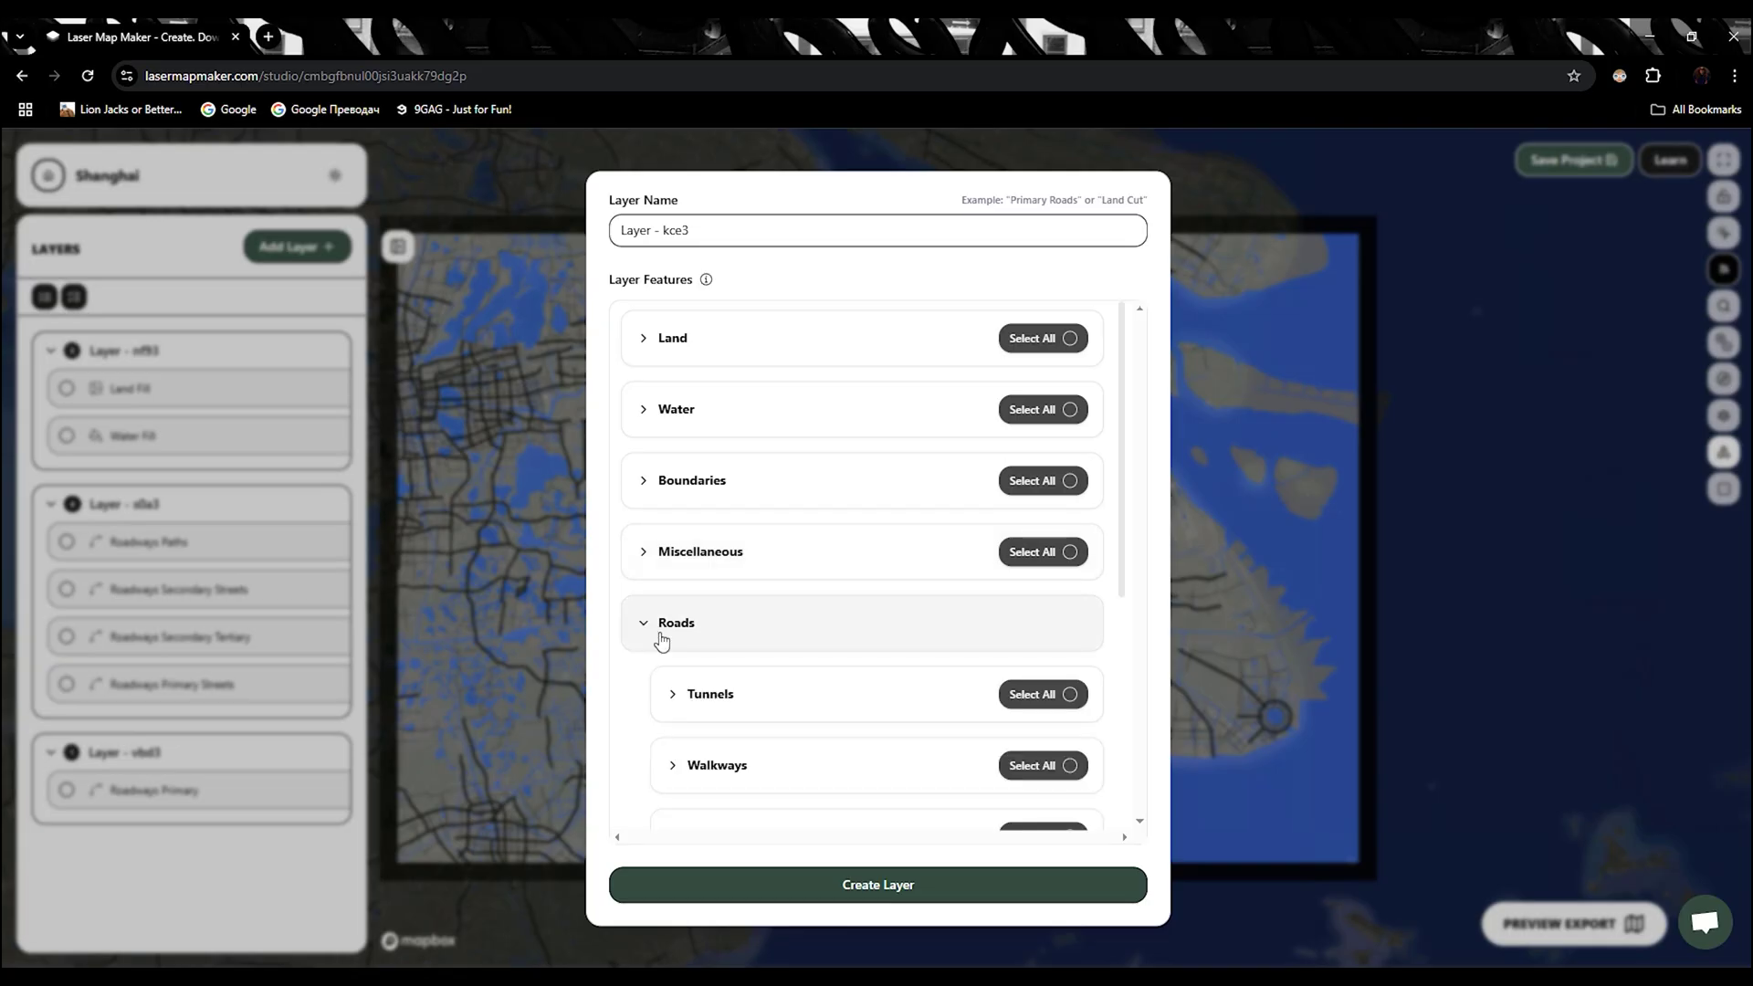
pyautogui.scroll(-4, 685, 584)
pyautogui.click(712, 497)
pyautogui.scroll(-2, 744, 630)
pyautogui.click(700, 573)
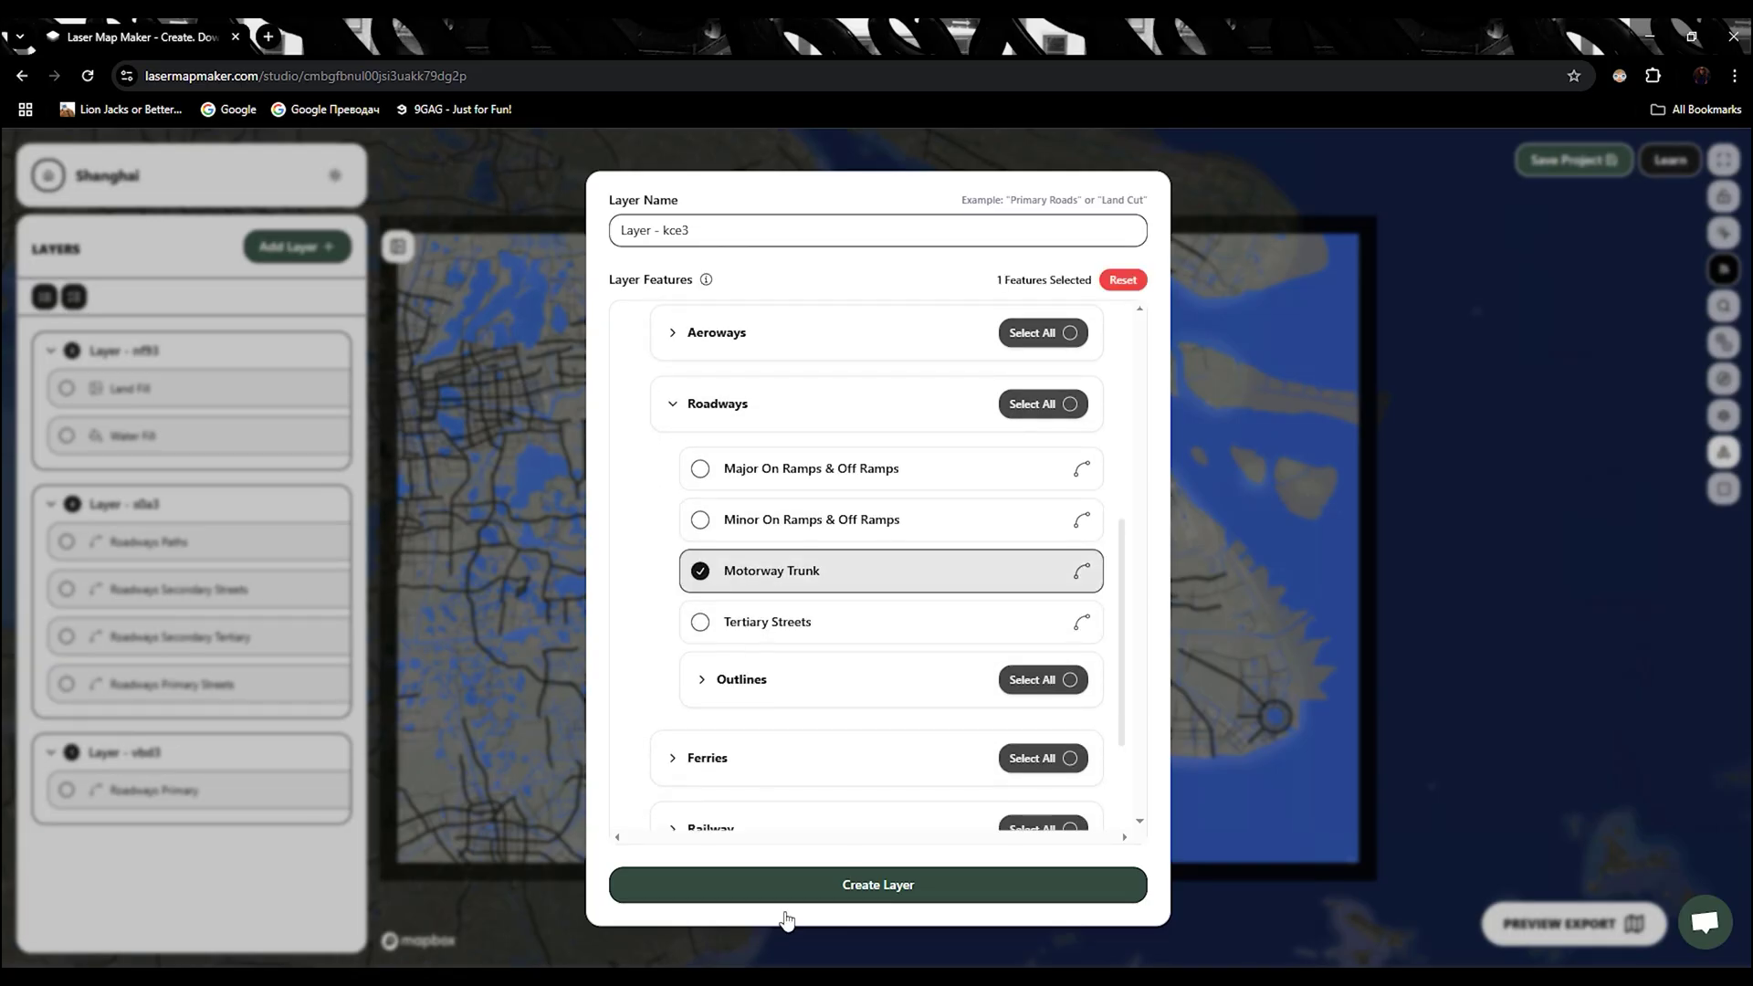
pyautogui.click(822, 887)
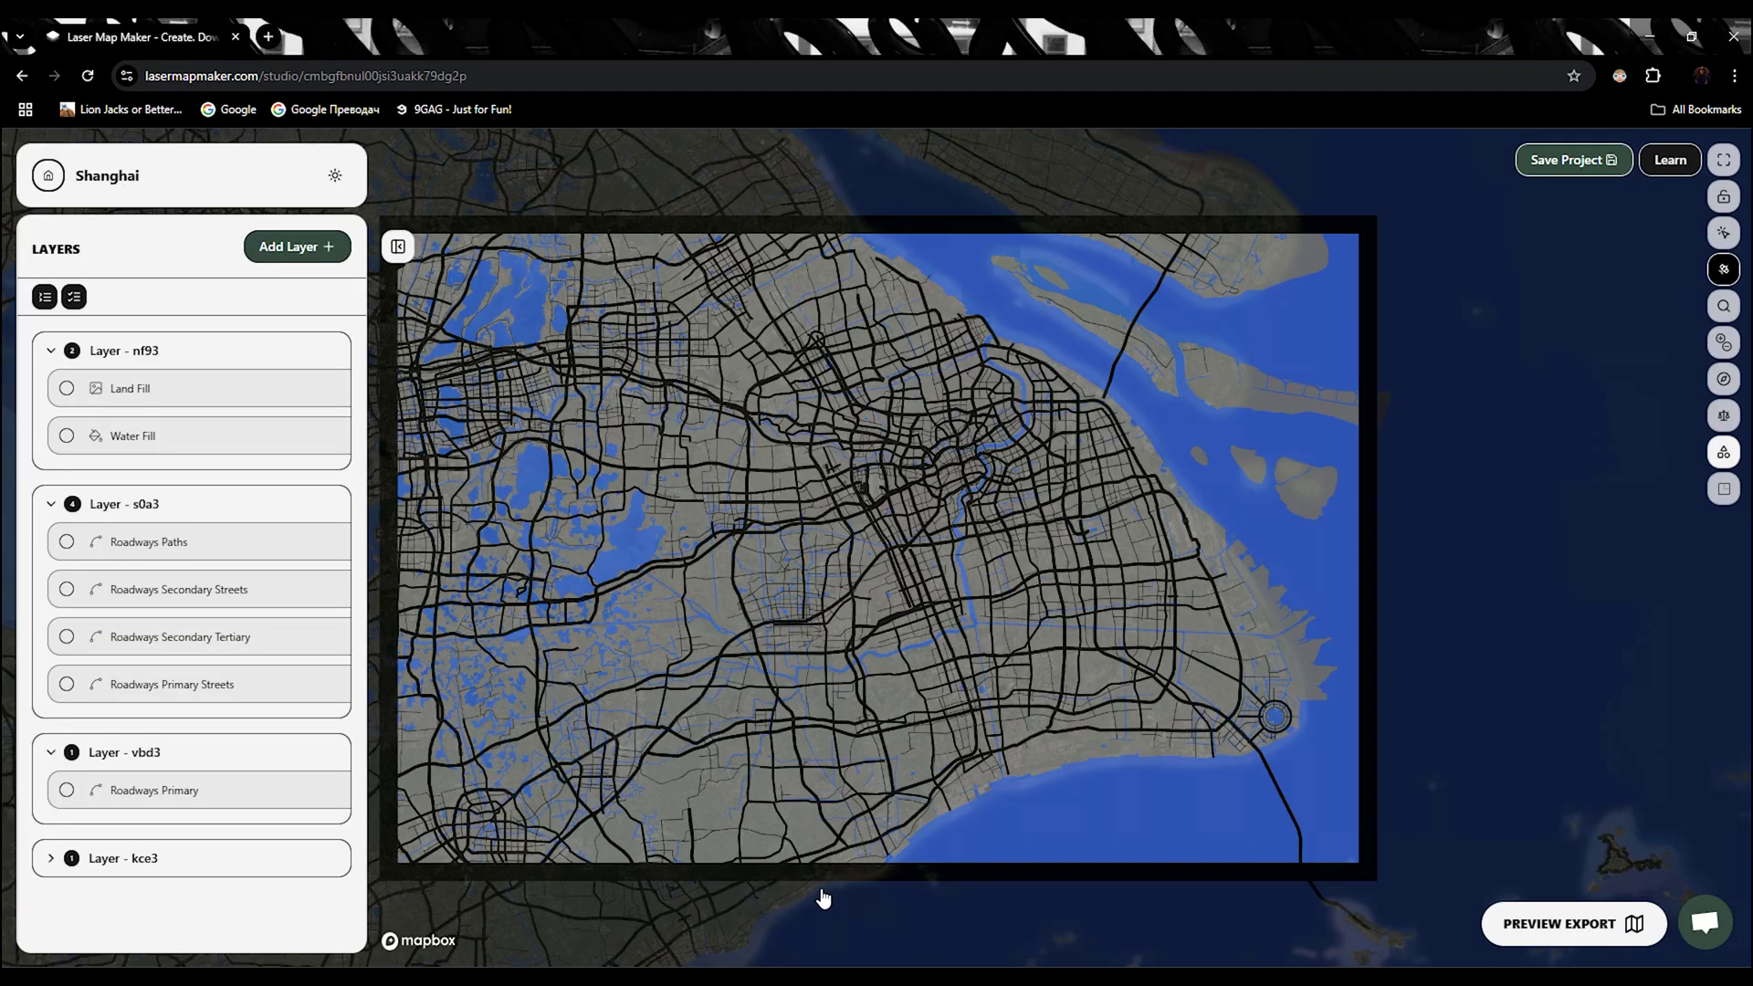
# Collapse the Roadways Primary layer and briefly hide and reshow it to check its roads on the map.
pyautogui.click(52, 752)
pyautogui.click(333, 752)
pyautogui.click(494, 752)
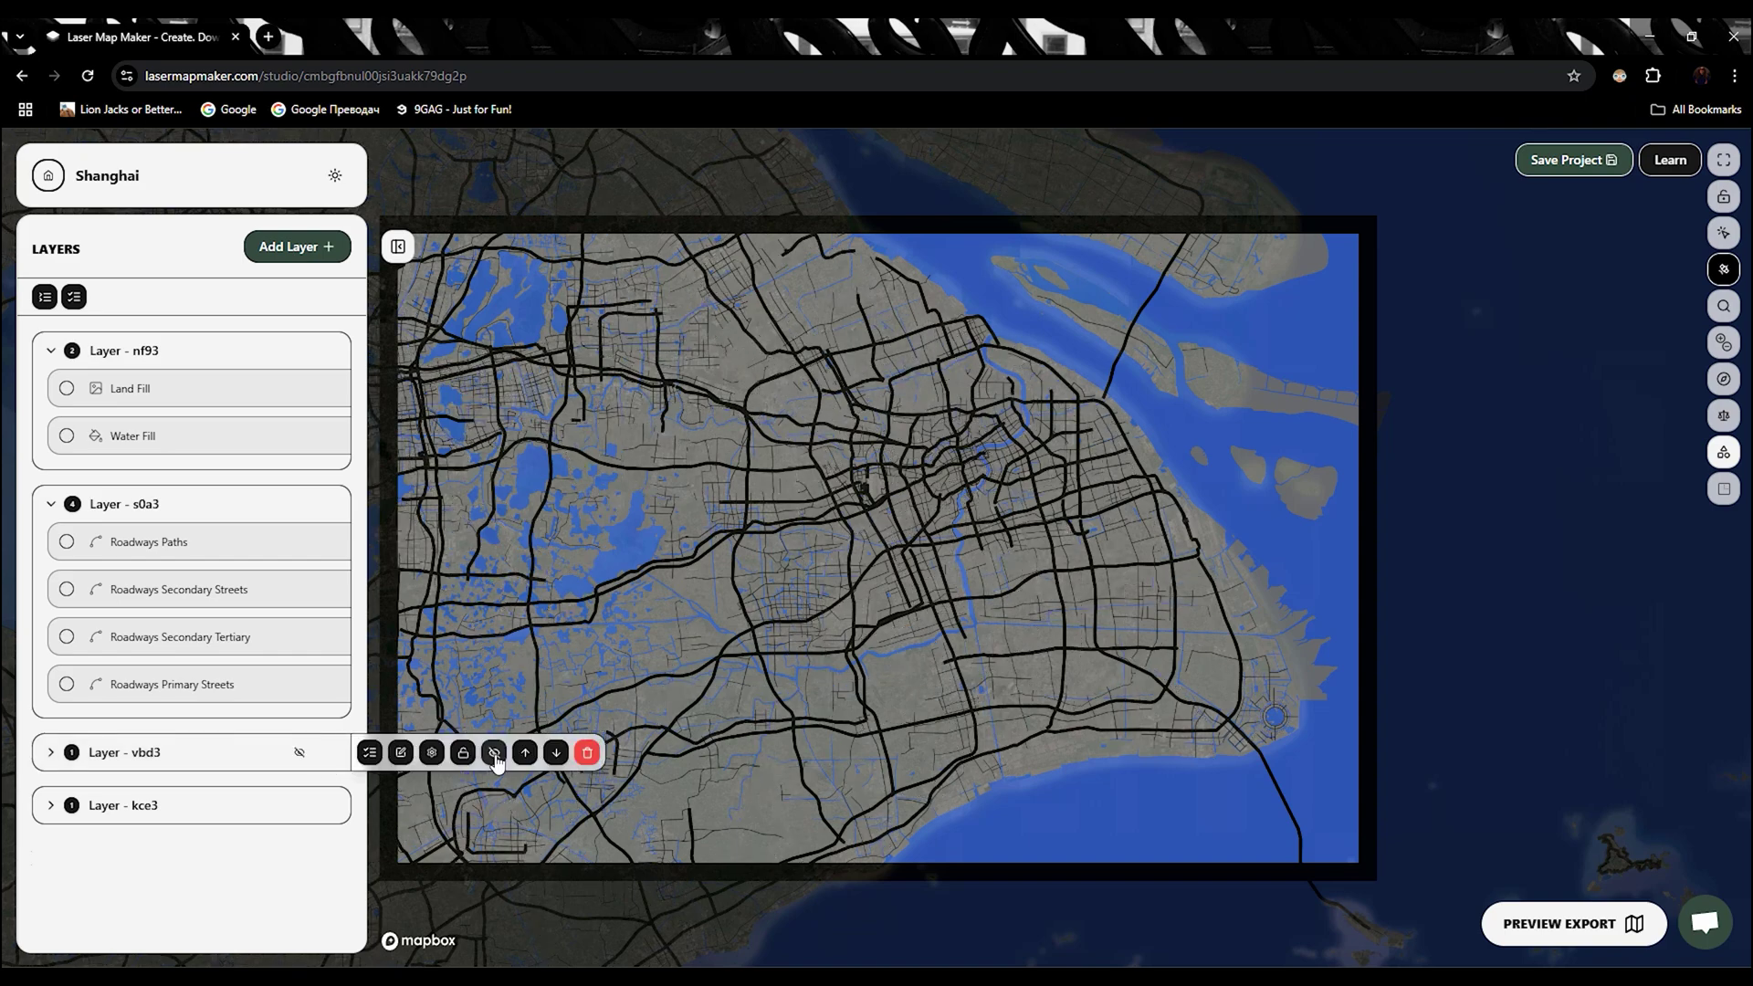
pyautogui.click(494, 754)
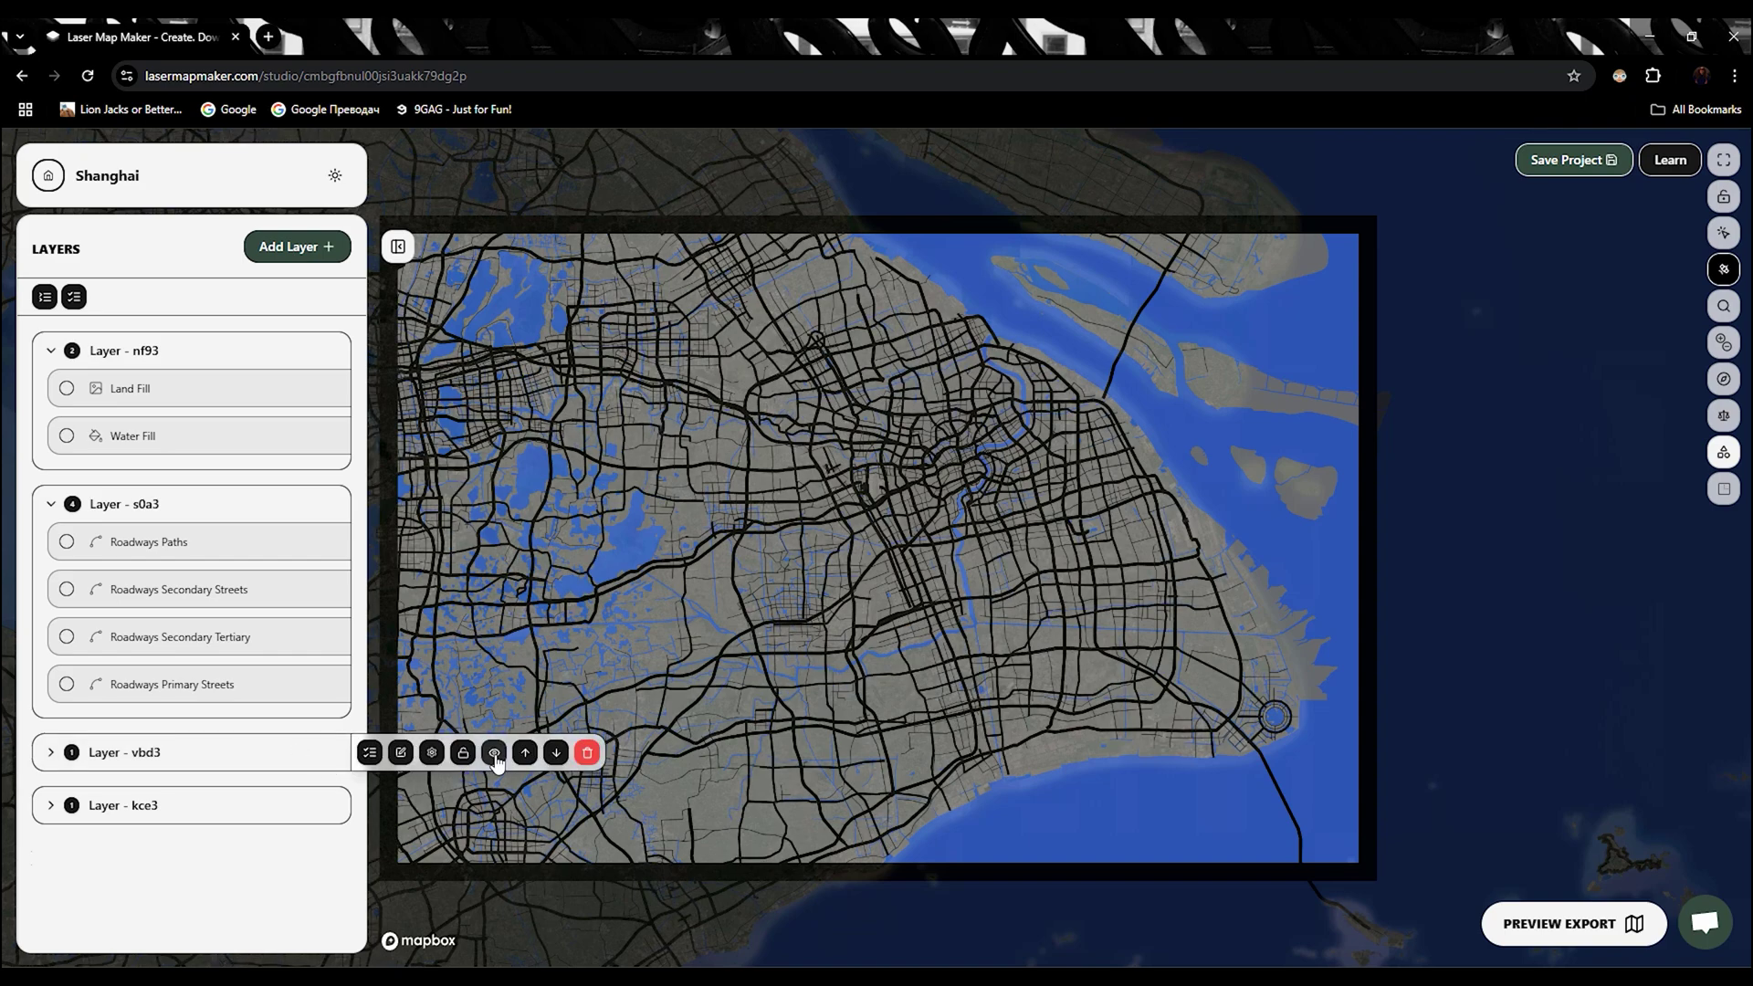
# Raise the map scale to 200% and check the street detail on the map.
pyautogui.click(1724, 415)
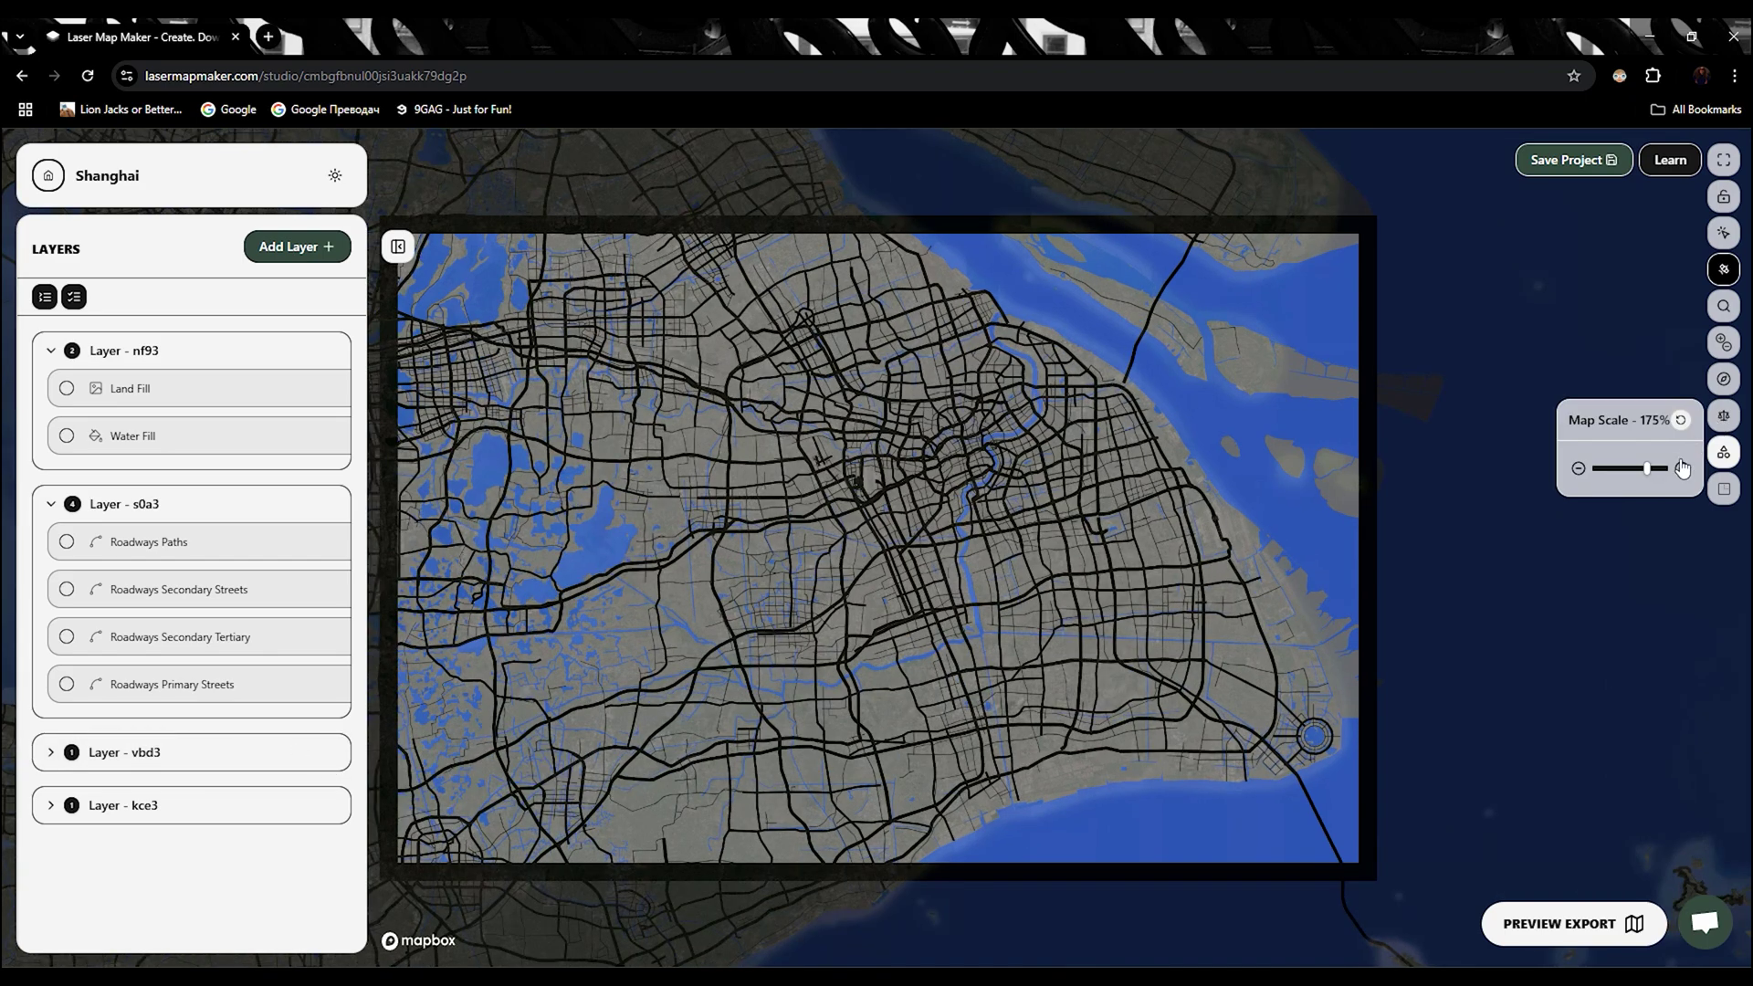
pyautogui.click(1682, 468)
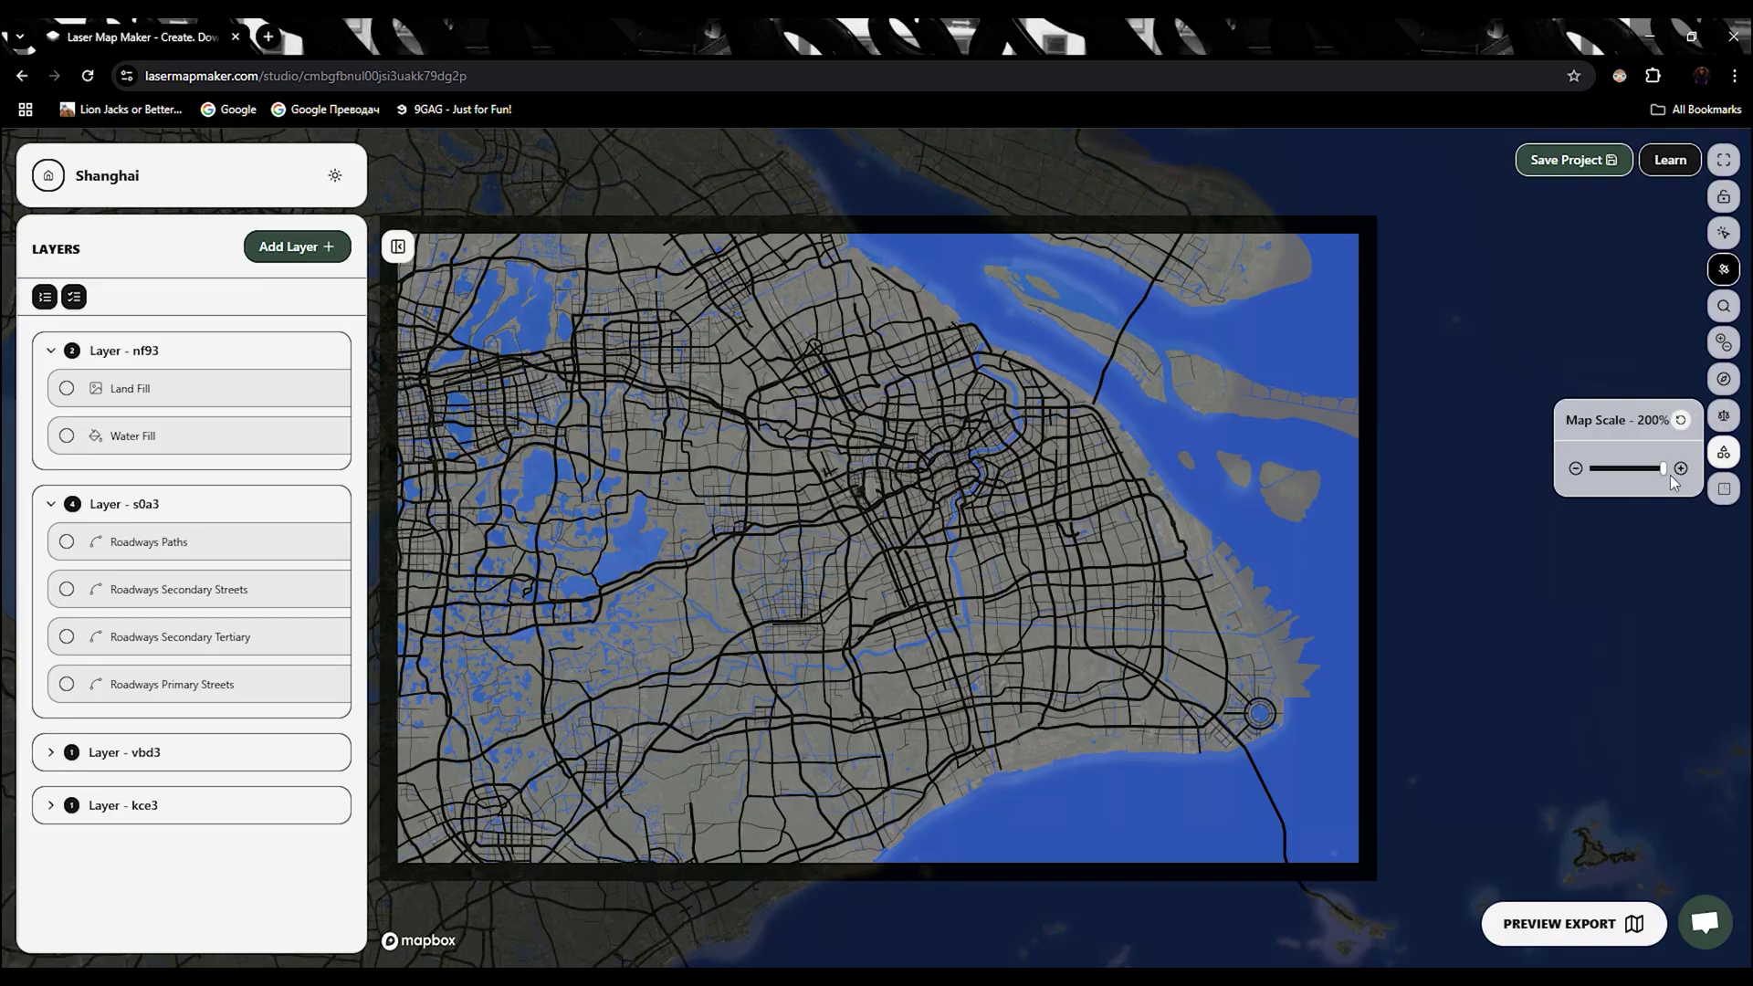
pyautogui.moveTo(1665, 472); pyautogui.dragTo(1722, 480)
pyautogui.scroll(2, 949, 618)
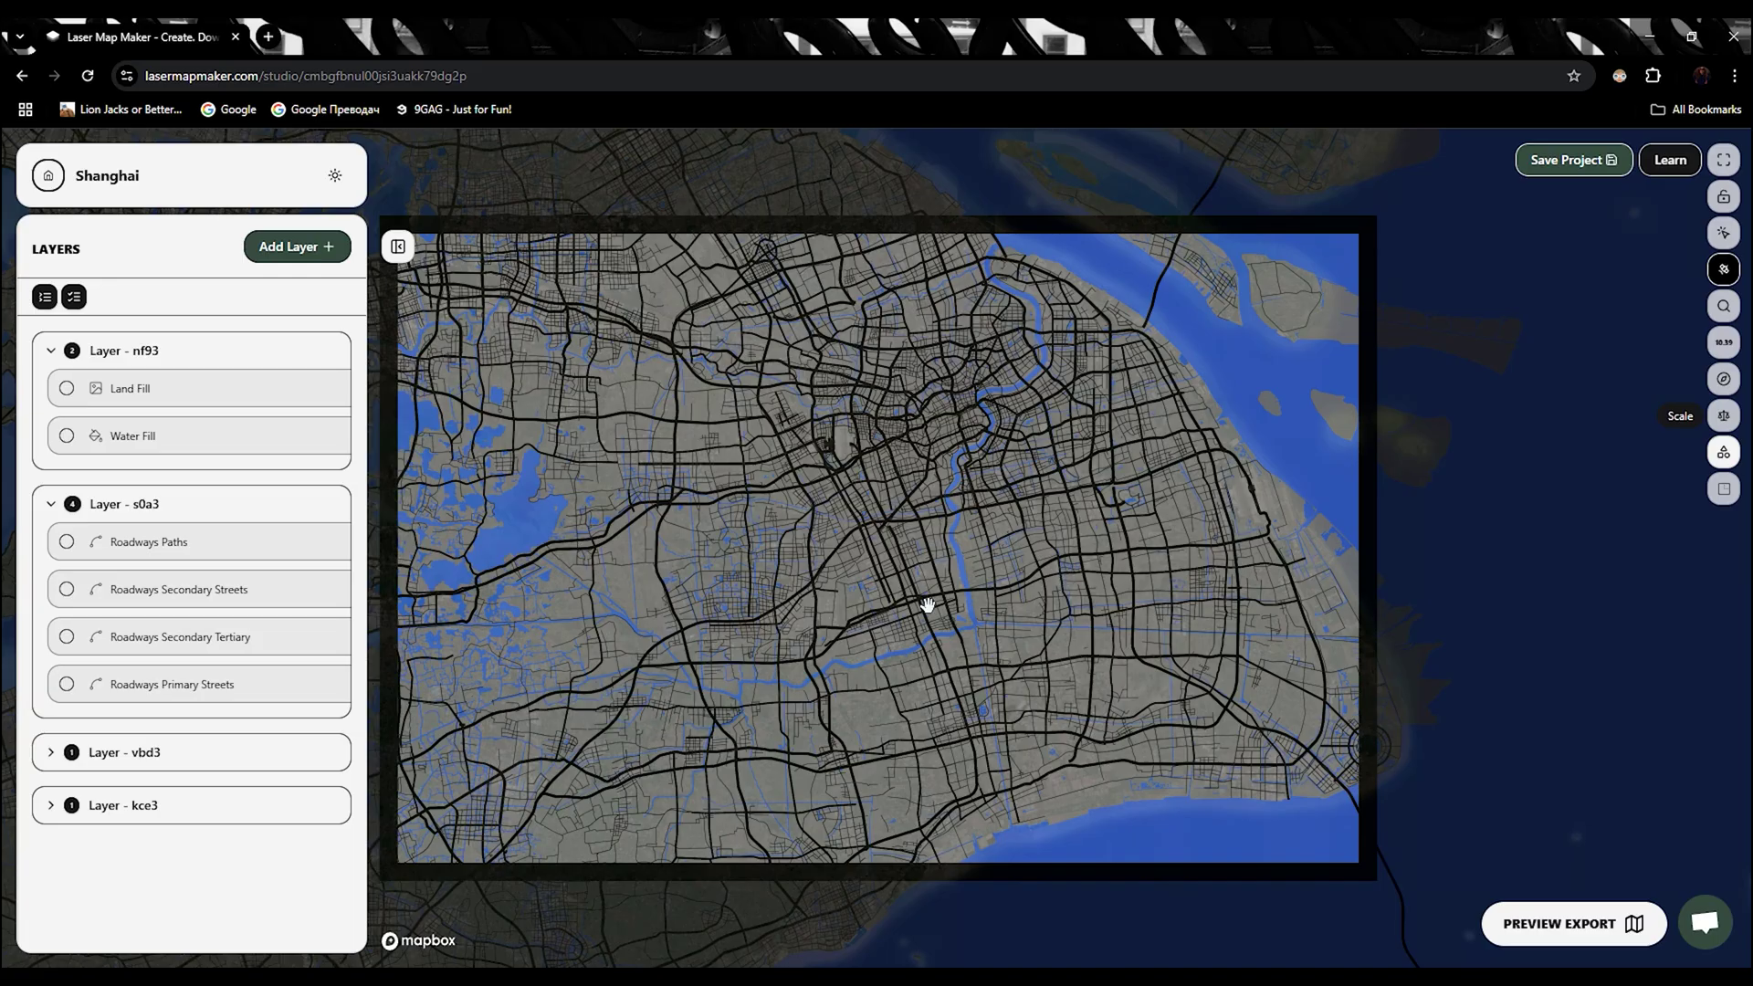
pyautogui.scroll(-3, 928, 605)
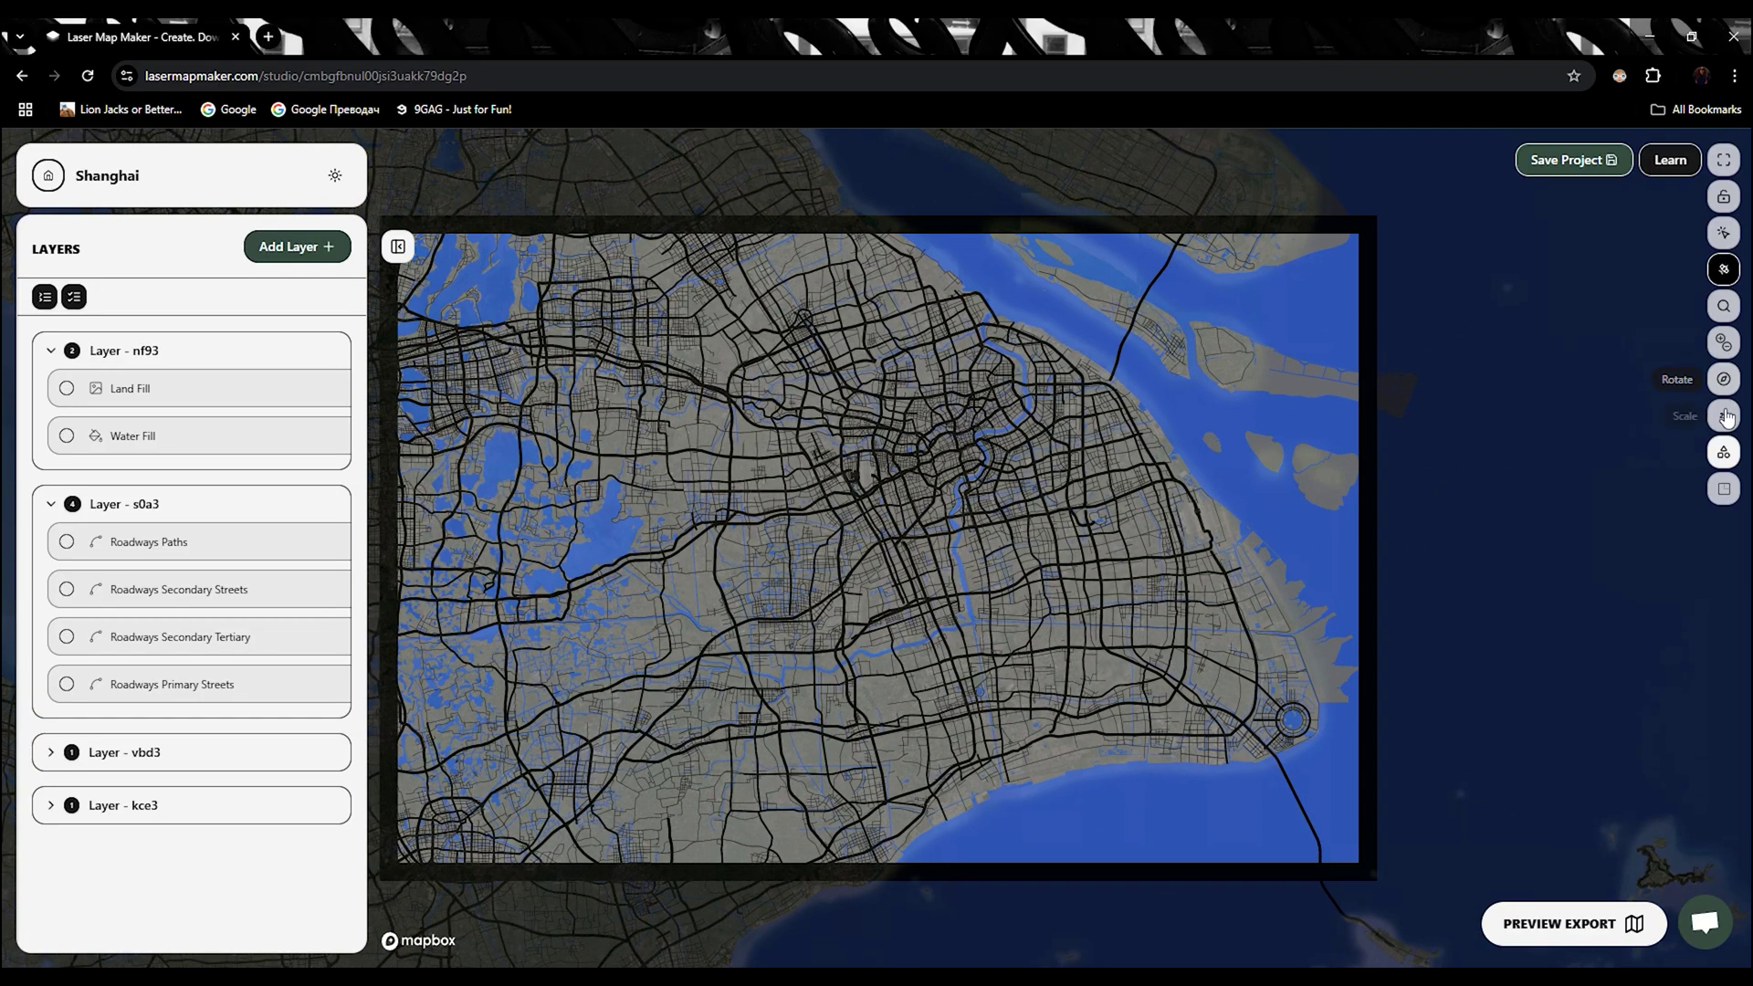
# Lower the map scale below 160% and reframe the map to include Shanghai's coastline and the islands offshore.
pyautogui.moveTo(1724, 416)
pyautogui.click(1639, 469)
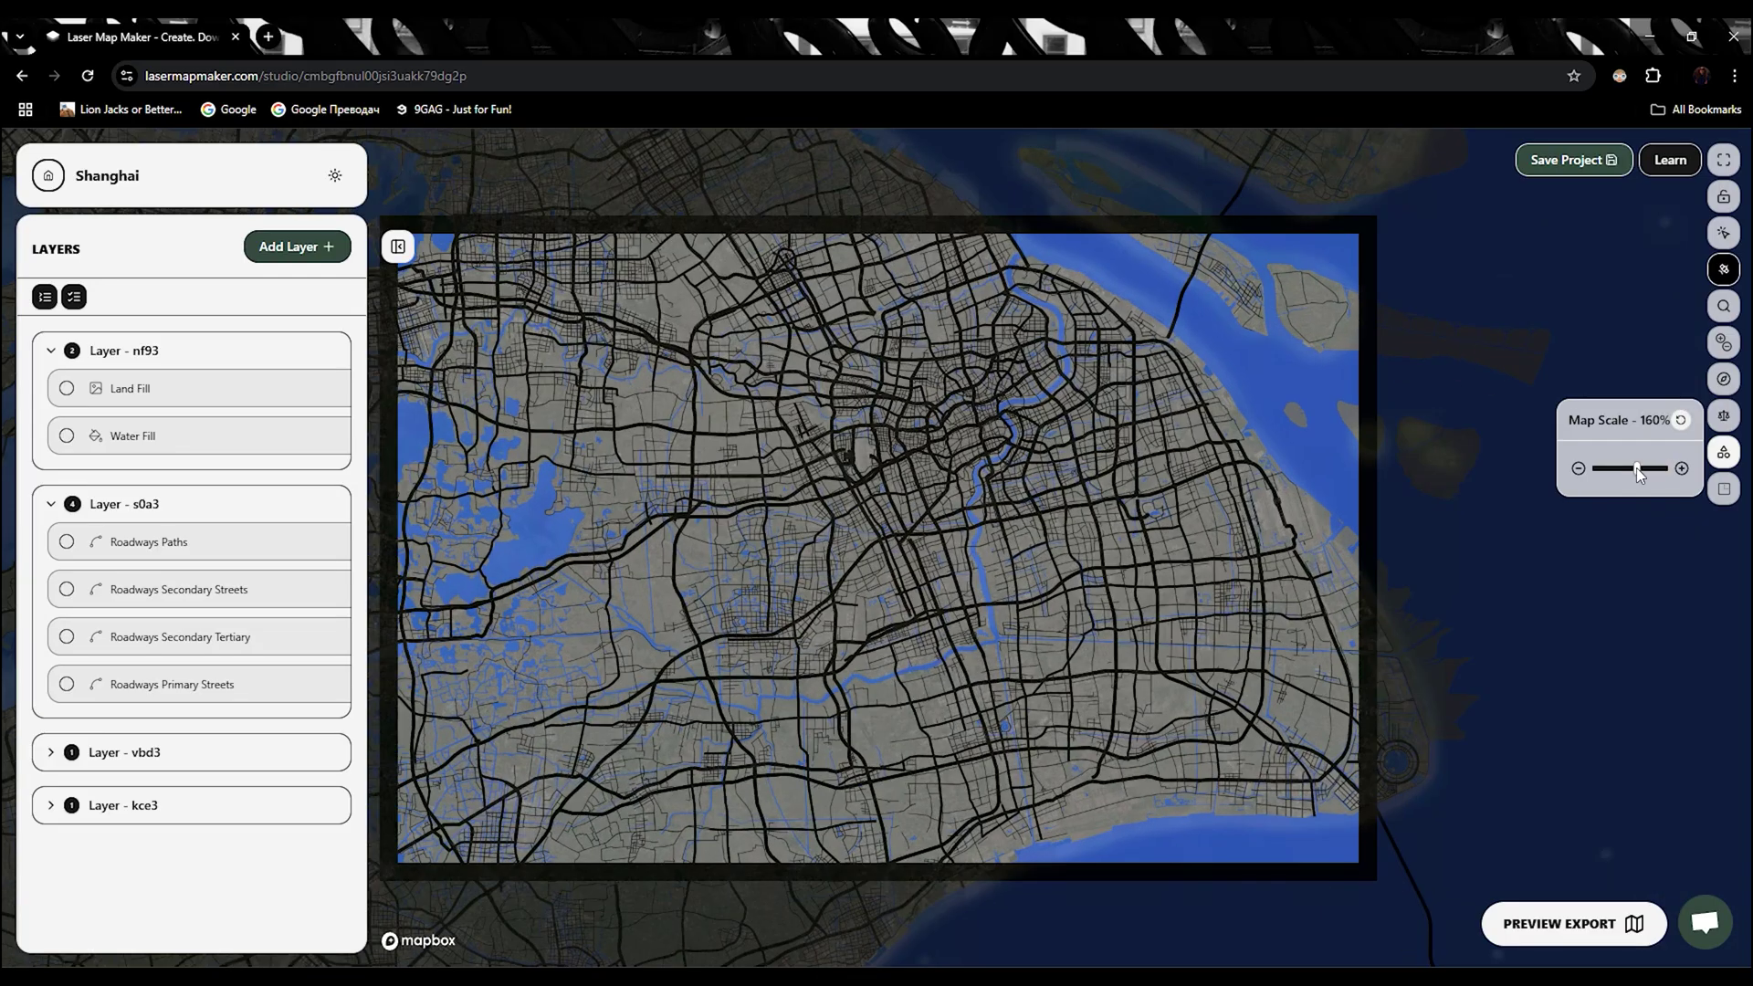
pyautogui.moveTo(1636, 469); pyautogui.dragTo(1613, 469)
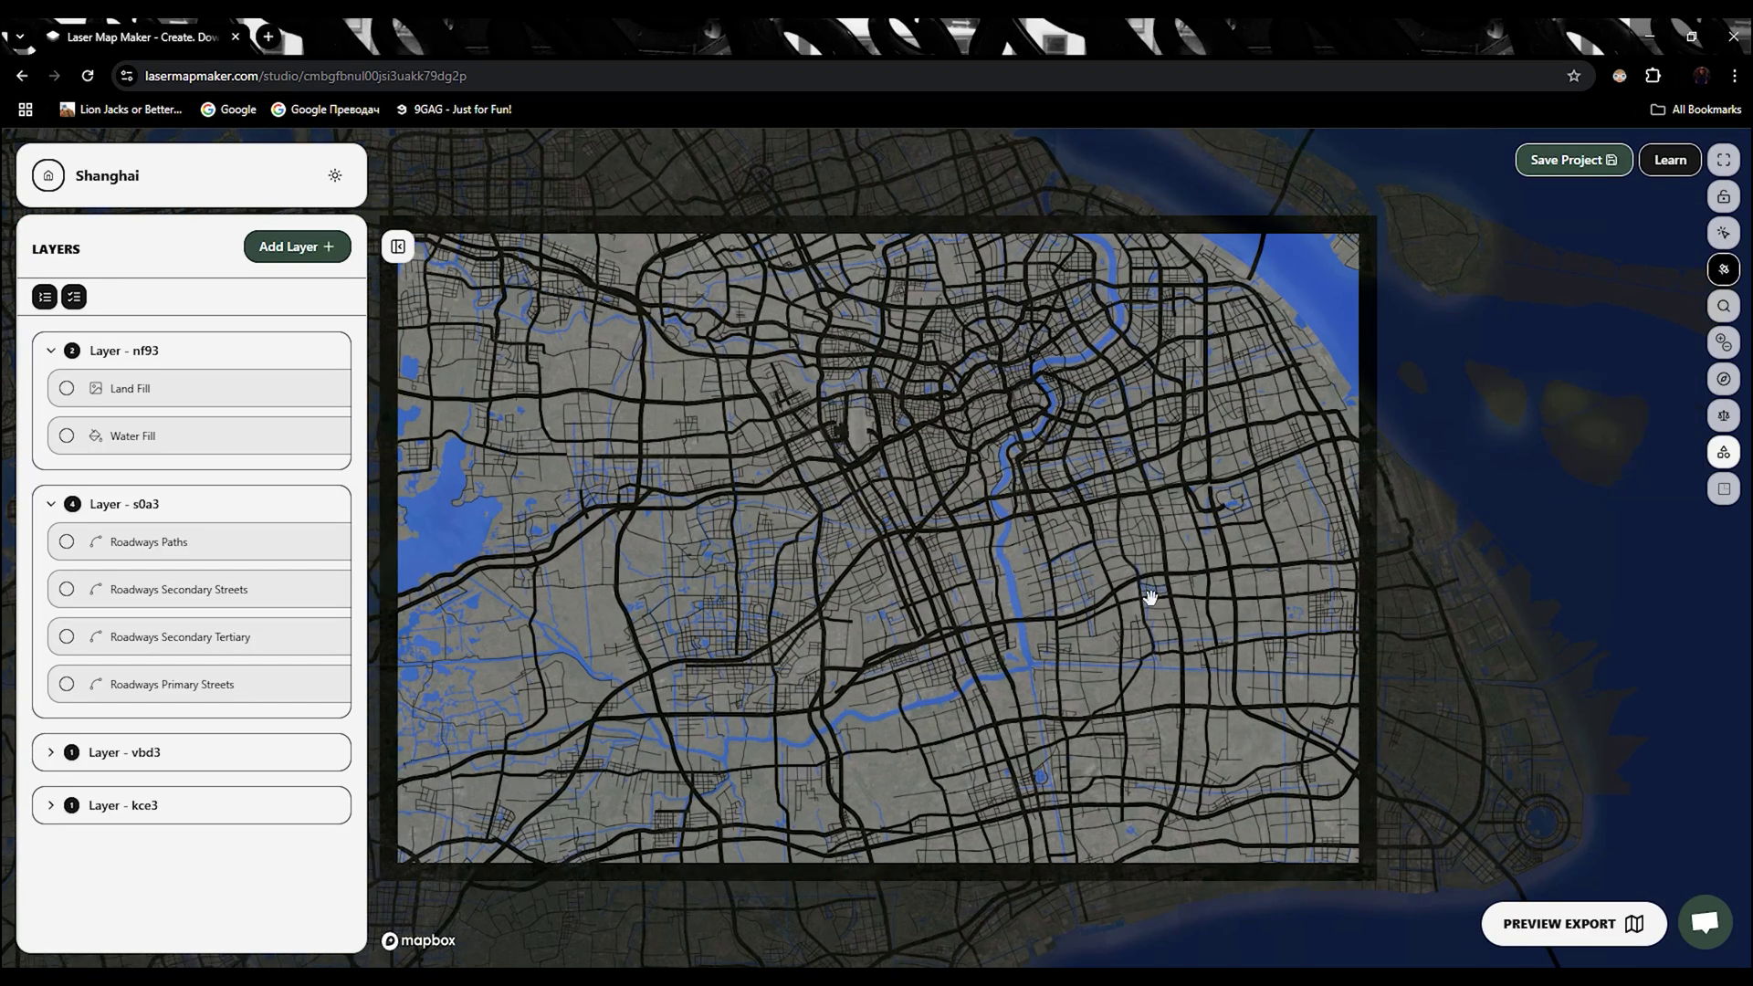
pyautogui.scroll(-3, 1141, 594)
pyautogui.moveTo(1123, 595); pyautogui.dragTo(1037, 594)
pyautogui.scroll(-3, 1017, 580)
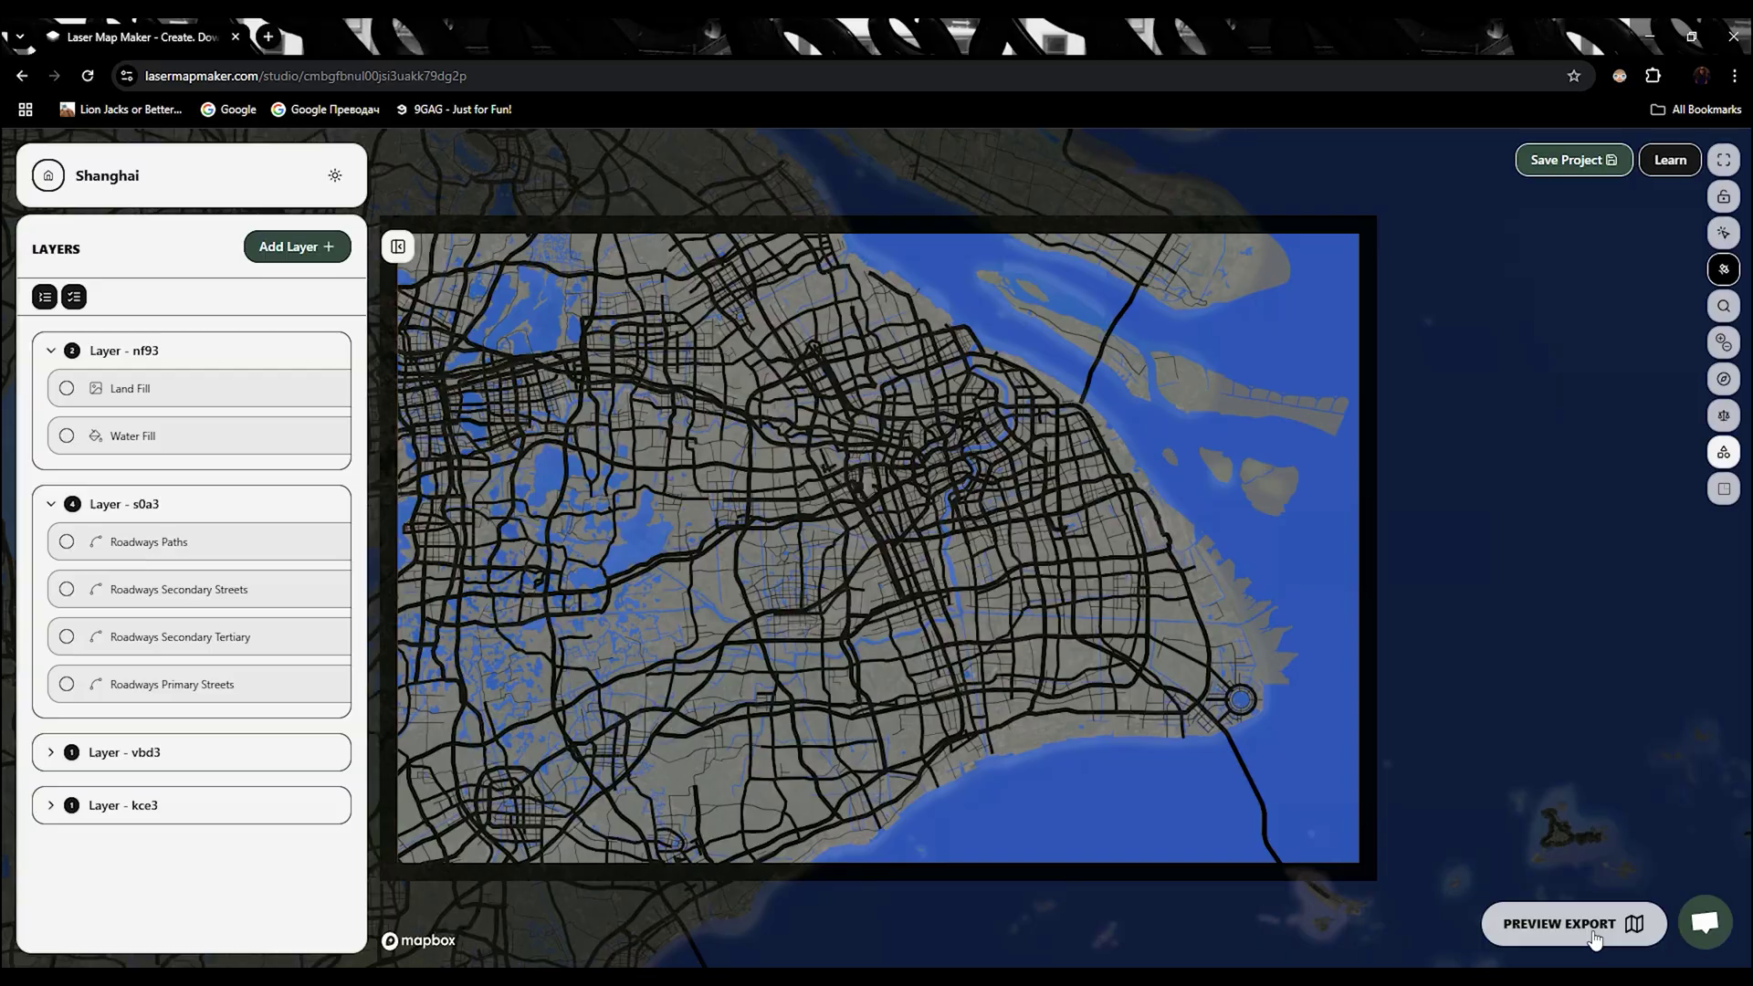
# Open the export preview and compare the individual previews of the land and water layer and the three road layers.
pyautogui.click(1592, 934)
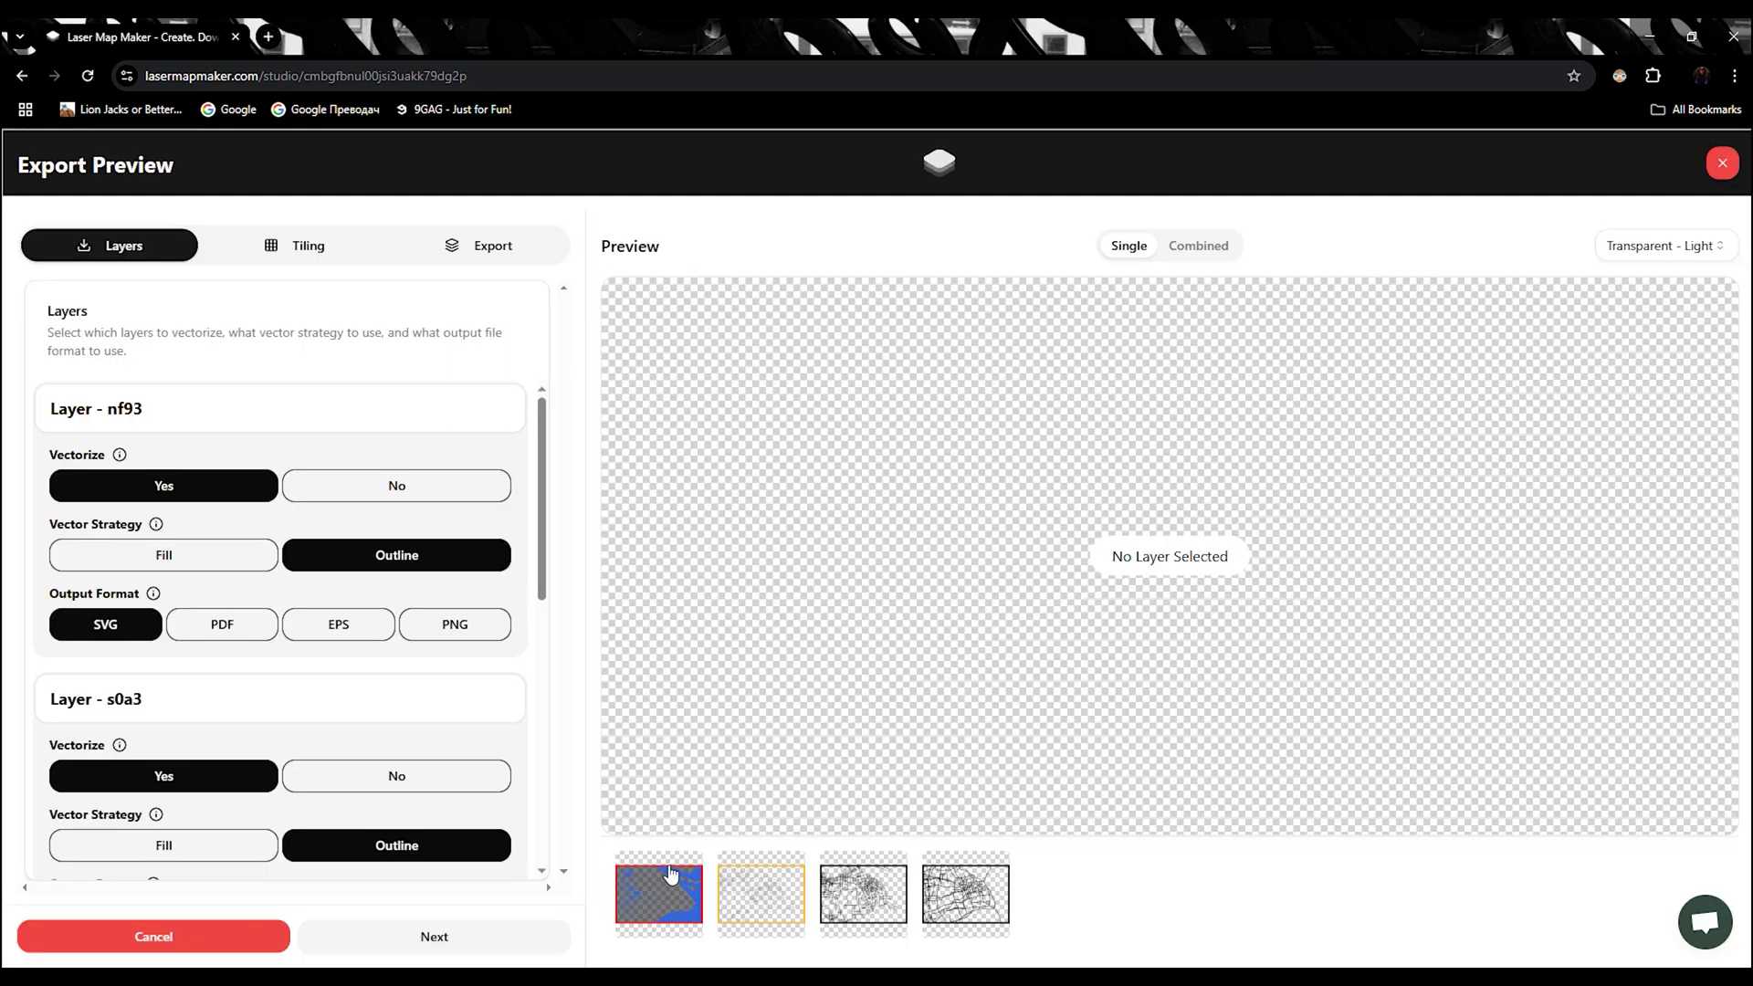
pyautogui.click(671, 875)
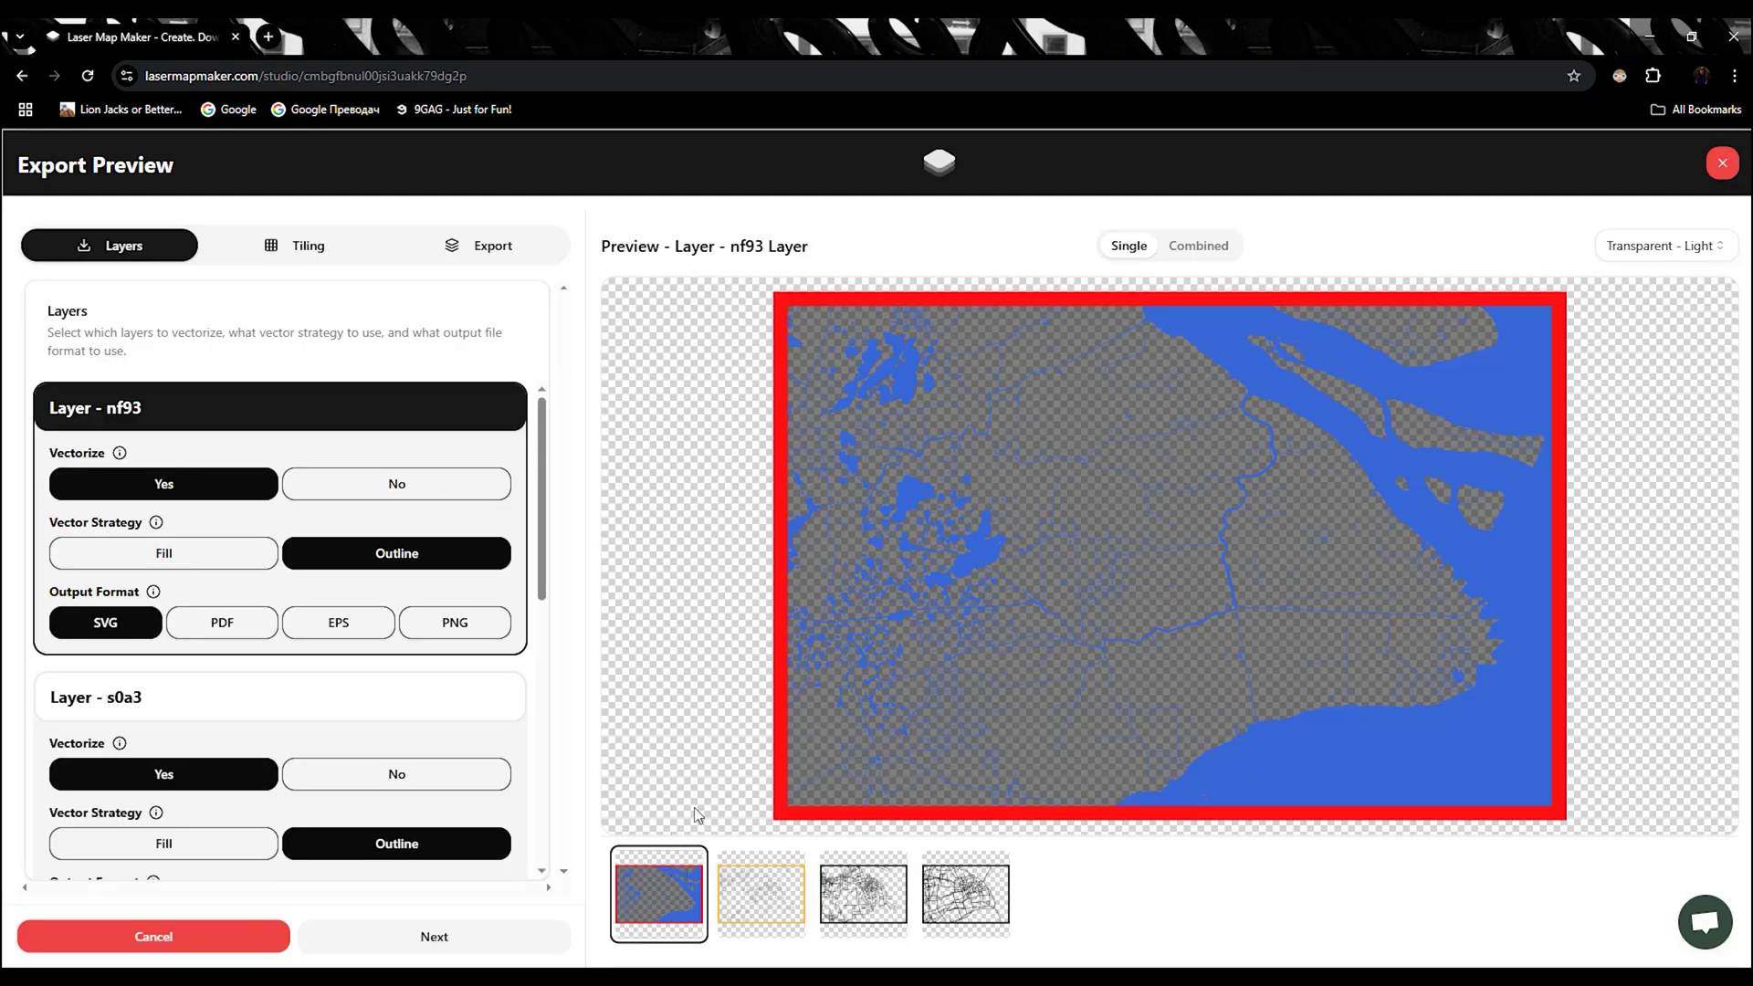
pyautogui.click(758, 918)
pyautogui.click(872, 899)
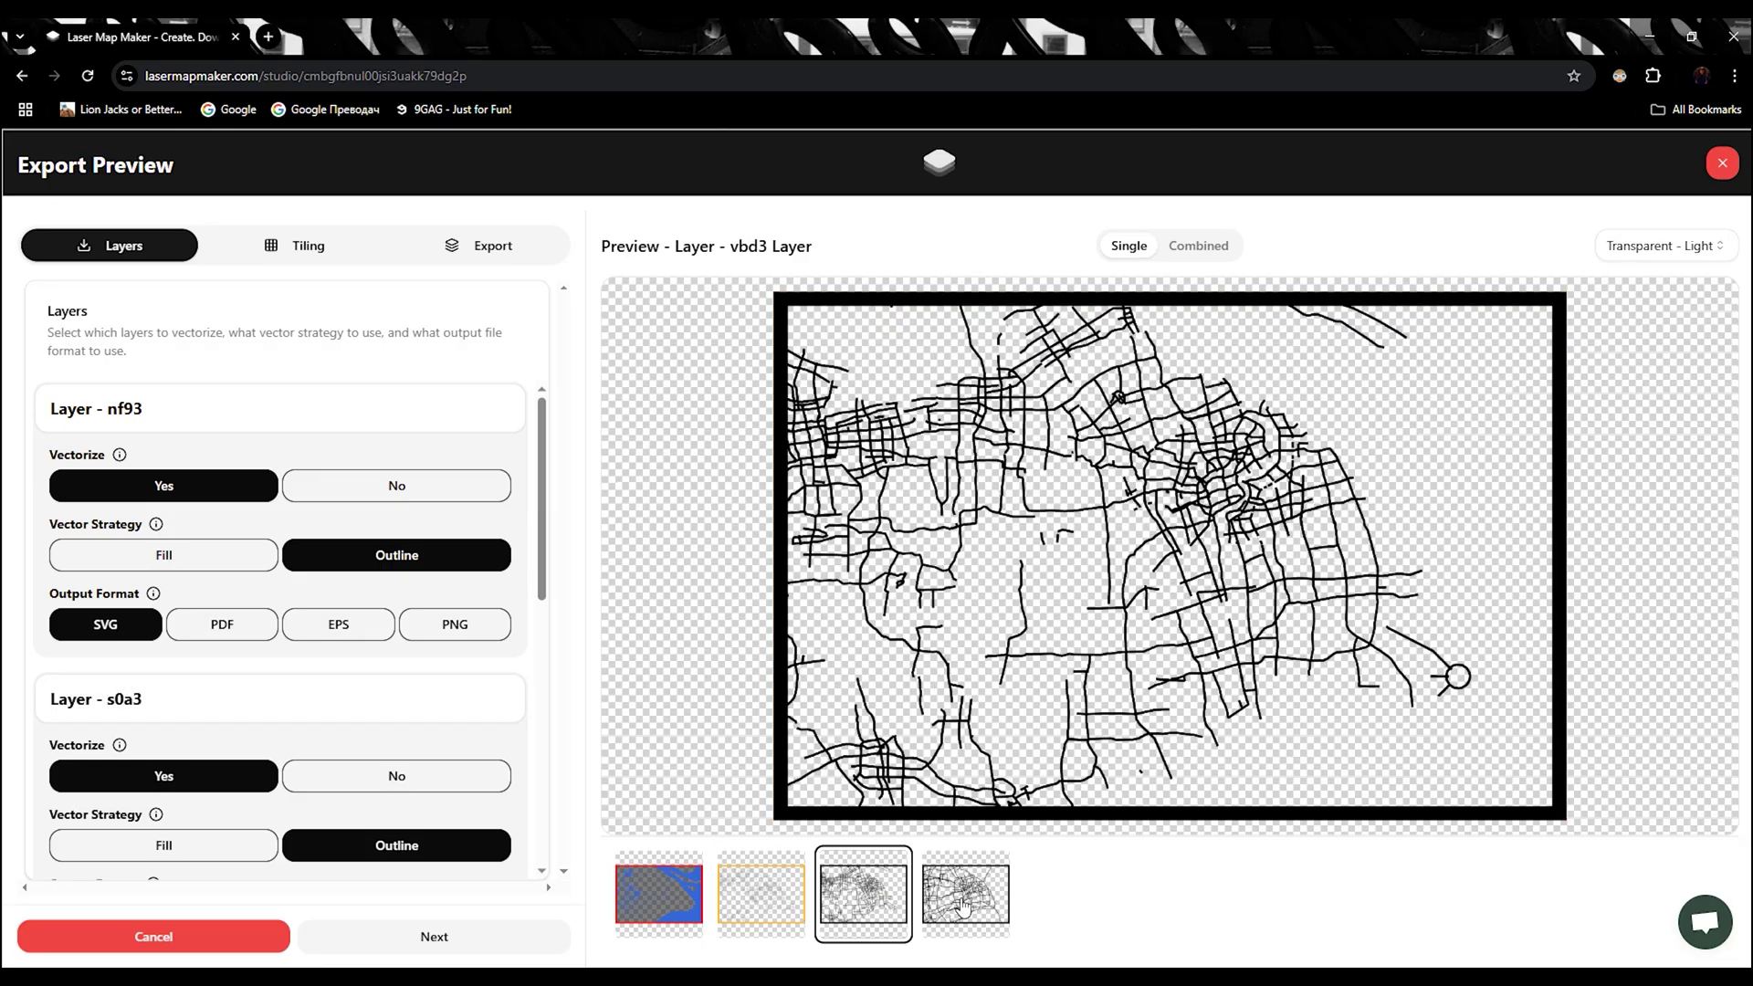
pyautogui.click(963, 904)
pyautogui.click(875, 913)
pyautogui.click(952, 908)
pyautogui.click(782, 908)
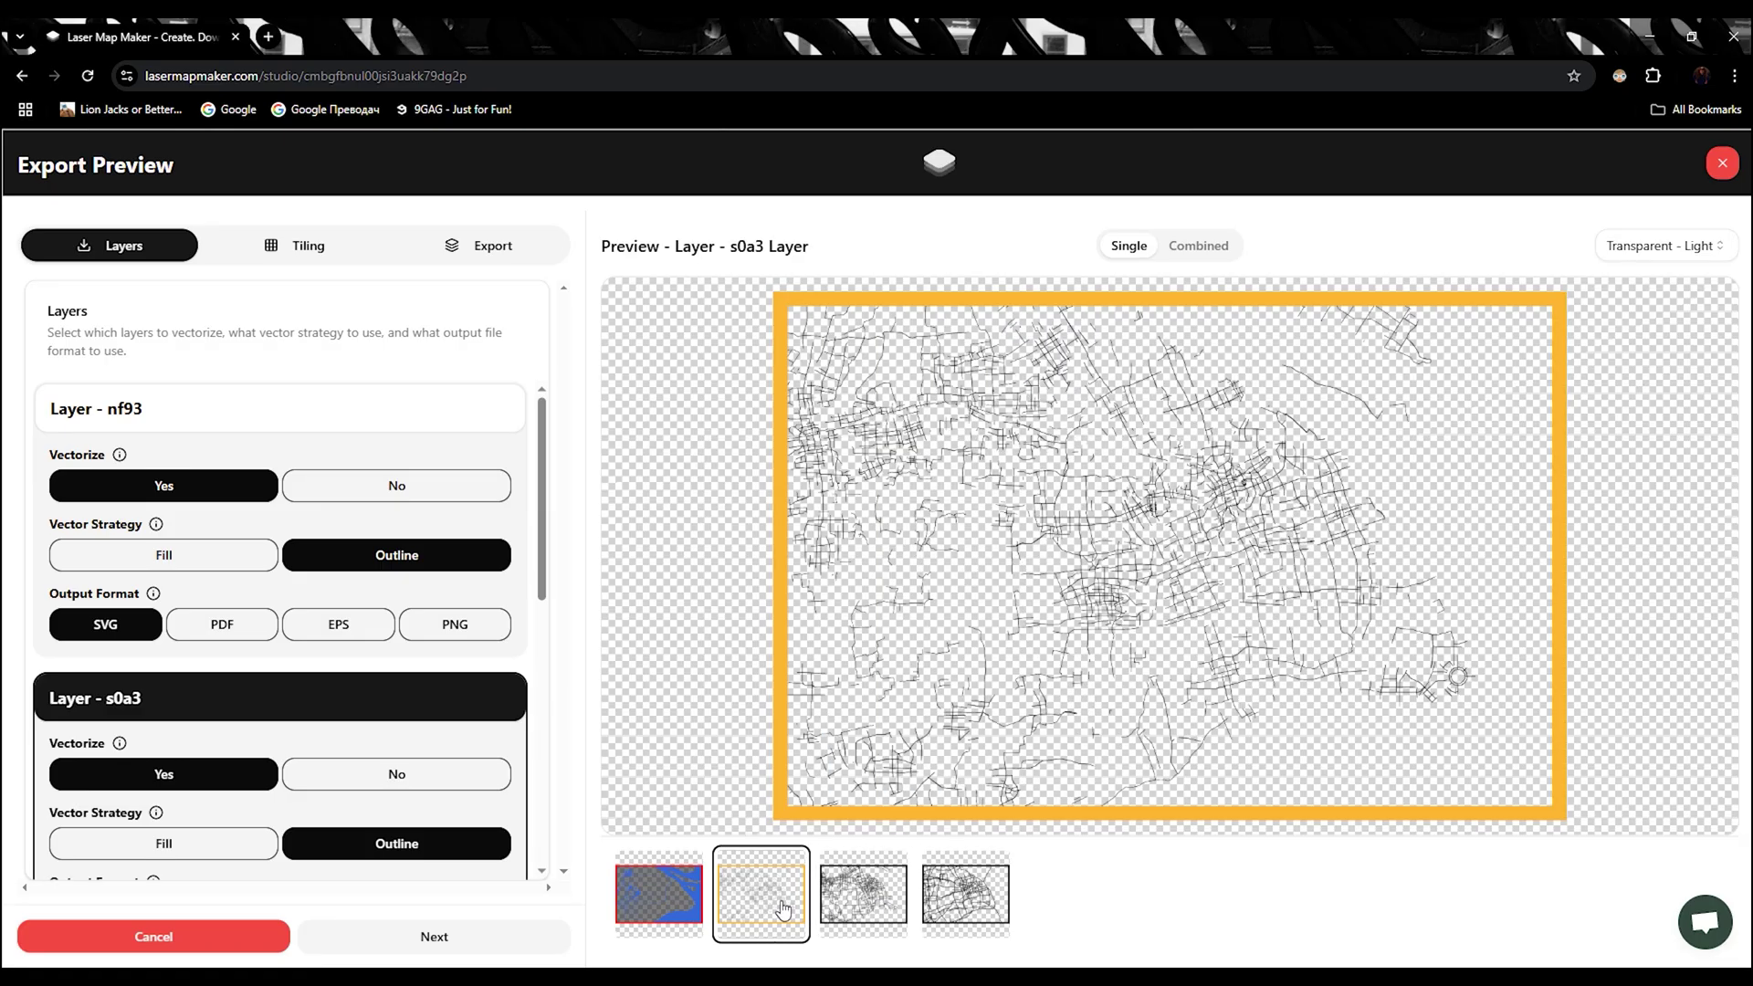
# Check the individual previews of the three road layers again and return to the land and water layer.
pyautogui.click(963, 904)
pyautogui.click(854, 909)
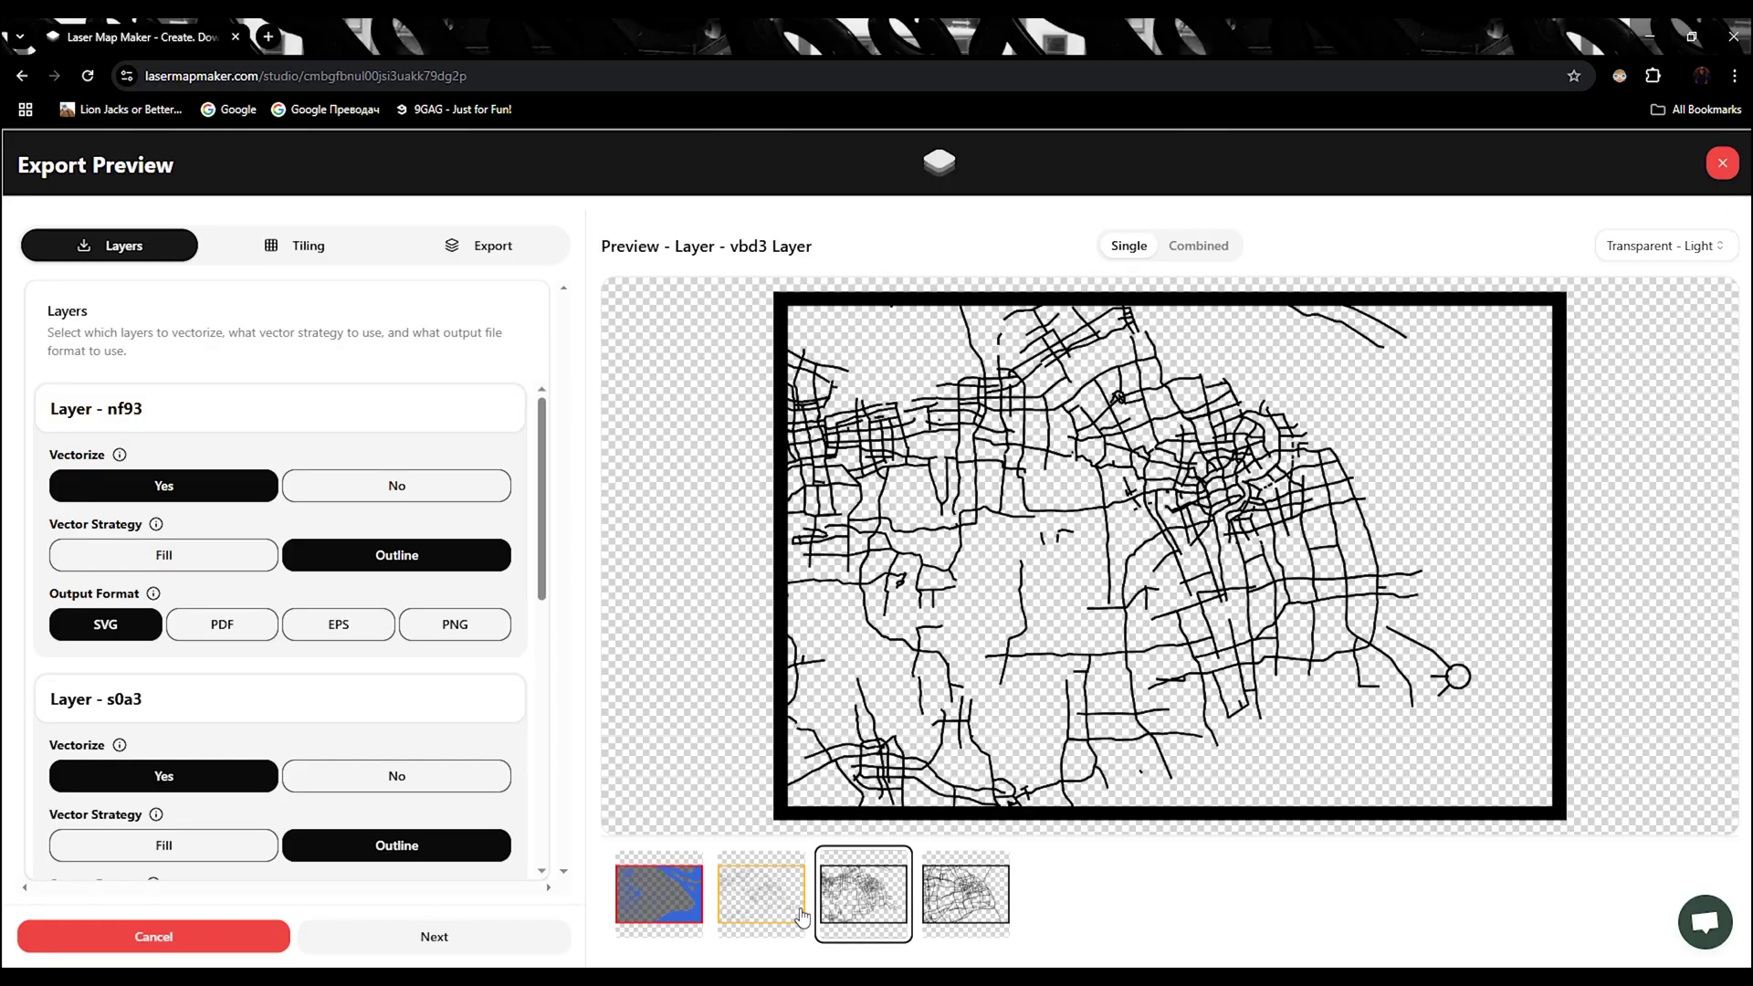
pyautogui.click(763, 916)
pyautogui.click(689, 901)
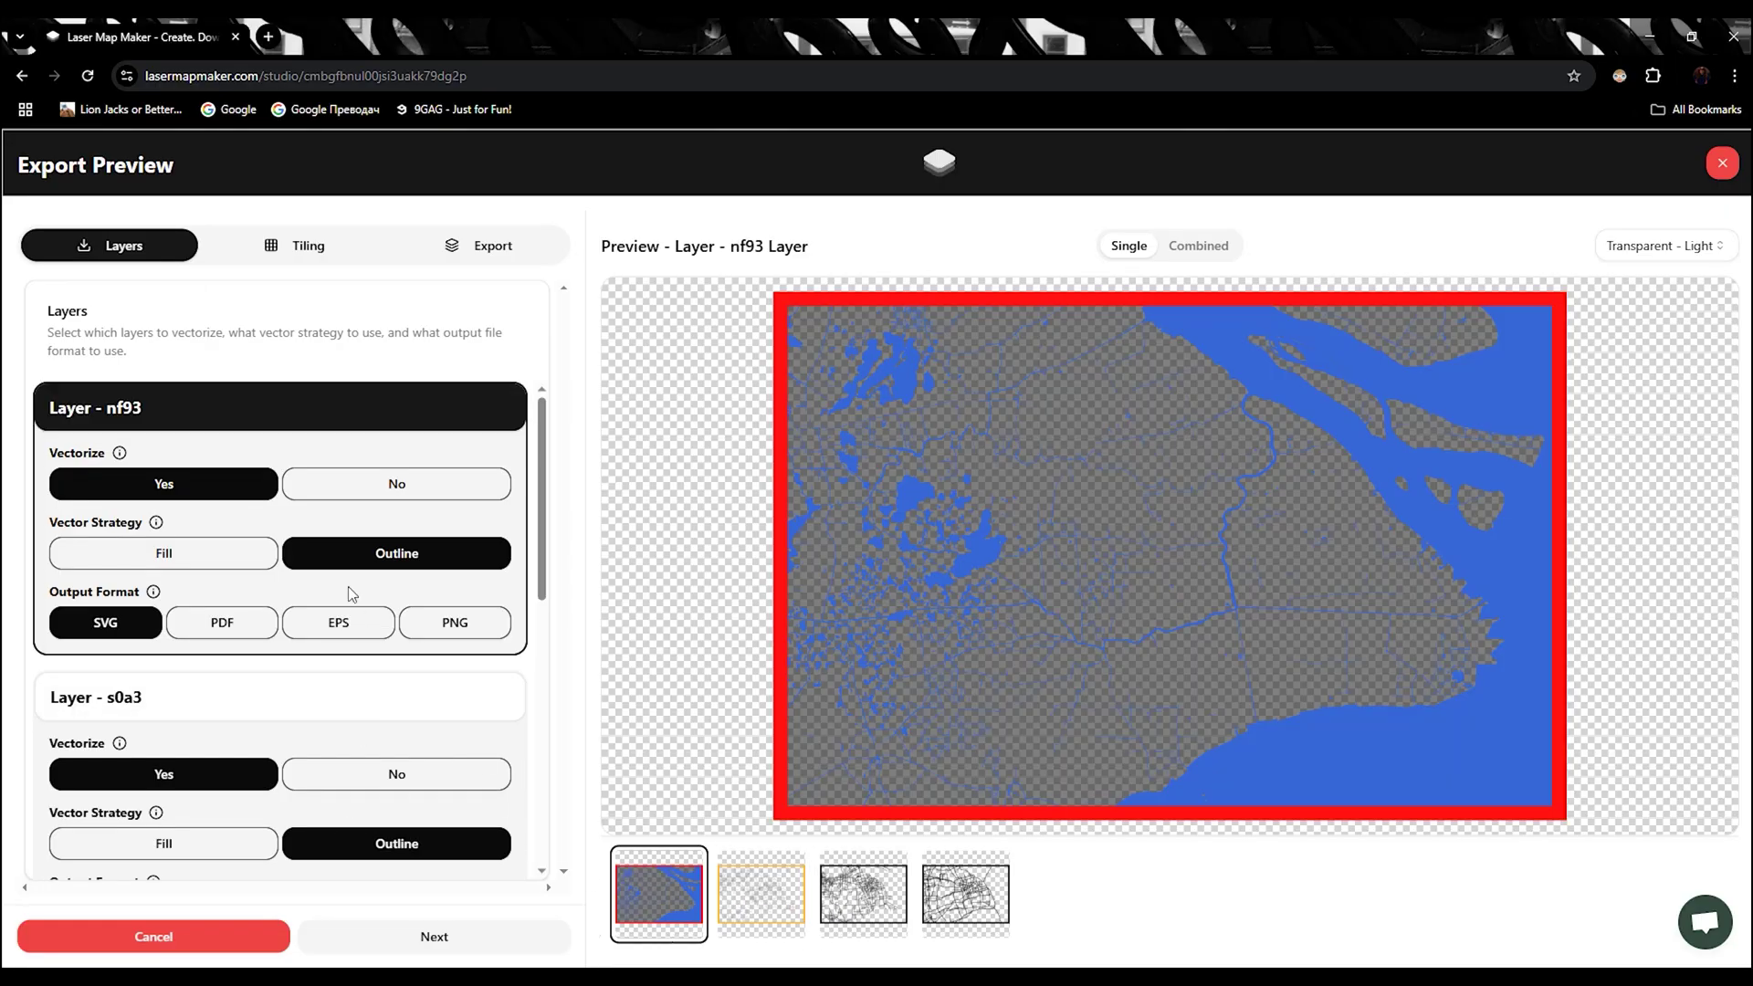
# Set the vector strategy of layers vbd3 and kce3 to Outline, keeping vectorizing on and SVG as the output format.
pyautogui.scroll(-2, 360, 671)
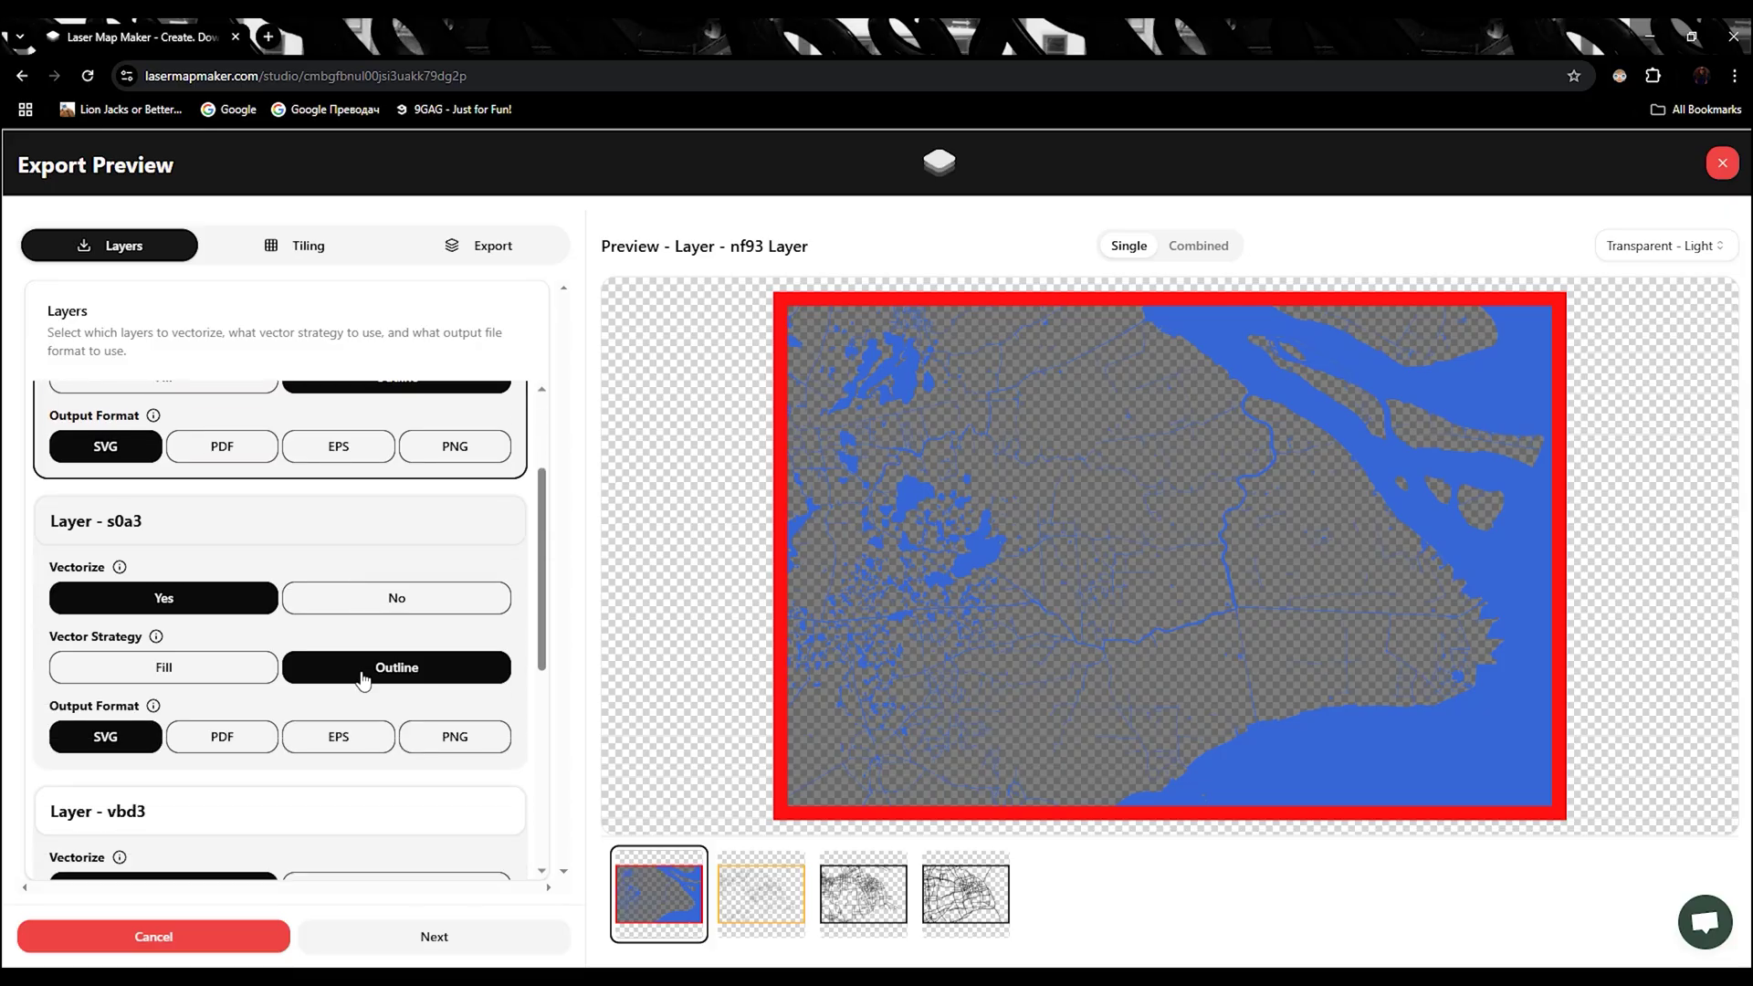
pyautogui.scroll(2, 288, 566)
pyautogui.scroll(-4, 363, 600)
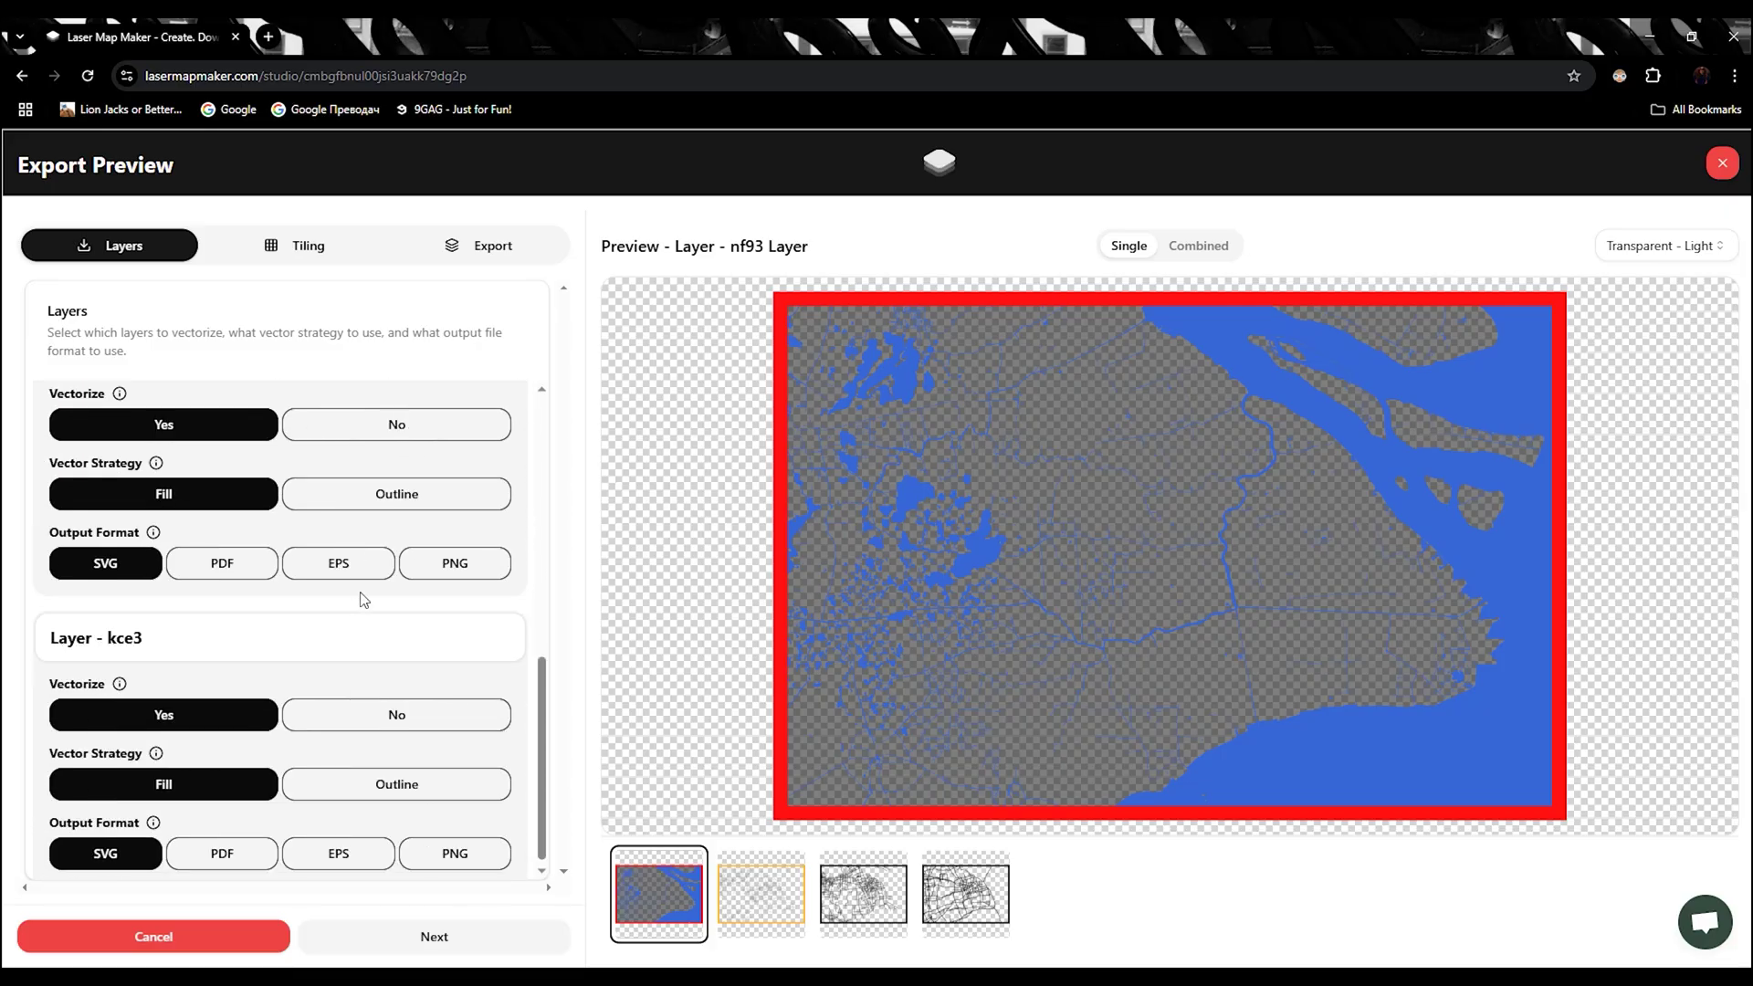
pyautogui.click(406, 508)
pyautogui.click(416, 781)
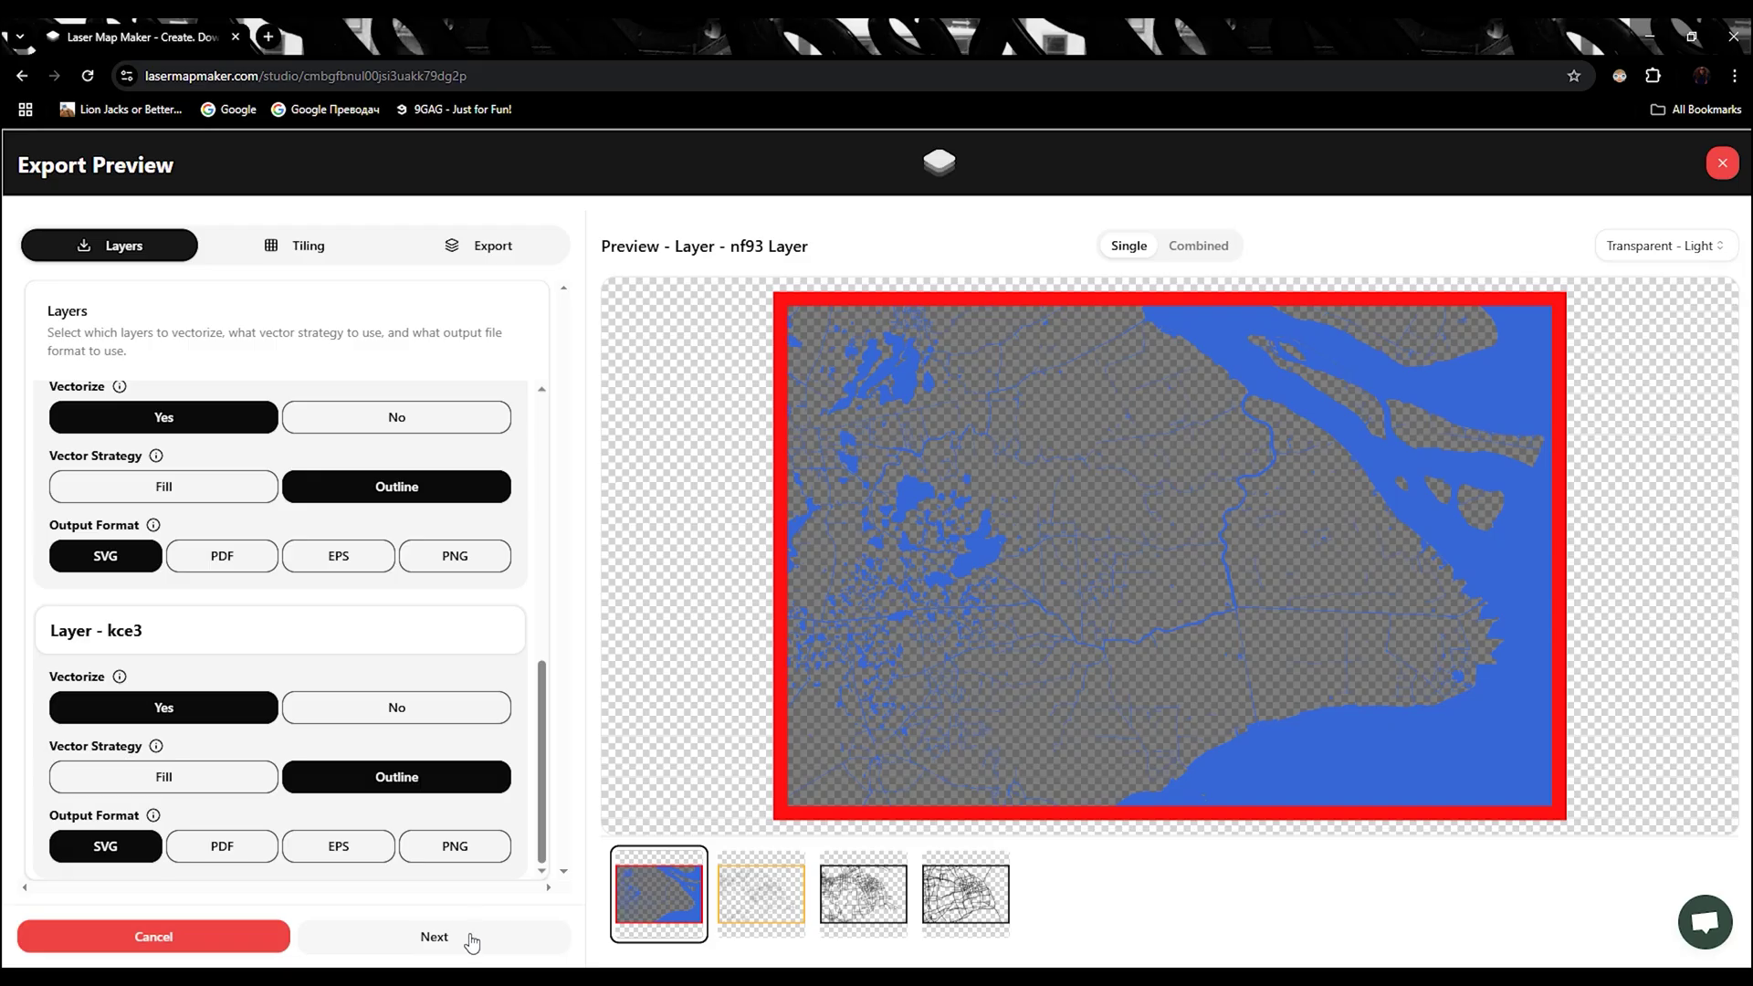
# Compare the previews of road layers vbd3, s0a3 and kce3, finishing on vbd3.
pyautogui.click(848, 925)
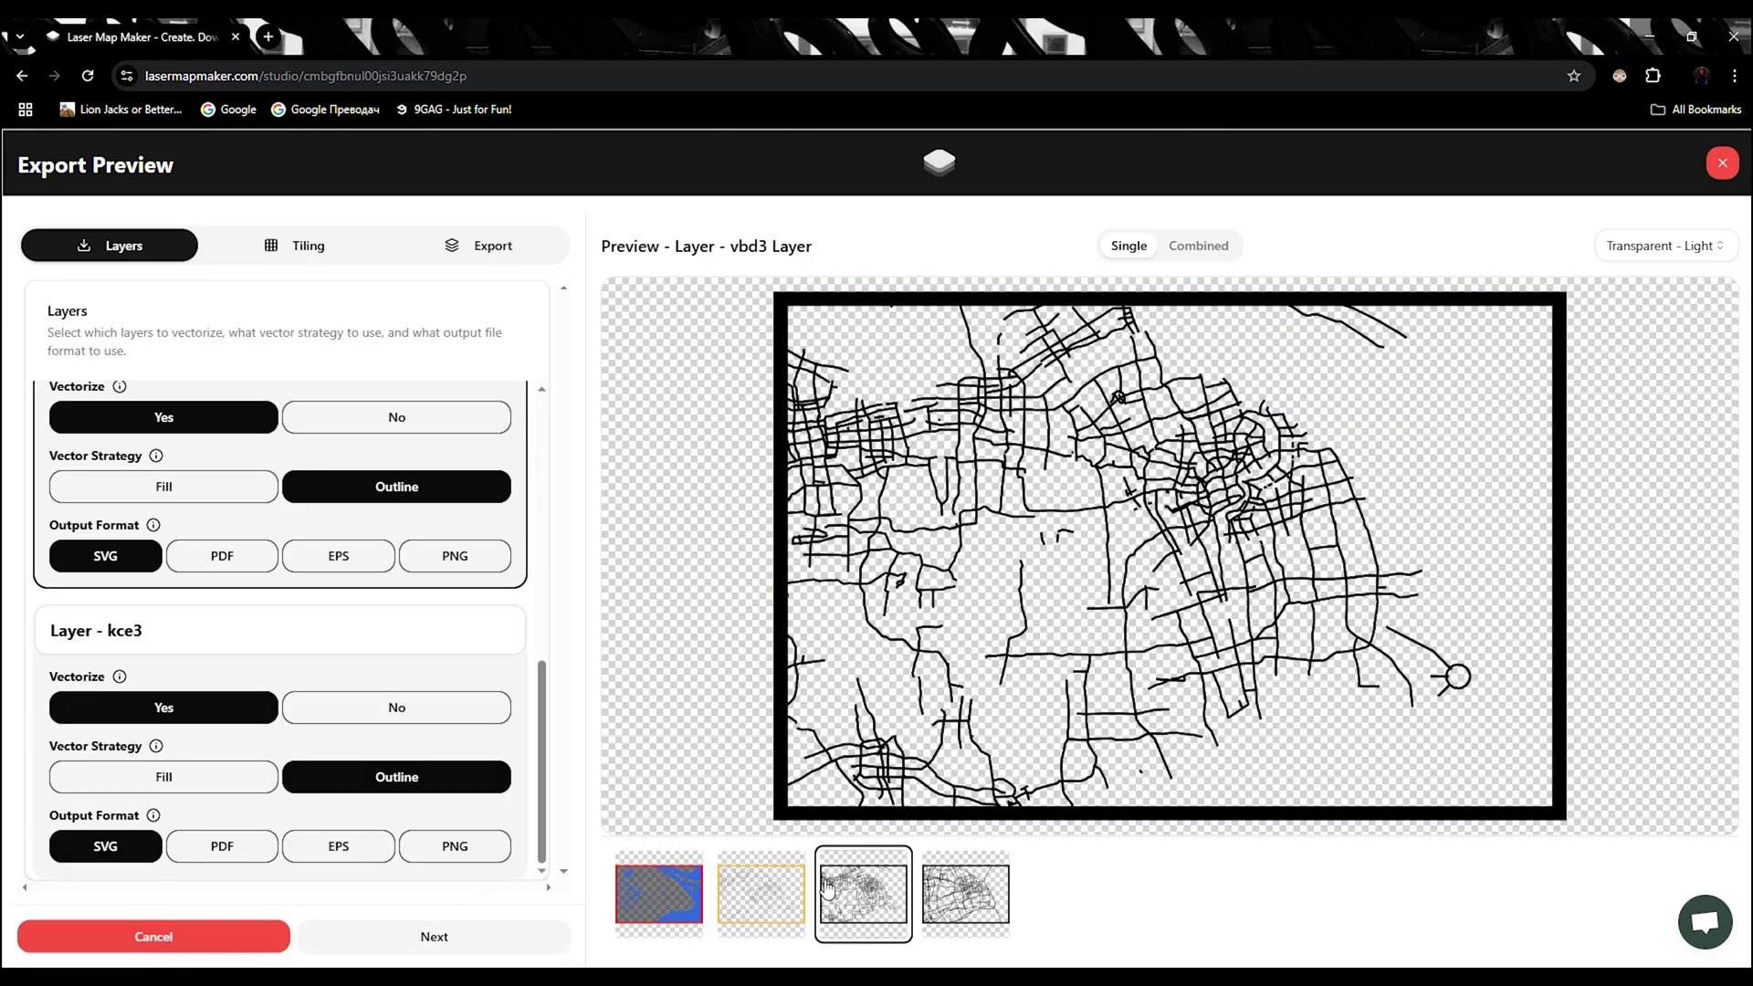
pyautogui.click(760, 904)
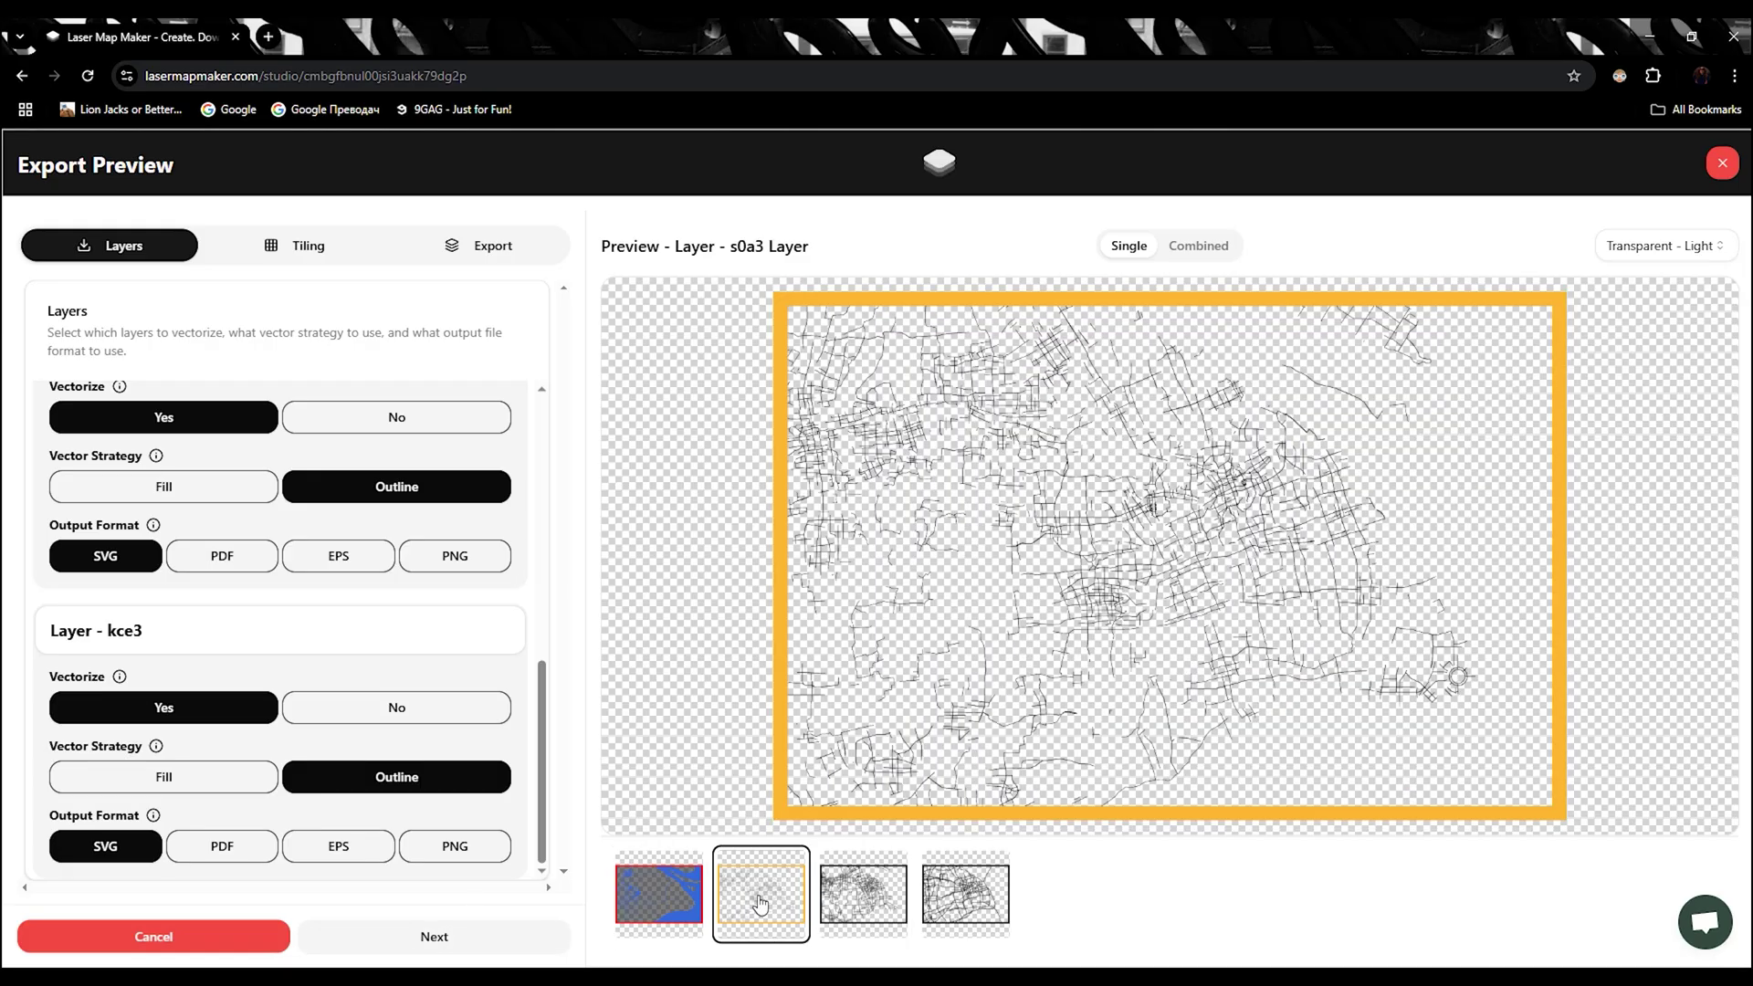
pyautogui.click(927, 899)
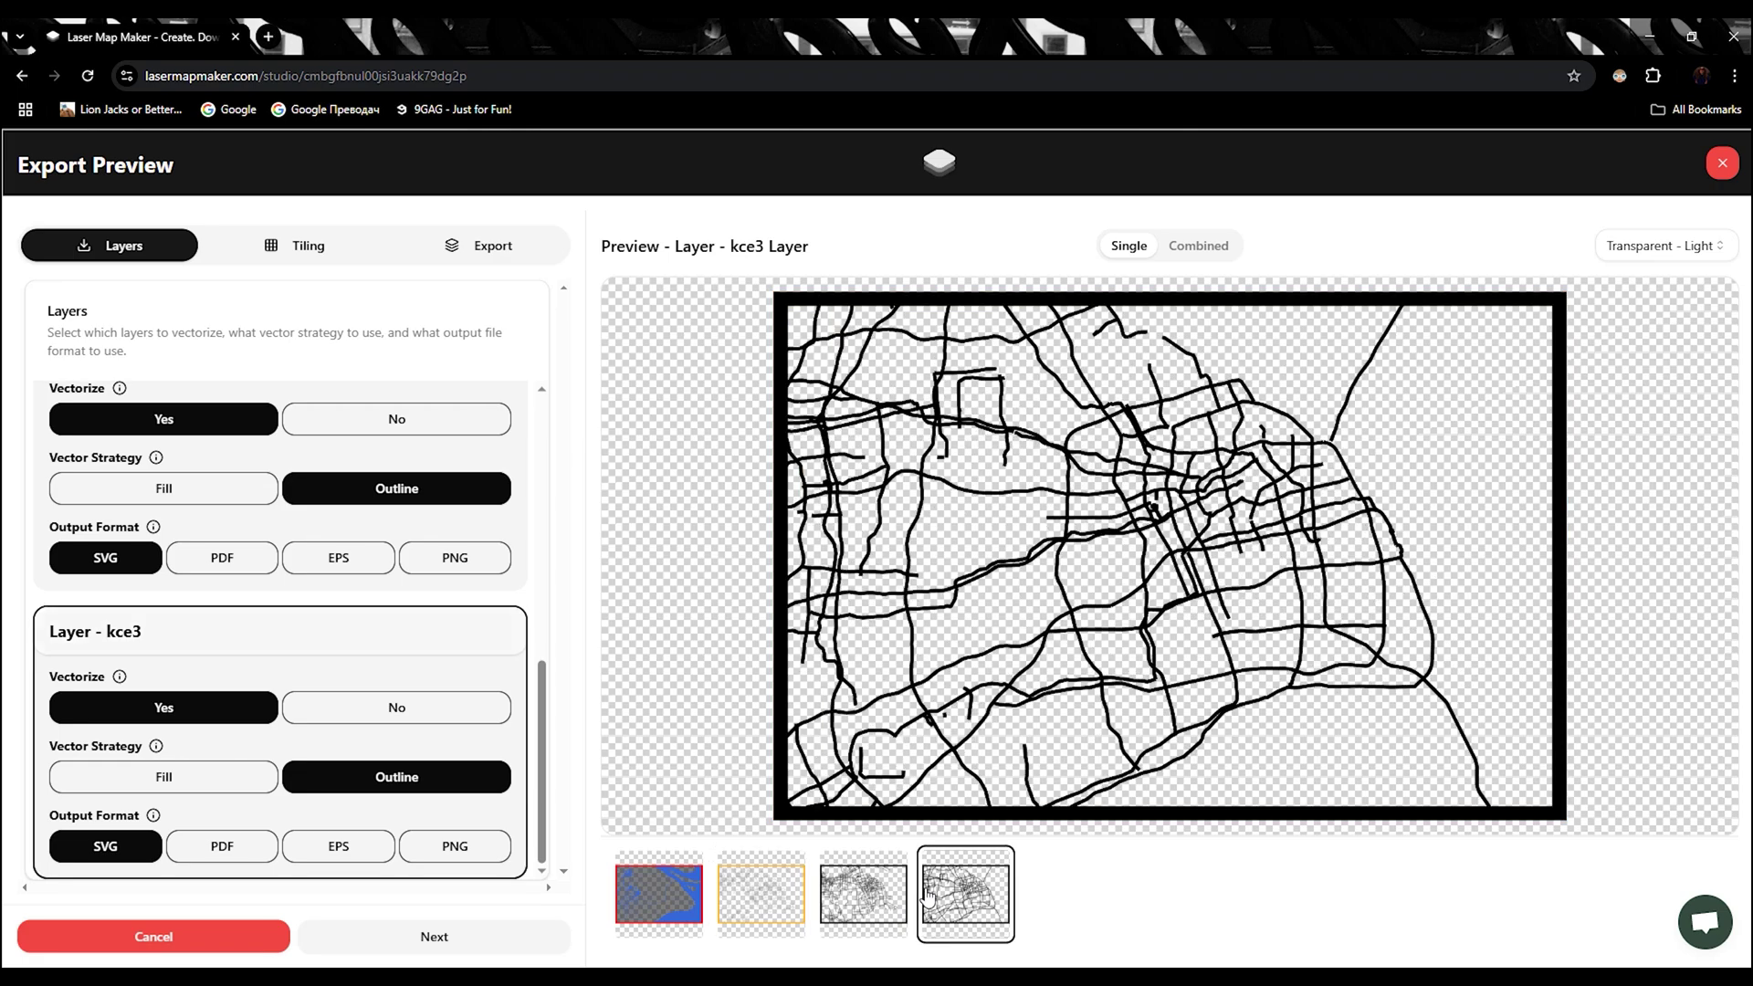
pyautogui.click(863, 904)
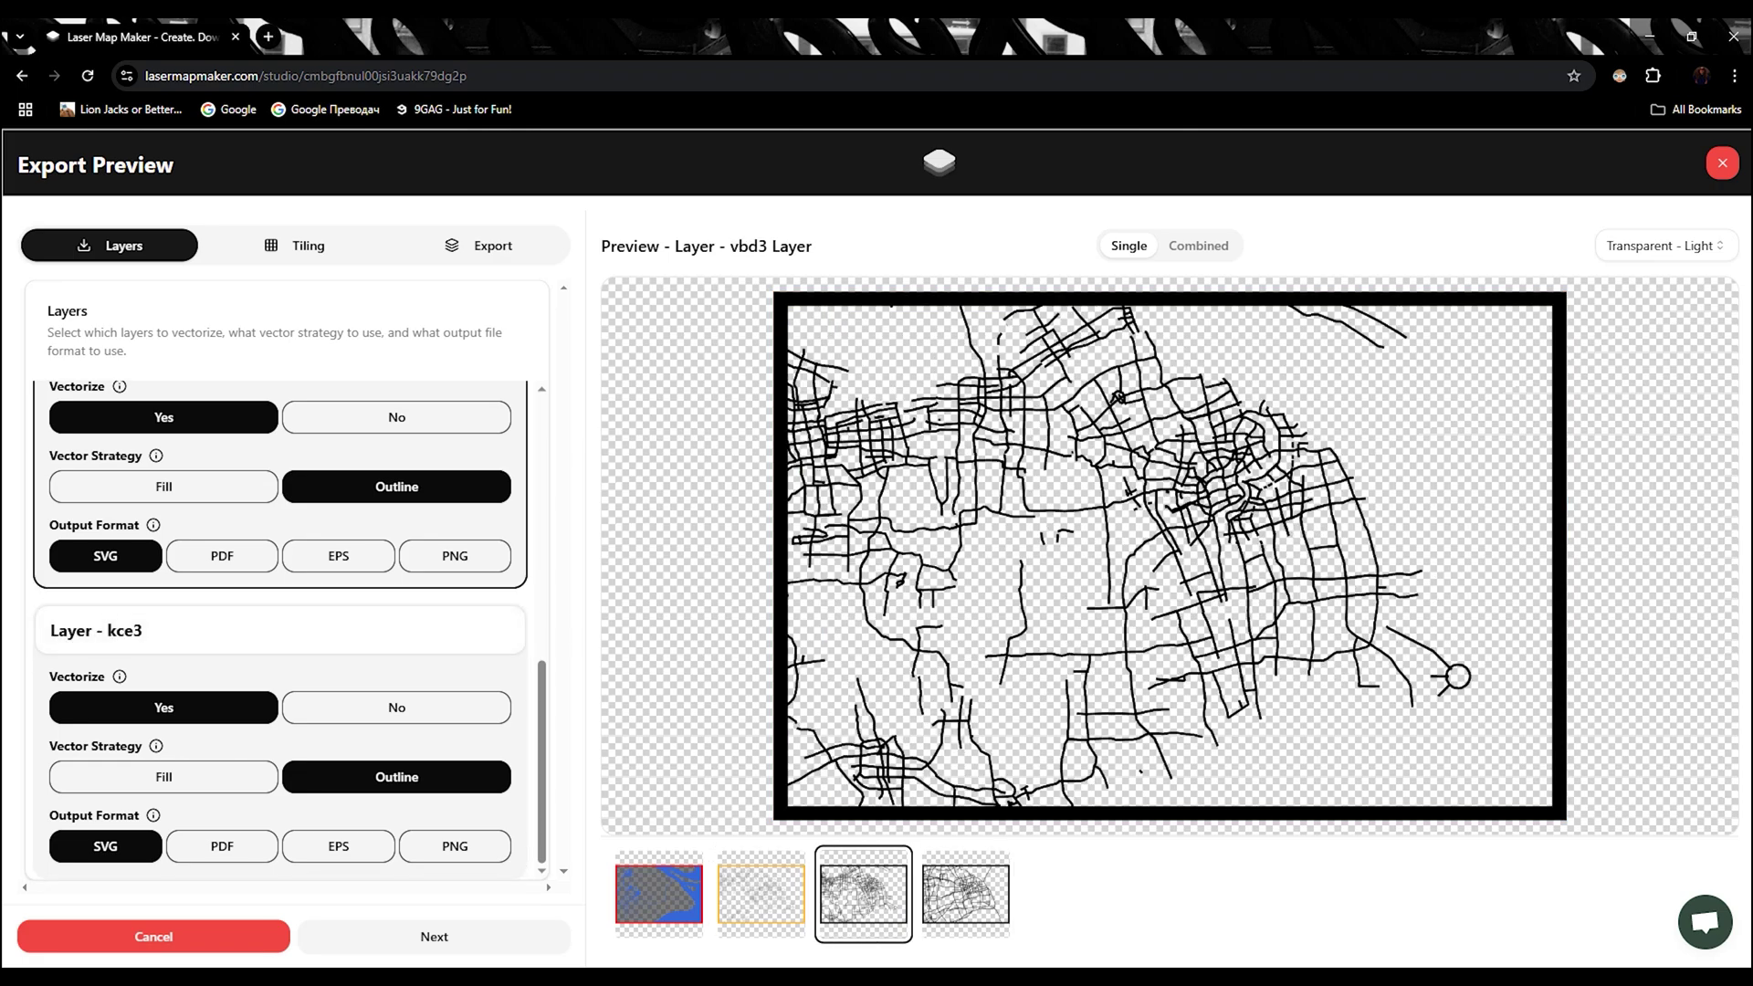
# Export the Shanghai project, confirming that the layers and options have been reviewed, and view the entry in its exports list.
pyautogui.click(489, 245)
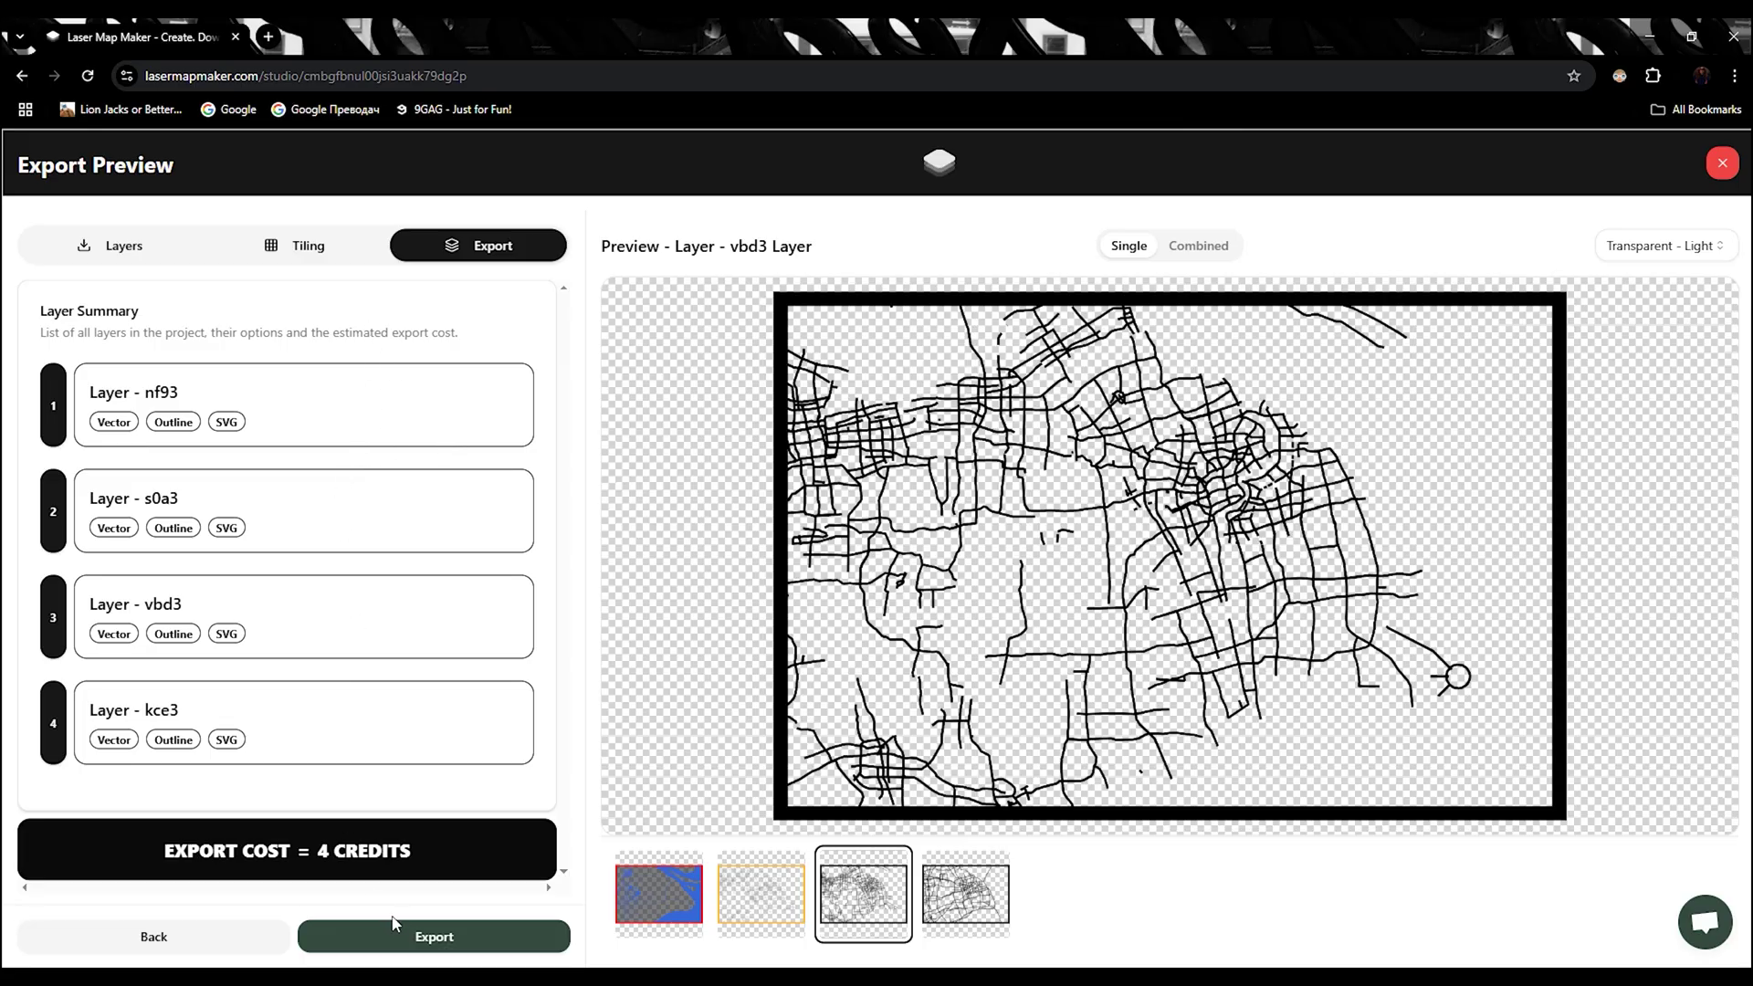
pyautogui.click(433, 938)
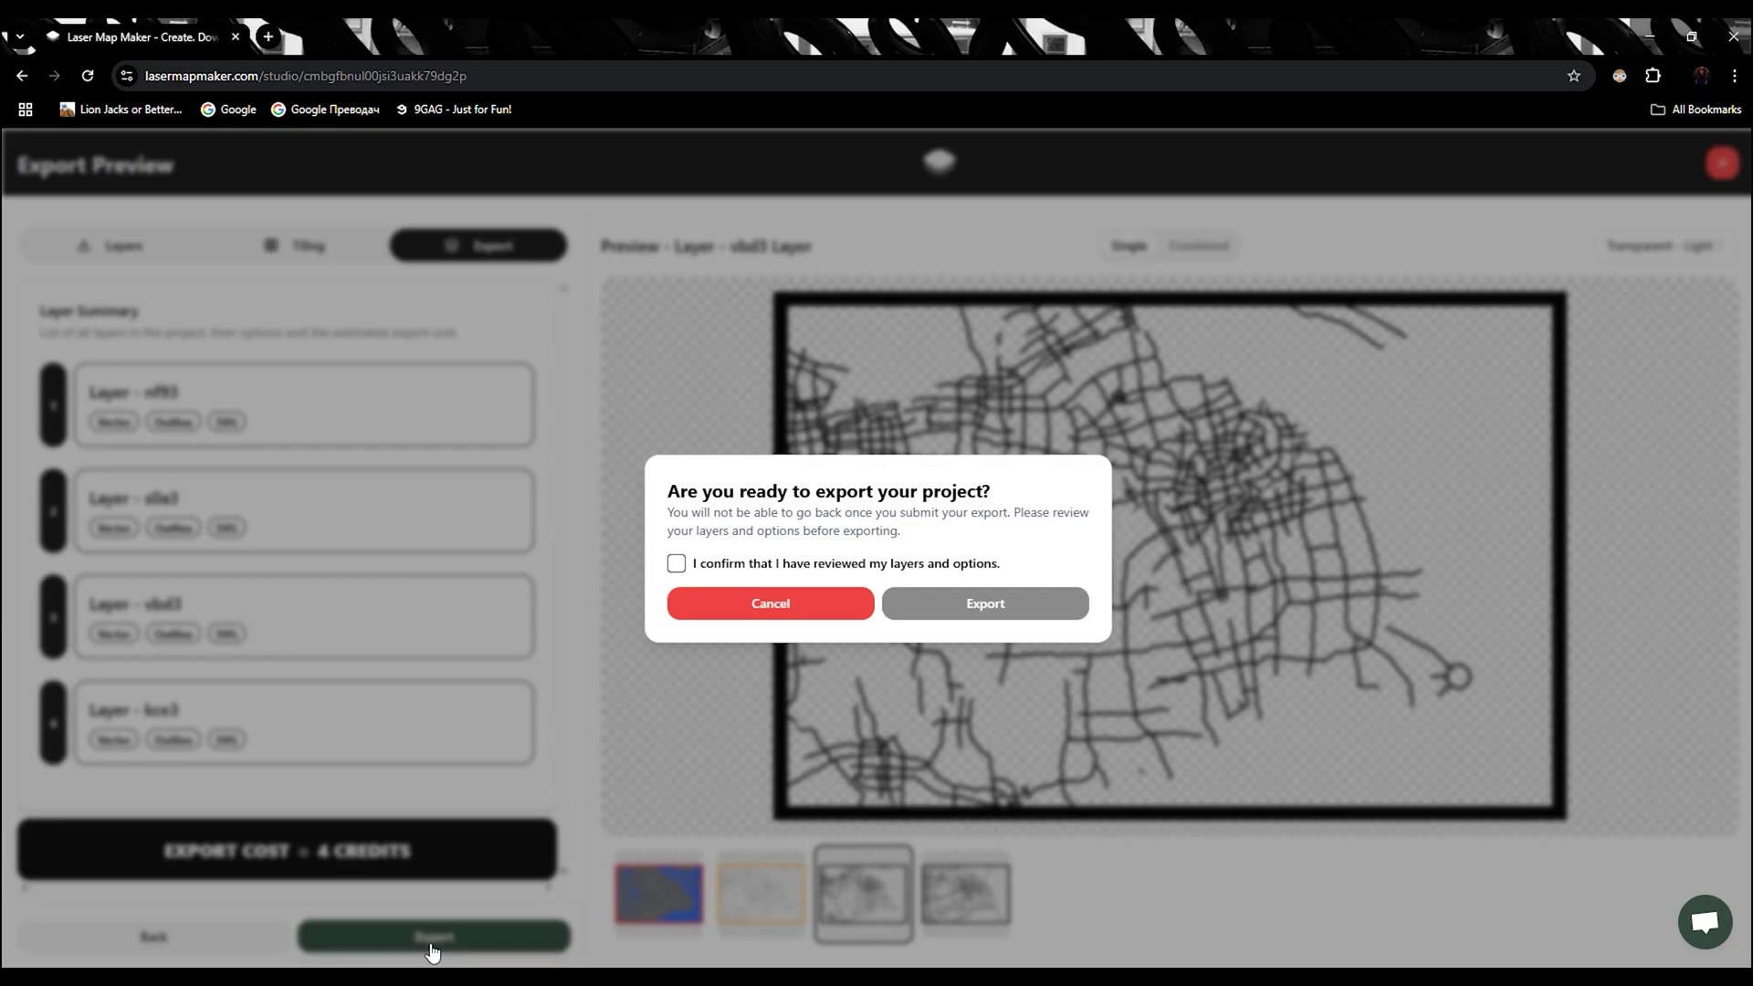
pyautogui.click(675, 564)
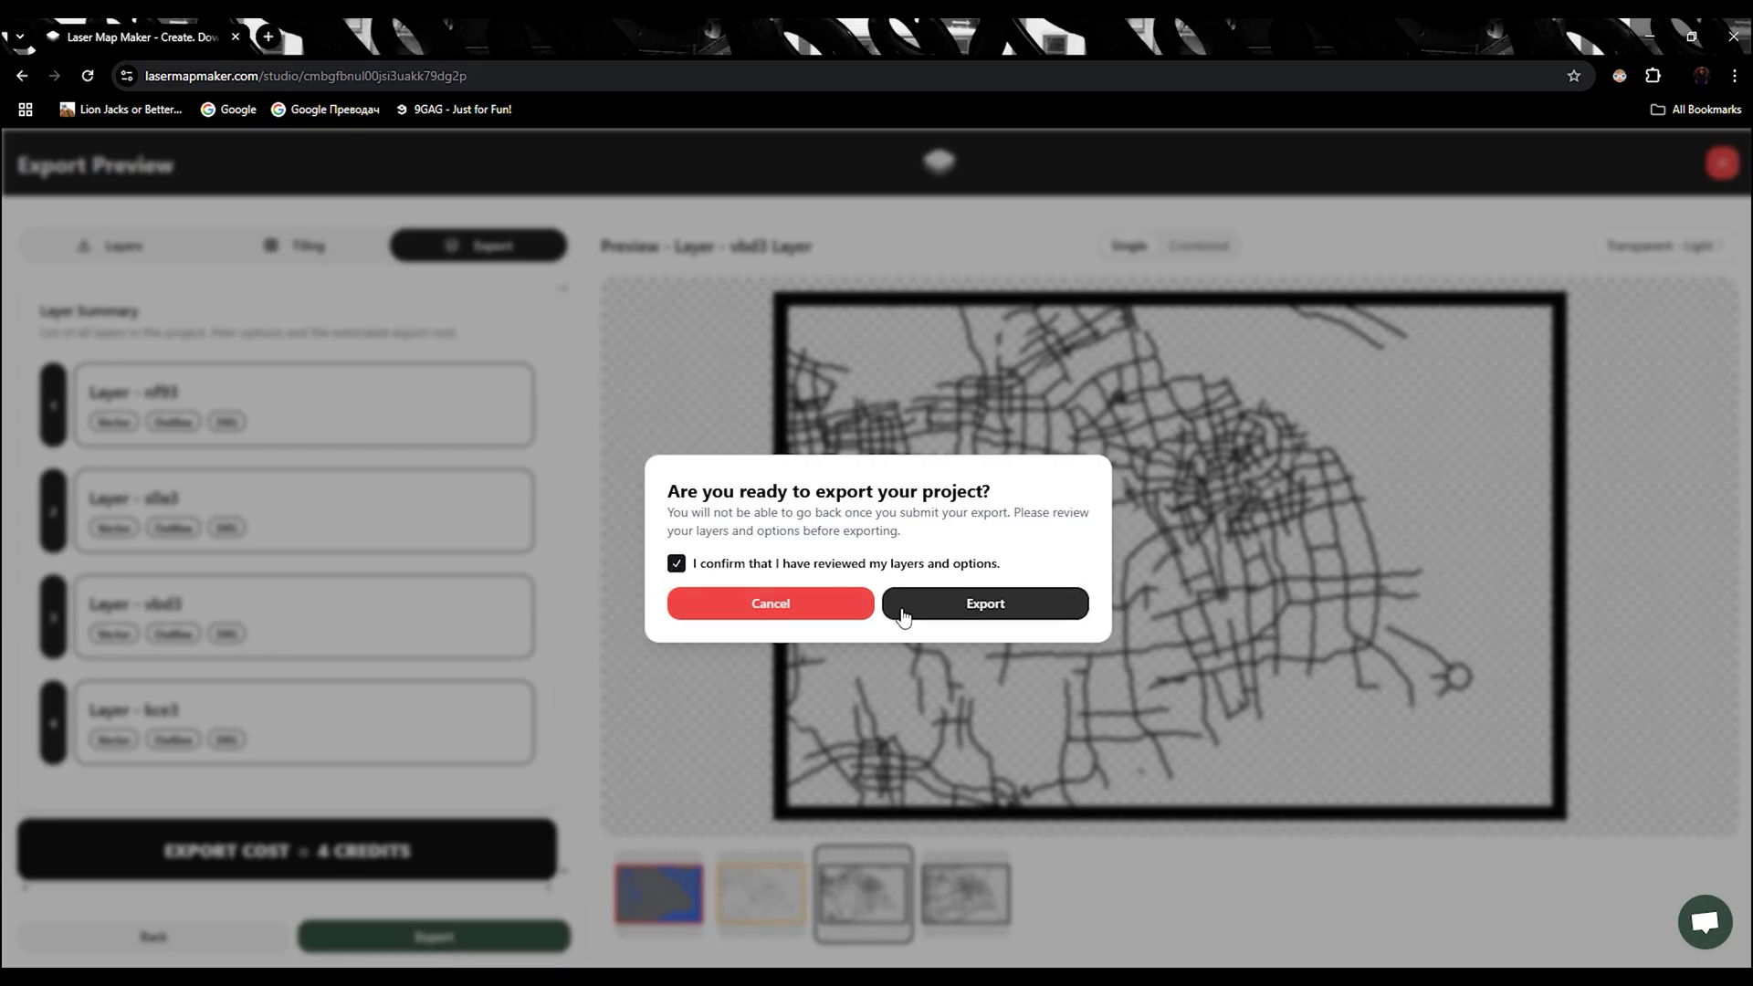
pyautogui.click(940, 617)
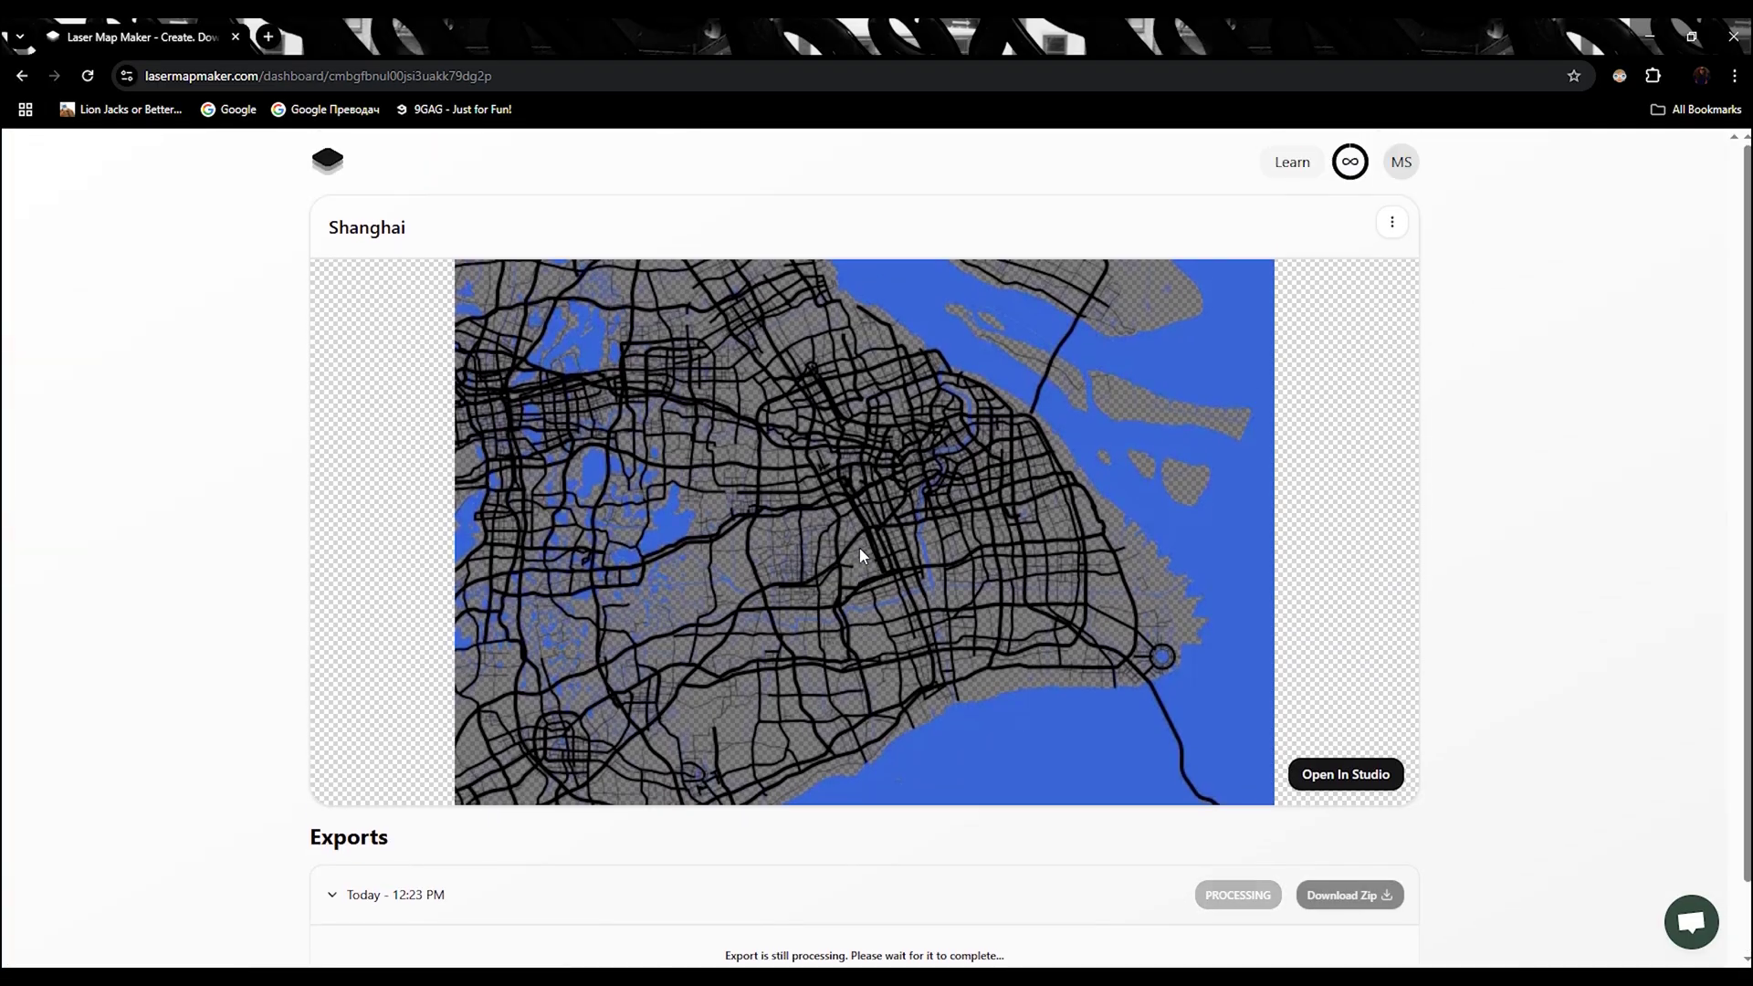
pyautogui.scroll(-1, 1215, 655)
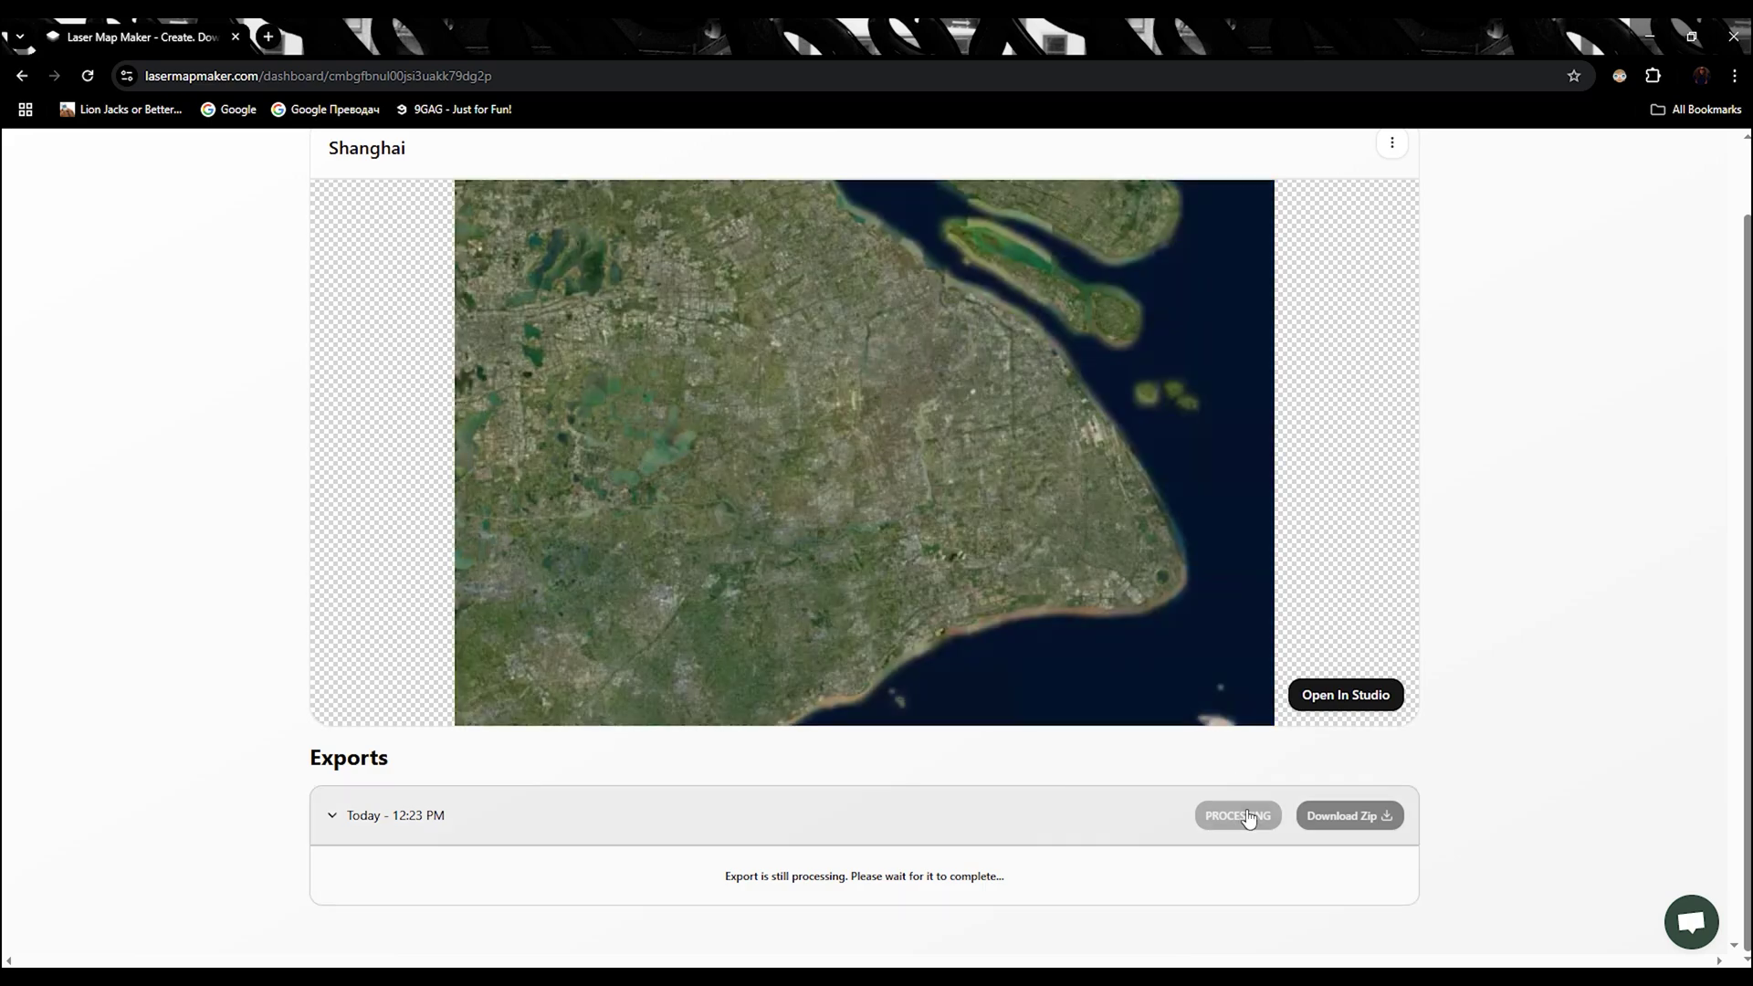